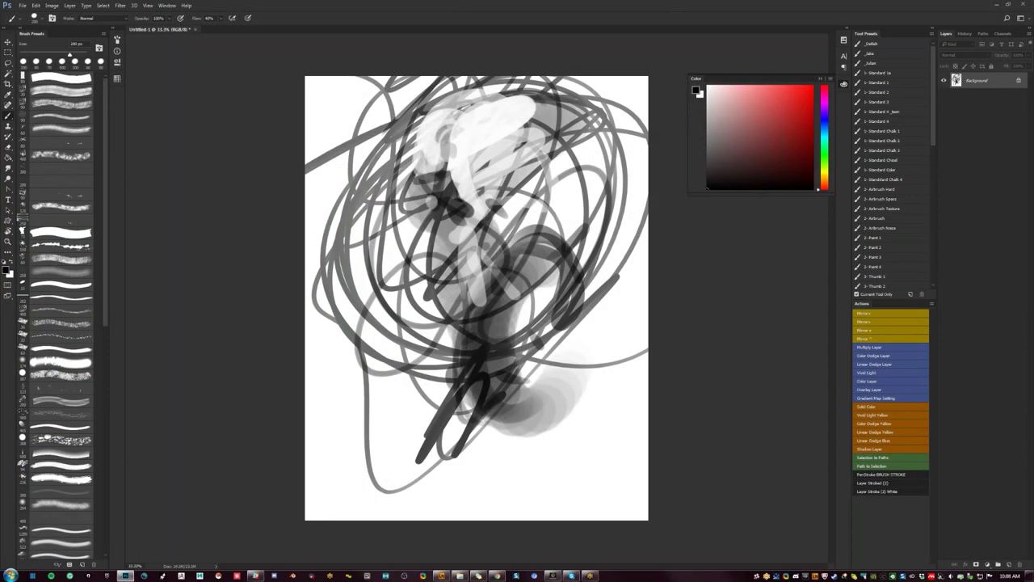
Step: Add a short stroke to the side of the head, reduce the brush to 60 px, and flip the canvas horizontally
{"action": "key", "text": "bracketleft"}
{"action": "key", "text": "bracketleft"}
{"action": "left_click_drag", "start_coordinate": [443, 173], "coordinate": [443, 151]}
{"action": "key", "text": "bracketleft"}
{"action": "key", "text": "bracketleft"}
{"action": "key", "text": "bracketleft"}
{"action": "key", "text": "bracketleft"}
{"action": "key", "text": "bracketleft"}
{"action": "key", "text": "bracketleft"}
{"action": "key", "text": "F2"}
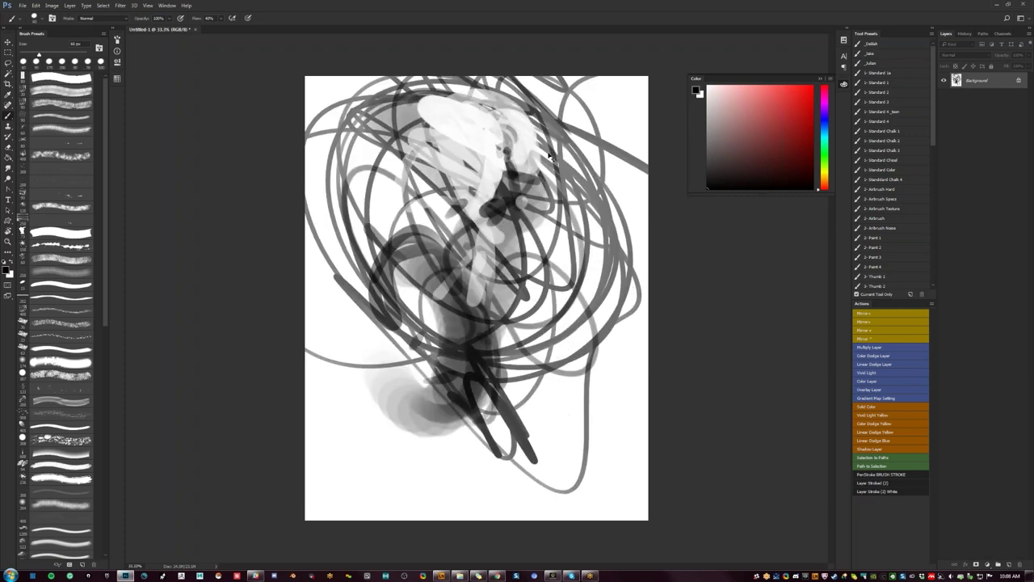
Step: Paint small dark and light strokes across the crown and face of the sketched head
{"action": "mouse_move", "coordinate": [502, 148]}
{"action": "left_mouse_down"}
{"action": "mouse_move", "coordinate": [458, 132]}
{"action": "mouse_move", "coordinate": [493, 166]}
{"action": "left_mouse_up"}
{"action": "key", "text": "x"}
{"action": "mouse_move", "coordinate": [505, 116]}
{"action": "left_mouse_down"}
{"action": "mouse_move", "coordinate": [480, 102]}
{"action": "mouse_move", "coordinate": [517, 115]}
{"action": "mouse_move", "coordinate": [496, 100]}
{"action": "left_mouse_up"}
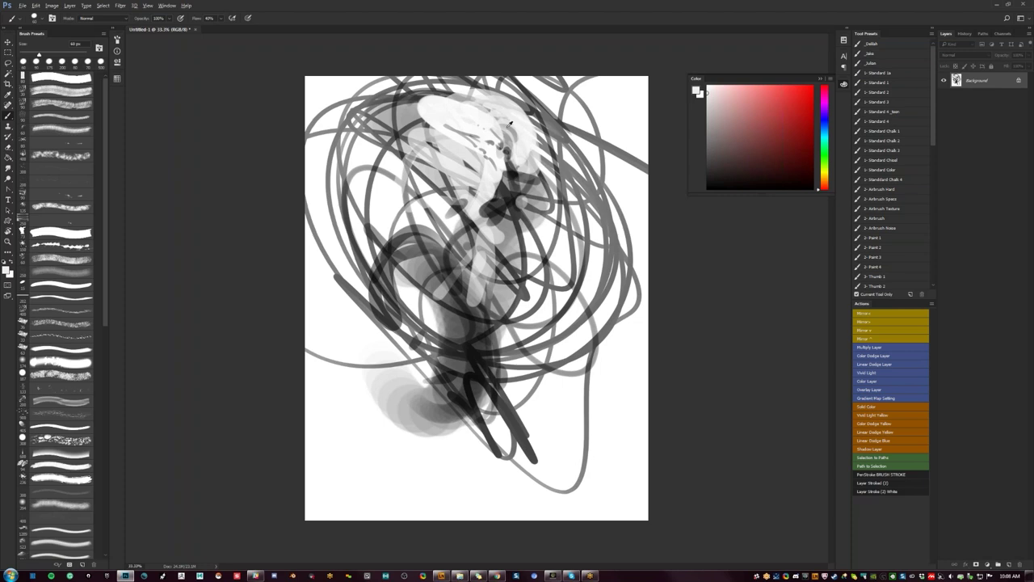
{"action": "left_click_drag", "start_coordinate": [516, 148], "coordinate": [523, 159]}
Step: Paint small black facial accents at the eye area and flip the canvas horizontally
{"action": "key", "text": "d"}
{"action": "left_click_drag", "start_coordinate": [506, 147], "coordinate": [512, 157]}
{"action": "left_click_drag", "start_coordinate": [533, 165], "coordinate": [533, 175]}
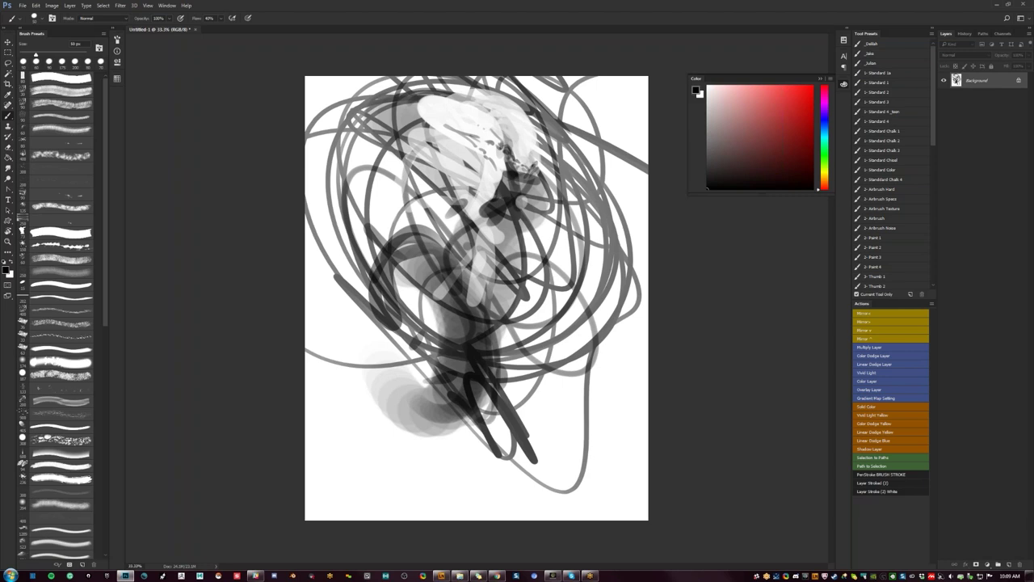
{"action": "key", "text": "ctrl+shift+h"}
Step: Switch to the light colour, adjust the brush size, and paint a stroke across the lower face toward the jaw
{"action": "key", "text": "x"}
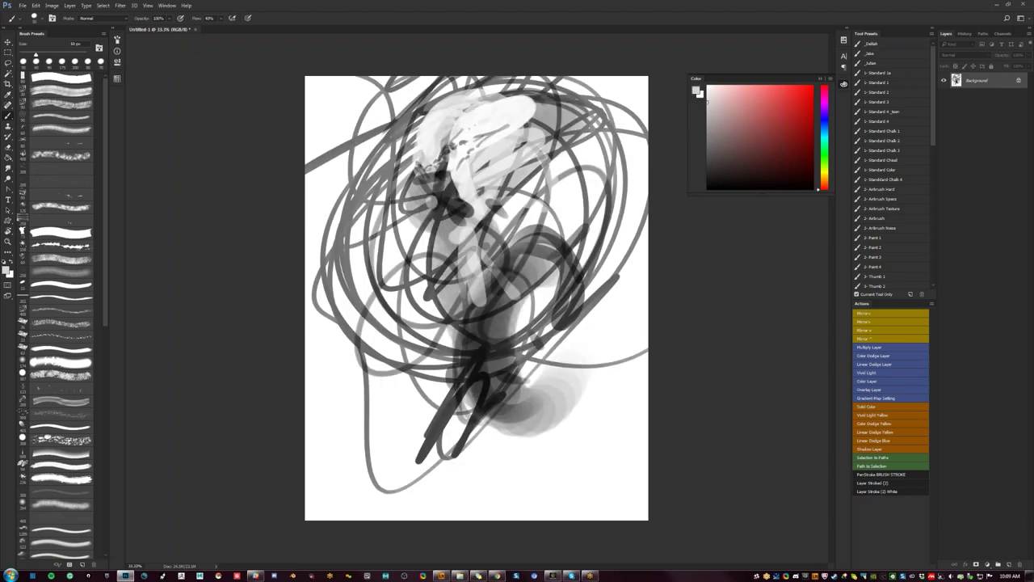
{"action": "key", "text": "bracketright"}
{"action": "key", "text": "bracketright"}
{"action": "key", "text": "bracketright"}
{"action": "key", "text": "bracketright"}
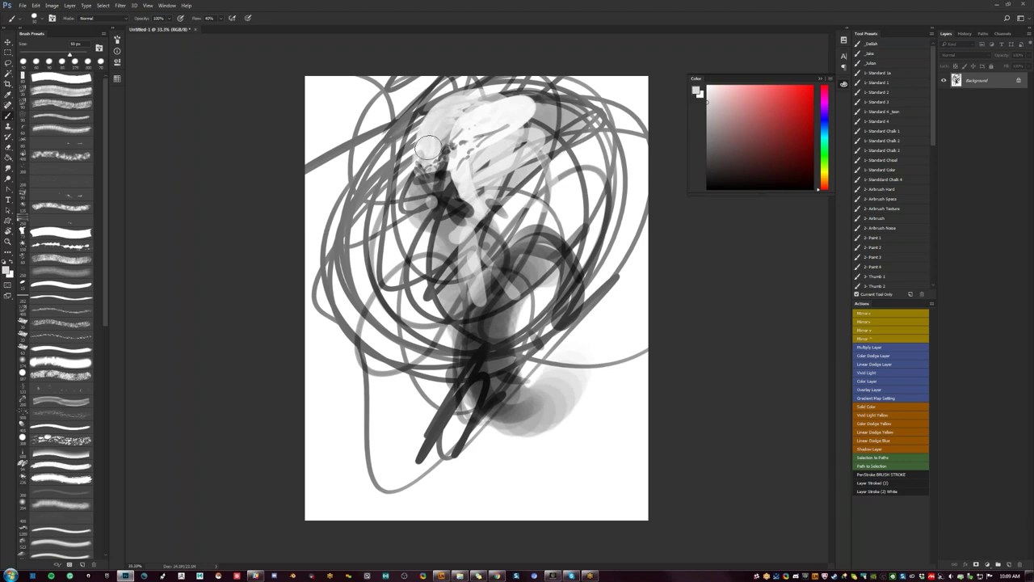
{"action": "key", "text": "bracketleft"}
{"action": "key", "text": "bracketleft"}
{"action": "key", "text": "bracketleft"}
{"action": "key", "text": "bracketleft"}
{"action": "key", "text": "bracketright"}
{"action": "key", "text": "bracketright"}
{"action": "mouse_move", "coordinate": [424, 184]}
{"action": "left_mouse_down"}
{"action": "mouse_move", "coordinate": [444, 174]}
{"action": "mouse_move", "coordinate": [438, 184]}
{"action": "mouse_move", "coordinate": [453, 199]}
{"action": "left_mouse_up"}
Step: Sample a tone from the face, paint broad strokes over the back of the neck and shoulder with an enlarged brush, and flip the canvas
{"action": "left_click", "coordinate": [437, 184], "text": "alt"}
{"action": "key", "text": "bracketright"}
{"action": "key", "text": "bracketright"}
{"action": "key", "text": "bracketright"}
{"action": "key", "text": "bracketright"}
{"action": "key", "text": "bracketright"}
{"action": "key", "text": "bracketright"}
{"action": "key", "text": "bracketright"}
{"action": "key", "text": "bracketright"}
{"action": "mouse_move", "coordinate": [488, 168]}
{"action": "left_mouse_down"}
{"action": "mouse_move", "coordinate": [526, 149]}
{"action": "mouse_move", "coordinate": [563, 213]}
{"action": "left_mouse_up"}
{"action": "mouse_move", "coordinate": [548, 176]}
{"action": "left_mouse_down"}
{"action": "mouse_move", "coordinate": [605, 215]}
{"action": "mouse_move", "coordinate": [593, 241]}
{"action": "left_mouse_up"}
{"action": "key", "text": "ctrl+shift+h"}
Step: Reset the colour to black and paint dark background strokes in front of the face and across the upper-left corner
{"action": "key", "text": "d"}
{"action": "left_click_drag", "start_coordinate": [568, 154], "coordinate": [574, 203]}
{"action": "left_click_drag", "start_coordinate": [386, 120], "coordinate": [358, 157]}
{"action": "mouse_move", "coordinate": [396, 91]}
{"action": "left_mouse_down"}
{"action": "mouse_move", "coordinate": [320, 100]}
{"action": "mouse_move", "coordinate": [348, 87]}
{"action": "mouse_move", "coordinate": [334, 118]}
{"action": "mouse_move", "coordinate": [310, 129]}
{"action": "mouse_move", "coordinate": [378, 146]}
{"action": "mouse_move", "coordinate": [312, 130]}
{"action": "left_mouse_up"}
Step: Paint dark vertical background strokes along the canvas's upper edge and right side with a smaller brush
{"action": "key", "text": "bracketleft"}
{"action": "key", "text": "bracketleft"}
{"action": "mouse_move", "coordinate": [364, 77]}
{"action": "left_mouse_down"}
{"action": "mouse_move", "coordinate": [310, 133]}
{"action": "mouse_move", "coordinate": [341, 121]}
{"action": "left_mouse_up"}
{"action": "left_click_drag", "start_coordinate": [419, 77], "coordinate": [392, 121]}
{"action": "mouse_move", "coordinate": [554, 78]}
{"action": "left_mouse_down"}
{"action": "mouse_move", "coordinate": [535, 146]}
{"action": "mouse_move", "coordinate": [518, 150]}
{"action": "mouse_move", "coordinate": [525, 173]}
{"action": "left_mouse_up"}
{"action": "mouse_move", "coordinate": [606, 77]}
{"action": "left_mouse_down"}
{"action": "mouse_move", "coordinate": [596, 168]}
{"action": "mouse_move", "coordinate": [629, 267]}
{"action": "left_mouse_up"}
{"action": "left_click_drag", "start_coordinate": [642, 181], "coordinate": [618, 283]}
{"action": "left_click_drag", "start_coordinate": [602, 214], "coordinate": [582, 279]}
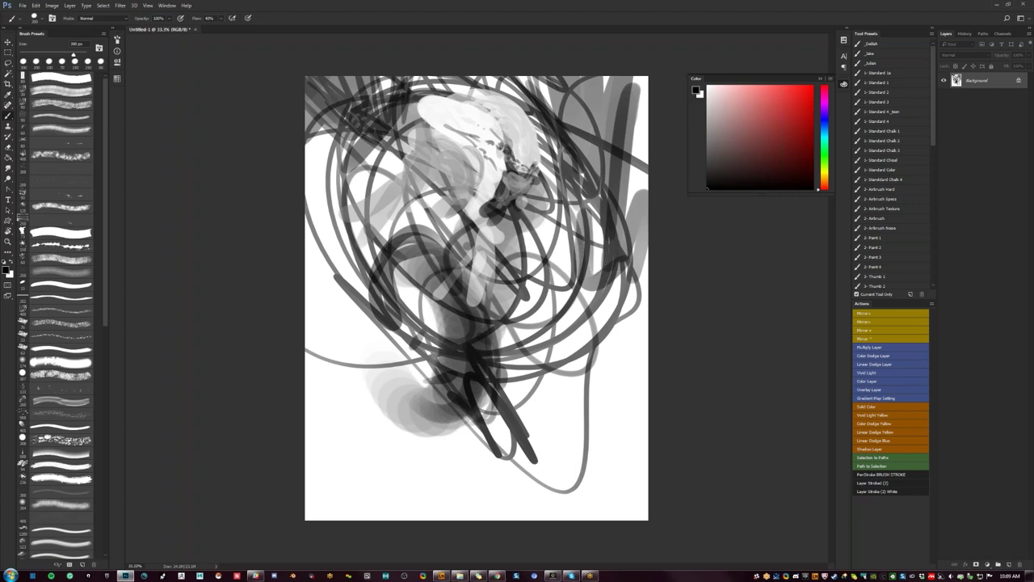
Step: Darken the background in front of the face and define the profile edge with a much smaller brush
{"action": "left_click_drag", "start_coordinate": [562, 172], "coordinate": [558, 238]}
{"action": "key", "text": "bracketleft"}
{"action": "key", "text": "bracketleft"}
{"action": "key", "text": "bracketleft"}
{"action": "key", "text": "bracketleft"}
{"action": "key", "text": "bracketleft"}
{"action": "key", "text": "bracketleft"}
{"action": "key", "text": "bracketleft"}
{"action": "key", "text": "bracketleft"}
{"action": "key", "text": "bracketleft"}
{"action": "key", "text": "bracketleft"}
{"action": "left_click_drag", "start_coordinate": [540, 135], "coordinate": [533, 236]}
Step: Build up a solid black mass in front of the face and chin with progressively larger brush strokes
{"action": "key", "text": "bracketright"}
{"action": "key", "text": "bracketright"}
{"action": "key", "text": "bracketright"}
{"action": "left_click_drag", "start_coordinate": [530, 210], "coordinate": [538, 238]}
{"action": "key", "text": "bracketright"}
{"action": "key", "text": "bracketright"}
{"action": "key", "text": "bracketright"}
{"action": "key", "text": "bracketright"}
{"action": "key", "text": "bracketright"}
{"action": "key", "text": "bracketright"}
{"action": "mouse_move", "coordinate": [543, 199]}
{"action": "left_mouse_down"}
{"action": "mouse_move", "coordinate": [540, 237]}
{"action": "mouse_move", "coordinate": [548, 229]}
{"action": "left_mouse_up"}
{"action": "mouse_move", "coordinate": [540, 171]}
{"action": "left_mouse_down"}
{"action": "mouse_move", "coordinate": [549, 229]}
{"action": "mouse_move", "coordinate": [551, 218]}
{"action": "mouse_move", "coordinate": [562, 239]}
{"action": "left_mouse_up"}
{"action": "left_click_drag", "start_coordinate": [569, 189], "coordinate": [564, 266]}
Step: Refine the edge between the chin and the black mass with sampled tones and flip the canvas horizontally
{"action": "mouse_move", "coordinate": [534, 211]}
{"action": "left_mouse_down"}
{"action": "mouse_move", "coordinate": [526, 224]}
{"action": "mouse_move", "coordinate": [539, 225]}
{"action": "left_mouse_up"}
{"action": "left_click", "coordinate": [538, 211], "text": "alt"}
{"action": "mouse_move", "coordinate": [541, 179]}
{"action": "left_mouse_down"}
{"action": "mouse_move", "coordinate": [544, 227]}
{"action": "mouse_move", "coordinate": [556, 185]}
{"action": "mouse_move", "coordinate": [553, 239]}
{"action": "left_mouse_up"}
{"action": "left_click", "coordinate": [548, 246], "text": "alt"}
{"action": "left_click", "coordinate": [540, 217], "text": "alt"}
{"action": "key", "text": "ctrl+f"}
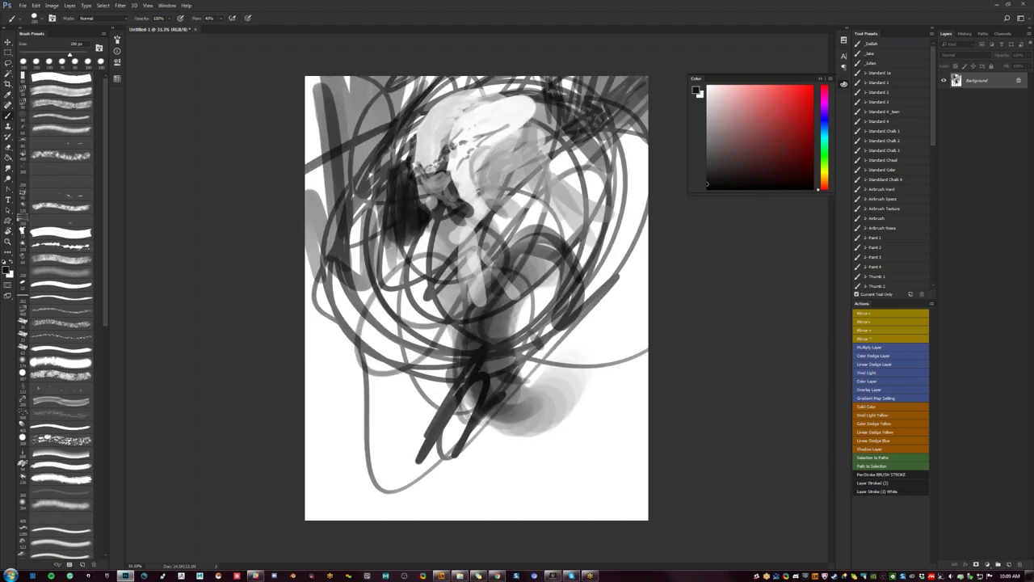
Step: Extend the dark background mass outward and downward from the face with broad strokes and flip the canvas
{"action": "left_click_drag", "start_coordinate": [384, 173], "coordinate": [385, 250]}
{"action": "mouse_move", "coordinate": [385, 207]}
{"action": "left_mouse_down"}
{"action": "mouse_move", "coordinate": [380, 289]}
{"action": "mouse_move", "coordinate": [368, 160]}
{"action": "mouse_move", "coordinate": [346, 168]}
{"action": "left_mouse_up"}
{"action": "mouse_move", "coordinate": [374, 127]}
{"action": "left_mouse_down"}
{"action": "mouse_move", "coordinate": [359, 186]}
{"action": "mouse_move", "coordinate": [365, 262]}
{"action": "left_mouse_up"}
{"action": "left_click_drag", "start_coordinate": [363, 199], "coordinate": [359, 282]}
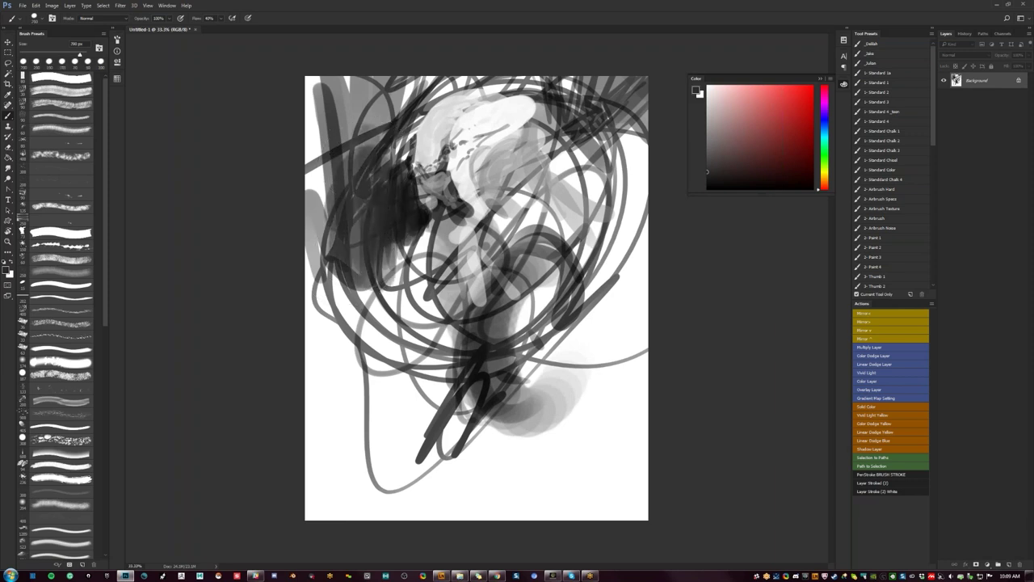
{"action": "key", "text": "ctrl+f"}
Step: Sample a light grey from behind the head and block in the figure's shoulder, back and raised knee
{"action": "left_click", "coordinate": [413, 164], "text": "alt"}
{"action": "left_click_drag", "start_coordinate": [413, 168], "coordinate": [373, 239]}
{"action": "left_click_drag", "start_coordinate": [366, 218], "coordinate": [380, 287]}
{"action": "mouse_move", "coordinate": [414, 236]}
{"action": "left_mouse_down"}
{"action": "mouse_move", "coordinate": [380, 280]}
{"action": "mouse_move", "coordinate": [446, 267]}
{"action": "mouse_move", "coordinate": [399, 252]}
{"action": "left_mouse_up"}
{"action": "mouse_move", "coordinate": [407, 257]}
{"action": "left_mouse_down"}
{"action": "mouse_move", "coordinate": [393, 299]}
{"action": "mouse_move", "coordinate": [447, 273]}
{"action": "mouse_move", "coordinate": [393, 267]}
{"action": "left_mouse_up"}
{"action": "left_click_drag", "start_coordinate": [395, 291], "coordinate": [415, 319]}
Step: Enlarge the brush and paint the figure's bent leg in light grey from the knee down to the foot area
{"action": "key", "text": "bracketright"}
{"action": "key", "text": "bracketright"}
{"action": "key", "text": "bracketright"}
{"action": "mouse_move", "coordinate": [403, 260]}
{"action": "left_mouse_down"}
{"action": "mouse_move", "coordinate": [420, 320]}
{"action": "mouse_move", "coordinate": [453, 340]}
{"action": "left_mouse_up"}
{"action": "left_click_drag", "start_coordinate": [436, 258], "coordinate": [477, 354]}
{"action": "left_click_drag", "start_coordinate": [428, 291], "coordinate": [464, 391]}
{"action": "left_click_drag", "start_coordinate": [462, 347], "coordinate": [484, 389]}
{"action": "left_click_drag", "start_coordinate": [476, 354], "coordinate": [452, 390]}
Step: Sweep broad light grey strokes from the lower leg and knee out toward the lower-right canvas edge
{"action": "key", "text": "bracketright"}
{"action": "left_click_drag", "start_coordinate": [431, 333], "coordinate": [454, 383]}
{"action": "mouse_move", "coordinate": [467, 388]}
{"action": "left_mouse_down"}
{"action": "mouse_move", "coordinate": [479, 373]}
{"action": "mouse_move", "coordinate": [571, 378]}
{"action": "mouse_move", "coordinate": [561, 392]}
{"action": "mouse_move", "coordinate": [610, 400]}
{"action": "left_mouse_up"}
{"action": "key", "text": "bracketleft"}
{"action": "mouse_move", "coordinate": [546, 263]}
{"action": "left_mouse_down"}
{"action": "mouse_move", "coordinate": [573, 304]}
{"action": "mouse_move", "coordinate": [582, 349]}
{"action": "left_mouse_up"}
{"action": "left_click_drag", "start_coordinate": [525, 275], "coordinate": [640, 411]}
{"action": "left_click_drag", "start_coordinate": [600, 363], "coordinate": [648, 421]}
Step: Paint long light grey strokes down the curve of the figure's back toward the hip
{"action": "left_click_drag", "start_coordinate": [362, 202], "coordinate": [391, 335]}
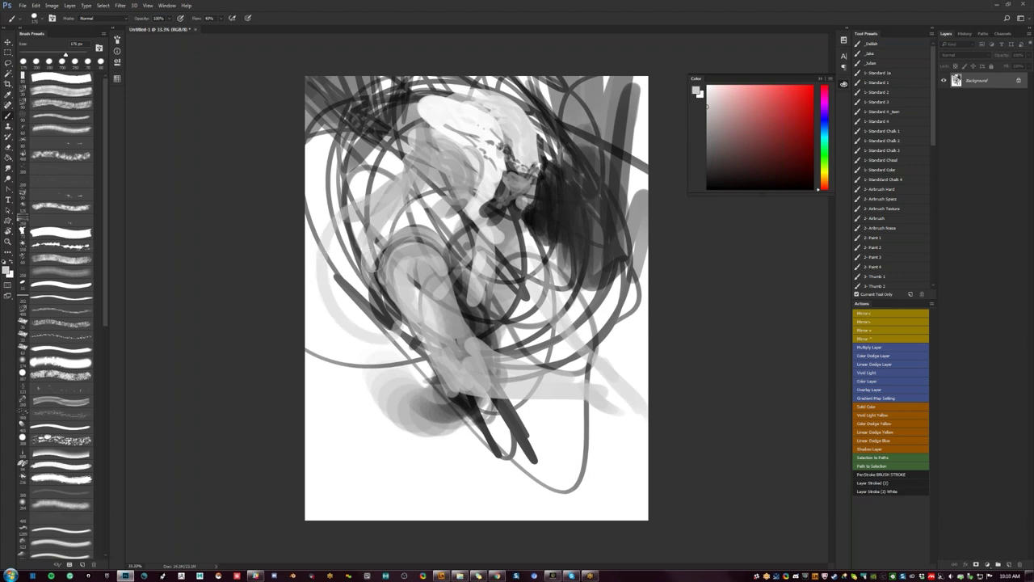
{"action": "left_click_drag", "start_coordinate": [356, 230], "coordinate": [386, 348]}
{"action": "mouse_move", "coordinate": [349, 255]}
{"action": "left_mouse_down"}
{"action": "mouse_move", "coordinate": [393, 345]}
{"action": "mouse_move", "coordinate": [371, 341]}
{"action": "mouse_move", "coordinate": [414, 370]}
{"action": "left_mouse_up"}
Step: Switch to black and sketch dark contour and fold strokes around the hips and below the legs
{"action": "key", "text": "x"}
{"action": "mouse_move", "coordinate": [394, 383]}
{"action": "left_mouse_down"}
{"action": "mouse_move", "coordinate": [425, 398]}
{"action": "mouse_move", "coordinate": [420, 432]}
{"action": "mouse_move", "coordinate": [399, 410]}
{"action": "left_mouse_up"}
{"action": "mouse_move", "coordinate": [392, 420]}
{"action": "left_mouse_down"}
{"action": "mouse_move", "coordinate": [412, 442]}
{"action": "mouse_move", "coordinate": [448, 442]}
{"action": "left_mouse_up"}
{"action": "mouse_move", "coordinate": [401, 398]}
{"action": "left_mouse_down"}
{"action": "mouse_move", "coordinate": [460, 442]}
{"action": "mouse_move", "coordinate": [476, 436]}
{"action": "left_mouse_up"}
{"action": "mouse_move", "coordinate": [477, 435]}
{"action": "left_mouse_down"}
{"action": "mouse_move", "coordinate": [449, 448]}
{"action": "mouse_move", "coordinate": [469, 450]}
{"action": "left_mouse_up"}
{"action": "left_click_drag", "start_coordinate": [468, 451], "coordinate": [490, 453]}
{"action": "left_click_drag", "start_coordinate": [488, 417], "coordinate": [502, 437]}
{"action": "mouse_move", "coordinate": [507, 418]}
{"action": "left_mouse_down"}
{"action": "mouse_move", "coordinate": [502, 448]}
{"action": "mouse_move", "coordinate": [396, 432]}
{"action": "mouse_move", "coordinate": [376, 397]}
{"action": "mouse_move", "coordinate": [469, 498]}
{"action": "left_mouse_up"}
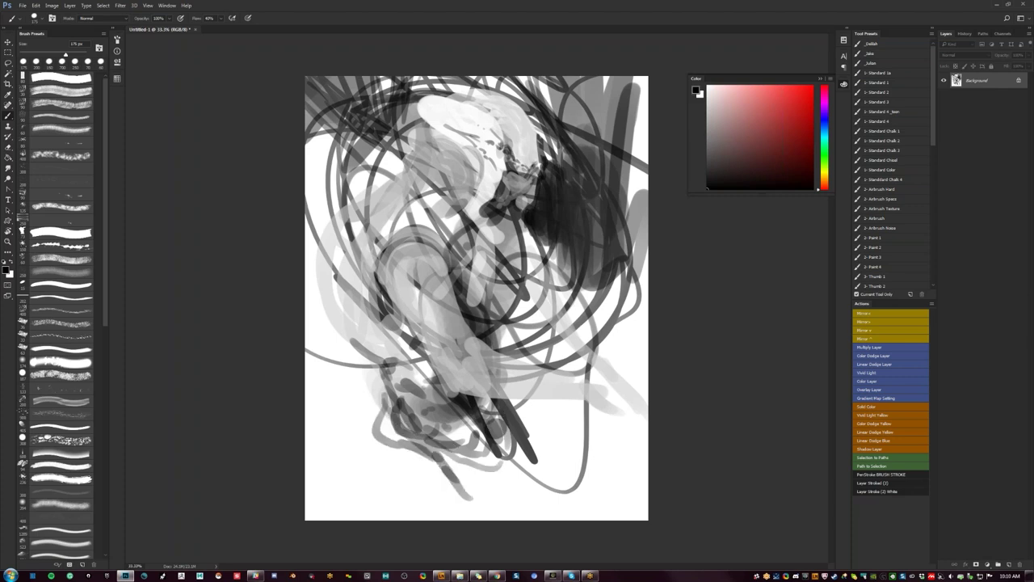
Step: Draw a dark contour along the lower back, sample a grey beside it, and flip the canvas horizontally
{"action": "mouse_move", "coordinate": [362, 349]}
{"action": "left_mouse_down"}
{"action": "mouse_move", "coordinate": [315, 288]}
{"action": "mouse_move", "coordinate": [321, 263]}
{"action": "mouse_move", "coordinate": [373, 357]}
{"action": "mouse_move", "coordinate": [344, 256]}
{"action": "left_mouse_up"}
{"action": "left_click", "coordinate": [326, 293]}
{"action": "left_click", "coordinate": [325, 293], "text": "alt"}
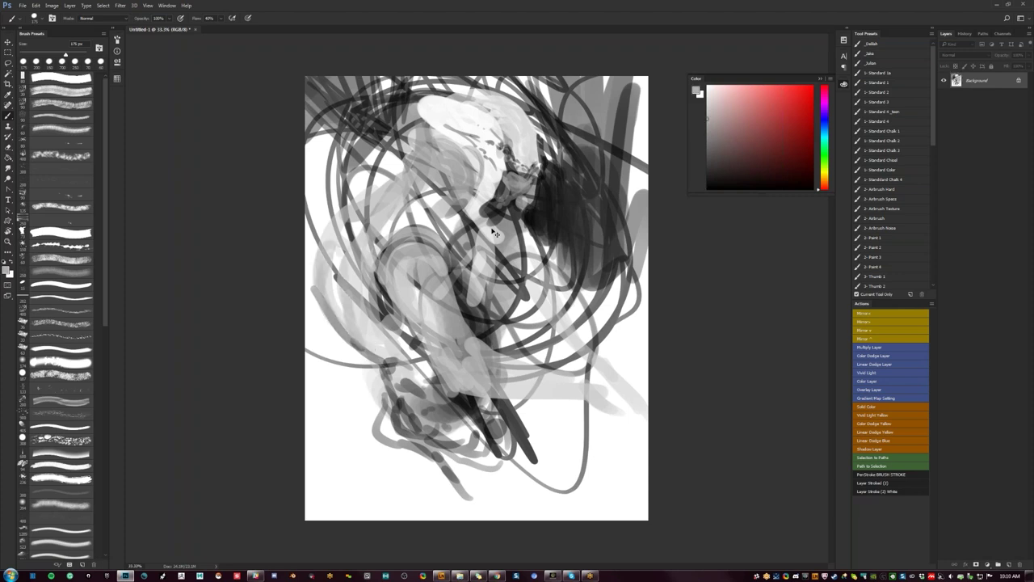
{"action": "key", "text": "ctrl+shift+h"}
Step: Paint light strokes over the shoulder and upper arm, sample a tone near the neck, and flip the canvas
{"action": "mouse_move", "coordinate": [529, 188]}
{"action": "left_mouse_down"}
{"action": "mouse_move", "coordinate": [503, 228]}
{"action": "mouse_move", "coordinate": [528, 202]}
{"action": "mouse_move", "coordinate": [509, 237]}
{"action": "mouse_move", "coordinate": [492, 231]}
{"action": "mouse_move", "coordinate": [479, 242]}
{"action": "mouse_move", "coordinate": [548, 210]}
{"action": "mouse_move", "coordinate": [528, 211]}
{"action": "mouse_move", "coordinate": [583, 217]}
{"action": "left_mouse_up"}
{"action": "left_click", "coordinate": [499, 226], "text": "alt"}
{"action": "key", "text": "ctrl+shift+h"}
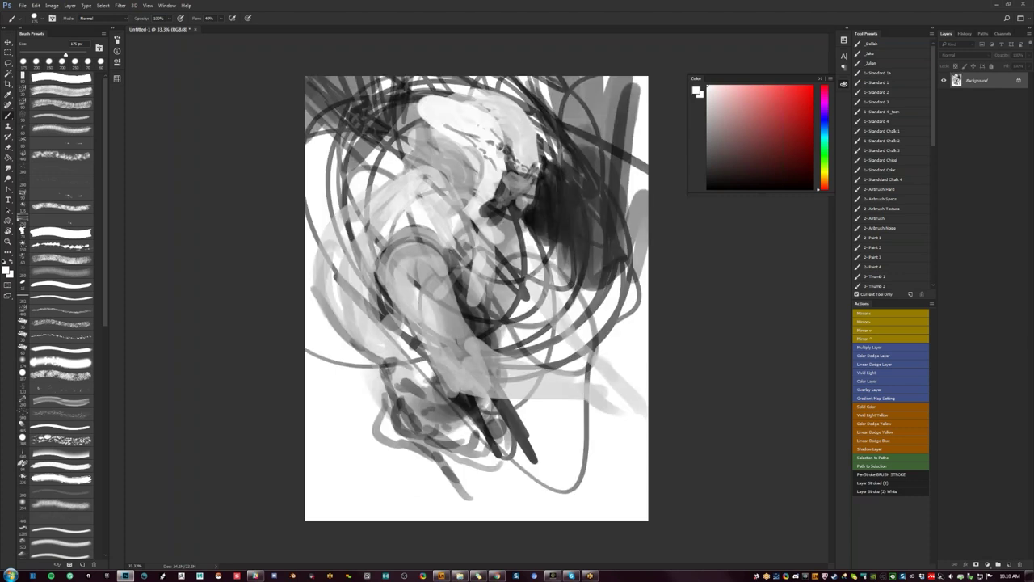
Step: Reduce the brush, sample the lower face's grey, and fill the jaw and the area beneath the chin
{"action": "key", "text": "bracketleft"}
{"action": "key", "text": "bracketleft"}
{"action": "key", "text": "bracketleft"}
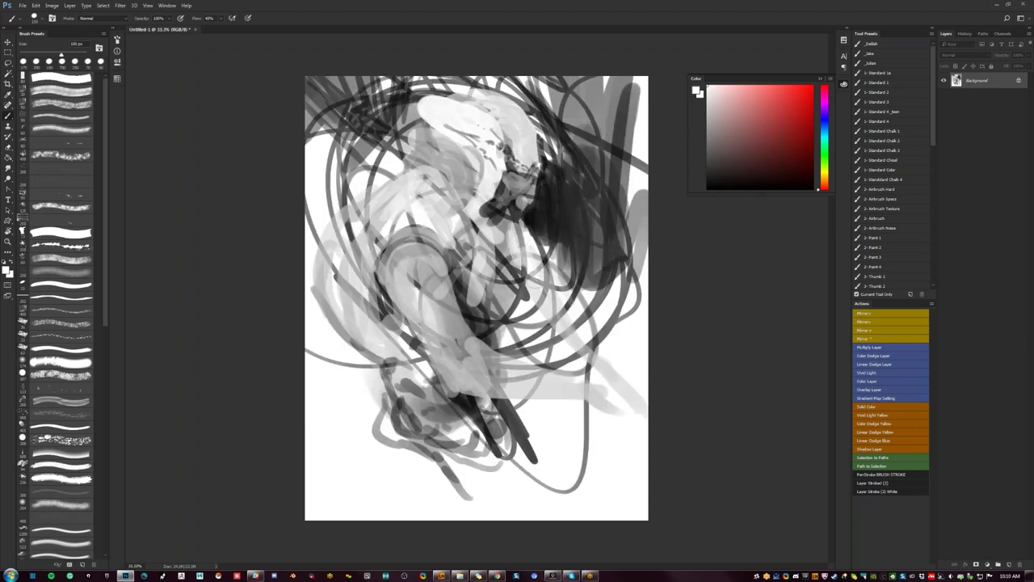
{"action": "left_click", "coordinate": [518, 185], "text": "alt"}
{"action": "key", "text": "bracketleft"}
{"action": "left_click_drag", "start_coordinate": [510, 192], "coordinate": [513, 231]}
{"action": "mouse_move", "coordinate": [525, 175]}
{"action": "left_mouse_down"}
{"action": "mouse_move", "coordinate": [517, 239]}
{"action": "mouse_move", "coordinate": [496, 236]}
{"action": "left_mouse_up"}
{"action": "left_click_drag", "start_coordinate": [500, 186], "coordinate": [496, 235]}
Step: Shape the edge between the cheek and neck with short diagonal strokes
{"action": "left_click_drag", "start_coordinate": [496, 177], "coordinate": [483, 202]}
{"action": "left_click_drag", "start_coordinate": [493, 181], "coordinate": [481, 204]}
{"action": "left_click_drag", "start_coordinate": [488, 189], "coordinate": [480, 205]}
{"action": "mouse_move", "coordinate": [489, 149]}
{"action": "left_mouse_down"}
{"action": "mouse_move", "coordinate": [500, 170]}
{"action": "mouse_move", "coordinate": [460, 138]}
{"action": "mouse_move", "coordinate": [476, 156]}
{"action": "mouse_move", "coordinate": [475, 184]}
{"action": "left_mouse_up"}
Step: Paint thin black hair strands behind the head with an 80 px brush and flip the canvas horizontally
{"action": "key", "text": "d"}
{"action": "left_click", "coordinate": [460, 149]}
{"action": "key", "text": "bracketleft"}
{"action": "key", "text": "bracketleft"}
{"action": "mouse_move", "coordinate": [437, 159]}
{"action": "left_mouse_down"}
{"action": "mouse_move", "coordinate": [468, 172]}
{"action": "mouse_move", "coordinate": [468, 192]}
{"action": "left_mouse_up"}
{"action": "key", "text": "ctrl+shift+h"}
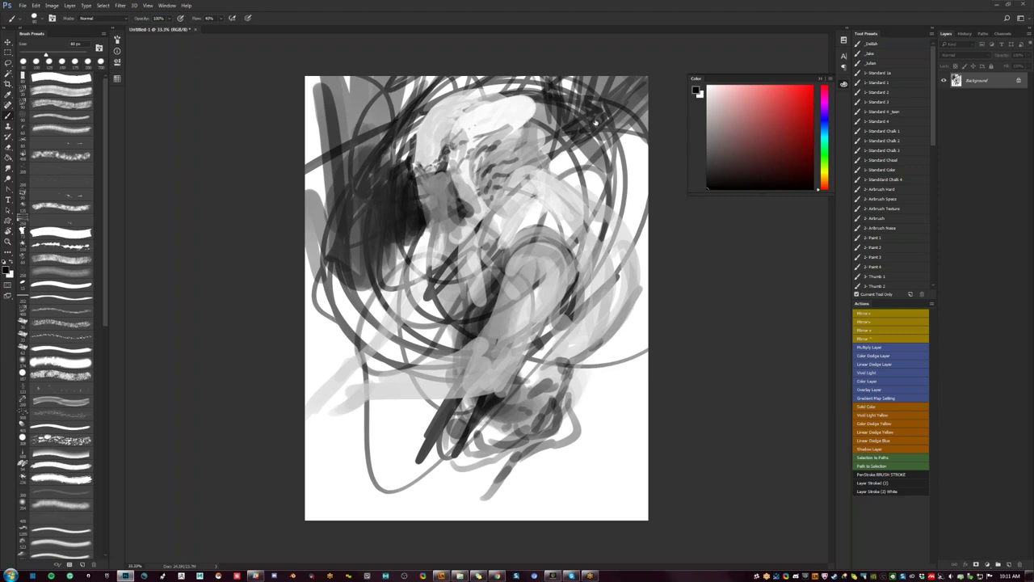
Step: Paint a white stroke over the crown of the head and flip the canvas horizontally
{"action": "key", "text": "x"}
{"action": "mouse_move", "coordinate": [521, 101]}
{"action": "left_mouse_down"}
{"action": "mouse_move", "coordinate": [492, 99]}
{"action": "mouse_move", "coordinate": [527, 122]}
{"action": "left_mouse_up"}
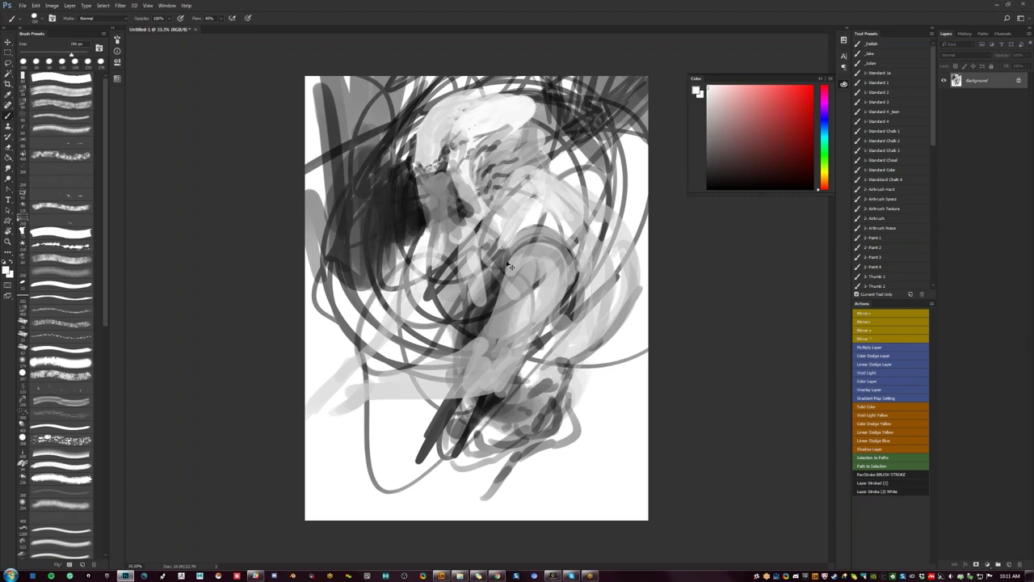
{"action": "key", "text": "ctrl+shift+h"}
Step: With a 60 px brush and a grey sampled beside the temple, stroke shading across the white crown of the head
{"action": "key", "text": "bracketright"}
{"action": "key", "text": "bracketright"}
{"action": "key", "text": "bracketright"}
{"action": "key", "text": "bracketright"}
{"action": "key", "text": "bracketright"}
{"action": "key", "text": "bracketright"}
{"action": "key", "text": "bracketright"}
{"action": "key", "text": "bracketleft"}
{"action": "key", "text": "bracketleft"}
{"action": "key", "text": "bracketleft"}
{"action": "key", "text": "bracketleft"}
{"action": "key", "text": "bracketleft"}
{"action": "key", "text": "bracketleft"}
{"action": "key", "text": "bracketleft"}
{"action": "key", "text": "bracketleft"}
{"action": "key", "text": "bracketleft"}
{"action": "key", "text": "bracketleft"}
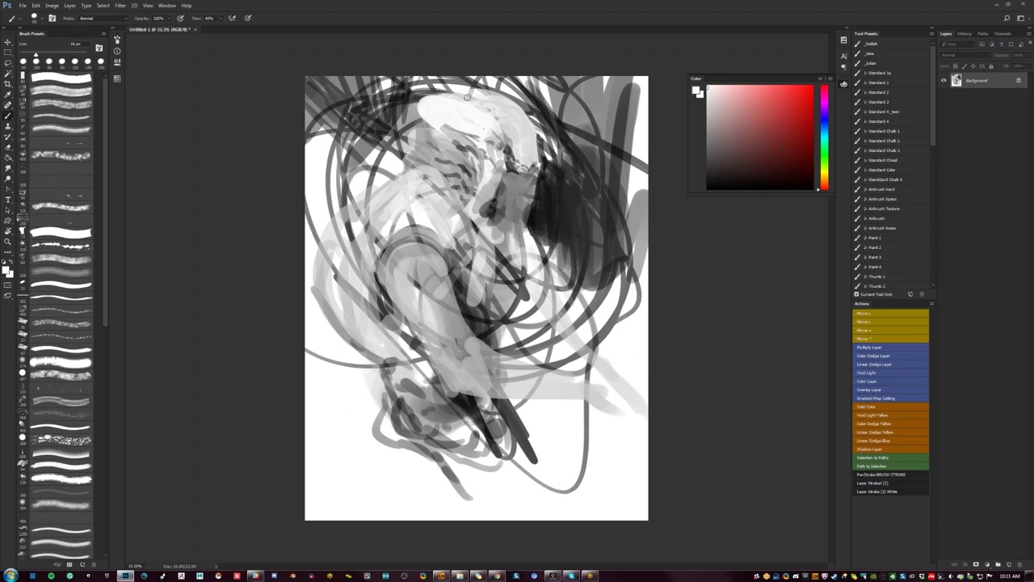
{"action": "mouse_move", "coordinate": [423, 113]}
{"action": "left_mouse_down"}
{"action": "mouse_move", "coordinate": [427, 124]}
{"action": "mouse_move", "coordinate": [458, 130]}
{"action": "left_mouse_up"}
{"action": "left_click", "coordinate": [478, 134], "text": "alt"}
{"action": "left_click_drag", "start_coordinate": [432, 114], "coordinate": [450, 138]}
{"action": "mouse_move", "coordinate": [428, 109]}
{"action": "left_mouse_down"}
{"action": "mouse_move", "coordinate": [447, 133]}
{"action": "mouse_move", "coordinate": [477, 140]}
{"action": "mouse_move", "coordinate": [472, 133]}
{"action": "mouse_move", "coordinate": [491, 125]}
{"action": "mouse_move", "coordinate": [479, 107]}
{"action": "left_mouse_up"}
Step: Blend the upper skull with broader grey strokes from an enlarged brush
{"action": "key", "text": "bracketright"}
{"action": "key", "text": "bracketright"}
{"action": "key", "text": "bracketright"}
{"action": "key", "text": "bracketright"}
{"action": "key", "text": "bracketright"}
{"action": "mouse_move", "coordinate": [465, 97]}
{"action": "left_mouse_down"}
{"action": "mouse_move", "coordinate": [450, 108]}
{"action": "mouse_move", "coordinate": [473, 123]}
{"action": "left_mouse_up"}
{"action": "left_click_drag", "start_coordinate": [443, 110], "coordinate": [479, 130]}
{"action": "key", "text": "bracketleft"}
{"action": "key", "text": "bracketleft"}
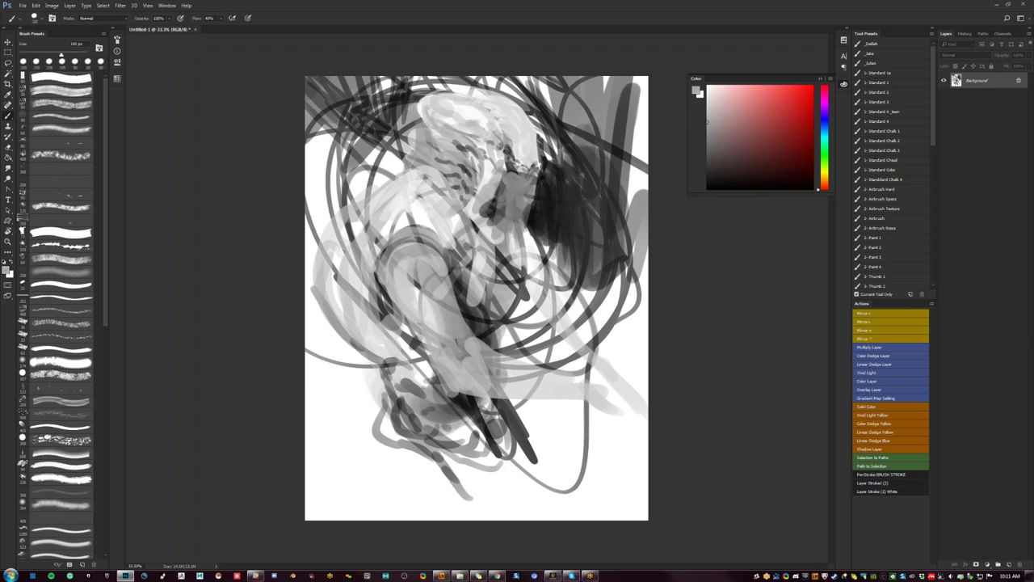
Step: Sample face tones, touch in small dark and light marks around the eye socket, and flip the canvas
{"action": "left_click", "coordinate": [503, 165], "text": "alt"}
{"action": "left_click", "coordinate": [509, 156], "text": "alt"}
{"action": "left_click_drag", "start_coordinate": [509, 168], "coordinate": [513, 179]}
{"action": "key", "text": "d"}
{"action": "mouse_move", "coordinate": [508, 174]}
{"action": "left_mouse_down"}
{"action": "mouse_move", "coordinate": [499, 185]}
{"action": "mouse_move", "coordinate": [502, 175]}
{"action": "left_mouse_up"}
{"action": "left_click", "coordinate": [498, 175], "text": "alt"}
{"action": "left_click", "coordinate": [498, 150], "text": "alt"}
{"action": "left_click_drag", "start_coordinate": [514, 168], "coordinate": [517, 173]}
{"action": "key", "text": "ctrl+shift+h"}
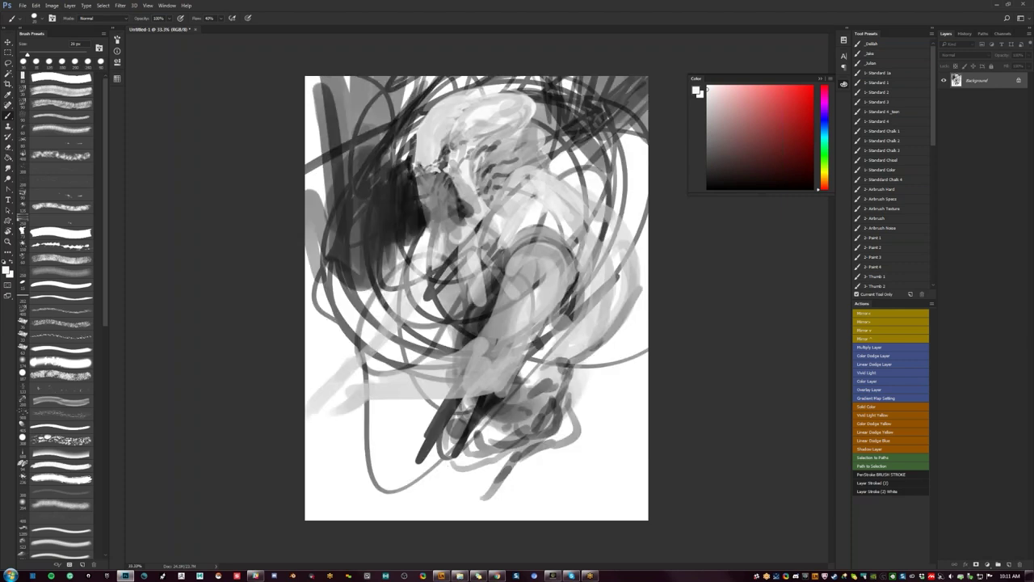
Step: Sample the cheek's grey, paint the protruding nose, lips and chin along the profile, and flip the canvas
{"action": "left_click", "coordinate": [426, 189], "text": "alt"}
{"action": "mouse_move", "coordinate": [417, 181]}
{"action": "left_mouse_down"}
{"action": "mouse_move", "coordinate": [410, 187]}
{"action": "mouse_move", "coordinate": [422, 198]}
{"action": "mouse_move", "coordinate": [427, 234]}
{"action": "left_mouse_up"}
{"action": "key", "text": "bracketright"}
{"action": "key", "text": "bracketright"}
{"action": "key", "text": "bracketright"}
{"action": "key", "text": "bracketright"}
{"action": "key", "text": "bracketright"}
{"action": "key", "text": "bracketright"}
{"action": "key", "text": "bracketright"}
{"action": "key", "text": "bracketright"}
{"action": "key", "text": "bracketright"}
{"action": "key", "text": "bracketright"}
{"action": "key", "text": "F2"}
Step: Paint loose curling black strokes behind the hips at the figure's base with an enlarged brush
{"action": "key", "text": "d"}
{"action": "mouse_move", "coordinate": [410, 441]}
{"action": "left_mouse_down"}
{"action": "mouse_move", "coordinate": [376, 440]}
{"action": "mouse_move", "coordinate": [388, 440]}
{"action": "mouse_move", "coordinate": [385, 458]}
{"action": "left_mouse_up"}
{"action": "key", "text": "bracketright"}
{"action": "key", "text": "bracketright"}
{"action": "key", "text": "bracketright"}
{"action": "key", "text": "bracketright"}
{"action": "key", "text": "bracketright"}
{"action": "mouse_move", "coordinate": [374, 443]}
{"action": "left_mouse_down"}
{"action": "mouse_move", "coordinate": [366, 457]}
{"action": "mouse_move", "coordinate": [412, 477]}
{"action": "left_mouse_up"}
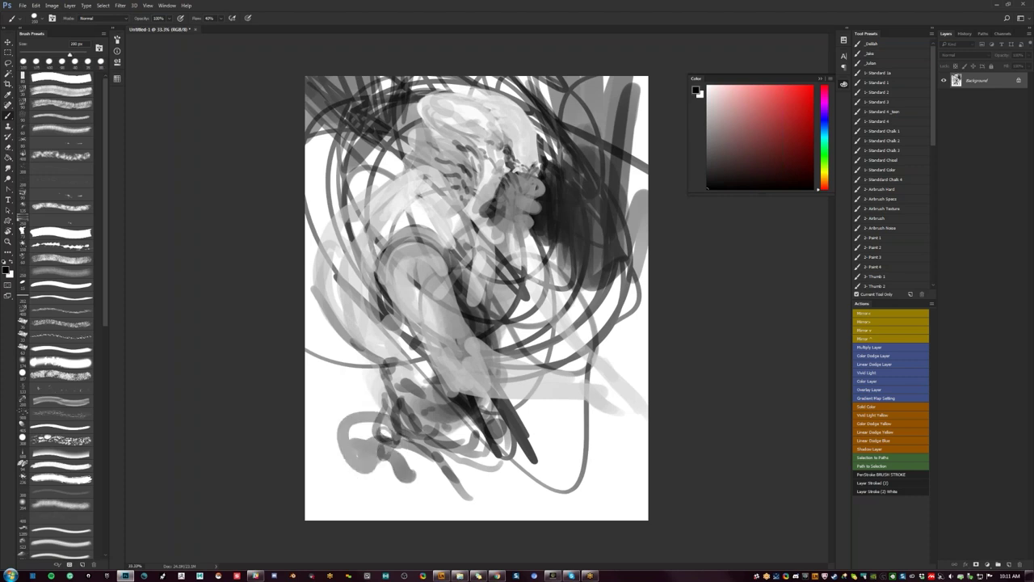
Step: Sample the light grey of the head, fill in the back of the skull, and flip the canvas
{"action": "key", "text": "x"}
{"action": "right_click", "coordinate": [437, 236]}
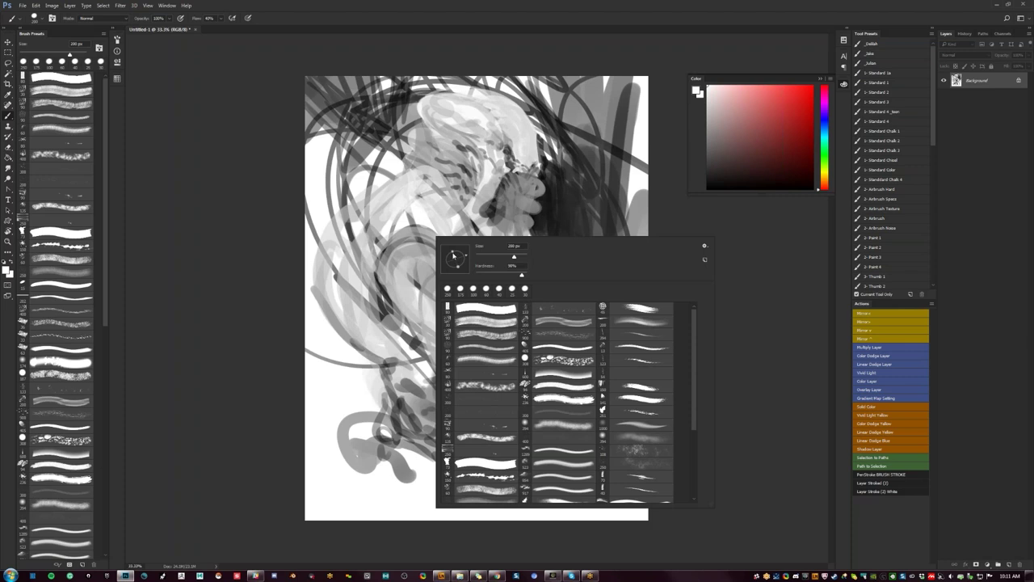
{"action": "left_click", "coordinate": [413, 213]}
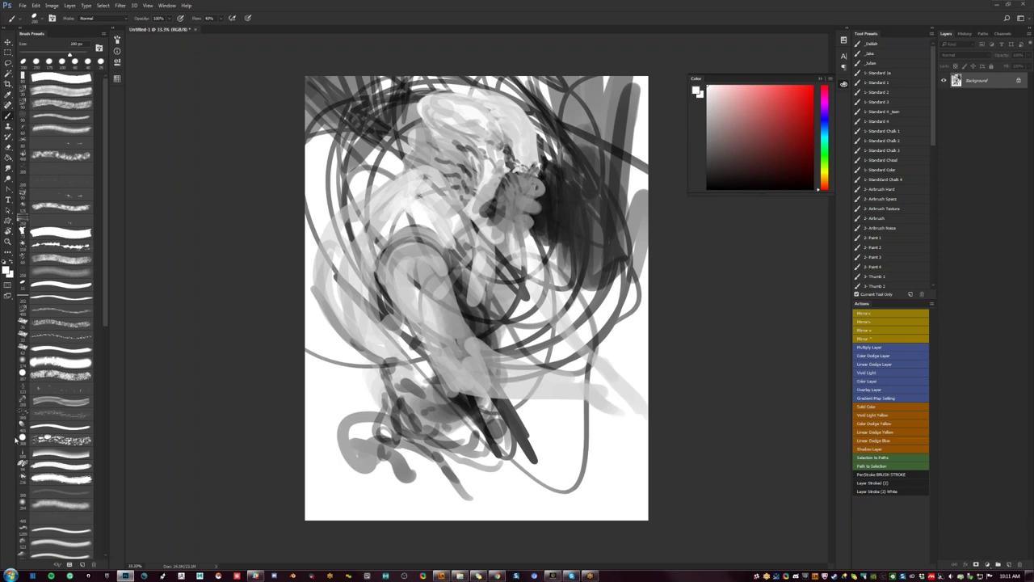
{"action": "left_click", "coordinate": [428, 121], "text": "alt"}
{"action": "left_click", "coordinate": [432, 115], "text": "alt"}
{"action": "left_click_drag", "start_coordinate": [435, 99], "coordinate": [416, 135]}
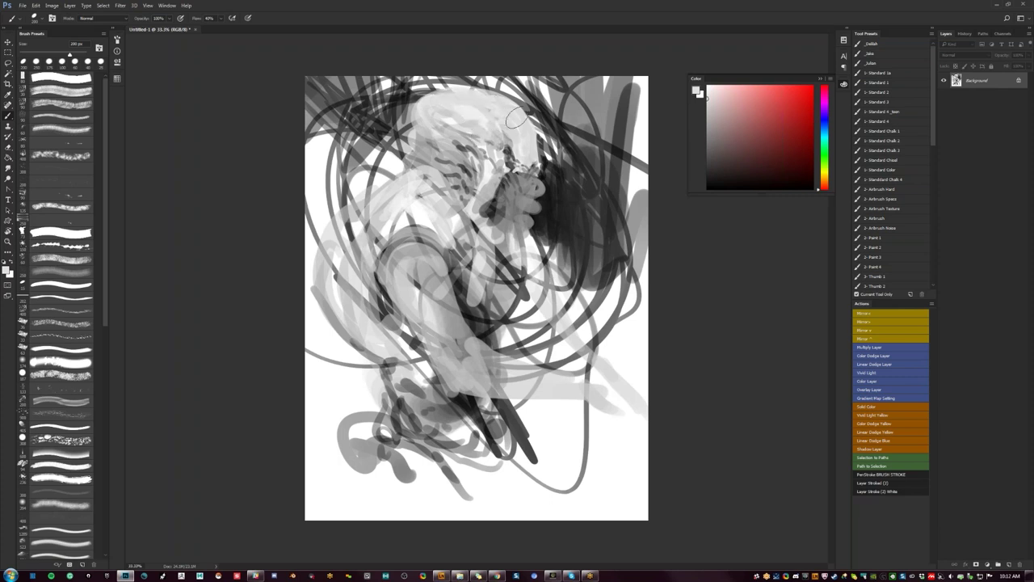
{"action": "key", "text": "ctrl+shift+h"}
Step: Refine the nose and mouth with a much smaller brush and sample a grey at the brow
{"action": "key", "text": "d"}
{"action": "key", "text": "bracketleft"}
{"action": "key", "text": "bracketleft"}
{"action": "key", "text": "bracketleft"}
{"action": "key", "text": "bracketleft"}
{"action": "key", "text": "bracketleft"}
{"action": "key", "text": "bracketleft"}
{"action": "key", "text": "bracketleft"}
{"action": "key", "text": "bracketleft"}
{"action": "key", "text": "bracketleft"}
{"action": "key", "text": "bracketleft"}
{"action": "key", "text": "bracketleft"}
{"action": "key", "text": "bracketleft"}
{"action": "key", "text": "bracketleft"}
{"action": "key", "text": "bracketleft"}
{"action": "key", "text": "bracketleft"}
{"action": "key", "text": "bracketleft"}
{"action": "key", "text": "bracketleft"}
{"action": "left_click", "coordinate": [416, 164], "text": "alt"}
{"action": "key", "text": "bracketright"}
{"action": "key", "text": "bracketright"}
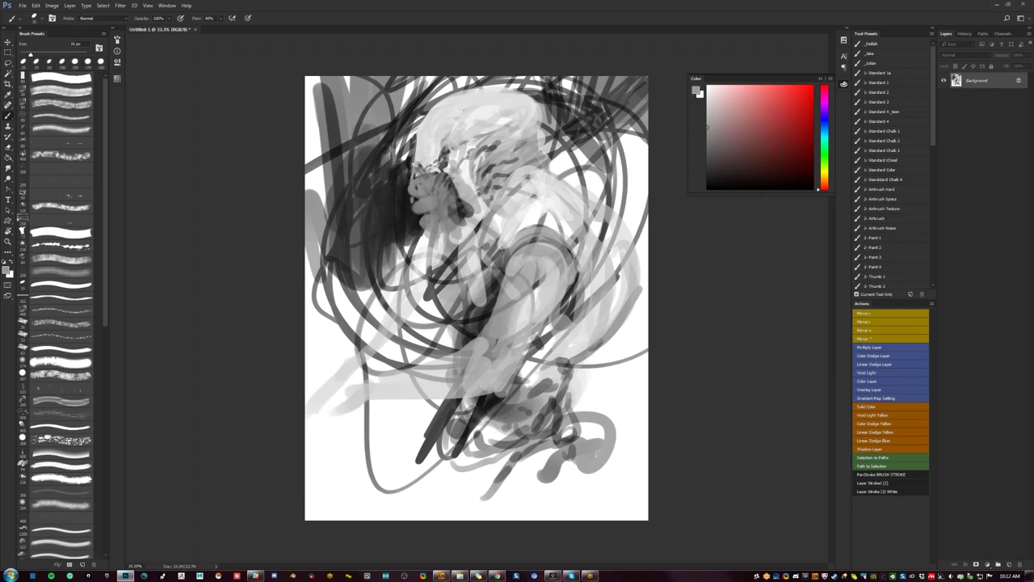
Step: Add black accents around the eye and brow with a 40 px brush and flip the canvas
{"action": "key", "text": "bracketright"}
{"action": "key", "text": "d"}
{"action": "key", "text": "x"}
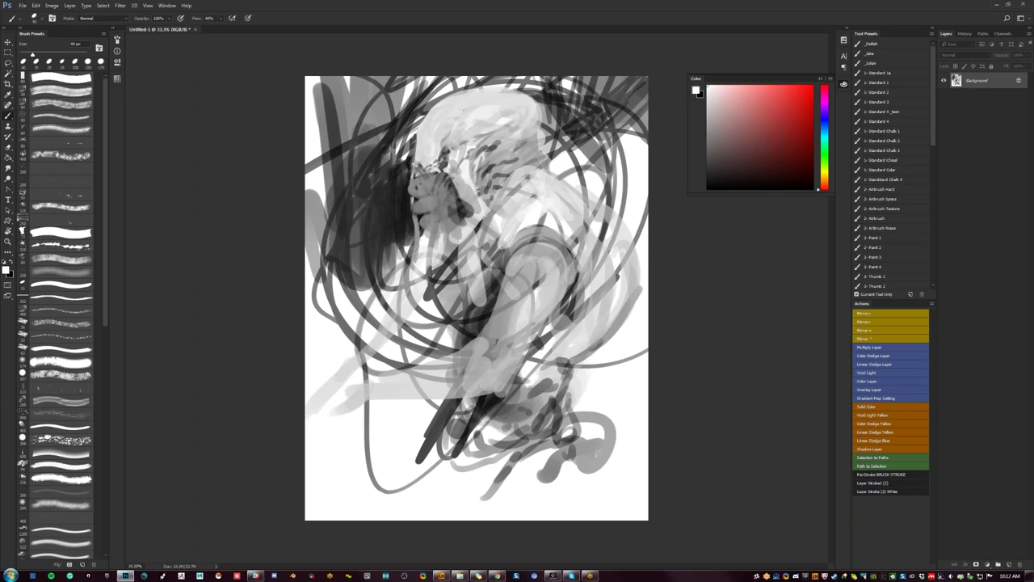
{"action": "key", "text": "x"}
{"action": "mouse_move", "coordinate": [422, 164]}
{"action": "left_mouse_down"}
{"action": "mouse_move", "coordinate": [431, 160]}
{"action": "mouse_move", "coordinate": [420, 160]}
{"action": "left_mouse_up"}
{"action": "key", "text": "ctrl+shift+h"}
Step: Paint thin light strokes along the cheekbone from the eye towards the ear with a small brush
{"action": "key", "text": "["}
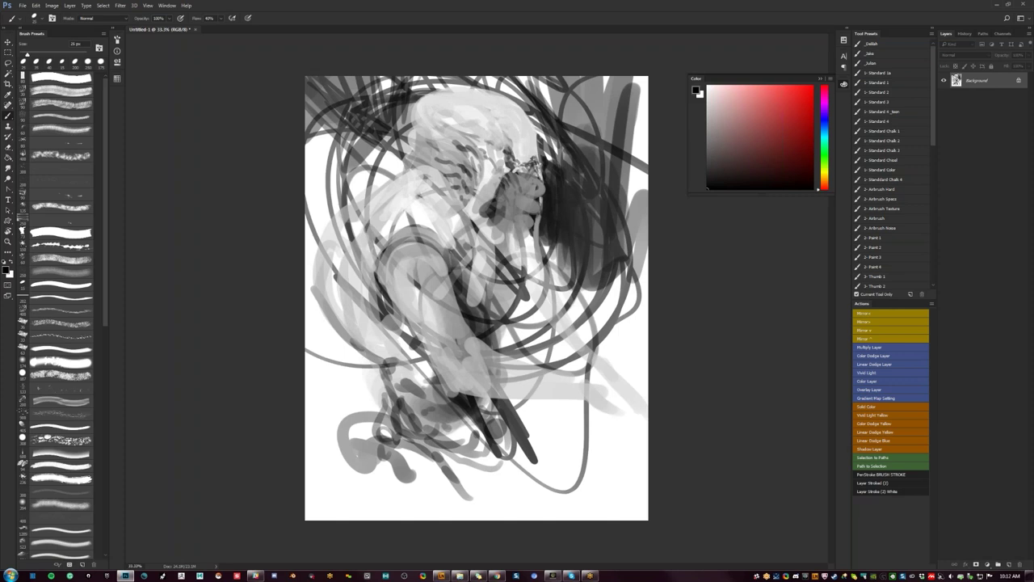
{"action": "mouse_move", "coordinate": [707, 130]}
{"action": "left_mouse_down"}
{"action": "mouse_move", "coordinate": [707, 158]}
{"action": "mouse_move", "coordinate": [707, 97]}
{"action": "left_mouse_up"}
{"action": "key", "text": "["}
{"action": "left_click_drag", "start_coordinate": [515, 172], "coordinate": [500, 187]}
{"action": "left_click_drag", "start_coordinate": [494, 190], "coordinate": [506, 184]}
Step: Darken the cheek, mouth and chin using a larger brush with black and sampled grey, and flip the canvas
{"action": "key", "text": "d"}
{"action": "key", "text": "bracketright"}
{"action": "key", "text": "bracketright"}
{"action": "key", "text": "bracketright"}
{"action": "key", "text": "bracketright"}
{"action": "key", "text": "bracketright"}
{"action": "key", "text": "bracketright"}
{"action": "key", "text": "bracketright"}
{"action": "mouse_move", "coordinate": [518, 192]}
{"action": "left_mouse_down"}
{"action": "mouse_move", "coordinate": [502, 194]}
{"action": "mouse_move", "coordinate": [525, 190]}
{"action": "left_mouse_up"}
{"action": "left_click", "coordinate": [511, 188], "text": "alt"}
{"action": "key", "text": "d"}
{"action": "mouse_move", "coordinate": [527, 208]}
{"action": "left_mouse_down"}
{"action": "mouse_move", "coordinate": [499, 204]}
{"action": "mouse_move", "coordinate": [528, 218]}
{"action": "left_mouse_up"}
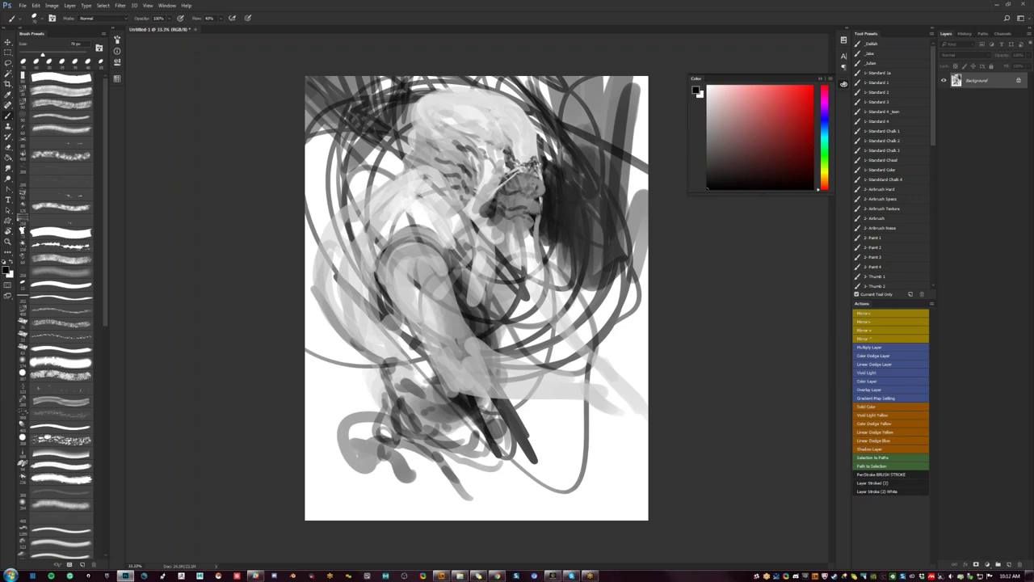
{"action": "key", "text": "ctrl+shift+h"}
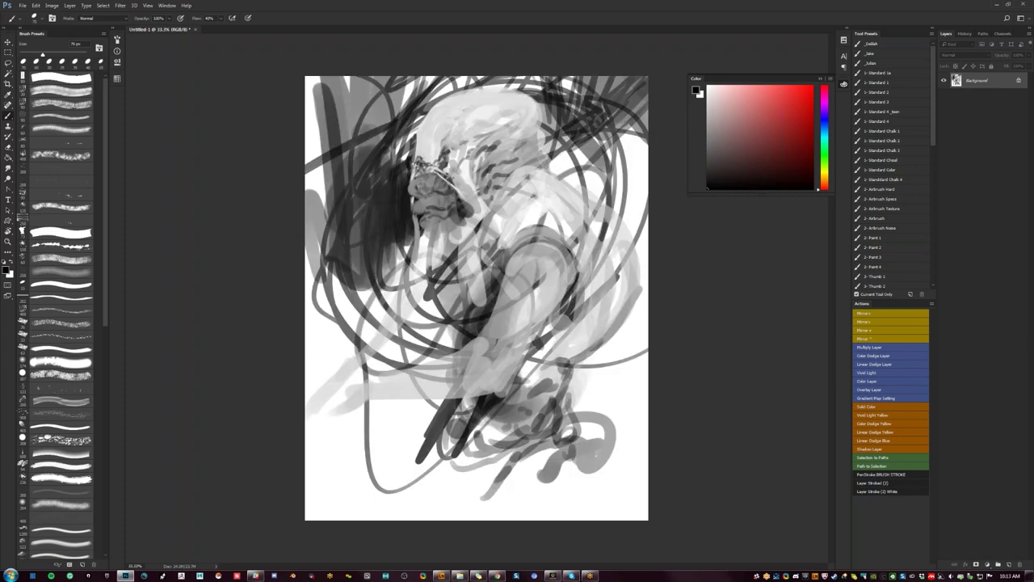
Step: Add a small black accent at the temple with a 40 px brush and flip the canvas back
{"action": "key", "text": "bracketleft"}
{"action": "key", "text": "bracketleft"}
{"action": "key", "text": "bracketleft"}
{"action": "mouse_move", "coordinate": [472, 157]}
{"action": "left_mouse_down"}
{"action": "mouse_move", "coordinate": [483, 144]}
{"action": "mouse_move", "coordinate": [470, 167]}
{"action": "mouse_move", "coordinate": [474, 156]}
{"action": "left_mouse_up"}
{"action": "key", "text": "F2"}
Step: Sample a grey near the temple, shade the upper skull with an enlarged brush, and pick up its light tone
{"action": "left_click", "coordinate": [478, 140], "text": "alt"}
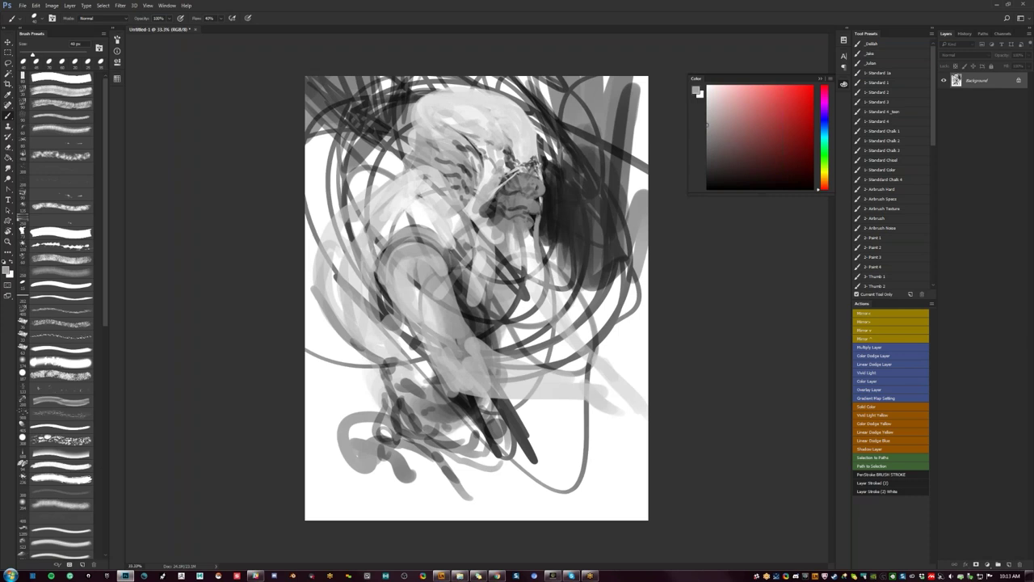
{"action": "key", "text": "bracketright"}
{"action": "key", "text": "bracketright"}
{"action": "key", "text": "bracketright"}
{"action": "key", "text": "bracketright"}
{"action": "key", "text": "bracketright"}
{"action": "key", "text": "bracketright"}
{"action": "key", "text": "bracketright"}
{"action": "key", "text": "bracketright"}
{"action": "mouse_move", "coordinate": [442, 119]}
{"action": "left_mouse_down"}
{"action": "mouse_move", "coordinate": [470, 131]}
{"action": "mouse_move", "coordinate": [445, 111]}
{"action": "mouse_move", "coordinate": [447, 100]}
{"action": "left_mouse_up"}
{"action": "key", "text": "bracketright"}
{"action": "key", "text": "bracketright"}
{"action": "left_click_drag", "start_coordinate": [449, 106], "coordinate": [454, 119]}
{"action": "left_click", "coordinate": [452, 110], "text": "alt"}
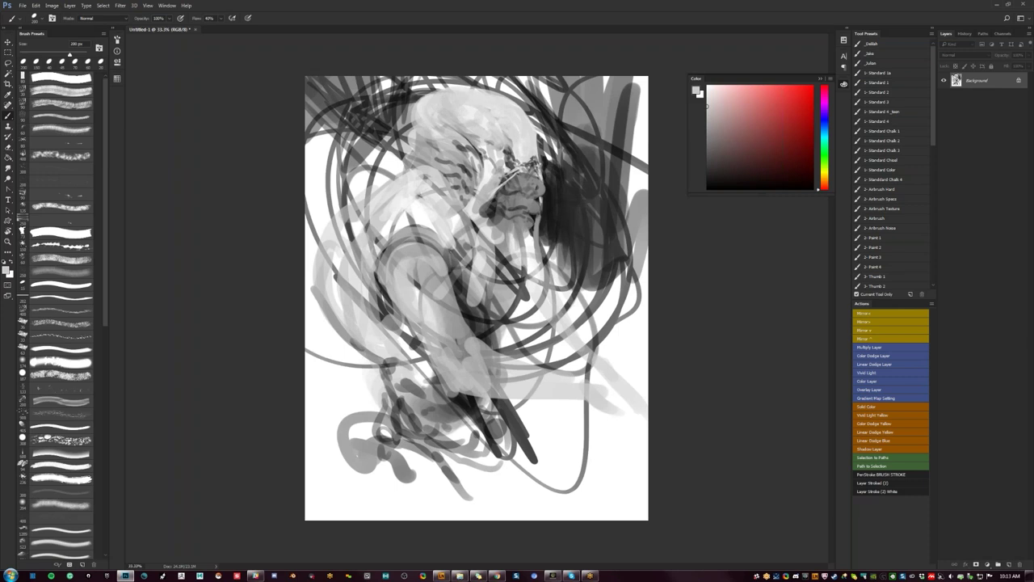
Step: Sample mid-greys from the torso and fill the chest area beside the forearm with a reduced brush
{"action": "left_click", "coordinate": [467, 289], "text": "alt"}
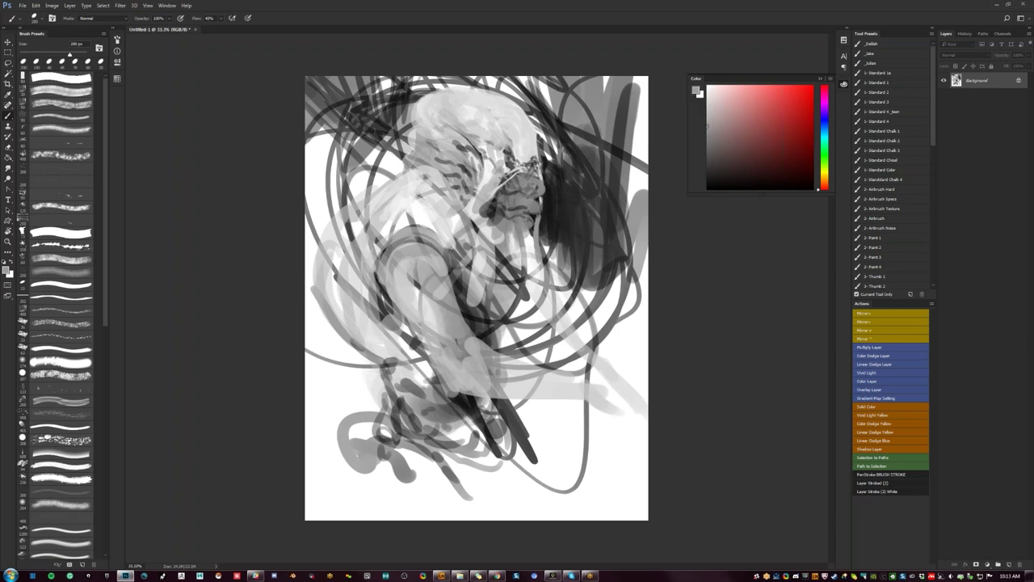
{"action": "left_click", "coordinate": [489, 326], "text": "alt"}
{"action": "key", "text": "["}
{"action": "key", "text": "["}
{"action": "key", "text": "["}
{"action": "key", "text": "["}
{"action": "mouse_move", "coordinate": [488, 329]}
{"action": "left_mouse_down"}
{"action": "mouse_move", "coordinate": [510, 304]}
{"action": "mouse_move", "coordinate": [512, 344]}
{"action": "mouse_move", "coordinate": [510, 335]}
{"action": "left_mouse_up"}
Step: Define the front contour of the chest with dark 80 px strokes and flip the canvas
{"action": "key", "text": "["}
{"action": "key", "text": "["}
{"action": "left_click_drag", "start_coordinate": [524, 300], "coordinate": [514, 329]}
{"action": "mouse_move", "coordinate": [521, 288]}
{"action": "left_mouse_down"}
{"action": "mouse_move", "coordinate": [514, 341]}
{"action": "mouse_move", "coordinate": [521, 318]}
{"action": "left_mouse_up"}
{"action": "left_click_drag", "start_coordinate": [527, 280], "coordinate": [518, 326]}
{"action": "left_click_drag", "start_coordinate": [530, 283], "coordinate": [522, 311]}
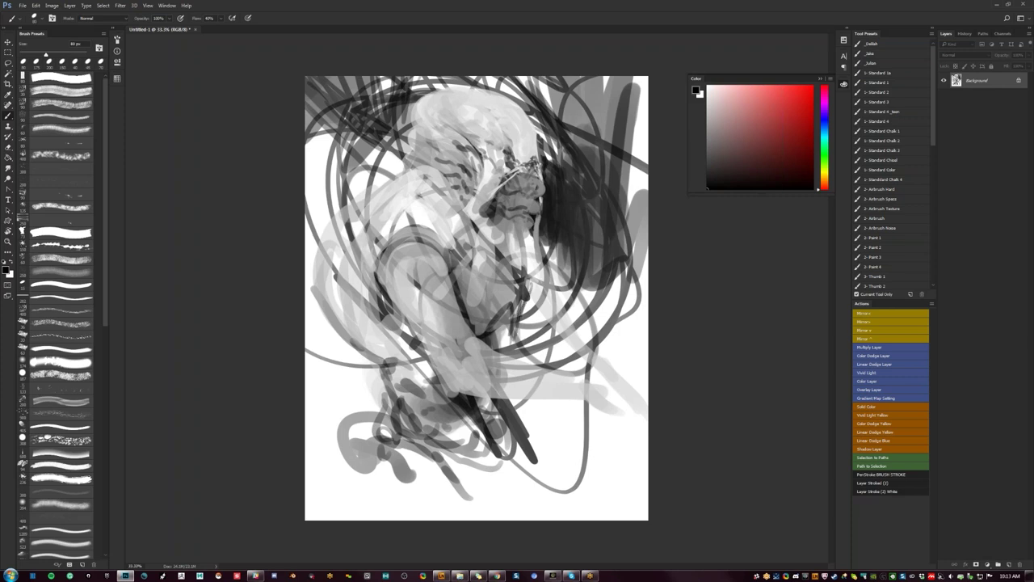
{"action": "key", "text": "ctrl+shift+h"}
Step: Paint black strokes under the chest and down the dark shape below the forearm, then flip the canvas back
{"action": "mouse_move", "coordinate": [446, 310]}
{"action": "left_mouse_down"}
{"action": "mouse_move", "coordinate": [446, 348]}
{"action": "mouse_move", "coordinate": [454, 351]}
{"action": "mouse_move", "coordinate": [453, 330]}
{"action": "mouse_move", "coordinate": [459, 350]}
{"action": "left_mouse_up"}
{"action": "left_click_drag", "start_coordinate": [464, 399], "coordinate": [454, 449]}
{"action": "key", "text": "ctrl+shift+h"}
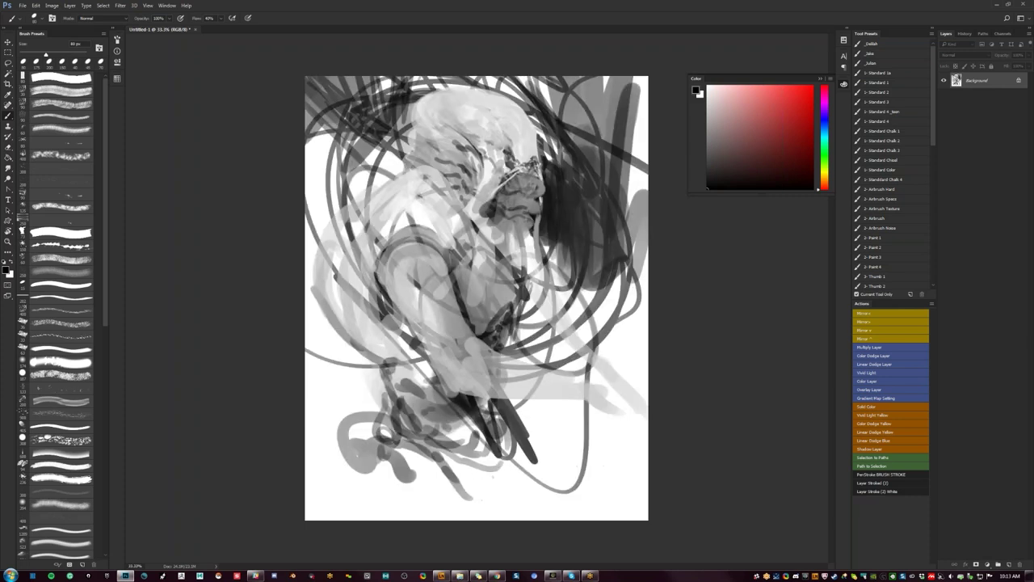
Step: Lighten the back of the head and nape with light-grey strokes from a 175 px brush and flip the canvas
{"action": "key", "text": "bracketleft"}
{"action": "key", "text": "bracketleft"}
{"action": "key", "text": "bracketleft"}
{"action": "key", "text": "bracketleft"}
{"action": "key", "text": "bracketleft"}
{"action": "key", "text": "x"}
{"action": "key", "text": "bracketright"}
{"action": "key", "text": "bracketright"}
{"action": "key", "text": "bracketright"}
{"action": "key", "text": "bracketright"}
{"action": "key", "text": "bracketright"}
{"action": "key", "text": "bracketright"}
{"action": "key", "text": "bracketright"}
{"action": "key", "text": "bracketright"}
{"action": "key", "text": "bracketright"}
{"action": "key", "text": "bracketright"}
{"action": "key", "text": "bracketright"}
{"action": "left_click_drag", "start_coordinate": [412, 145], "coordinate": [406, 171]}
{"action": "mouse_move", "coordinate": [412, 120]}
{"action": "left_mouse_down"}
{"action": "mouse_move", "coordinate": [394, 175]}
{"action": "mouse_move", "coordinate": [423, 155]}
{"action": "mouse_move", "coordinate": [436, 160]}
{"action": "left_mouse_up"}
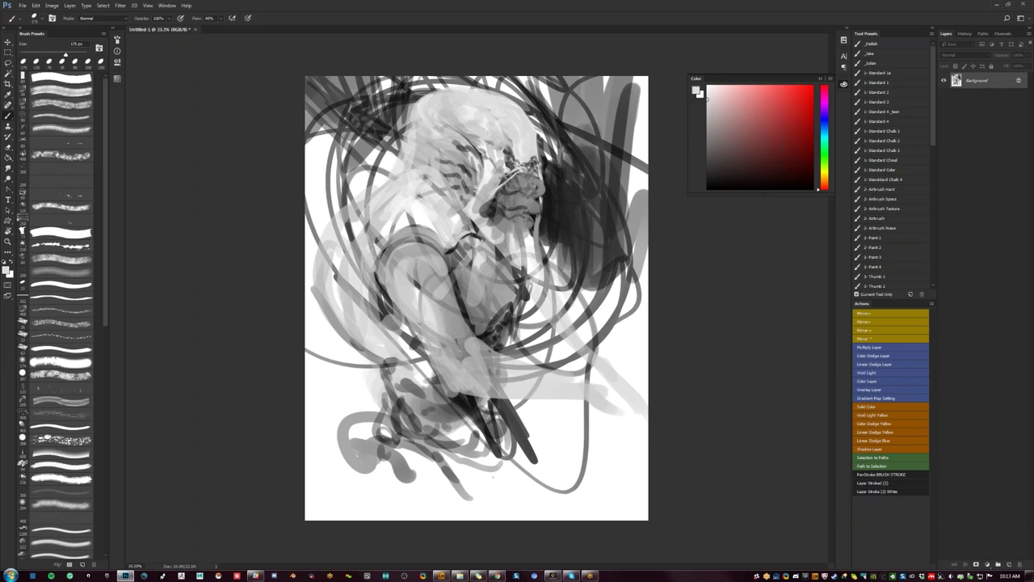
{"action": "key", "text": "ctrl+shift+h"}
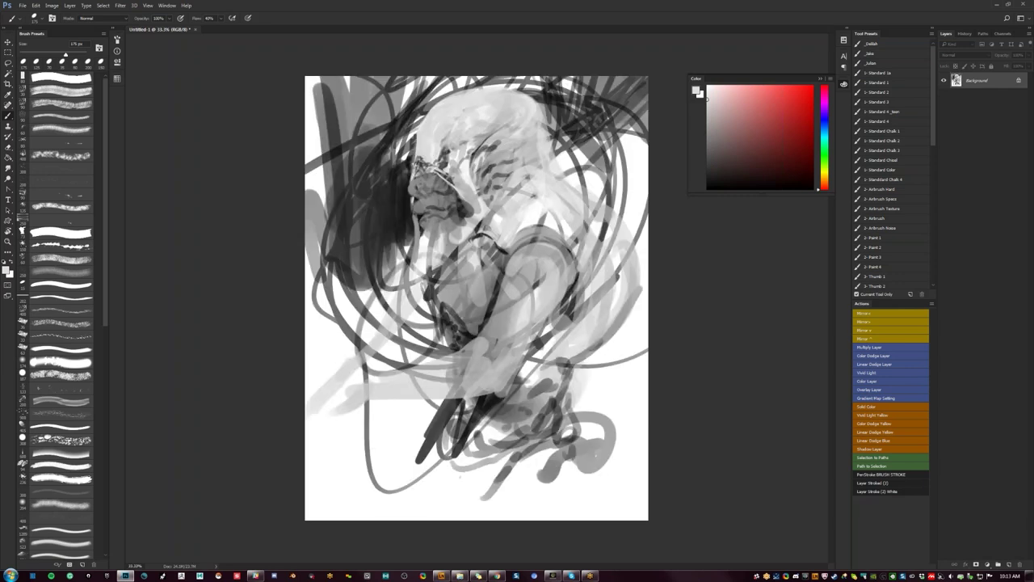
Step: Flip the canvas back and shade the upper arm and the area below the elbow with a mid-grey sampled from the arm
{"action": "key", "text": "x"}
{"action": "key", "text": "F1"}
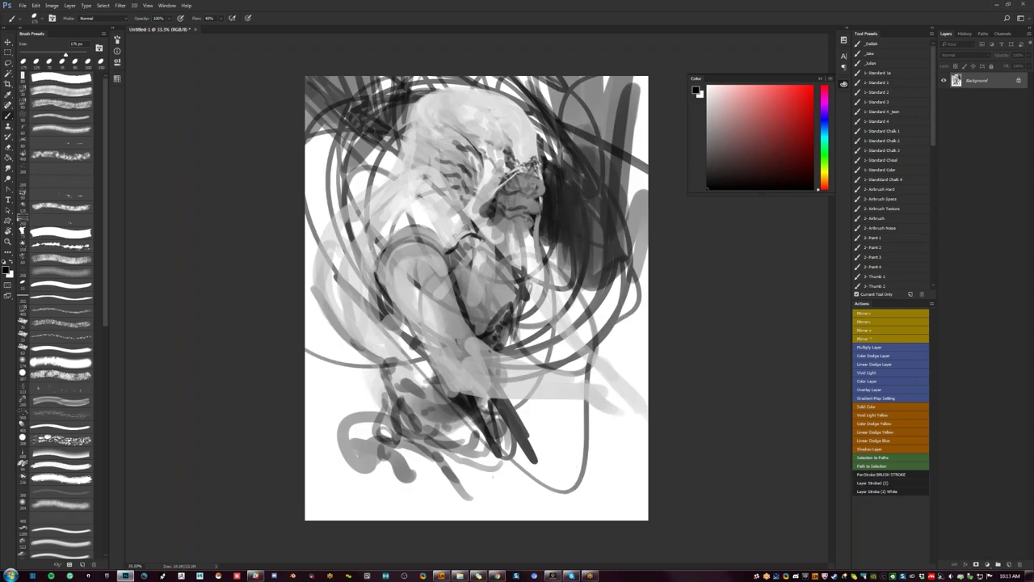
{"action": "left_click", "coordinate": [425, 273], "text": "alt"}
{"action": "left_click", "coordinate": [421, 276], "text": "alt"}
{"action": "mouse_move", "coordinate": [421, 277]}
{"action": "left_mouse_down"}
{"action": "mouse_move", "coordinate": [415, 285]}
{"action": "mouse_move", "coordinate": [391, 273]}
{"action": "mouse_move", "coordinate": [435, 279]}
{"action": "mouse_move", "coordinate": [398, 303]}
{"action": "mouse_move", "coordinate": [427, 340]}
{"action": "mouse_move", "coordinate": [412, 271]}
{"action": "mouse_move", "coordinate": [443, 314]}
{"action": "mouse_move", "coordinate": [441, 297]}
{"action": "mouse_move", "coordinate": [451, 378]}
{"action": "mouse_move", "coordinate": [440, 356]}
{"action": "mouse_move", "coordinate": [381, 311]}
{"action": "mouse_move", "coordinate": [402, 378]}
{"action": "mouse_move", "coordinate": [411, 355]}
{"action": "mouse_move", "coordinate": [420, 396]}
{"action": "left_mouse_up"}
{"action": "left_click", "coordinate": [408, 252], "text": "alt"}
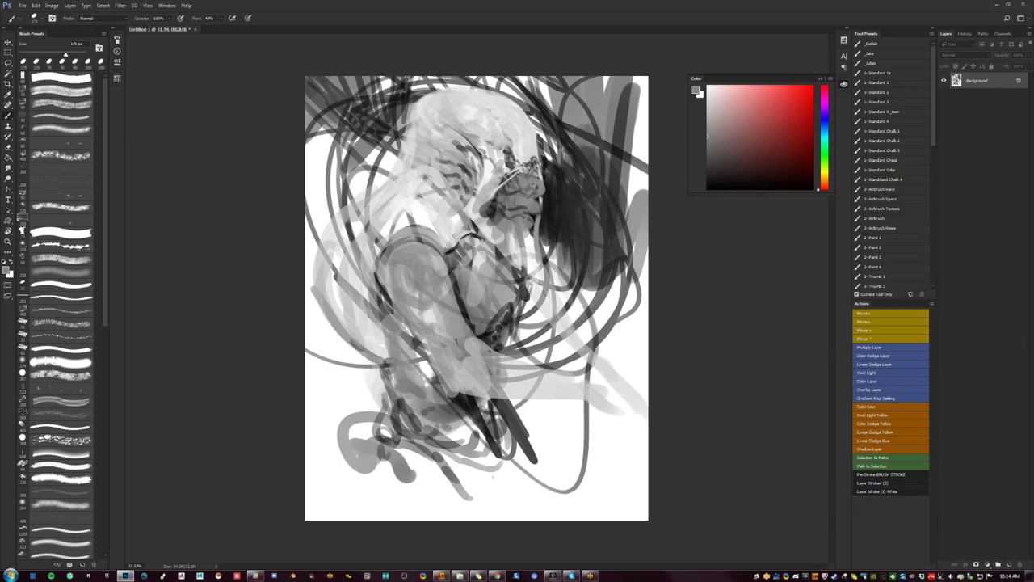
Step: Reset to the default colours, add small dark marks behind the elbow, and flip the canvas horizontally
{"action": "key", "text": "d"}
{"action": "left_click_drag", "start_coordinate": [387, 333], "coordinate": [384, 351]}
{"action": "left_click_drag", "start_coordinate": [374, 349], "coordinate": [374, 340]}
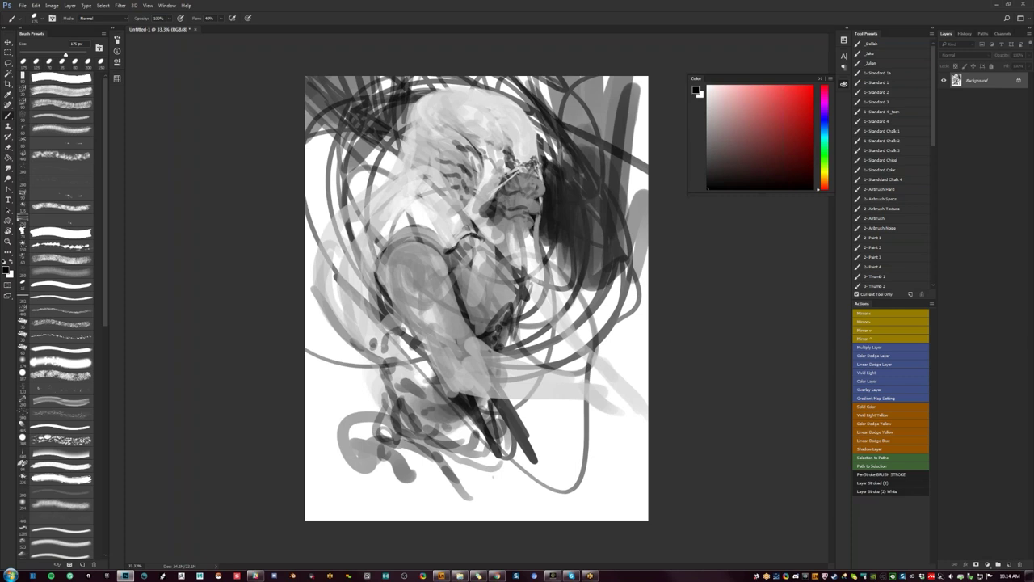
{"action": "key", "text": "ctrl+shift+h"}
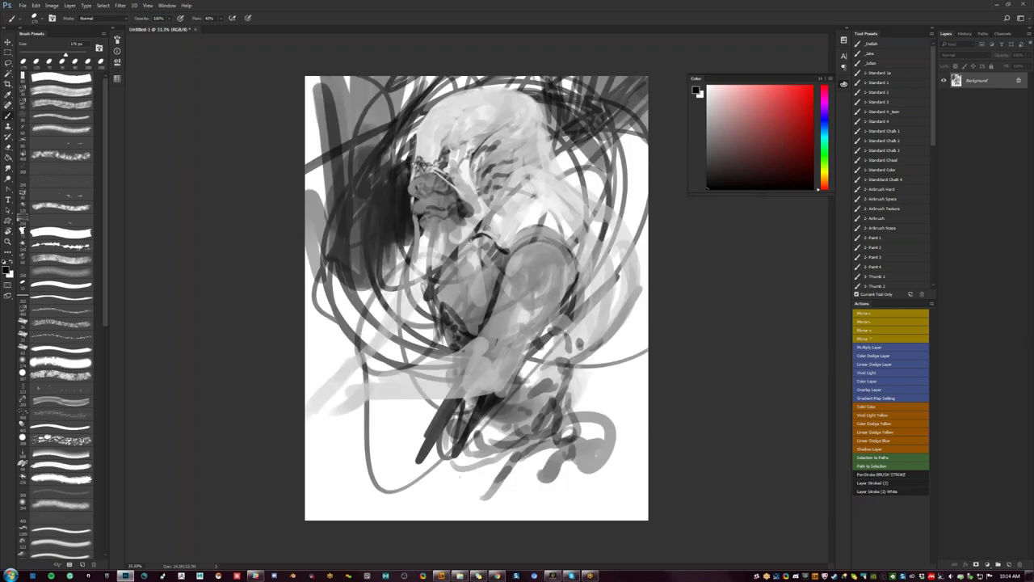
Step: Refine the folds behind the temple with dark and sampled light strokes, reducing the brush to 40 px
{"action": "key", "text": "bracketleft"}
{"action": "mouse_move", "coordinate": [483, 145]}
{"action": "left_mouse_down"}
{"action": "mouse_move", "coordinate": [475, 153]}
{"action": "mouse_move", "coordinate": [499, 142]}
{"action": "left_mouse_up"}
{"action": "left_click", "coordinate": [488, 136], "text": "alt"}
{"action": "key", "text": "bracketleft"}
{"action": "left_click_drag", "start_coordinate": [485, 150], "coordinate": [485, 143]}
{"action": "left_click", "coordinate": [485, 147], "text": "alt"}
{"action": "mouse_move", "coordinate": [505, 140]}
{"action": "left_mouse_down"}
{"action": "mouse_move", "coordinate": [492, 150]}
{"action": "mouse_move", "coordinate": [519, 148]}
{"action": "left_mouse_up"}
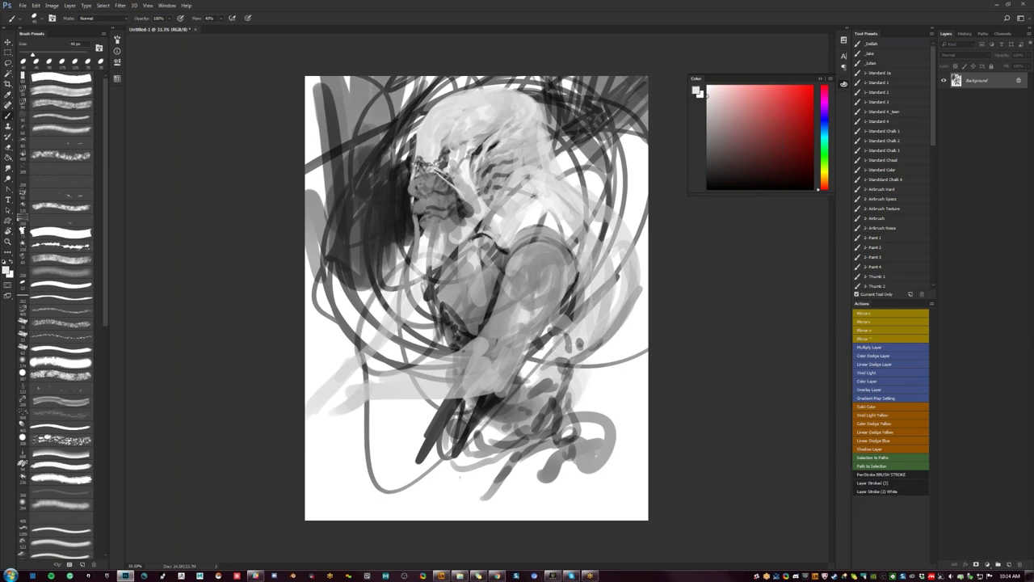
Step: Flip the canvas back and shade the rear of the skull with sampled greys using a much larger brush
{"action": "key", "text": "ctrl+f"}
{"action": "key", "text": "bracketright"}
{"action": "key", "text": "bracketright"}
{"action": "key", "text": "bracketright"}
{"action": "key", "text": "bracketright"}
{"action": "key", "text": "bracketright"}
{"action": "key", "text": "bracketright"}
{"action": "key", "text": "bracketright"}
{"action": "key", "text": "bracketright"}
{"action": "key", "text": "bracketright"}
{"action": "key", "text": "bracketright"}
{"action": "key", "text": "bracketright"}
{"action": "key", "text": "bracketright"}
{"action": "key", "text": "bracketright"}
{"action": "left_click", "coordinate": [399, 121], "text": "alt"}
{"action": "mouse_move", "coordinate": [418, 115]}
{"action": "left_mouse_down"}
{"action": "mouse_move", "coordinate": [413, 133]}
{"action": "mouse_move", "coordinate": [438, 162]}
{"action": "left_mouse_up"}
{"action": "left_click", "coordinate": [433, 150], "text": "alt"}
{"action": "mouse_move", "coordinate": [422, 118]}
{"action": "left_mouse_down"}
{"action": "mouse_move", "coordinate": [438, 168]}
{"action": "mouse_move", "coordinate": [422, 114]}
{"action": "mouse_move", "coordinate": [417, 129]}
{"action": "mouse_move", "coordinate": [420, 108]}
{"action": "left_mouse_up"}
Step: Blend the rear contour of the skull into the nape with a smaller brush and greys sampled around the head
{"action": "key", "text": "bracketleft"}
{"action": "key", "text": "bracketleft"}
{"action": "key", "text": "bracketleft"}
{"action": "key", "text": "bracketleft"}
{"action": "key", "text": "bracketleft"}
{"action": "left_click_drag", "start_coordinate": [418, 144], "coordinate": [434, 165]}
{"action": "left_click", "coordinate": [460, 147], "text": "alt"}
{"action": "left_click", "coordinate": [429, 160], "text": "alt"}
{"action": "left_click", "coordinate": [460, 147], "text": "alt"}
{"action": "left_click", "coordinate": [428, 159], "text": "alt"}
{"action": "left_click_drag", "start_coordinate": [417, 126], "coordinate": [423, 151]}
{"action": "left_click_drag", "start_coordinate": [414, 119], "coordinate": [431, 154]}
{"action": "left_click", "coordinate": [428, 140], "text": "alt"}
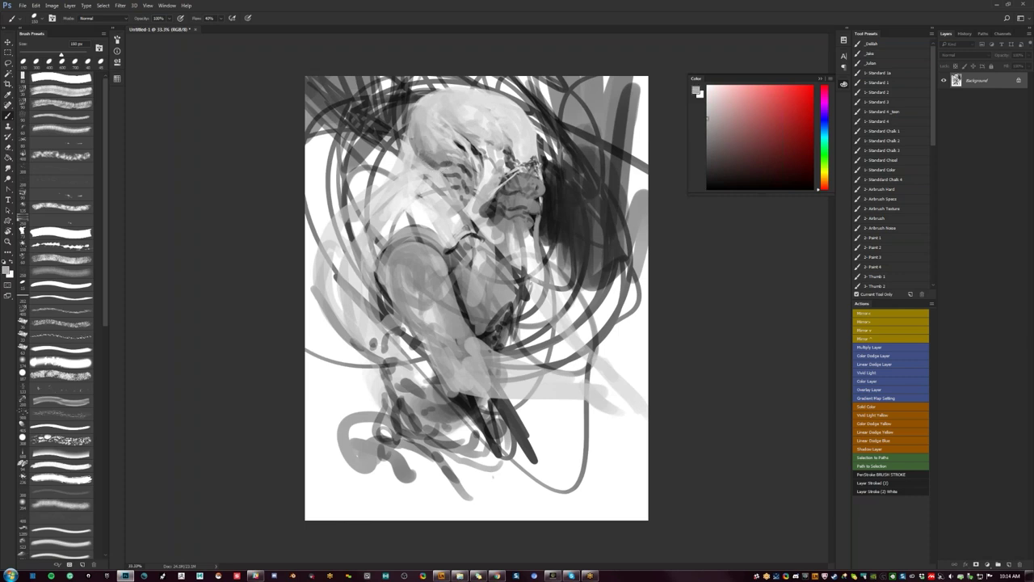
Step: Paint black rib-like strokes across the chest with a 90 px brush and flip the canvas
{"action": "key", "text": "d"}
{"action": "key", "text": "bracketleft"}
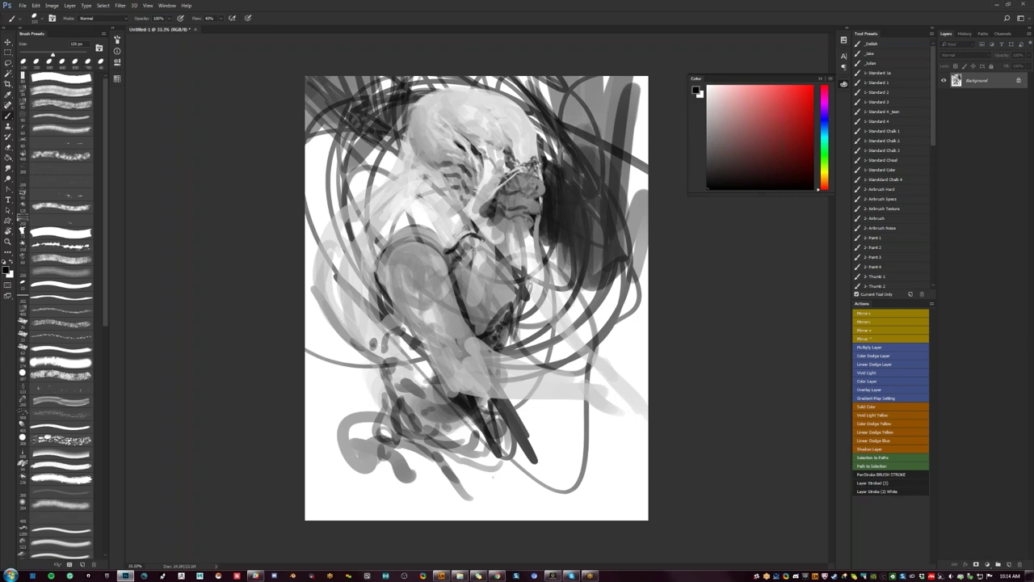
{"action": "key", "text": "bracketleft"}
{"action": "key", "text": "bracketleft"}
{"action": "mouse_move", "coordinate": [458, 272]}
{"action": "left_mouse_down"}
{"action": "mouse_move", "coordinate": [475, 258]}
{"action": "mouse_move", "coordinate": [493, 261]}
{"action": "mouse_move", "coordinate": [458, 277]}
{"action": "mouse_move", "coordinate": [489, 273]}
{"action": "mouse_move", "coordinate": [475, 289]}
{"action": "mouse_move", "coordinate": [481, 277]}
{"action": "left_mouse_up"}
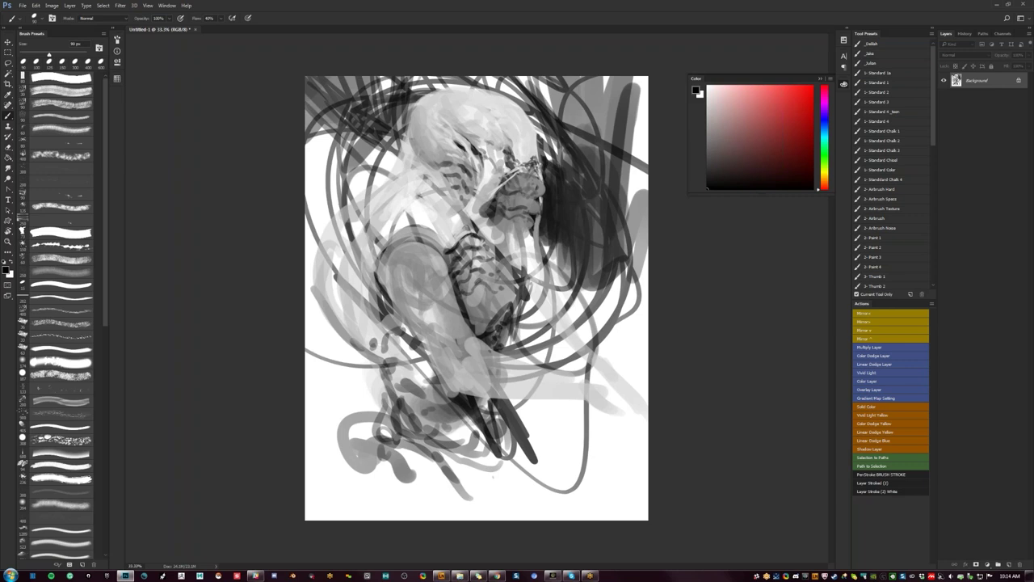
{"action": "key", "text": "ctrl+shift+h"}
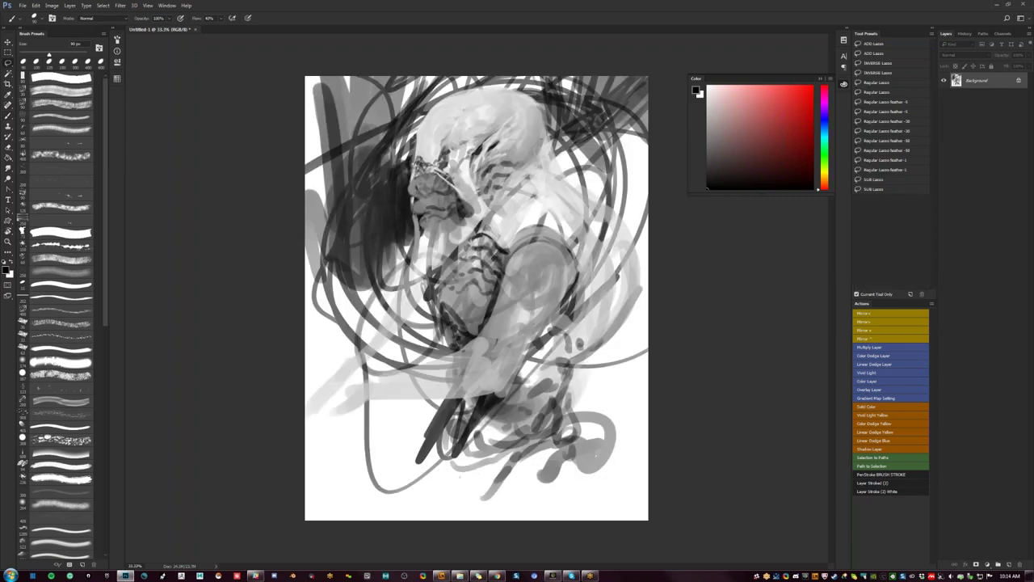
Step: Lasso the head, copy it to a new layer, scale it down with Free Transform, and flip the canvas back
{"action": "key", "text": "l"}
{"action": "mouse_move", "coordinate": [556, 112]}
{"action": "left_mouse_down"}
{"action": "mouse_move", "coordinate": [560, 137]}
{"action": "mouse_move", "coordinate": [494, 223]}
{"action": "mouse_move", "coordinate": [396, 264]}
{"action": "mouse_move", "coordinate": [554, 81]}
{"action": "mouse_move", "coordinate": [520, 128]}
{"action": "left_mouse_up"}
{"action": "key", "text": "ctrl+j"}
{"action": "key", "text": "ctrl+t"}
{"action": "key", "text": "Return"}
{"action": "key", "text": "F2"}
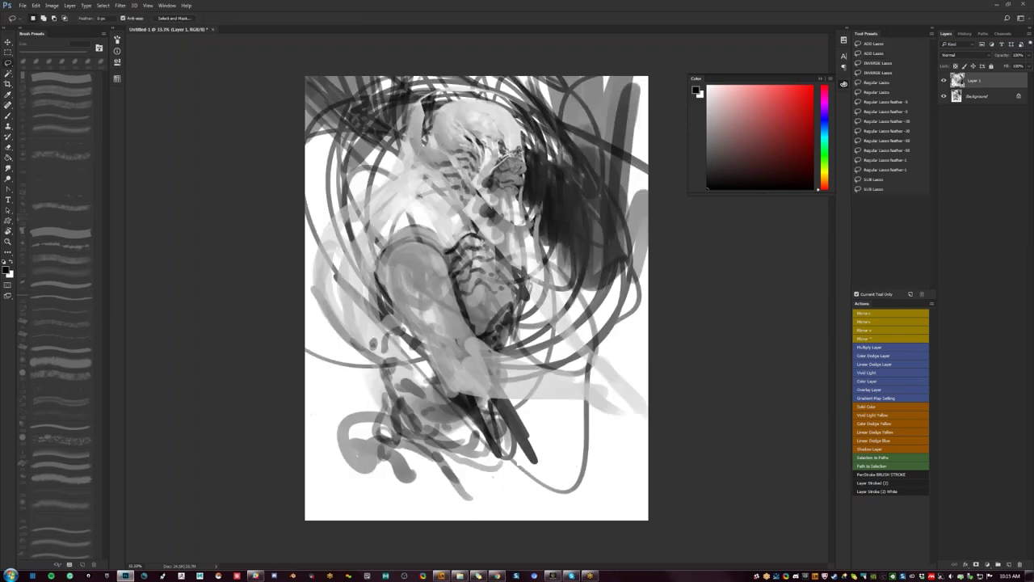
Step: Darken the eye socket with a brush stroke, reduce the brush, and toggle the stroke off and on to compare
{"action": "key", "text": "z"}
{"action": "left_click", "coordinate": [505, 145]}
{"action": "key", "text": "b"}
{"action": "key", "text": "x"}
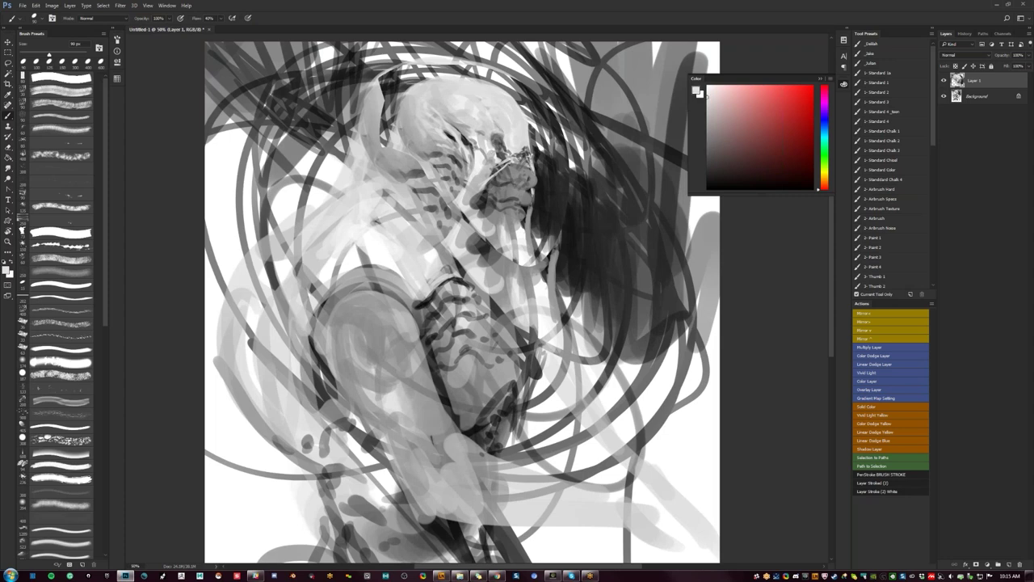
{"action": "key", "text": "x"}
{"action": "left_click_drag", "start_coordinate": [498, 137], "coordinate": [507, 143]}
{"action": "key", "text": "bracketleft"}
{"action": "key", "text": "bracketleft"}
{"action": "key", "text": "bracketleft"}
{"action": "key", "text": "ctrl+z"}
{"action": "key", "text": "ctrl+z"}
{"action": "key", "text": "x"}
{"action": "key", "text": "x"}
Step: Shape the brow and nose bridge with sampled greys, enlarging the brush to 60 px, and flip the canvas
{"action": "left_click", "coordinate": [528, 147], "text": "alt"}
{"action": "left_click_drag", "start_coordinate": [529, 137], "coordinate": [524, 146]}
{"action": "left_click", "coordinate": [524, 143], "text": "alt"}
{"action": "key", "text": "]"}
{"action": "key", "text": "]"}
{"action": "key", "text": "]"}
{"action": "key", "text": "]"}
{"action": "left_click", "coordinate": [482, 128], "text": "alt"}
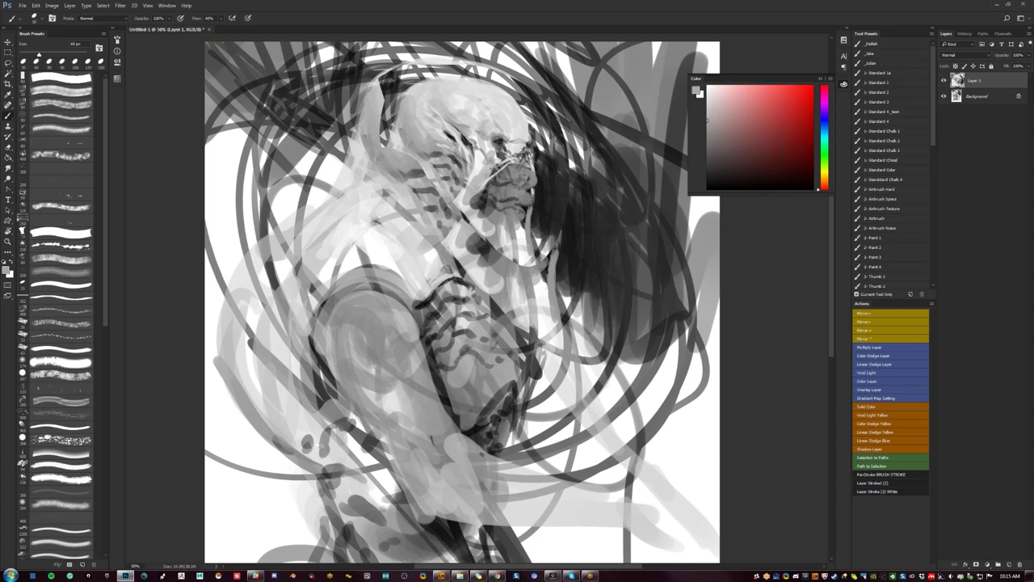
{"action": "left_click", "coordinate": [495, 128], "text": "alt"}
{"action": "mouse_move", "coordinate": [511, 133]}
{"action": "left_mouse_down"}
{"action": "mouse_move", "coordinate": [525, 134]}
{"action": "mouse_move", "coordinate": [516, 151]}
{"action": "mouse_move", "coordinate": [524, 158]}
{"action": "left_mouse_up"}
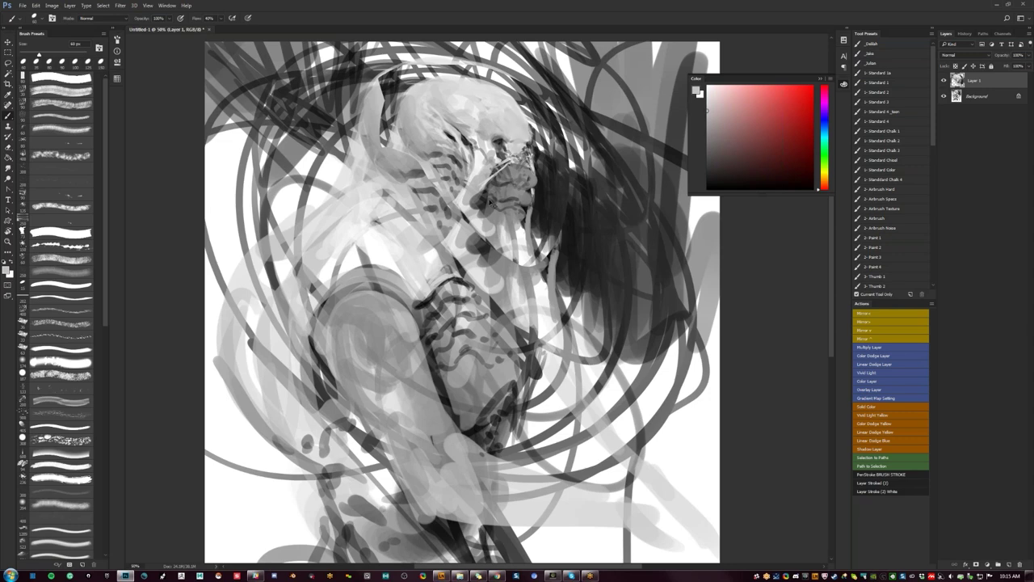
{"action": "key", "text": "ctrl+shift+h"}
Step: Pick white as the painting colour and brighten the area just below the eye
{"action": "left_click", "coordinate": [399, 145], "text": "alt"}
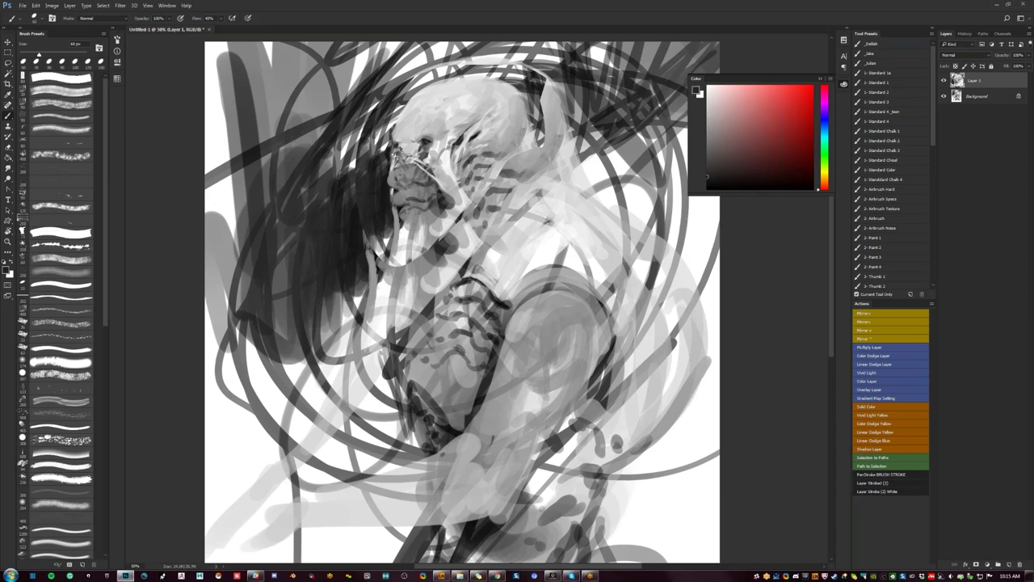
{"action": "key", "text": "x"}
{"action": "key", "text": "x"}
{"action": "key", "text": "x"}
{"action": "key", "text": "bracketleft"}
{"action": "key", "text": "bracketleft"}
{"action": "key", "text": "bracketleft"}
{"action": "key", "text": "x"}
{"action": "key", "text": "bracketright"}
{"action": "key", "text": "x"}
{"action": "left_click", "coordinate": [708, 89]}
{"action": "key", "text": "bracketright"}
{"action": "key", "text": "bracketright"}
{"action": "key", "text": "bracketright"}
{"action": "key", "text": "bracketright"}
{"action": "key", "text": "bracketright"}
{"action": "left_click_drag", "start_coordinate": [426, 156], "coordinate": [423, 153]}
Step: Reduce the brush to 30 px, swap the colours, and touch up the profile at the nose bridge
{"action": "key", "text": "bracketleft"}
{"action": "key", "text": "bracketleft"}
{"action": "key", "text": "bracketleft"}
{"action": "key", "text": "bracketleft"}
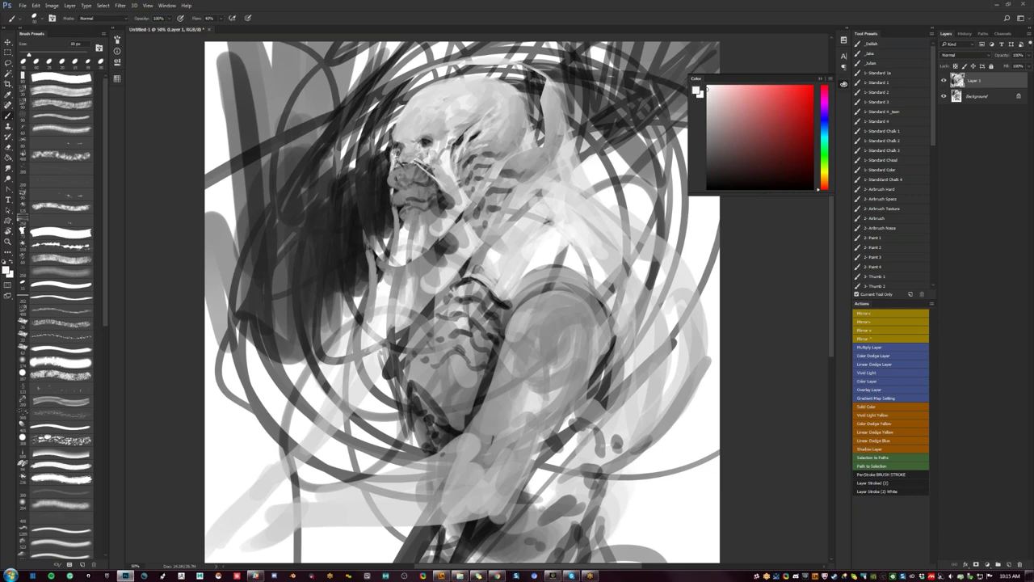
{"action": "key", "text": "x"}
{"action": "left_click_drag", "start_coordinate": [394, 145], "coordinate": [397, 144]}
Step: Smooth the brow's front edge with sampled greys, pick up the forehead tone with an enlarged brush, and flip the canvas back
{"action": "left_click", "coordinate": [401, 153], "text": "alt"}
{"action": "key", "text": "bracketright"}
{"action": "key", "text": "bracketright"}
{"action": "left_click", "coordinate": [411, 174], "text": "alt"}
{"action": "left_click", "coordinate": [399, 137], "text": "alt"}
{"action": "left_click_drag", "start_coordinate": [400, 128], "coordinate": [400, 135]}
{"action": "left_click", "coordinate": [403, 121], "text": "alt"}
{"action": "key", "text": "]"}
{"action": "key", "text": "]"}
{"action": "key", "text": "]"}
{"action": "key", "text": "]"}
{"action": "key", "text": "]"}
{"action": "key", "text": "ctrl+shift+h"}
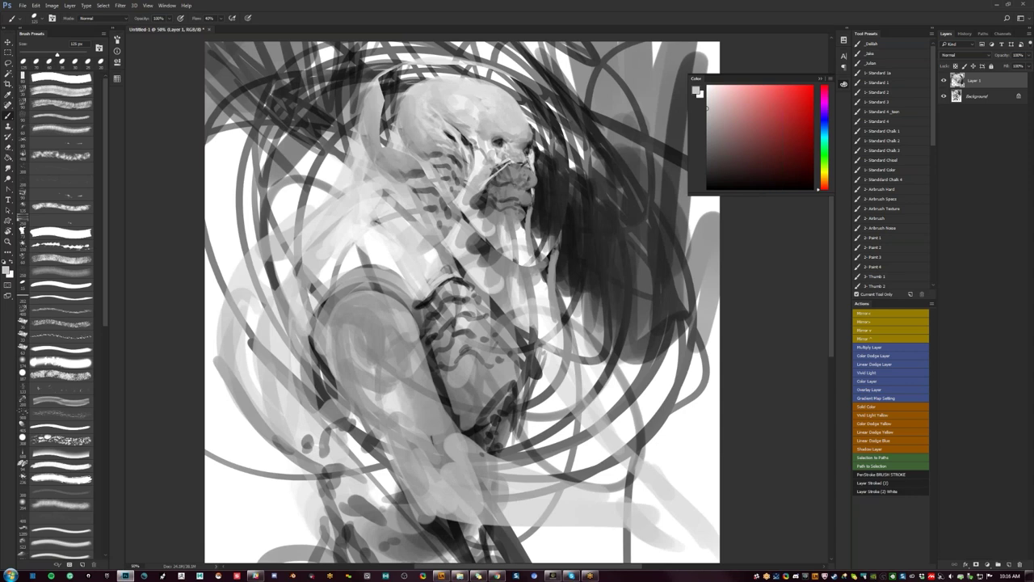
Step: Touch up the nose just below the eye using a smaller brush, black and sampled greys
{"action": "key", "text": "ctrl+space"}
{"action": "key", "text": "d"}
{"action": "key", "text": "bracketleft"}
{"action": "key", "text": "bracketleft"}
{"action": "mouse_move", "coordinate": [510, 167]}
{"action": "left_mouse_down"}
{"action": "mouse_move", "coordinate": [522, 160]}
{"action": "mouse_move", "coordinate": [509, 160]}
{"action": "left_mouse_up"}
{"action": "left_click", "coordinate": [517, 155], "text": "alt"}
{"action": "key", "text": "d"}
{"action": "left_click", "coordinate": [514, 160], "text": "alt"}
{"action": "left_click", "coordinate": [515, 159], "text": "alt"}
{"action": "key", "text": "d"}
Step: Darken the front edge of the nose and upper lip, enlarging the brush and sampling nearby greys
{"action": "left_click_drag", "start_coordinate": [527, 159], "coordinate": [528, 167]}
{"action": "key", "text": "bracketright"}
{"action": "key", "text": "bracketright"}
{"action": "key", "text": "bracketright"}
{"action": "key", "text": "bracketright"}
{"action": "key", "text": "bracketright"}
{"action": "key", "text": "bracketright"}
{"action": "key", "text": "bracketright"}
{"action": "key", "text": "bracketright"}
{"action": "left_click", "coordinate": [518, 160], "text": "alt"}
{"action": "key", "text": "d"}
{"action": "left_click", "coordinate": [517, 160], "text": "alt"}
Step: Blend the upper lip area with greys sampled around the mouth, using a reduced brush
{"action": "left_click", "coordinate": [517, 174], "text": "alt"}
{"action": "key", "text": "bracketleft"}
{"action": "key", "text": "bracketleft"}
{"action": "key", "text": "bracketleft"}
{"action": "key", "text": "bracketleft"}
{"action": "key", "text": "bracketleft"}
{"action": "key", "text": "bracketleft"}
{"action": "left_click", "coordinate": [517, 169], "text": "alt"}
Step: Refine the cheek beneath the eye with sampled greys and restore black as the painting colour
{"action": "left_click", "coordinate": [506, 152], "text": "alt"}
{"action": "left_click", "coordinate": [508, 154], "text": "alt"}
{"action": "key", "text": "bracketleft"}
{"action": "key", "text": "bracketleft"}
{"action": "key", "text": "d"}
{"action": "key", "text": "bracketright"}
{"action": "left_click", "coordinate": [494, 152], "text": "alt"}
{"action": "left_click", "coordinate": [490, 144], "text": "alt"}
{"action": "left_click", "coordinate": [486, 144], "text": "alt"}
{"action": "key", "text": "d"}
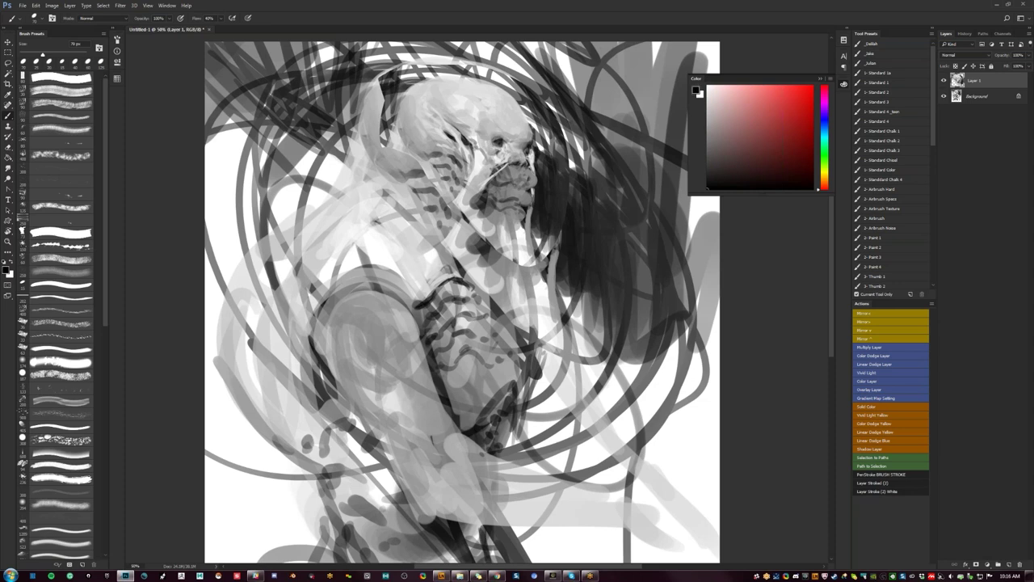
Step: Pick a mid grey, enlarge the brush, and shape the nose bridge, blending with sampled tones
{"action": "key", "text": "bracketleft"}
{"action": "key", "text": "bracketleft"}
{"action": "key", "text": "bracketright"}
{"action": "key", "text": "bracketright"}
{"action": "left_click", "coordinate": [707, 118]}
{"action": "key", "text": "bracketright"}
{"action": "key", "text": "bracketright"}
{"action": "key", "text": "bracketright"}
{"action": "key", "text": "bracketright"}
{"action": "left_click", "coordinate": [518, 132], "text": "alt"}
{"action": "left_click_drag", "start_coordinate": [527, 136], "coordinate": [514, 130]}
{"action": "left_click", "coordinate": [510, 129], "text": "alt"}
Step: Flip the canvas and refine the front profile of the face with a sampled grey and a much smaller brush
{"action": "key", "text": "F2"}
{"action": "left_click_drag", "start_coordinate": [518, 194], "coordinate": [554, 156]}
{"action": "left_click", "coordinate": [433, 129], "text": "alt"}
{"action": "key", "text": "bracketleft"}
{"action": "key", "text": "bracketleft"}
{"action": "key", "text": "bracketleft"}
{"action": "key", "text": "bracketleft"}
{"action": "key", "text": "bracketleft"}
{"action": "key", "text": "bracketleft"}
{"action": "key", "text": "bracketleft"}
{"action": "left_click_drag", "start_coordinate": [430, 118], "coordinate": [430, 131]}
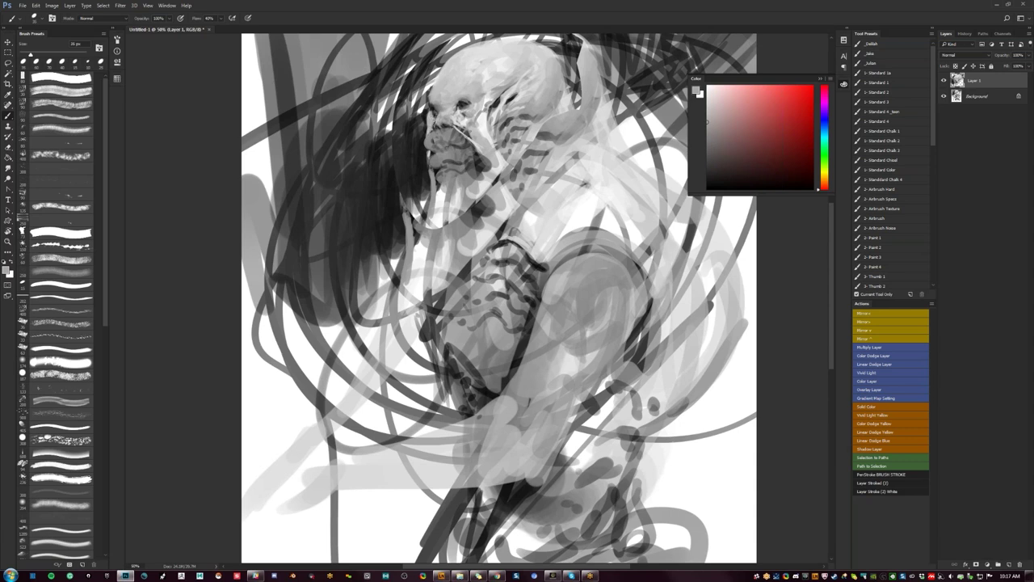
Step: Adjust the area around the eye with black and sampled greys, and flip the canvas back
{"action": "key", "text": "d"}
{"action": "left_click", "coordinate": [454, 102], "text": "alt"}
{"action": "left_click", "coordinate": [449, 105], "text": "alt"}
{"action": "left_click", "coordinate": [452, 105], "text": "alt"}
{"action": "left_click", "coordinate": [448, 104], "text": "alt"}
{"action": "key", "text": "z"}
{"action": "left_click", "coordinate": [500, 218], "text": "alt"}
{"action": "left_click", "coordinate": [500, 218], "text": "alt"}
{"action": "key", "text": "ctrl+shift+h"}
{"action": "key", "text": "ctrl+plus"}
{"action": "key", "text": "ctrl+plus"}
{"action": "key", "text": "b"}
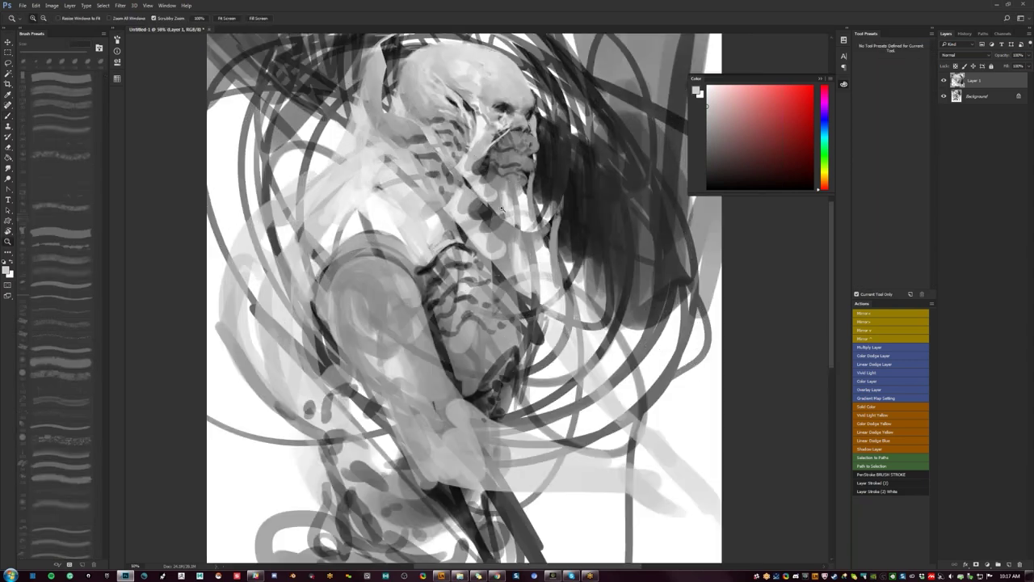
Step: Paint sinewy strands running from the cheek down to the jaw, sampling the cheek tone and reducing the brush
{"action": "key", "text": "d"}
{"action": "key", "text": "["}
{"action": "left_click_drag", "start_coordinate": [479, 169], "coordinate": [477, 182]}
{"action": "left_click", "coordinate": [476, 136], "text": "alt"}
{"action": "mouse_move", "coordinate": [476, 118]}
{"action": "left_mouse_down"}
{"action": "mouse_move", "coordinate": [463, 170]}
{"action": "mouse_move", "coordinate": [478, 180]}
{"action": "left_mouse_up"}
{"action": "key", "text": "["}
{"action": "key", "text": "["}
{"action": "key", "text": "["}
{"action": "key", "text": "["}
Step: Add bright detail to the cheek strands below the eye, varying the brush size down to 40 px
{"action": "mouse_move", "coordinate": [484, 156]}
{"action": "left_mouse_down"}
{"action": "mouse_move", "coordinate": [480, 188]}
{"action": "mouse_move", "coordinate": [476, 153]}
{"action": "mouse_move", "coordinate": [468, 164]}
{"action": "mouse_move", "coordinate": [491, 135]}
{"action": "mouse_move", "coordinate": [474, 149]}
{"action": "mouse_move", "coordinate": [487, 142]}
{"action": "left_mouse_up"}
{"action": "key", "text": "]"}
{"action": "key", "text": "]"}
{"action": "key", "text": "]"}
{"action": "key", "text": "]"}
{"action": "left_click_drag", "start_coordinate": [502, 132], "coordinate": [496, 139]}
{"action": "key", "text": "["}
{"action": "key", "text": "bracketleft"}
{"action": "key", "text": "bracketleft"}
{"action": "key", "text": "bracketleft"}
{"action": "key", "text": "bracketleft"}
{"action": "key", "text": "bracketleft"}
{"action": "key", "text": "bracketleft"}
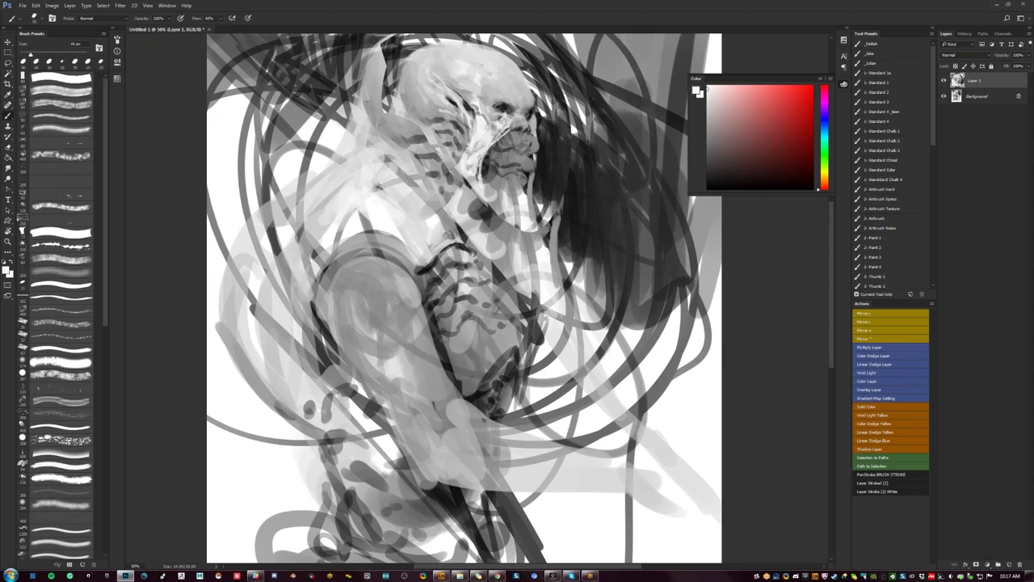
Step: Swap the colours, enlarge the brush, and redefine the edge of the face from the nose down to the chin
{"action": "key", "text": "x"}
{"action": "key", "text": "bracketright"}
{"action": "key", "text": "bracketright"}
{"action": "key", "text": "bracketright"}
{"action": "key", "text": "bracketright"}
{"action": "key", "text": "bracketright"}
{"action": "left_click_drag", "start_coordinate": [538, 135], "coordinate": [533, 203]}
Step: Smooth the cheekbone behind the eye with sampled light greys and a small brush, and flip the canvas
{"action": "left_click", "coordinate": [484, 129], "text": "alt"}
{"action": "left_click", "coordinate": [489, 121], "text": "alt"}
{"action": "left_click", "coordinate": [483, 124], "text": "alt"}
{"action": "left_click_drag", "start_coordinate": [490, 118], "coordinate": [476, 128]}
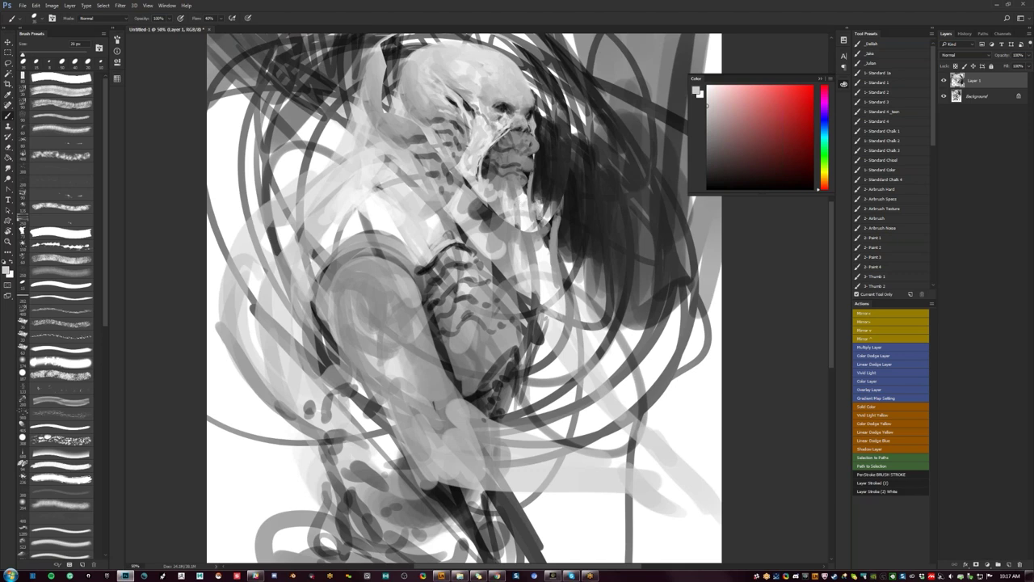
{"action": "key", "text": "bracketleft"}
{"action": "key", "text": "bracketright"}
{"action": "key", "text": "bracketright"}
{"action": "key", "text": "bracketright"}
{"action": "key", "text": "bracketleft"}
{"action": "key", "text": "bracketleft"}
{"action": "key", "text": "ctrl+shift+h"}
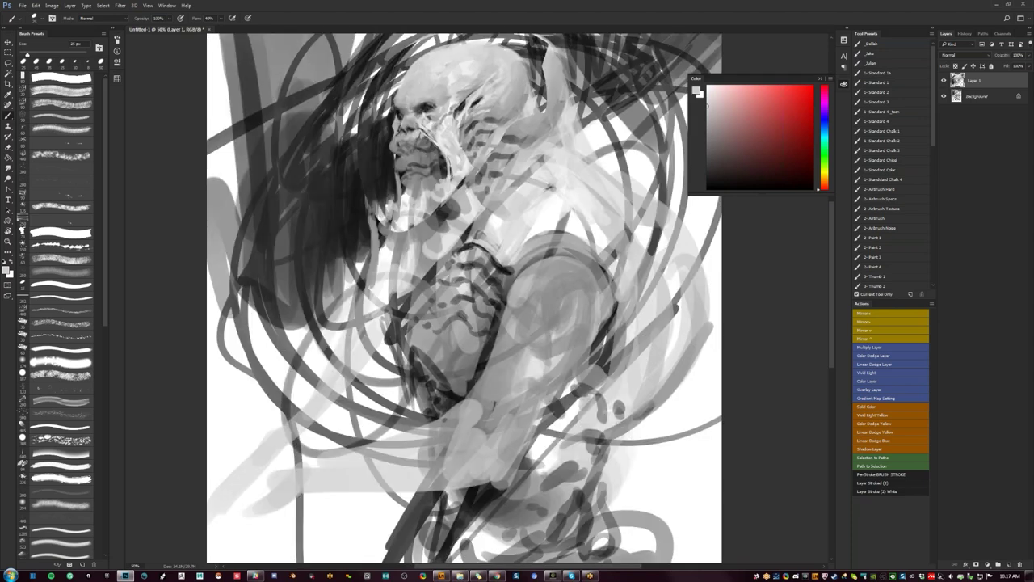
Step: Pick a dark grey, refine the nose profile with an enlarged brush, and flip the canvas back
{"action": "left_click", "coordinate": [552, 187], "text": "alt"}
{"action": "left_click", "coordinate": [707, 168]}
{"action": "left_click_drag", "start_coordinate": [401, 130], "coordinate": [399, 140]}
{"action": "key", "text": "]"}
{"action": "key", "text": "]"}
{"action": "key", "text": "]"}
{"action": "left_click", "coordinate": [400, 136]}
{"action": "left_click", "coordinate": [400, 136], "text": "alt"}
{"action": "key", "text": "d"}
{"action": "key", "text": "ctrl+shift+h"}
{"action": "left_click_drag", "start_coordinate": [557, 240], "coordinate": [554, 219]}
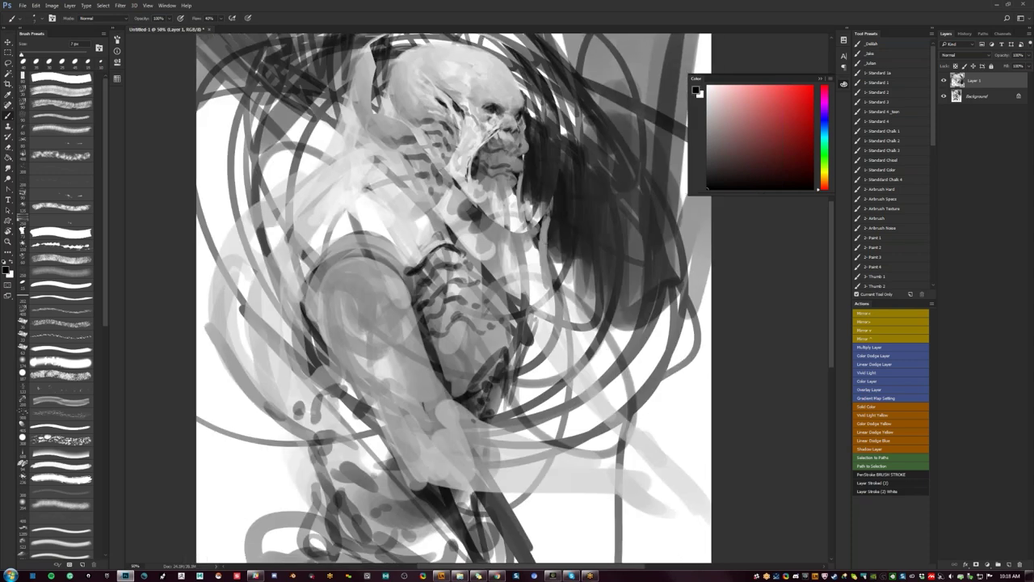
Step: Sample greys from the cheek beside the mouth and touch it up with varying small brush sizes
{"action": "left_click_drag", "start_coordinate": [23, 54], "coordinate": [33, 54]}
{"action": "left_click", "coordinate": [500, 140], "text": "alt"}
{"action": "left_click", "coordinate": [495, 136], "text": "alt"}
{"action": "key", "text": "bracketleft"}
{"action": "key", "text": "bracketleft"}
{"action": "key", "text": "bracketleft"}
{"action": "key", "text": "bracketleft"}
{"action": "key", "text": "bracketleft"}
{"action": "key", "text": "bracketright"}
{"action": "key", "text": "bracketright"}
{"action": "key", "text": "bracketright"}
{"action": "key", "text": "bracketright"}
{"action": "key", "text": "bracketright"}
{"action": "key", "text": "bracketright"}
Step: Reduce the brush to 10 px and make white the painting colour for fine highlights on the cheek
{"action": "key", "text": "bracketleft"}
{"action": "key", "text": "bracketleft"}
{"action": "key", "text": "bracketleft"}
{"action": "key", "text": "bracketleft"}
{"action": "key", "text": "bracketleft"}
{"action": "key", "text": "bracketleft"}
{"action": "key", "text": "bracketleft"}
{"action": "key", "text": "d"}
{"action": "key", "text": "x"}
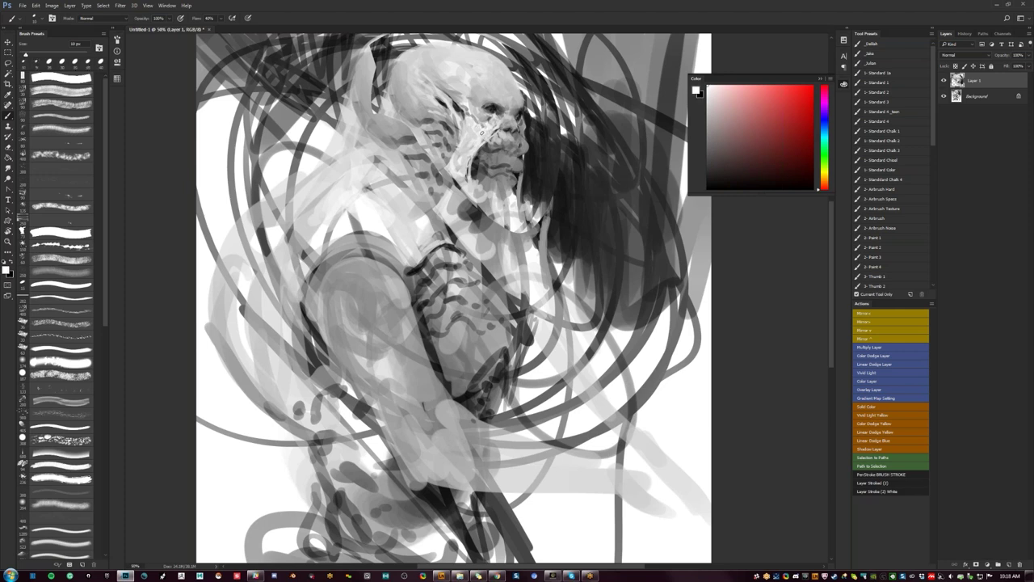
Step: Paint a white stroke from the cheek down to the jaw and enlarge the brush
{"action": "key", "text": "bracketright"}
{"action": "mouse_move", "coordinate": [483, 147]}
{"action": "left_mouse_down"}
{"action": "mouse_move", "coordinate": [471, 171]}
{"action": "mouse_move", "coordinate": [472, 157]}
{"action": "mouse_move", "coordinate": [455, 171]}
{"action": "left_mouse_up"}
{"action": "key", "text": "bracketright"}
{"action": "key", "text": "bracketright"}
{"action": "key", "text": "bracketright"}
{"action": "key", "text": "bracketright"}
{"action": "key", "text": "bracketright"}
{"action": "key", "text": "bracketright"}
{"action": "key", "text": "bracketright"}
{"action": "key", "text": "bracketright"}
{"action": "key", "text": "bracketright"}
Step: Sample light greys from the cheek and blend them down the jaw muscle with the enlarged brush
{"action": "left_click", "coordinate": [477, 155], "text": "alt"}
{"action": "key", "text": "x"}
{"action": "left_click", "coordinate": [479, 162], "text": "alt"}
{"action": "left_click", "coordinate": [476, 152], "text": "alt"}
{"action": "left_click", "coordinate": [475, 154], "text": "alt"}
{"action": "left_click", "coordinate": [477, 134], "text": "alt"}
{"action": "mouse_move", "coordinate": [470, 122]}
{"action": "left_mouse_down"}
{"action": "mouse_move", "coordinate": [456, 160]}
{"action": "mouse_move", "coordinate": [470, 168]}
{"action": "left_mouse_up"}
{"action": "left_click", "coordinate": [471, 143], "text": "alt"}
{"action": "left_click", "coordinate": [470, 142], "text": "alt"}
{"action": "left_click", "coordinate": [471, 160], "text": "alt"}
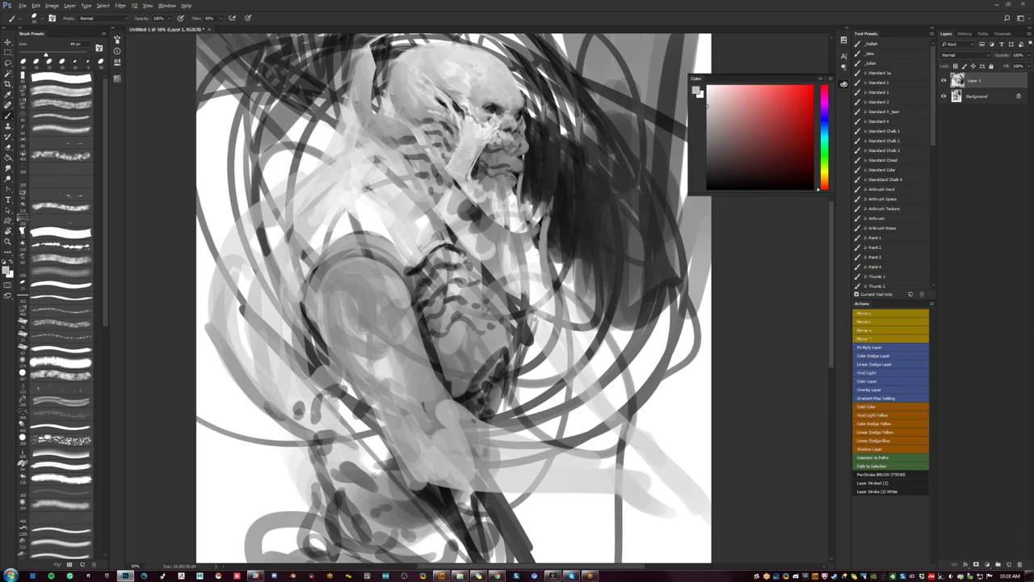
Step: Flip the canvas horizontally to check the figure's overall silhouette
{"action": "key", "text": "z"}
{"action": "key", "text": "ctrl+minus"}
{"action": "key", "text": "ctrl+minus"}
{"action": "key", "text": "ctrl+minus"}
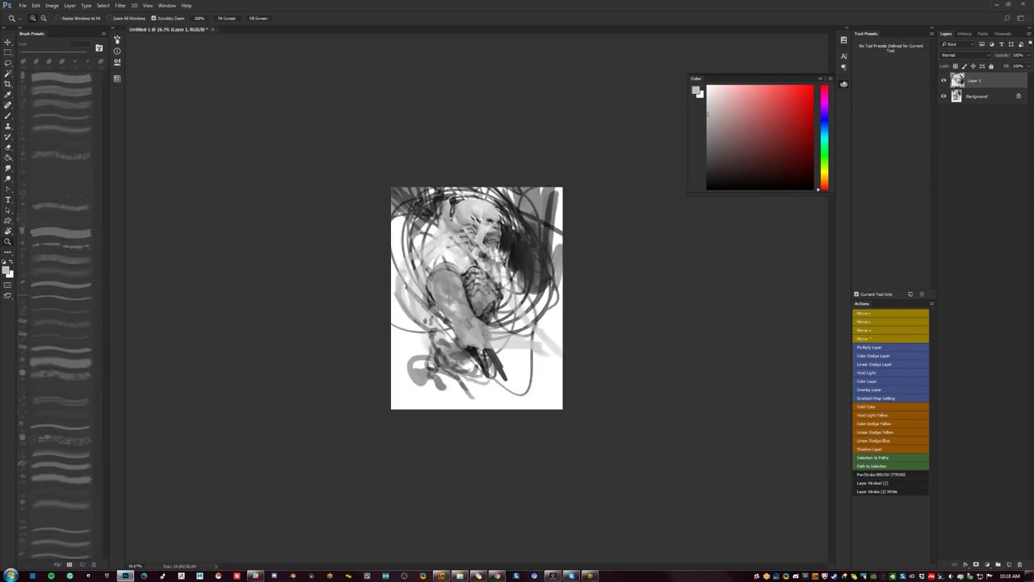
{"action": "key", "text": "ctrl+shift+h"}
{"action": "key", "text": "b"}
{"action": "key", "text": "ctrl+plus"}
{"action": "key", "text": "ctrl+plus"}
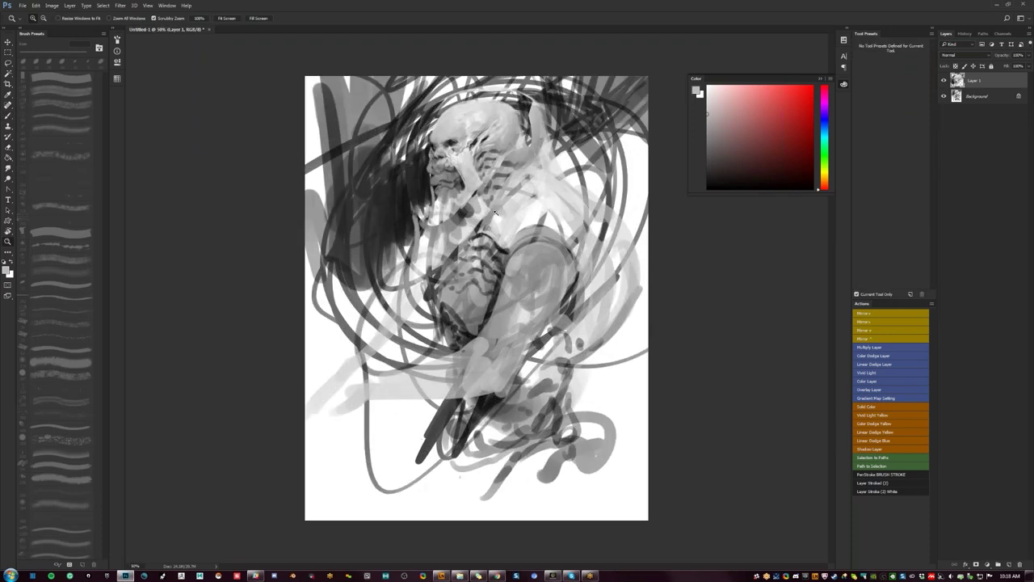
{"action": "key", "text": "ctrl+plus"}
{"action": "left_click", "coordinate": [459, 147], "text": "alt"}
{"action": "key", "text": "d"}
{"action": "left_click_drag", "start_coordinate": [459, 94], "coordinate": [451, 109]}
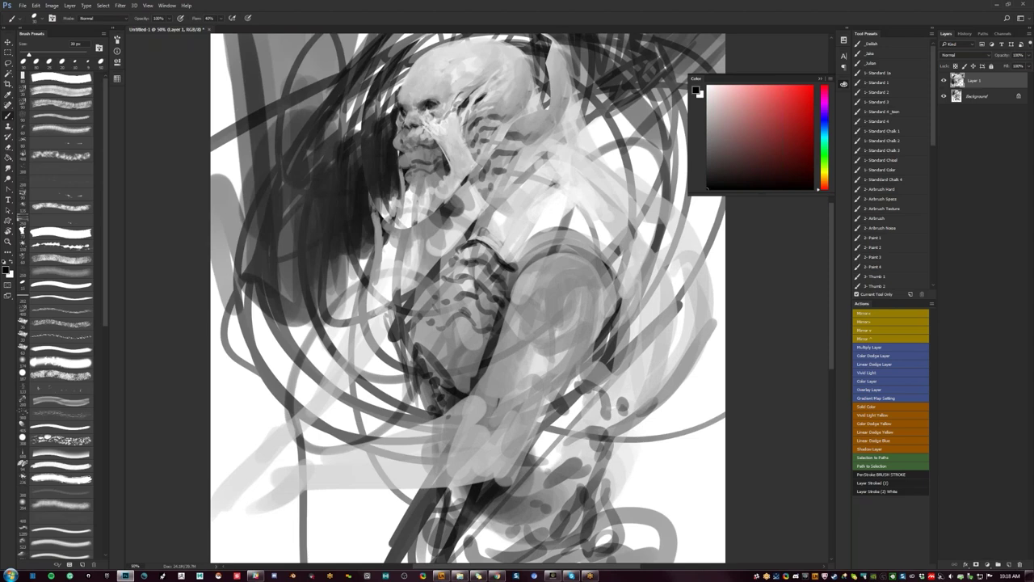
{"action": "key", "text": "ctrl+z"}
Step: Flip the canvas back and refine the eye with a sampled grey and black, varying the small brush size
{"action": "key", "text": "F2"}
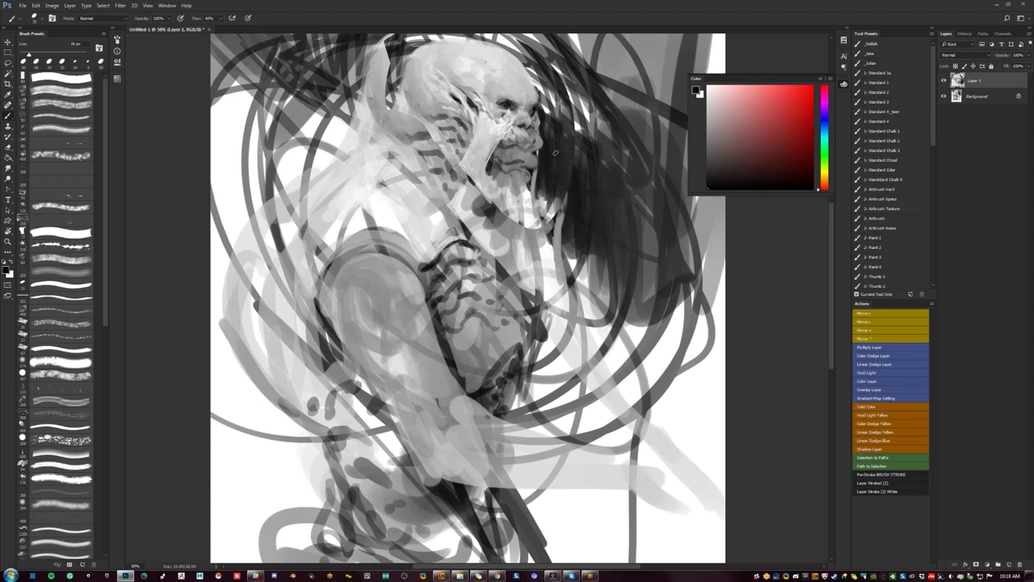
{"action": "key", "text": "["}
{"action": "key", "text": "x"}
{"action": "key", "text": "bracketright"}
{"action": "key", "text": "bracketleft"}
{"action": "left_click", "coordinate": [510, 106], "text": "alt"}
{"action": "key", "text": "d"}
{"action": "key", "text": "bracketleft"}
{"action": "key", "text": "bracketleft"}
{"action": "key", "text": "bracketleft"}
{"action": "key", "text": "bracketleft"}
{"action": "key", "text": "bracketright"}
{"action": "key", "text": "bracketright"}
{"action": "key", "text": "bracketright"}
{"action": "key", "text": "bracketright"}
Step: Flip the canvas horizontally and swap the painting colours to get the light tone
{"action": "key", "text": "z"}
{"action": "left_click", "coordinate": [513, 220], "text": "alt"}
{"action": "left_click", "coordinate": [513, 220], "text": "alt"}
{"action": "key", "text": "ctrl+shift+h"}
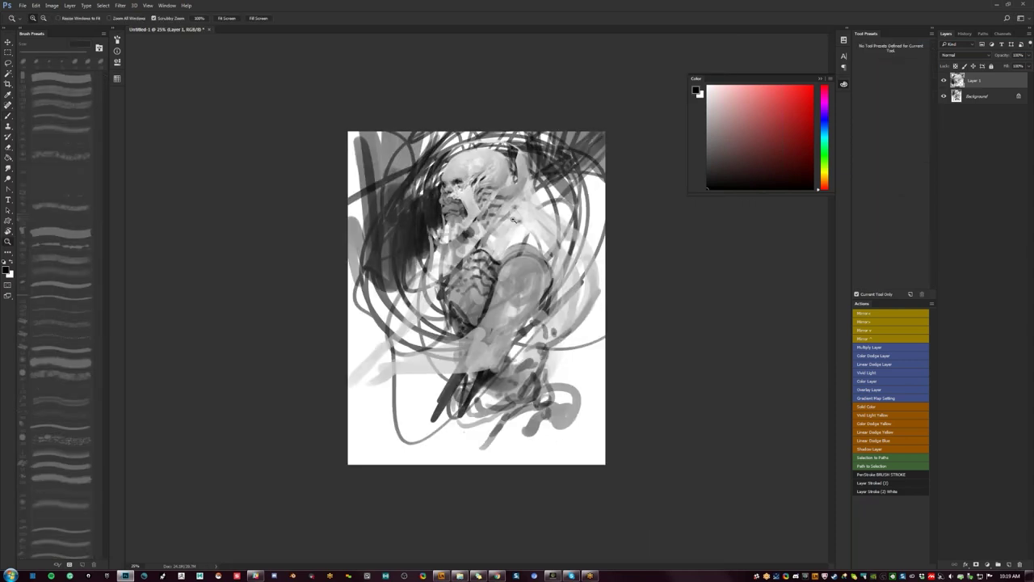
{"action": "left_click_drag", "start_coordinate": [484, 194], "coordinate": [480, 168]}
{"action": "key", "text": "b"}
{"action": "key", "text": "x"}
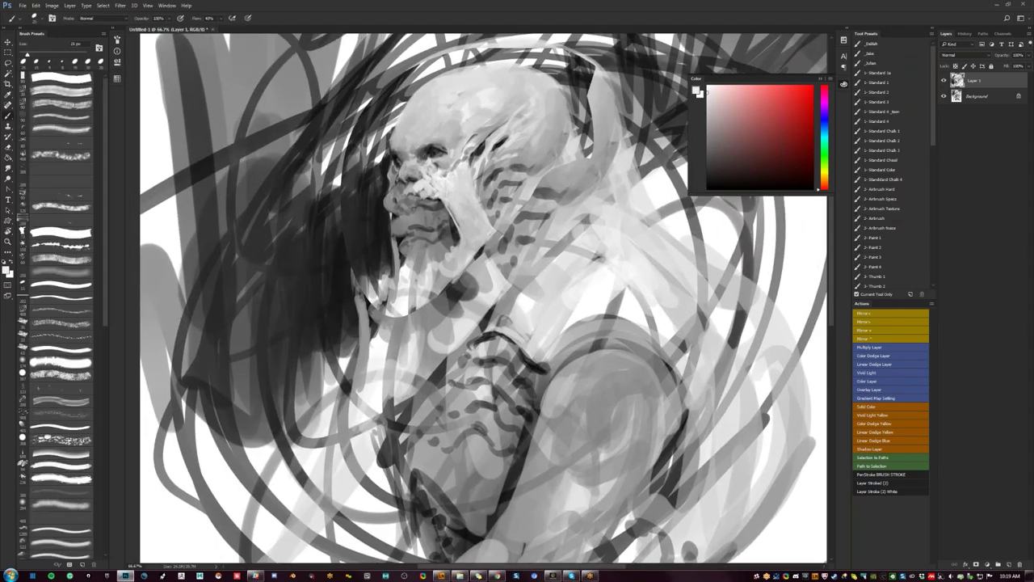
Step: Sample a light grey from the forehead and paint over the crown and back of the skull with an enlarged brush
{"action": "key", "text": "bracketright"}
{"action": "key", "text": "bracketright"}
{"action": "key", "text": "bracketright"}
{"action": "key", "text": "bracketright"}
{"action": "left_click", "coordinate": [460, 125], "text": "alt"}
{"action": "key", "text": "bracketright"}
{"action": "key", "text": "bracketright"}
{"action": "mouse_move", "coordinate": [463, 74]}
{"action": "left_mouse_down"}
{"action": "mouse_move", "coordinate": [511, 64]}
{"action": "mouse_move", "coordinate": [494, 106]}
{"action": "mouse_move", "coordinate": [479, 104]}
{"action": "mouse_move", "coordinate": [495, 89]}
{"action": "left_mouse_up"}
{"action": "key", "text": "bracketright"}
{"action": "key", "text": "bracketright"}
{"action": "left_click_drag", "start_coordinate": [555, 114], "coordinate": [554, 142]}
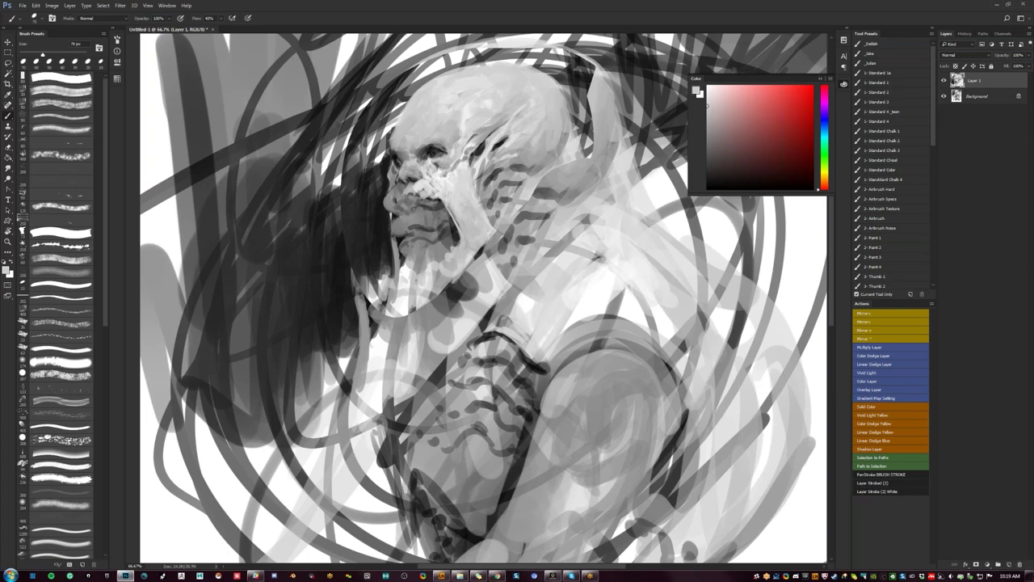
Step: Flip the canvas and shade the folds behind the cheek with sampled greys and a 40 px brush
{"action": "key", "text": "z"}
{"action": "left_click", "coordinate": [547, 165], "text": "alt"}
{"action": "left_click", "coordinate": [547, 165], "text": "alt"}
{"action": "key", "text": "ctrl+shift+h"}
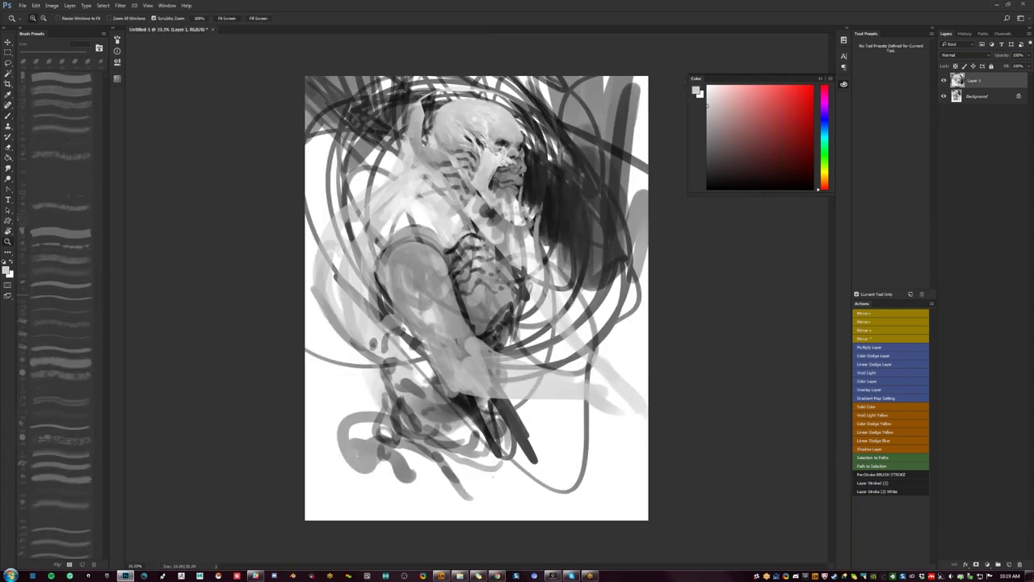
{"action": "left_click", "coordinate": [546, 183]}
{"action": "key", "text": "b"}
{"action": "left_click", "coordinate": [441, 144], "text": "alt"}
{"action": "key", "text": "bracketleft"}
{"action": "key", "text": "bracketleft"}
{"action": "left_click_drag", "start_coordinate": [444, 151], "coordinate": [441, 160]}
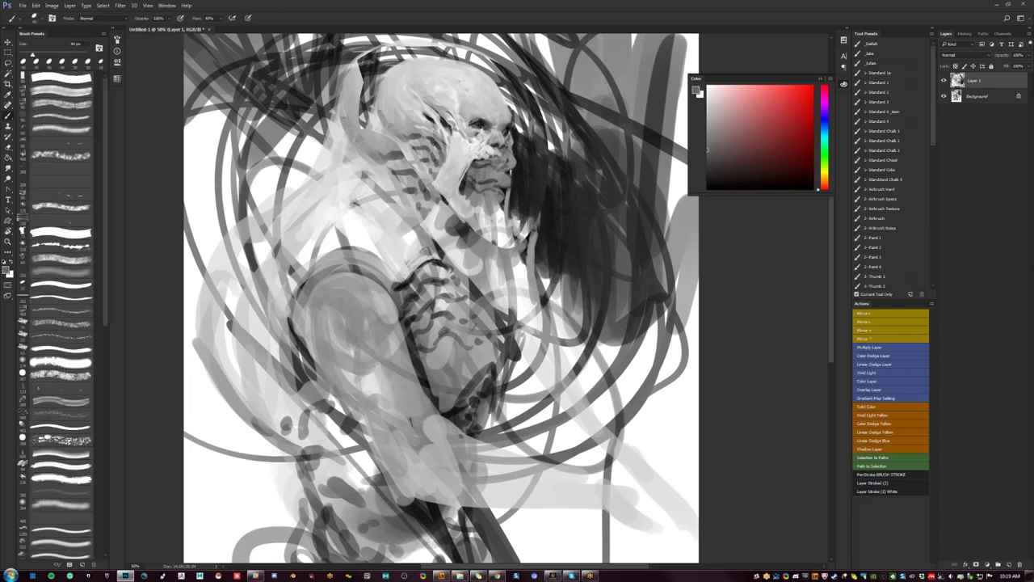
{"action": "left_click", "coordinate": [415, 144], "text": "alt"}
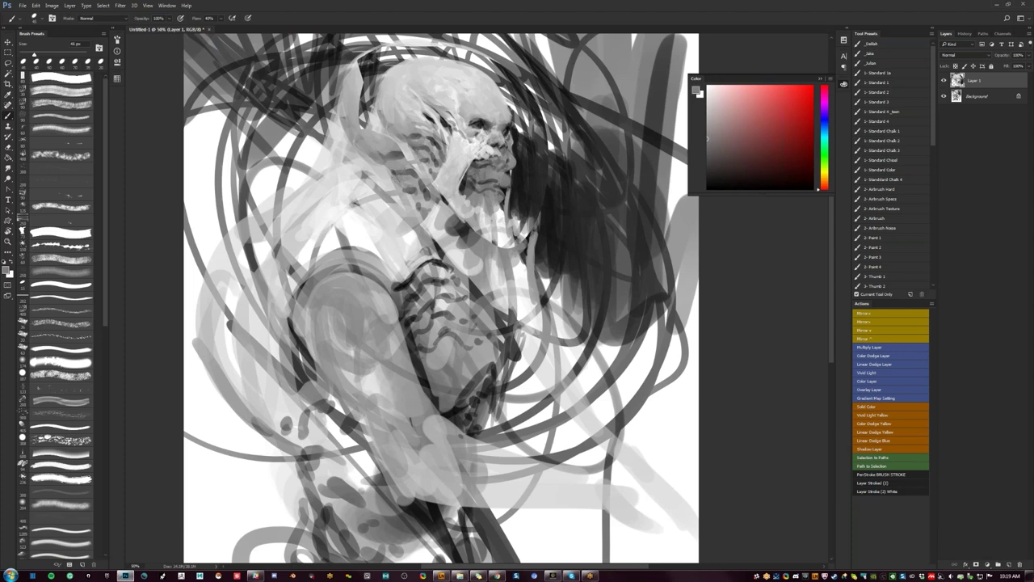
{"action": "key", "text": "d"}
{"action": "left_click", "coordinate": [461, 157], "text": "alt"}
Step: Flip the canvas again and paint thin light strokes along the front of the jaw with a 25 px brush
{"action": "key", "text": "z"}
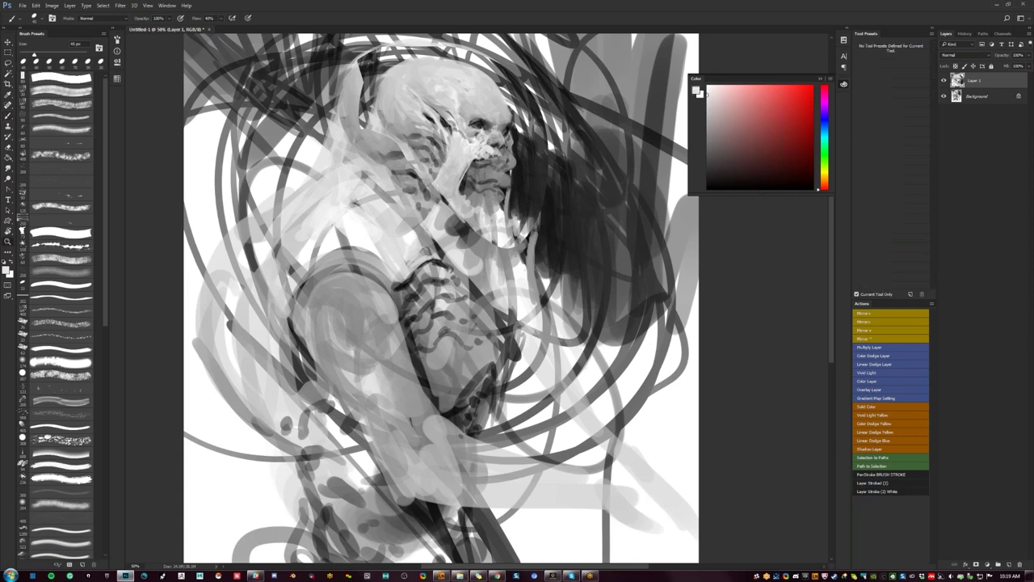
{"action": "left_click", "coordinate": [476, 194], "text": "alt"}
{"action": "left_click", "coordinate": [476, 194], "text": "alt"}
{"action": "left_click", "coordinate": [477, 194], "text": "alt"}
{"action": "key", "text": "ctrl+f"}
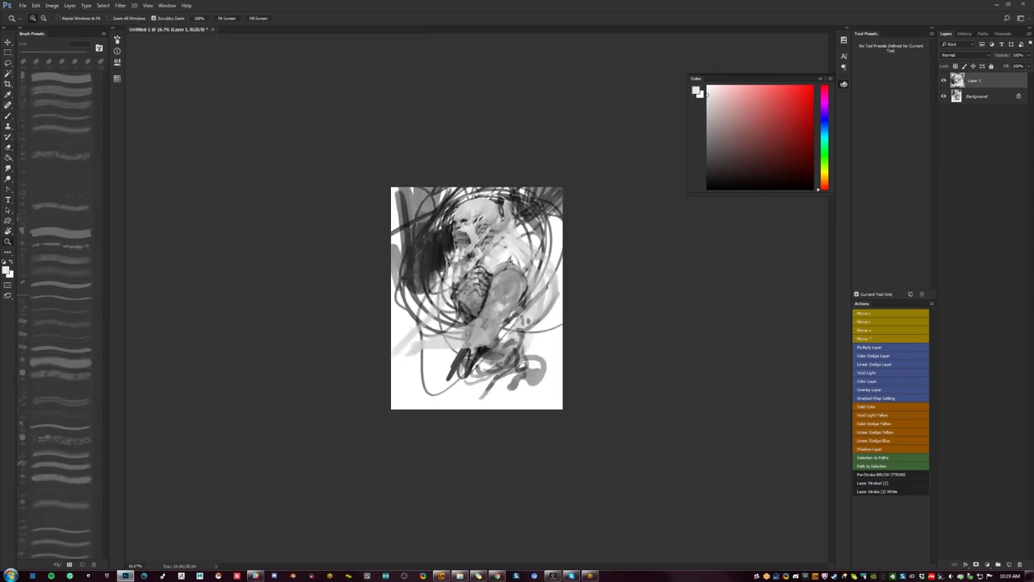
{"action": "left_click", "coordinate": [510, 263]}
{"action": "left_click", "coordinate": [511, 263]}
{"action": "left_click", "coordinate": [511, 263]}
{"action": "key", "text": "b"}
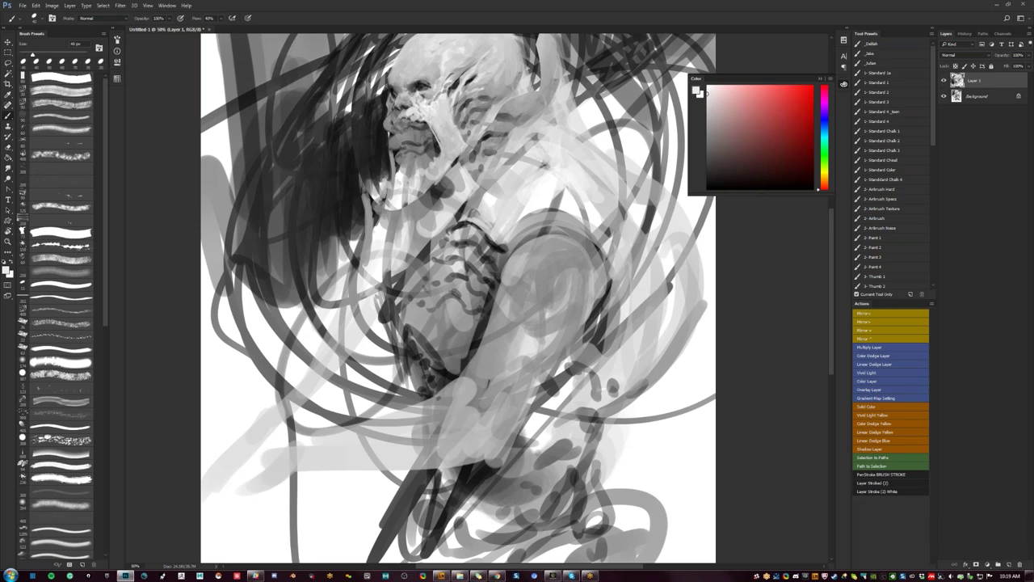
{"action": "key", "text": "bracketleft"}
{"action": "key", "text": "bracketleft"}
{"action": "left_click_drag", "start_coordinate": [379, 190], "coordinate": [389, 162]}
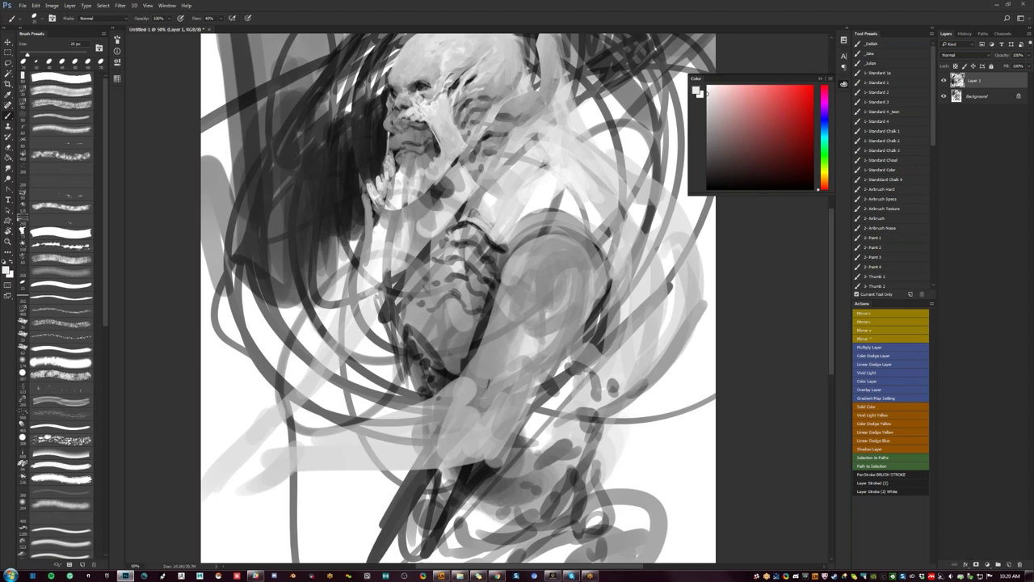
Step: Pick mid greys near the mouth and shade the nose and upper-lip profile with an enlarged brush
{"action": "key", "text": "["}
{"action": "left_click", "coordinate": [391, 136], "text": "alt"}
{"action": "left_click", "coordinate": [393, 135], "text": "alt"}
{"action": "left_click", "coordinate": [707, 112]}
{"action": "key", "text": "d"}
{"action": "key", "text": "]"}
{"action": "key", "text": "]"}
{"action": "key", "text": "]"}
{"action": "key", "text": "]"}
{"action": "left_click_drag", "start_coordinate": [394, 111], "coordinate": [388, 124]}
{"action": "left_click", "coordinate": [707, 140]}
Step: Flip the canvas, sample a grey beside the mouth, and reset to black with a much smaller brush
{"action": "key", "text": "F2"}
{"action": "left_click_drag", "start_coordinate": [501, 122], "coordinate": [425, 155]}
{"action": "left_click", "coordinate": [425, 155], "text": "alt"}
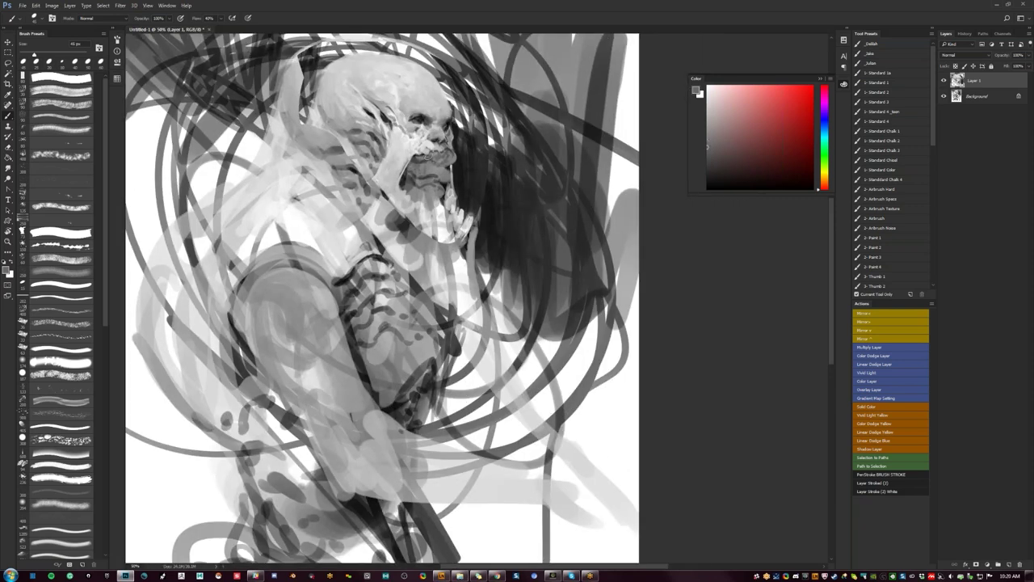
{"action": "key", "text": "d"}
{"action": "key", "text": "bracketleft"}
{"action": "key", "text": "bracketleft"}
{"action": "key", "text": "bracketleft"}
{"action": "key", "text": "bracketleft"}
{"action": "key", "text": "bracketleft"}
{"action": "key", "text": "bracketleft"}
{"action": "key", "text": "bracketleft"}
{"action": "key", "text": "bracketleft"}
{"action": "key", "text": "bracketleft"}
Step: Enlarge the brush and darken the mouth, lips and mouth corner with sampled dark greys
{"action": "key", "text": "bracketright"}
{"action": "key", "text": "bracketright"}
{"action": "key", "text": "bracketright"}
{"action": "key", "text": "bracketright"}
{"action": "key", "text": "bracketright"}
{"action": "key", "text": "bracketright"}
{"action": "left_click", "coordinate": [441, 175], "text": "alt"}
{"action": "left_click_drag", "start_coordinate": [445, 171], "coordinate": [446, 181]}
{"action": "left_click", "coordinate": [412, 170], "text": "alt"}
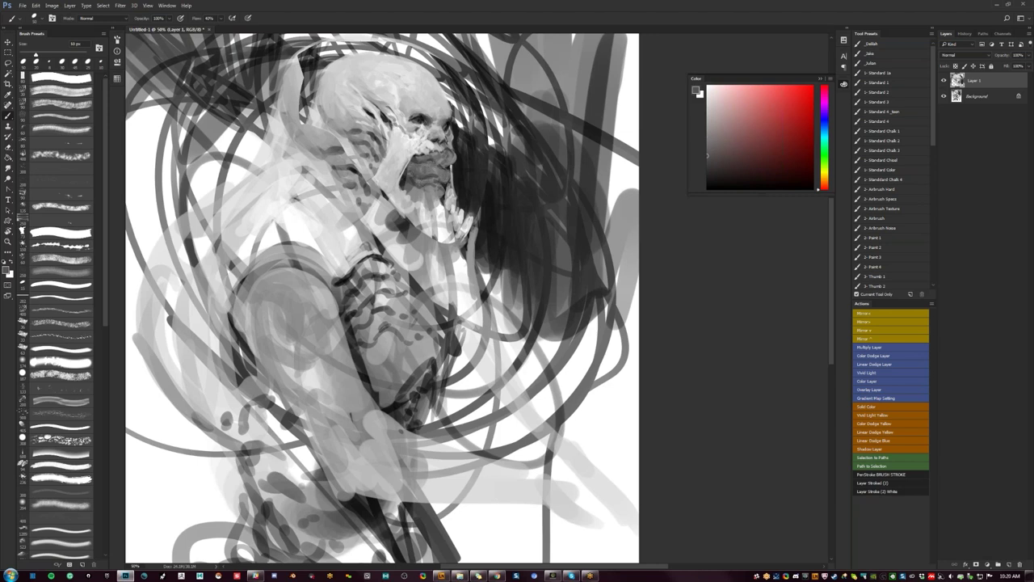
{"action": "left_click", "coordinate": [417, 192], "text": "alt"}
{"action": "key", "text": "comma"}
Step: Flip the canvas horizontally and sample a dark tone beneath the eye for a smaller brush
{"action": "key", "text": "z"}
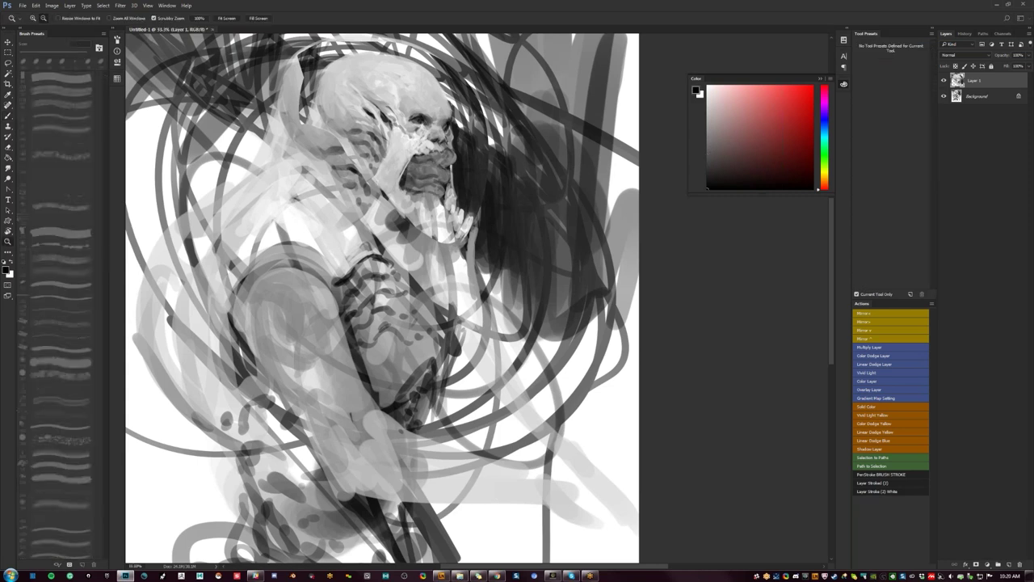
{"action": "double_click", "coordinate": [433, 203], "text": "alt"}
{"action": "key", "text": "ctrl+shift+h"}
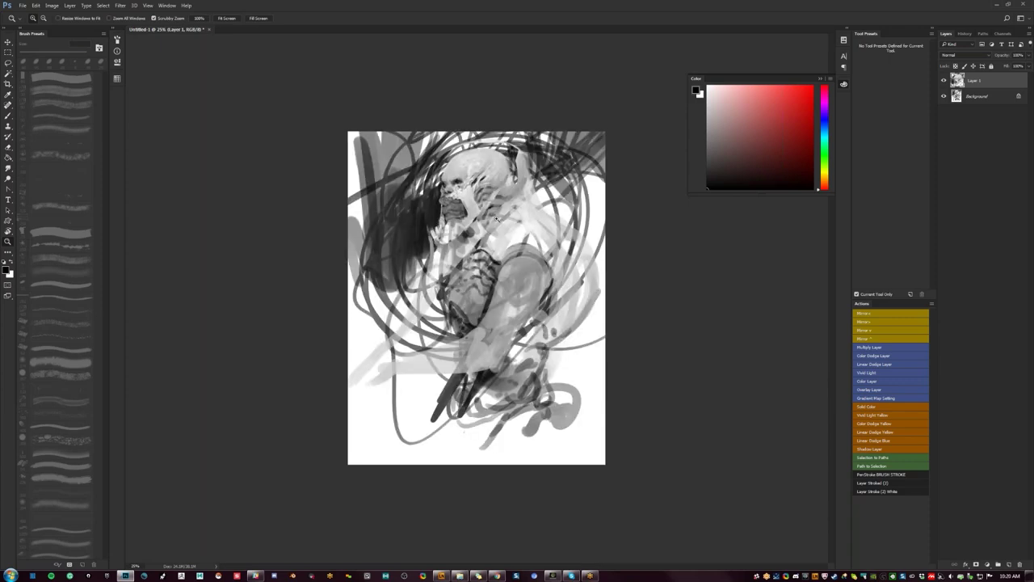
{"action": "left_click", "coordinate": [457, 203]}
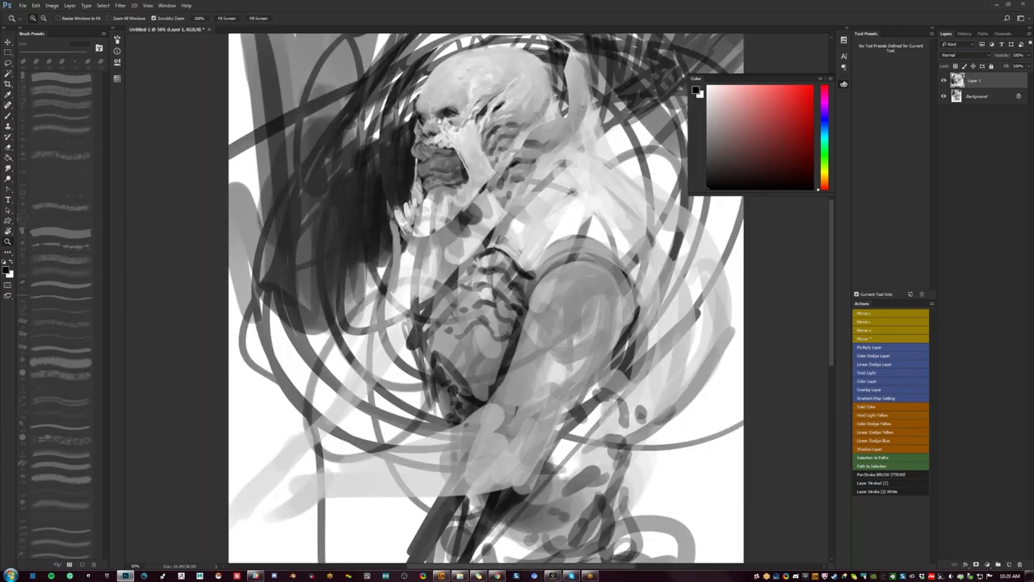
{"action": "left_click_drag", "start_coordinate": [440, 121], "coordinate": [412, 144]}
{"action": "key", "text": "b"}
{"action": "left_click", "coordinate": [422, 130], "text": "alt"}
{"action": "key", "text": "bracketleft"}
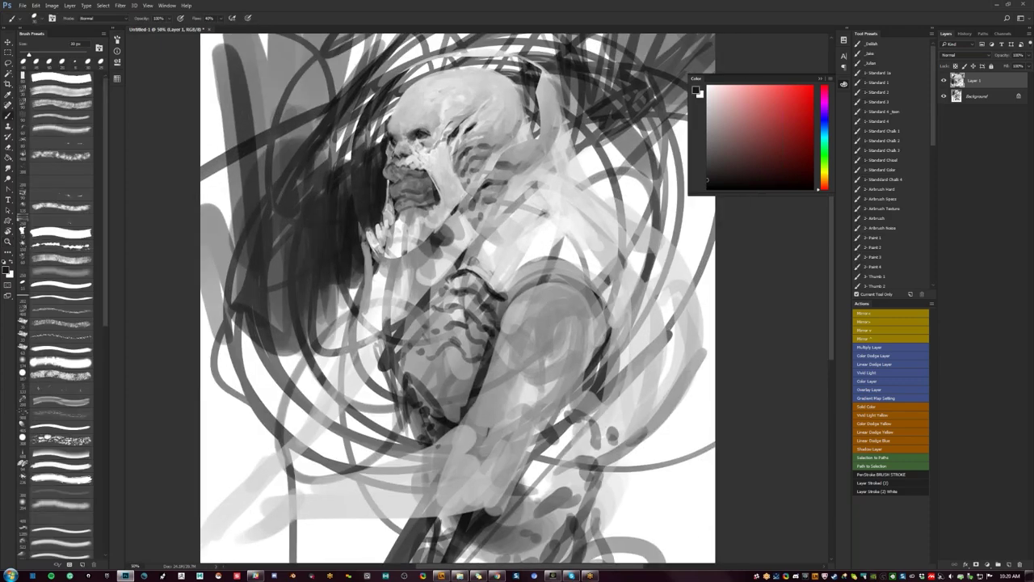
Step: Lasso the eye area, stamp all visible layers into a new layer, and copy the selection to its own layer
{"action": "key", "text": "l"}
{"action": "mouse_move", "coordinate": [434, 126]}
{"action": "left_mouse_down"}
{"action": "mouse_move", "coordinate": [386, 130]}
{"action": "mouse_move", "coordinate": [386, 139]}
{"action": "mouse_move", "coordinate": [392, 156]}
{"action": "mouse_move", "coordinate": [435, 129]}
{"action": "left_mouse_up"}
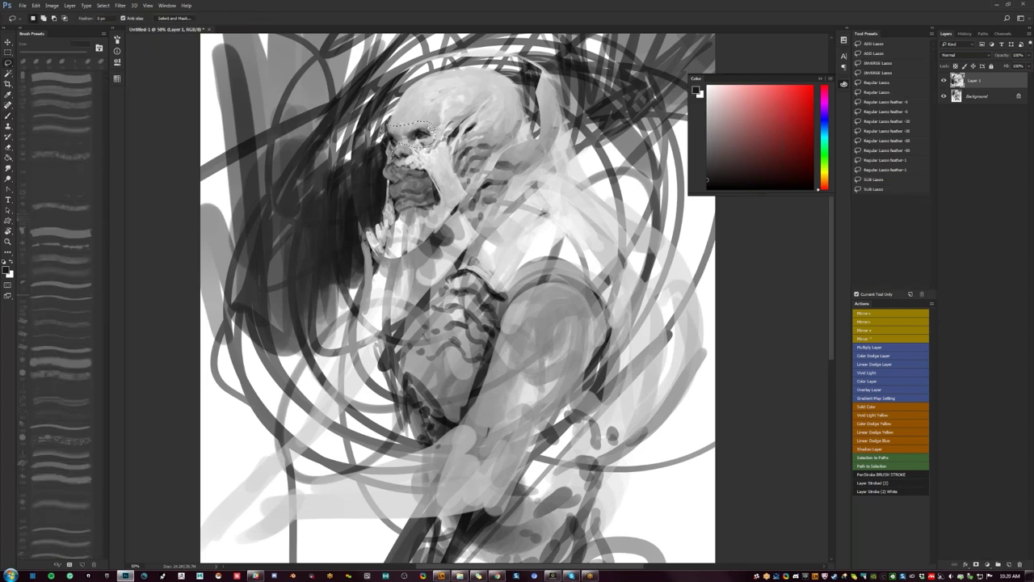
{"action": "key", "text": "ctrl+alt+shift+e"}
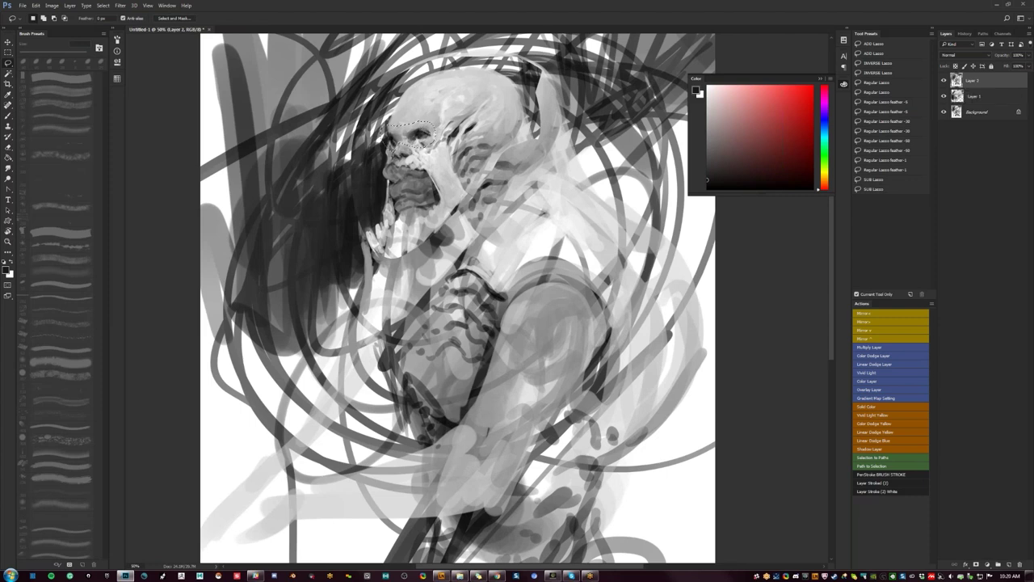
{"action": "key", "text": "ctrl+j"}
Step: Move the copied eye up onto the brow above the original and scale it down slightly
{"action": "key", "text": "v"}
{"action": "left_click_drag", "start_coordinate": [422, 129], "coordinate": [433, 107]}
{"action": "key", "text": "ctrl+t"}
{"action": "key", "text": "Return"}
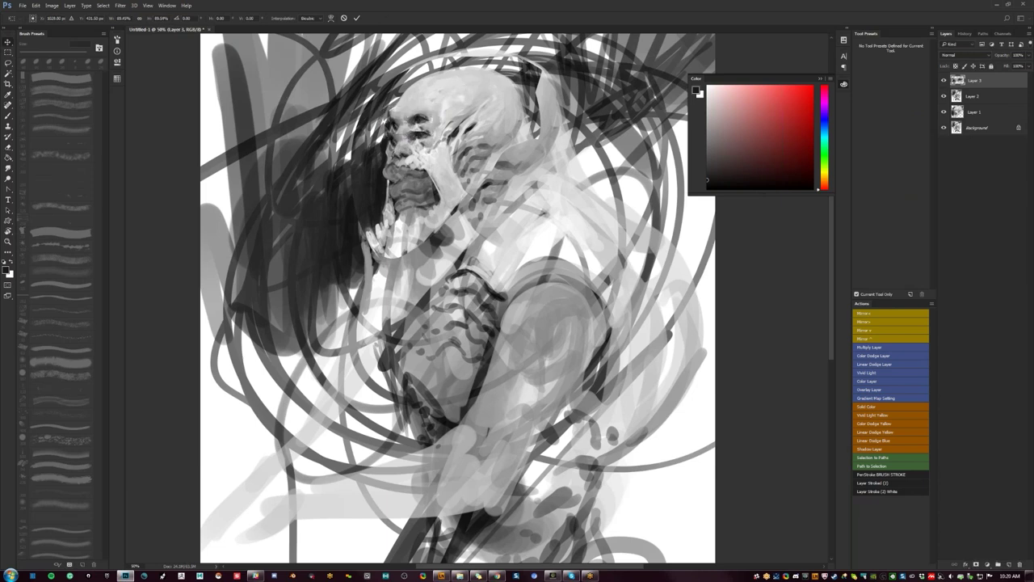
Step: Erase the copied eye's edge at the brow and blend it into the face profile with sampled greys
{"action": "key", "text": "e"}
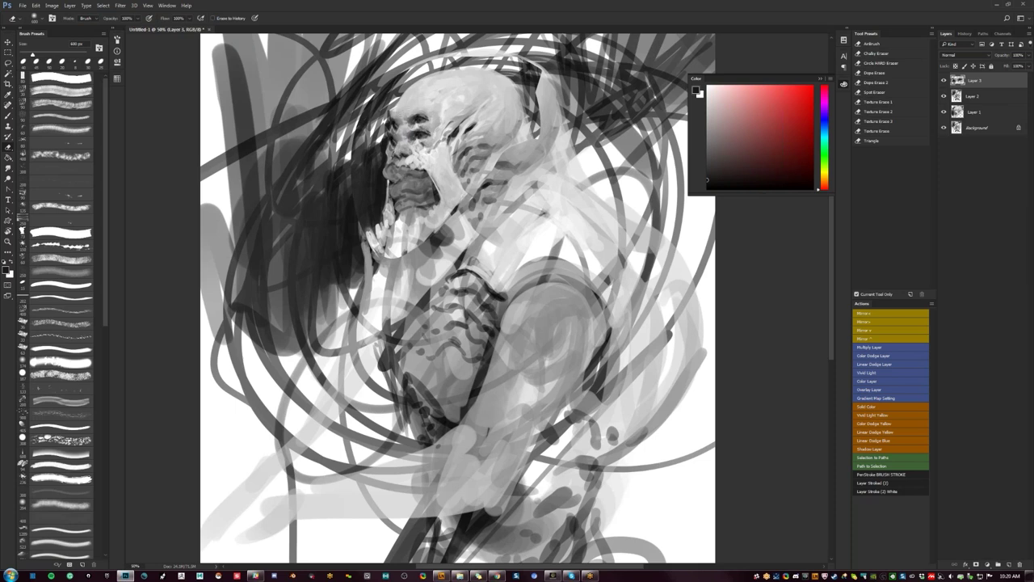
{"action": "left_click_drag", "start_coordinate": [392, 105], "coordinate": [387, 114]}
{"action": "key", "text": "b"}
{"action": "left_click", "coordinate": [387, 115], "text": "alt"}
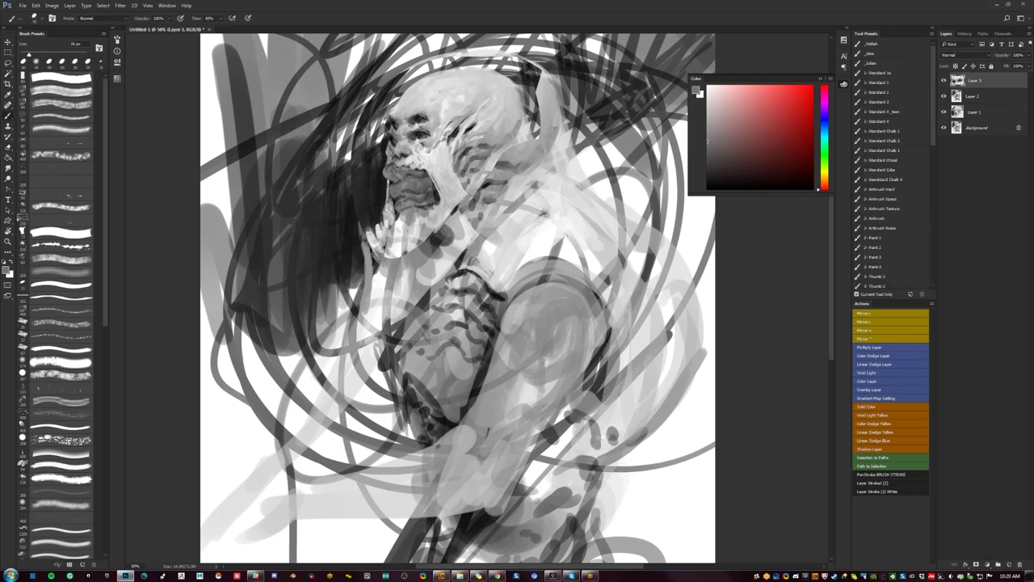
{"action": "left_click", "coordinate": [391, 113], "text": "alt"}
{"action": "left_click", "coordinate": [388, 116], "text": "alt"}
{"action": "left_click", "coordinate": [391, 121], "text": "alt"}
{"action": "left_click_drag", "start_coordinate": [390, 125], "coordinate": [389, 139]}
{"action": "key", "text": "["}
{"action": "left_click", "coordinate": [391, 133], "text": "alt"}
{"action": "left_click_drag", "start_coordinate": [390, 133], "coordinate": [389, 122]}
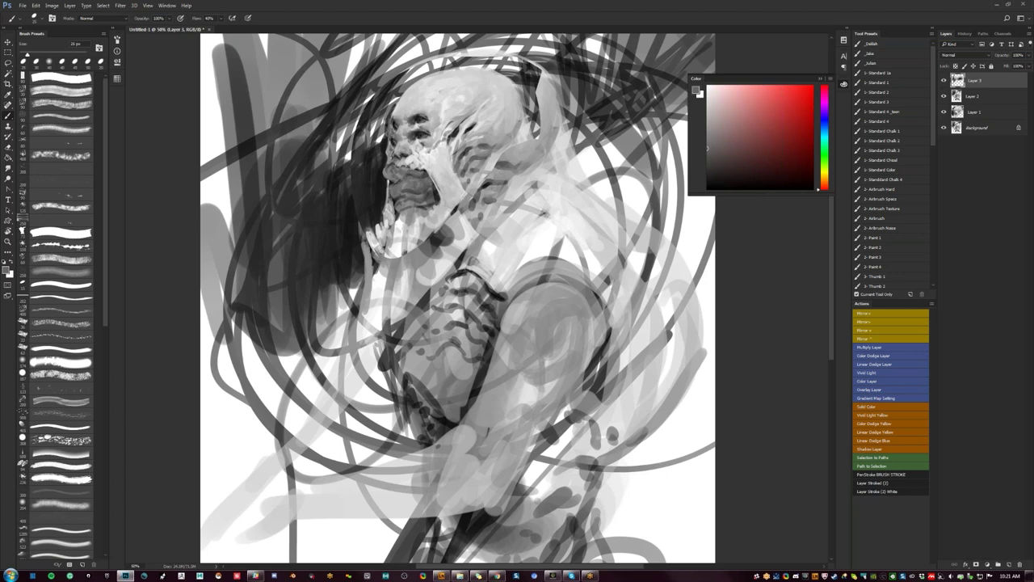
Step: Enlarge the brush, sample a grey from the face, and flip the canvas horizontally
{"action": "key", "text": "]"}
{"action": "key", "text": "]"}
{"action": "key", "text": "]"}
{"action": "key", "text": "]"}
{"action": "key", "text": "]"}
{"action": "left_click", "coordinate": [396, 139], "text": "alt"}
{"action": "key", "text": "F2"}
{"action": "left_click_drag", "start_coordinate": [558, 197], "coordinate": [534, 186]}
{"action": "left_click", "coordinate": [534, 186], "text": "alt"}
{"action": "left_click", "coordinate": [533, 186], "text": "alt"}
{"action": "left_click", "coordinate": [533, 186], "text": "alt"}
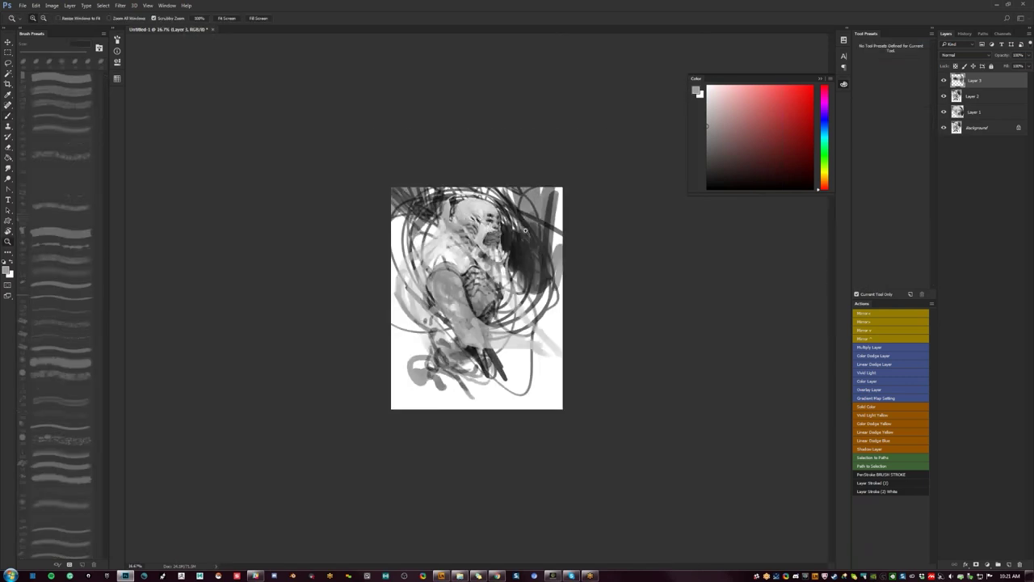
Step: Paint over the cheek behind the eyes and mouth with greys sampled from the face
{"action": "left_click", "coordinate": [526, 231], "text": "ctrl"}
{"action": "left_click", "coordinate": [526, 231], "text": "ctrl"}
{"action": "left_click", "coordinate": [525, 230], "text": "ctrl"}
{"action": "left_click_drag", "start_coordinate": [526, 231], "coordinate": [504, 248]}
{"action": "left_click", "coordinate": [467, 119], "text": "alt"}
{"action": "left_click", "coordinate": [465, 123], "text": "alt"}
{"action": "left_click_drag", "start_coordinate": [464, 131], "coordinate": [452, 141]}
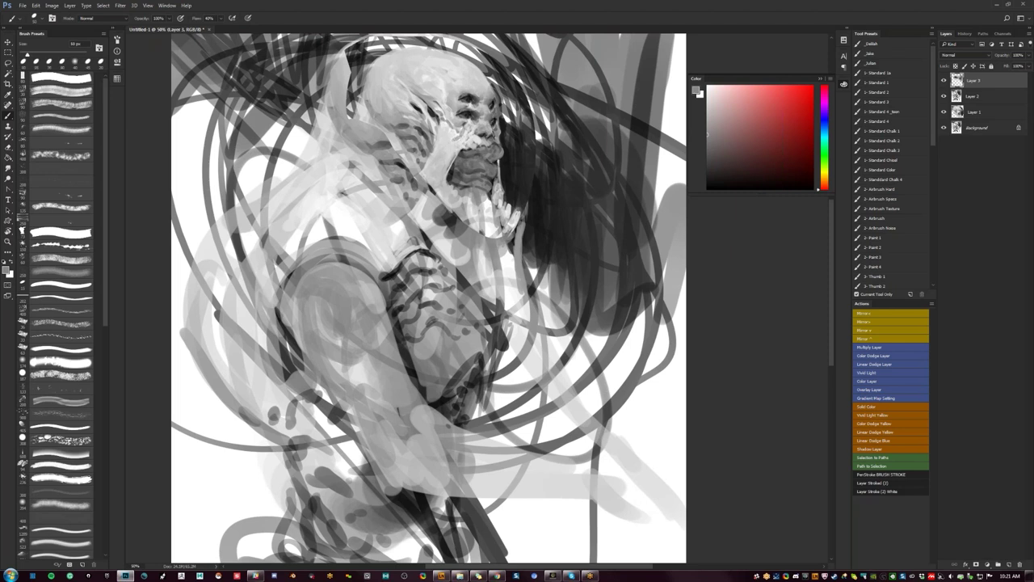
{"action": "key", "text": "d"}
{"action": "left_click", "coordinate": [473, 154], "text": "alt"}
{"action": "left_click", "coordinate": [472, 171], "text": "alt"}
Step: Blend the upper cheek with a 60 px brush and a light grey sampled beside it
{"action": "key", "text": "bracketright"}
{"action": "key", "text": "bracketright"}
{"action": "key", "text": "bracketright"}
{"action": "key", "text": "bracketright"}
{"action": "key", "text": "bracketright"}
{"action": "key", "text": "bracketright"}
{"action": "left_click", "coordinate": [447, 134], "text": "alt"}
{"action": "left_click", "coordinate": [443, 136], "text": "alt"}
{"action": "left_click_drag", "start_coordinate": [446, 133], "coordinate": [454, 139]}
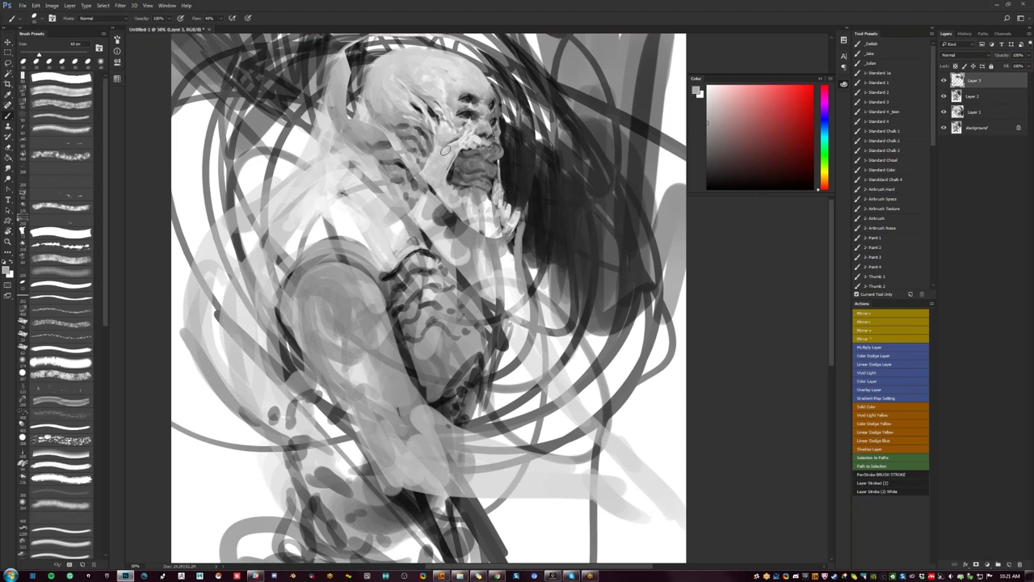
Step: Paint a thin dark accent down the cheek strand behind the mouth with a much smaller brush
{"action": "key", "text": "bracketleft"}
{"action": "key", "text": "bracketleft"}
{"action": "key", "text": "bracketleft"}
{"action": "key", "text": "bracketleft"}
{"action": "key", "text": "bracketleft"}
{"action": "key", "text": "bracketleft"}
{"action": "key", "text": "bracketleft"}
{"action": "key", "text": "bracketleft"}
{"action": "key", "text": "d"}
{"action": "mouse_move", "coordinate": [454, 150]}
{"action": "left_mouse_down"}
{"action": "mouse_move", "coordinate": [444, 169]}
{"action": "mouse_move", "coordinate": [430, 168]}
{"action": "left_mouse_up"}
Step: Enlarge the brush to 100 px, sample the cheek tone, and choose a lighter grey for painting
{"action": "key", "text": "bracketright"}
{"action": "key", "text": "bracketright"}
{"action": "key", "text": "bracketright"}
{"action": "key", "text": "bracketright"}
{"action": "key", "text": "bracketright"}
{"action": "key", "text": "bracketright"}
{"action": "key", "text": "bracketright"}
{"action": "key", "text": "bracketright"}
{"action": "key", "text": "bracketright"}
{"action": "key", "text": "bracketright"}
{"action": "key", "text": "bracketright"}
{"action": "key", "text": "bracketright"}
{"action": "left_click", "coordinate": [442, 168], "text": "alt"}
{"action": "left_click", "coordinate": [708, 108]}
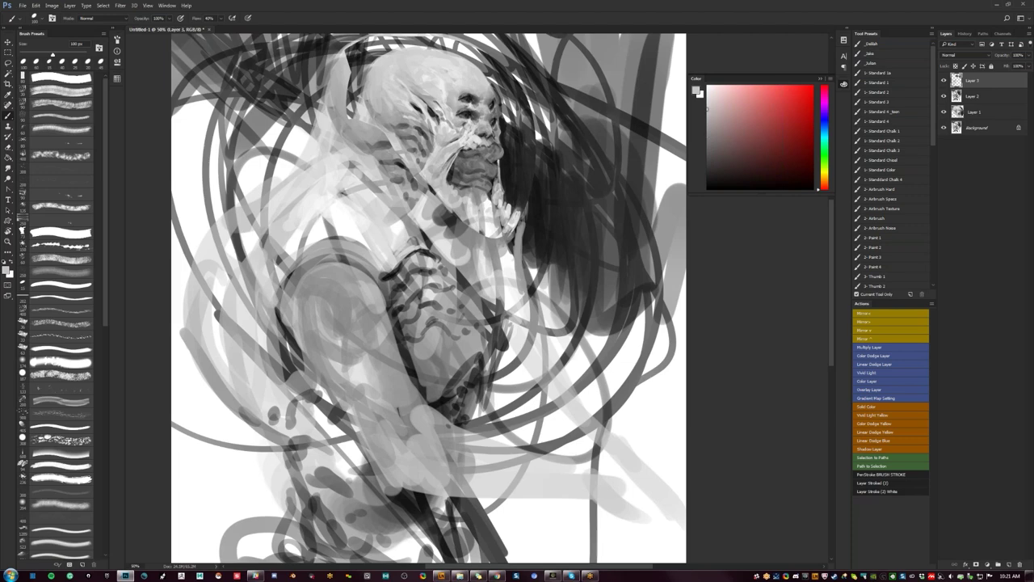
Step: Flip the canvas horizontally, touch up the ribs' light tones, and flip it back with a 60 px brush
{"action": "key", "text": "z"}
{"action": "left_click_drag", "start_coordinate": [517, 235], "coordinate": [449, 235]}
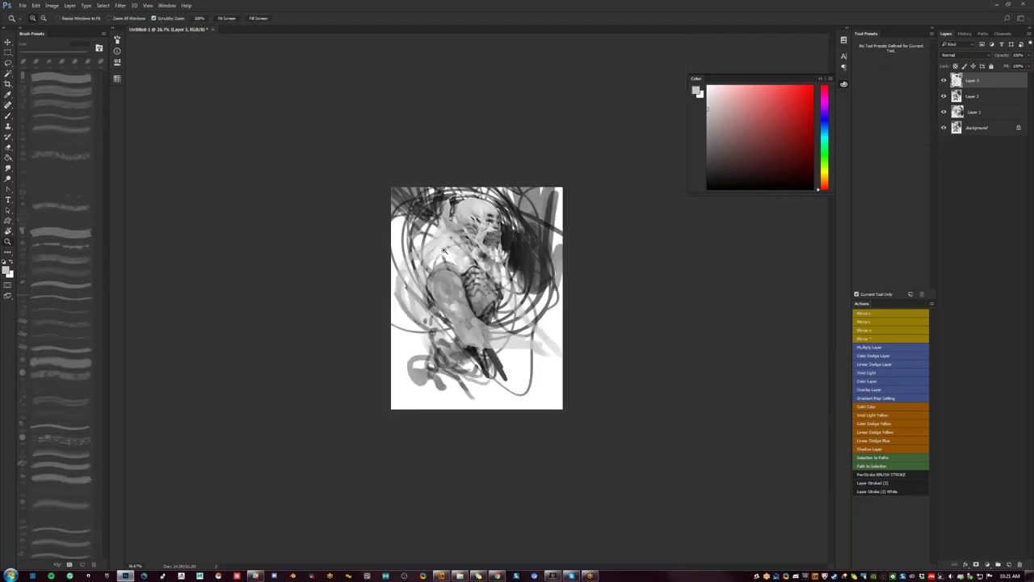
{"action": "key", "text": "ctrl+f"}
{"action": "left_click", "coordinate": [476, 268]}
{"action": "key", "text": "b"}
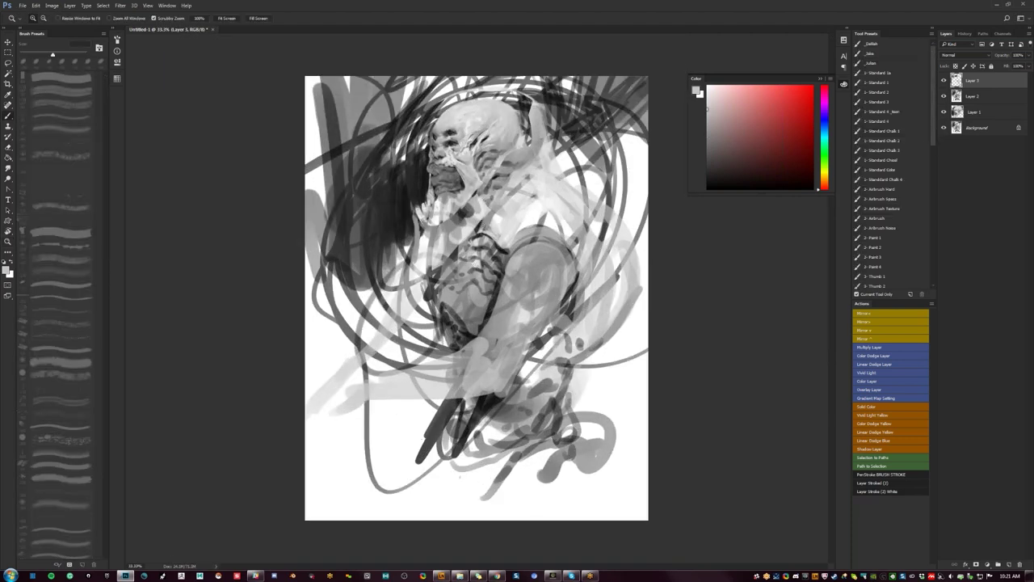
{"action": "key", "text": "d"}
{"action": "key", "text": "x"}
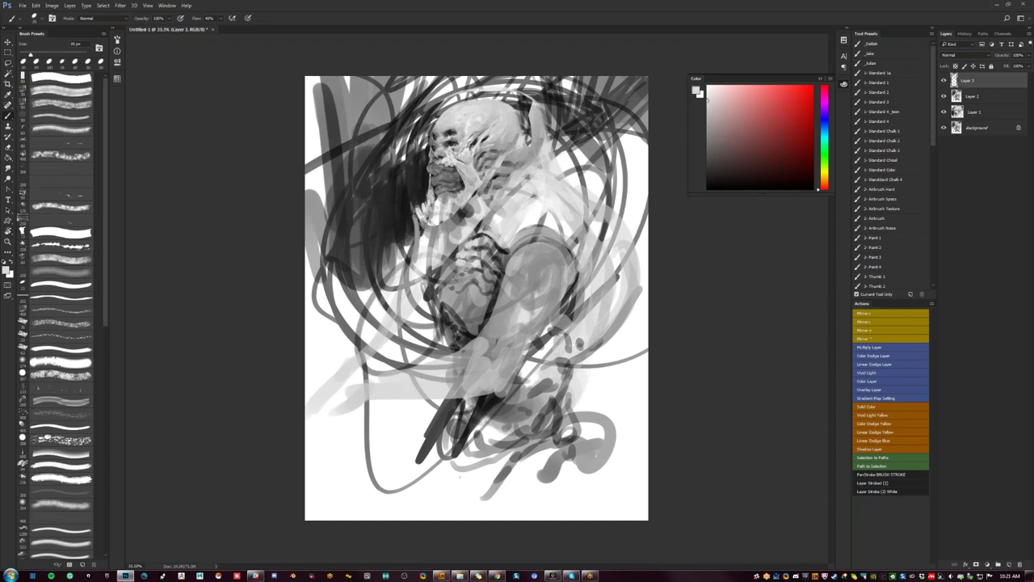
{"action": "key", "text": "bracketright"}
{"action": "key", "text": "ctrl+shift+h"}
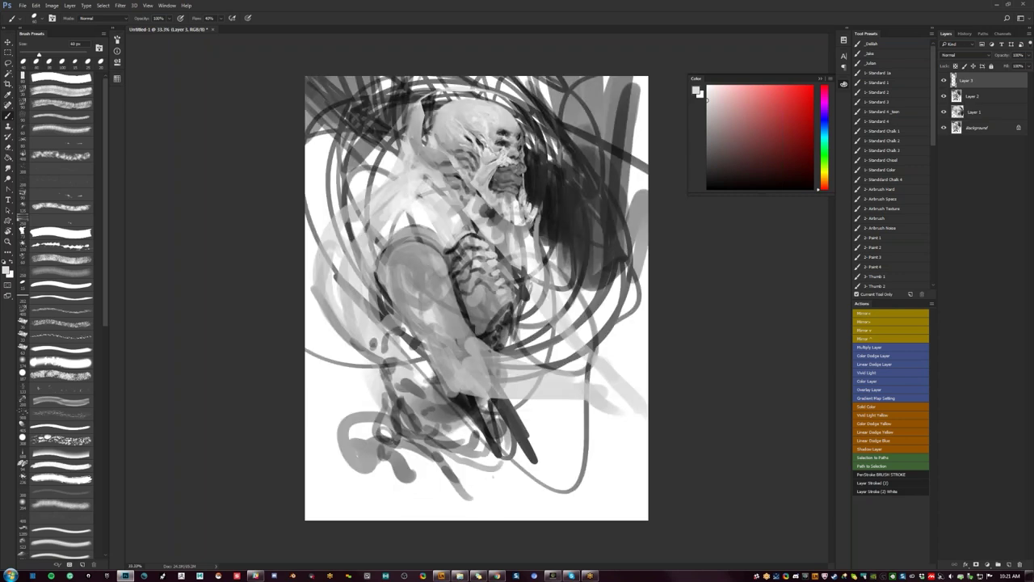
Step: Define the chin and underside of the jaw above the ribcage with light and dark strokes
{"action": "left_click", "coordinate": [462, 332], "text": "alt"}
{"action": "left_click", "coordinate": [501, 380], "text": "alt"}
{"action": "mouse_move", "coordinate": [496, 238]}
{"action": "left_mouse_down"}
{"action": "mouse_move", "coordinate": [511, 240]}
{"action": "mouse_move", "coordinate": [486, 210]}
{"action": "mouse_move", "coordinate": [506, 231]}
{"action": "mouse_move", "coordinate": [522, 223]}
{"action": "left_mouse_up"}
{"action": "key", "text": "d"}
{"action": "left_click", "coordinate": [493, 218]}
{"action": "left_click_drag", "start_coordinate": [499, 225], "coordinate": [521, 243]}
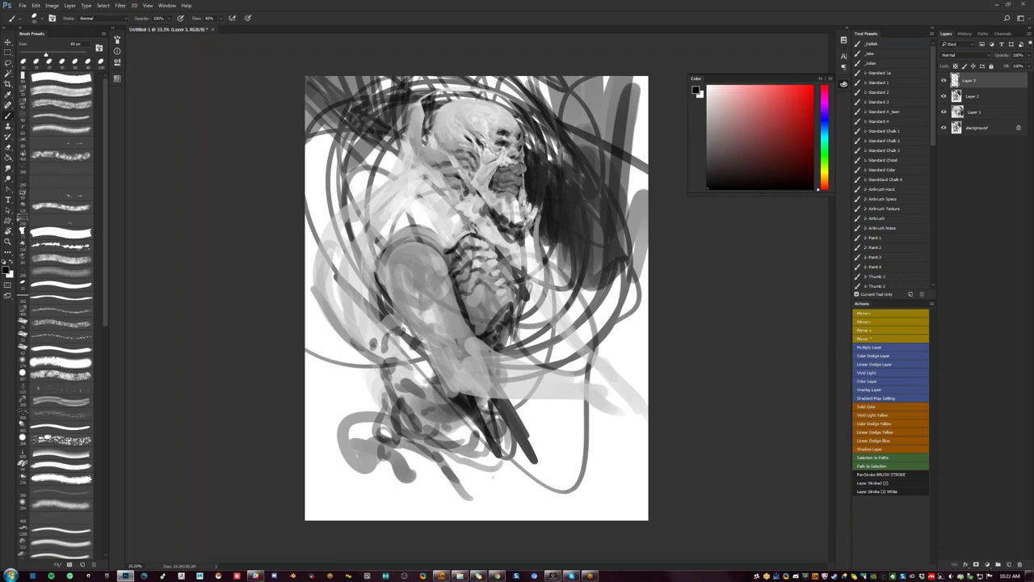
Step: Rework the horn shape behind the head and fill the upper back and shoulder with broad light grey strokes
{"action": "left_click", "coordinate": [425, 150], "text": "alt"}
{"action": "key", "text": "bracketright"}
{"action": "key", "text": "bracketright"}
{"action": "key", "text": "bracketright"}
{"action": "left_click", "coordinate": [423, 121], "text": "alt"}
{"action": "mouse_move", "coordinate": [421, 120]}
{"action": "left_mouse_down"}
{"action": "mouse_move", "coordinate": [434, 89]}
{"action": "mouse_move", "coordinate": [428, 100]}
{"action": "left_mouse_up"}
{"action": "key", "text": "d"}
{"action": "mouse_move", "coordinate": [434, 93]}
{"action": "left_mouse_down"}
{"action": "mouse_move", "coordinate": [413, 160]}
{"action": "mouse_move", "coordinate": [414, 151]}
{"action": "mouse_move", "coordinate": [355, 200]}
{"action": "mouse_move", "coordinate": [373, 217]}
{"action": "mouse_move", "coordinate": [361, 211]}
{"action": "mouse_move", "coordinate": [358, 231]}
{"action": "mouse_move", "coordinate": [349, 226]}
{"action": "mouse_move", "coordinate": [363, 255]}
{"action": "mouse_move", "coordinate": [329, 269]}
{"action": "mouse_move", "coordinate": [341, 290]}
{"action": "left_mouse_up"}
{"action": "left_click", "coordinate": [412, 159], "text": "alt"}
{"action": "left_click", "coordinate": [412, 160], "text": "alt"}
{"action": "mouse_move", "coordinate": [374, 245]}
{"action": "left_mouse_down"}
{"action": "mouse_move", "coordinate": [383, 223]}
{"action": "mouse_move", "coordinate": [429, 218]}
{"action": "left_mouse_up"}
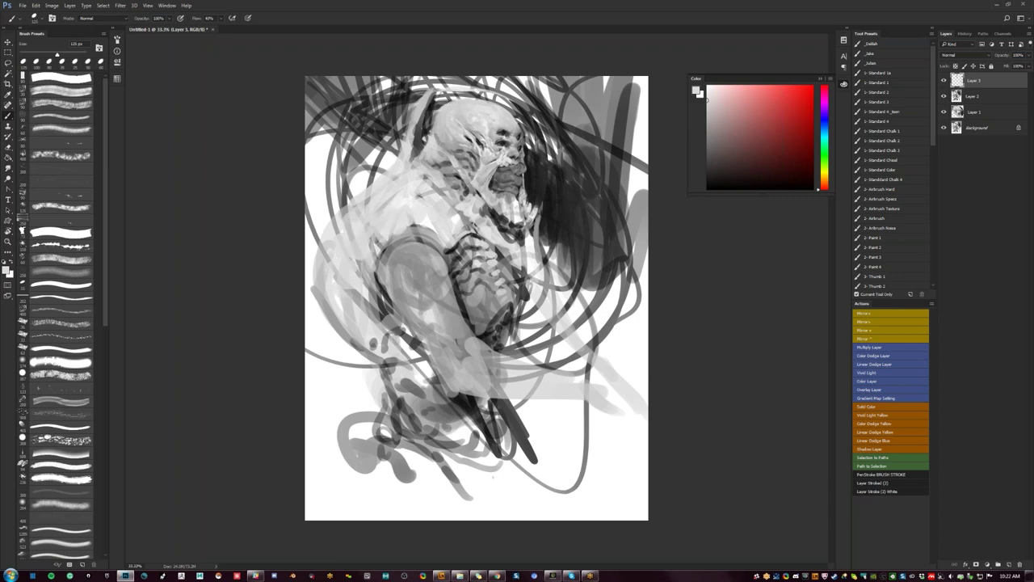
Step: Flip the canvas, draw a dark contour over the top of the shoulder, and flip the canvas back
{"action": "key", "text": "F3"}
{"action": "key", "text": "d"}
{"action": "key", "text": "bracketleft"}
{"action": "key", "text": "bracketleft"}
{"action": "mouse_move", "coordinate": [510, 249]}
{"action": "left_mouse_down"}
{"action": "mouse_move", "coordinate": [530, 223]}
{"action": "mouse_move", "coordinate": [580, 211]}
{"action": "mouse_move", "coordinate": [538, 217]}
{"action": "mouse_move", "coordinate": [595, 215]}
{"action": "left_mouse_up"}
{"action": "key", "text": "bracketleft"}
{"action": "key", "text": "bracketleft"}
{"action": "left_click", "coordinate": [591, 209], "text": "alt"}
{"action": "key", "text": "ctrl+minus"}
{"action": "key", "text": "ctrl+minus"}
{"action": "key", "text": "ctrl+f"}
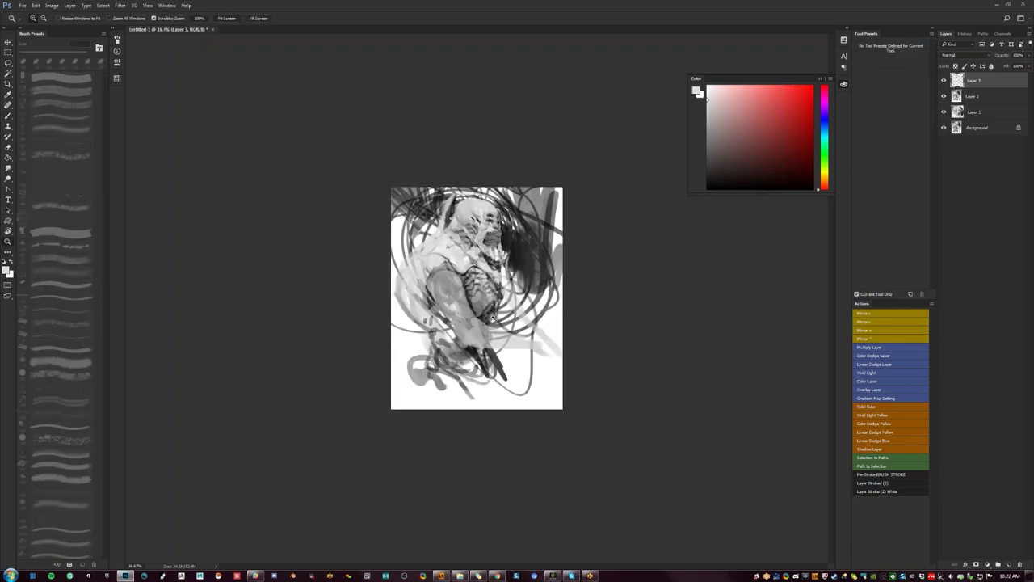
{"action": "key", "text": "ctrl+plus"}
{"action": "key", "text": "ctrl+plus"}
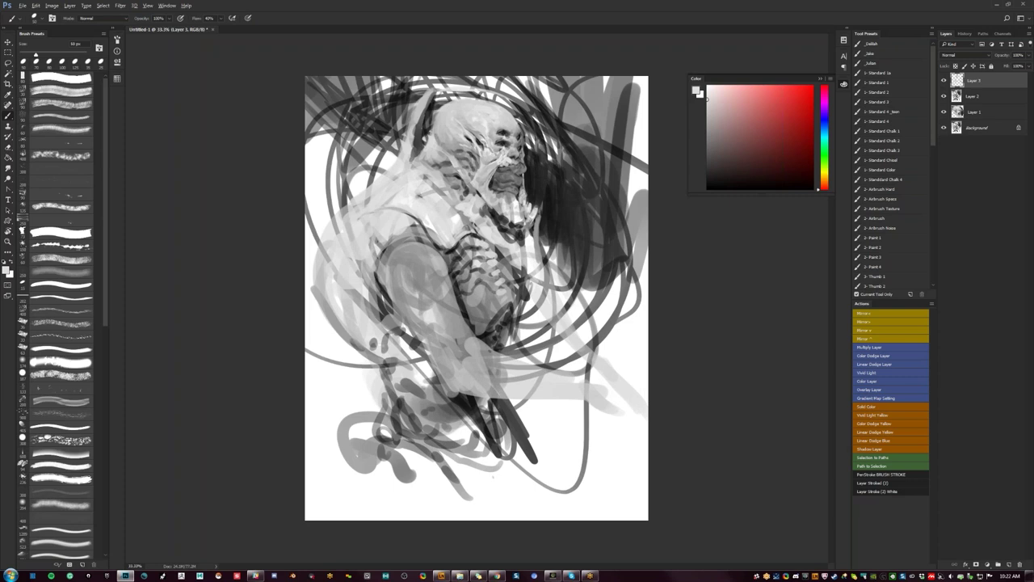
Step: Shape the upper arm's top into a rounded shoulder ball using greys sampled from the arm and back
{"action": "mouse_move", "coordinate": [398, 248]}
{"action": "left_mouse_down"}
{"action": "mouse_move", "coordinate": [390, 291]}
{"action": "mouse_move", "coordinate": [417, 300]}
{"action": "mouse_move", "coordinate": [428, 253]}
{"action": "left_mouse_up"}
{"action": "mouse_move", "coordinate": [417, 294]}
{"action": "left_mouse_down"}
{"action": "mouse_move", "coordinate": [409, 256]}
{"action": "mouse_move", "coordinate": [430, 291]}
{"action": "left_mouse_up"}
{"action": "left_click", "coordinate": [382, 267], "text": "alt"}
{"action": "mouse_move", "coordinate": [385, 274]}
{"action": "left_mouse_down"}
{"action": "mouse_move", "coordinate": [410, 302]}
{"action": "mouse_move", "coordinate": [432, 297]}
{"action": "mouse_move", "coordinate": [399, 290]}
{"action": "left_mouse_up"}
{"action": "left_click", "coordinate": [425, 302], "text": "alt"}
{"action": "mouse_move", "coordinate": [428, 289]}
{"action": "left_mouse_down"}
{"action": "mouse_move", "coordinate": [443, 270]}
{"action": "mouse_move", "coordinate": [435, 294]}
{"action": "left_mouse_up"}
{"action": "mouse_move", "coordinate": [399, 301]}
{"action": "left_mouse_down"}
{"action": "mouse_move", "coordinate": [438, 273]}
{"action": "mouse_move", "coordinate": [401, 288]}
{"action": "left_mouse_up"}
{"action": "left_click", "coordinate": [393, 283], "text": "alt"}
{"action": "mouse_move", "coordinate": [438, 274]}
{"action": "left_mouse_down"}
{"action": "mouse_move", "coordinate": [394, 274]}
{"action": "mouse_move", "coordinate": [420, 289]}
{"action": "mouse_move", "coordinate": [415, 295]}
{"action": "mouse_move", "coordinate": [398, 273]}
{"action": "mouse_move", "coordinate": [411, 250]}
{"action": "left_mouse_up"}
{"action": "left_click", "coordinate": [390, 292], "text": "alt"}
{"action": "mouse_move", "coordinate": [397, 273]}
{"action": "left_mouse_down"}
{"action": "mouse_move", "coordinate": [417, 243]}
{"action": "mouse_move", "coordinate": [429, 246]}
{"action": "mouse_move", "coordinate": [422, 253]}
{"action": "left_mouse_up"}
{"action": "left_click", "coordinate": [415, 252], "text": "alt"}
{"action": "left_click_drag", "start_coordinate": [426, 252], "coordinate": [401, 279]}
{"action": "mouse_move", "coordinate": [415, 260]}
{"action": "left_mouse_down"}
{"action": "mouse_move", "coordinate": [425, 261]}
{"action": "mouse_move", "coordinate": [400, 293]}
{"action": "mouse_move", "coordinate": [421, 270]}
{"action": "mouse_move", "coordinate": [434, 322]}
{"action": "left_mouse_up"}
{"action": "left_click", "coordinate": [425, 304], "text": "alt"}
Step: Redraw the near arm bending forward at the elbow, with a dark outline along its back and underside
{"action": "left_click", "coordinate": [415, 283], "text": "alt"}
{"action": "key", "text": "bracketleft"}
{"action": "key", "text": "bracketleft"}
{"action": "key", "text": "bracketleft"}
{"action": "key", "text": "d"}
{"action": "mouse_move", "coordinate": [378, 290]}
{"action": "left_mouse_down"}
{"action": "mouse_move", "coordinate": [379, 426]}
{"action": "mouse_move", "coordinate": [419, 448]}
{"action": "left_mouse_up"}
{"action": "key", "text": "ctrl+z"}
{"action": "mouse_move", "coordinate": [380, 272]}
{"action": "left_mouse_down"}
{"action": "mouse_move", "coordinate": [394, 351]}
{"action": "mouse_move", "coordinate": [447, 407]}
{"action": "mouse_move", "coordinate": [514, 392]}
{"action": "left_mouse_up"}
{"action": "left_click", "coordinate": [480, 368], "text": "alt"}
{"action": "mouse_move", "coordinate": [383, 293]}
{"action": "left_mouse_down"}
{"action": "mouse_move", "coordinate": [398, 344]}
{"action": "mouse_move", "coordinate": [404, 334]}
{"action": "mouse_move", "coordinate": [425, 378]}
{"action": "mouse_move", "coordinate": [424, 364]}
{"action": "mouse_move", "coordinate": [456, 396]}
{"action": "mouse_move", "coordinate": [566, 398]}
{"action": "mouse_move", "coordinate": [515, 375]}
{"action": "left_mouse_up"}
{"action": "key", "text": "]"}
{"action": "key", "text": "]"}
{"action": "key", "text": "["}
{"action": "key", "text": "["}
{"action": "key", "text": "["}
Step: Flip the canvas and paint the far arm in front of the ribcage, extending its forearm forward in grey
{"action": "key", "text": "ctrl+shift+h"}
{"action": "mouse_move", "coordinate": [424, 249]}
{"action": "left_mouse_down"}
{"action": "mouse_move", "coordinate": [416, 299]}
{"action": "mouse_move", "coordinate": [387, 337]}
{"action": "left_mouse_up"}
{"action": "left_click", "coordinate": [426, 276], "text": "alt"}
{"action": "left_click", "coordinate": [416, 282], "text": "alt"}
{"action": "mouse_move", "coordinate": [422, 296]}
{"action": "left_mouse_down"}
{"action": "mouse_move", "coordinate": [416, 331]}
{"action": "mouse_move", "coordinate": [365, 356]}
{"action": "mouse_move", "coordinate": [416, 346]}
{"action": "mouse_move", "coordinate": [328, 380]}
{"action": "mouse_move", "coordinate": [309, 401]}
{"action": "left_mouse_up"}
{"action": "key", "text": "bracketright"}
{"action": "mouse_move", "coordinate": [363, 359]}
{"action": "left_mouse_down"}
{"action": "mouse_move", "coordinate": [318, 396]}
{"action": "mouse_move", "coordinate": [346, 375]}
{"action": "left_mouse_up"}
{"action": "mouse_move", "coordinate": [403, 343]}
{"action": "left_mouse_down"}
{"action": "mouse_move", "coordinate": [369, 371]}
{"action": "mouse_move", "coordinate": [390, 362]}
{"action": "left_mouse_up"}
{"action": "left_click_drag", "start_coordinate": [429, 332], "coordinate": [415, 361]}
Step: Darken the far upper arm and its edge against the ribcage with dark strokes and sampled greys
{"action": "key", "text": "d"}
{"action": "key", "text": "bracketright"}
{"action": "key", "text": "bracketright"}
{"action": "left_click_drag", "start_coordinate": [427, 280], "coordinate": [420, 307]}
{"action": "key", "text": "bracketleft"}
{"action": "key", "text": "bracketleft"}
{"action": "left_click_drag", "start_coordinate": [425, 286], "coordinate": [437, 323]}
{"action": "left_click_drag", "start_coordinate": [427, 252], "coordinate": [428, 287]}
{"action": "left_click_drag", "start_coordinate": [423, 252], "coordinate": [419, 330]}
{"action": "key", "text": "bracketleft"}
{"action": "mouse_move", "coordinate": [419, 319]}
{"action": "left_mouse_down"}
{"action": "mouse_move", "coordinate": [441, 353]}
{"action": "mouse_move", "coordinate": [430, 354]}
{"action": "left_mouse_up"}
{"action": "mouse_move", "coordinate": [419, 335]}
{"action": "left_mouse_down"}
{"action": "mouse_move", "coordinate": [408, 353]}
{"action": "mouse_move", "coordinate": [425, 344]}
{"action": "mouse_move", "coordinate": [419, 354]}
{"action": "left_mouse_up"}
{"action": "left_click", "coordinate": [423, 324], "text": "alt"}
{"action": "left_click", "coordinate": [415, 307], "text": "alt"}
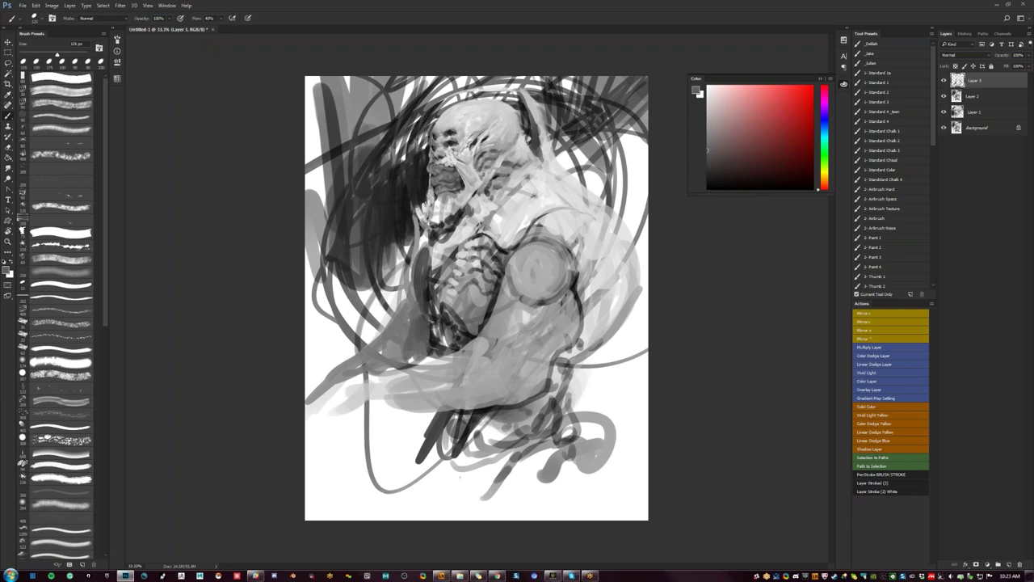
Step: Flip the canvas back and shade the near arm's elbow and forearm underside with dark and sampled grey strokes
{"action": "key", "text": "ctrl+shift+h"}
{"action": "left_click", "coordinate": [562, 380], "text": "alt"}
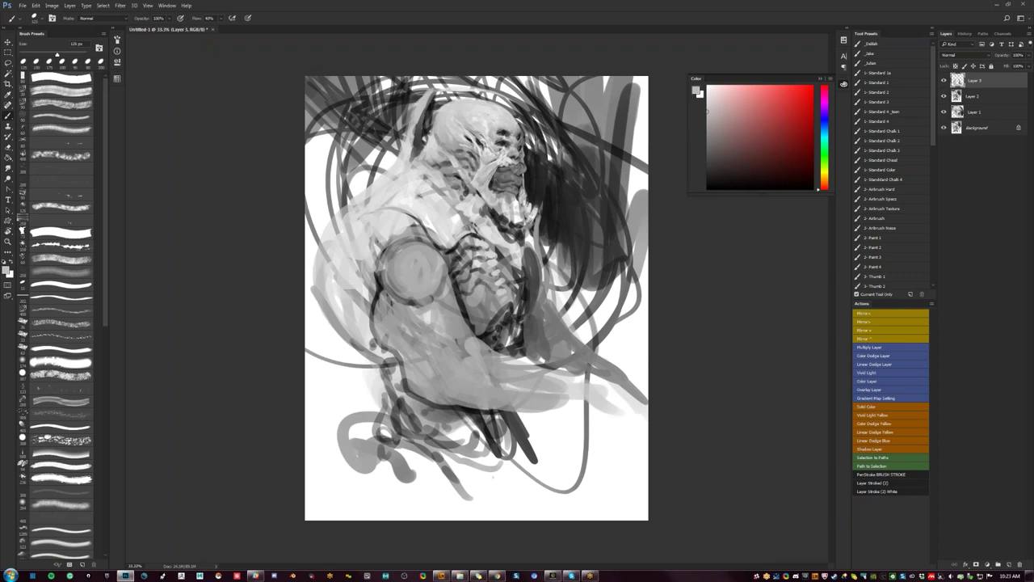
{"action": "key", "text": "d"}
{"action": "left_click_drag", "start_coordinate": [389, 286], "coordinate": [425, 362]}
{"action": "left_click", "coordinate": [416, 356], "text": "alt"}
{"action": "mouse_move", "coordinate": [382, 320]}
{"action": "left_mouse_down"}
{"action": "mouse_move", "coordinate": [413, 345]}
{"action": "mouse_move", "coordinate": [430, 400]}
{"action": "mouse_move", "coordinate": [465, 404]}
{"action": "left_mouse_up"}
{"action": "key", "text": "d"}
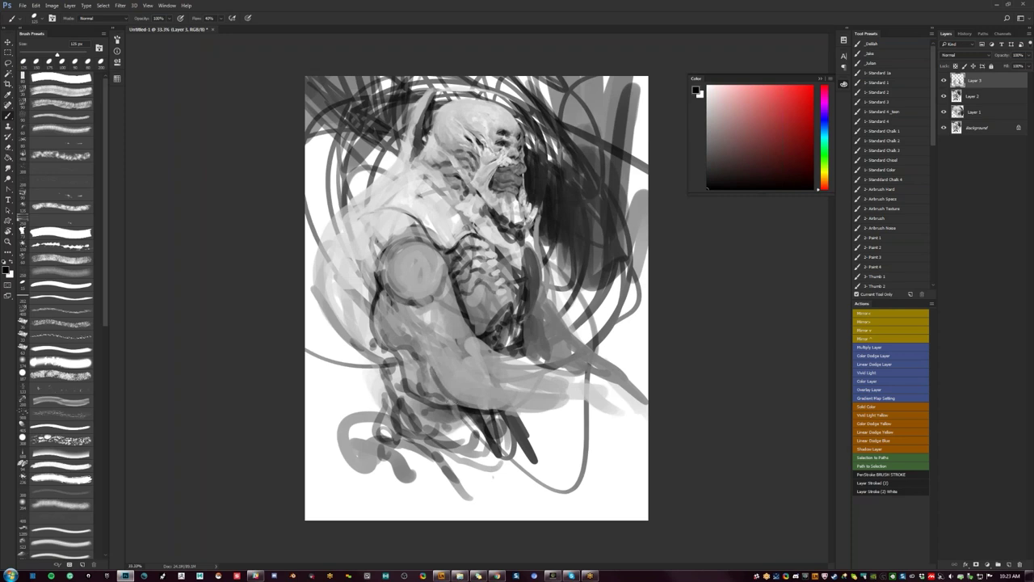
Step: Rework the near elbow and forearm with broad strokes in sampled mid greys
{"action": "left_click", "coordinate": [426, 385], "text": "alt"}
{"action": "left_click_drag", "start_coordinate": [425, 362], "coordinate": [451, 392]}
{"action": "mouse_move", "coordinate": [445, 327]}
{"action": "left_mouse_down"}
{"action": "mouse_move", "coordinate": [424, 355]}
{"action": "mouse_move", "coordinate": [431, 373]}
{"action": "left_mouse_up"}
{"action": "left_click", "coordinate": [442, 356], "text": "alt"}
{"action": "mouse_move", "coordinate": [431, 337]}
{"action": "left_mouse_down"}
{"action": "mouse_move", "coordinate": [441, 381]}
{"action": "mouse_move", "coordinate": [482, 368]}
{"action": "mouse_move", "coordinate": [482, 400]}
{"action": "mouse_move", "coordinate": [493, 402]}
{"action": "mouse_move", "coordinate": [477, 395]}
{"action": "mouse_move", "coordinate": [450, 334]}
{"action": "mouse_move", "coordinate": [531, 387]}
{"action": "left_mouse_up"}
{"action": "left_click", "coordinate": [437, 368], "text": "alt"}
{"action": "key", "text": "]"}
{"action": "left_click", "coordinate": [476, 388], "text": "alt"}
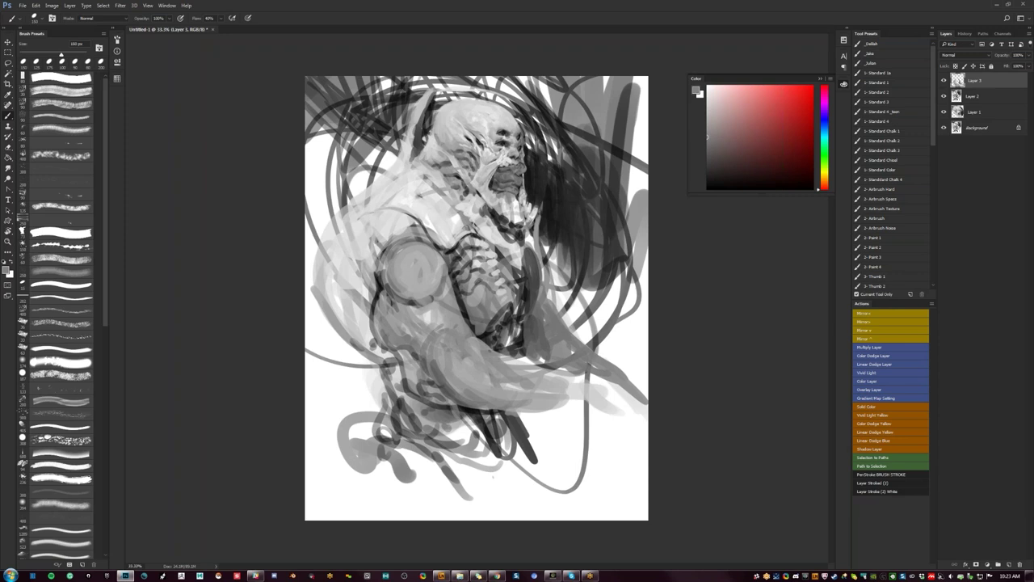
Step: Extend the canvas well below the figure with the Crop tool
{"action": "key", "text": "ctrl+alt+i"}
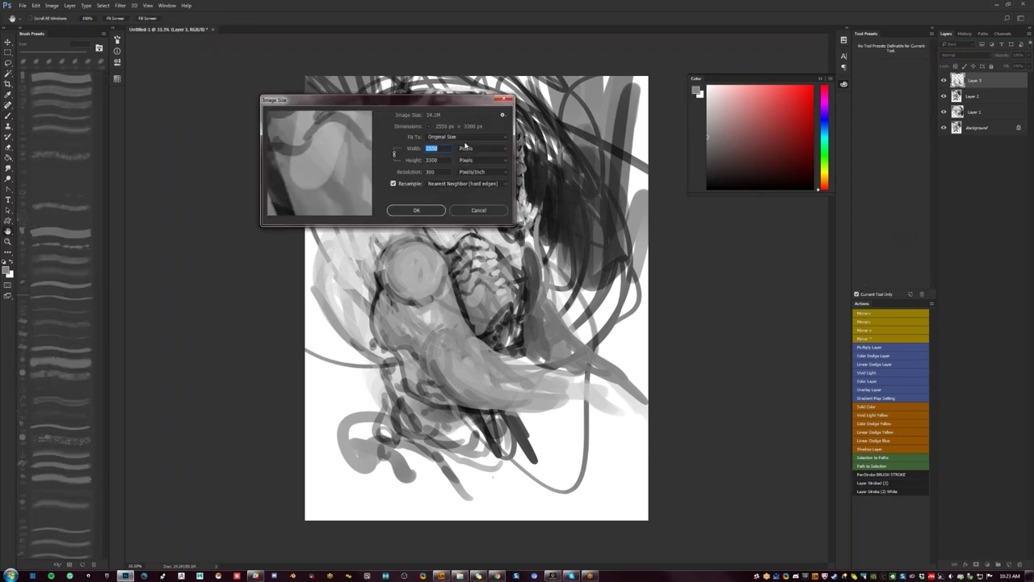
{"action": "left_click", "coordinate": [471, 211]}
{"action": "key", "text": "z"}
{"action": "left_click", "coordinate": [480, 238], "text": "alt"}
{"action": "left_click", "coordinate": [480, 238], "text": "alt"}
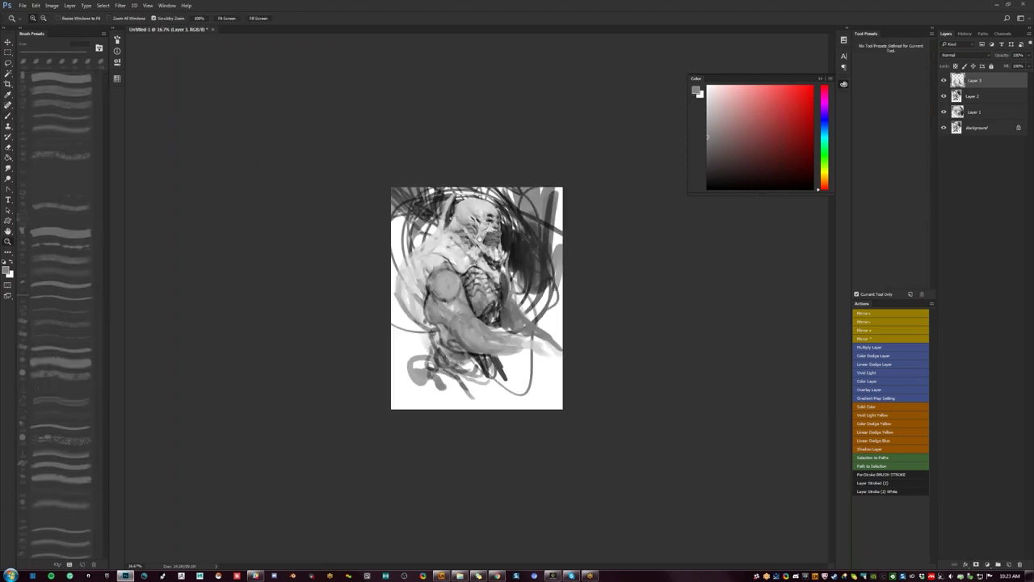
{"action": "key", "text": "f"}
{"action": "key", "text": "f"}
{"action": "key", "text": "c"}
{"action": "left_click_drag", "start_coordinate": [484, 295], "coordinate": [475, 360]}
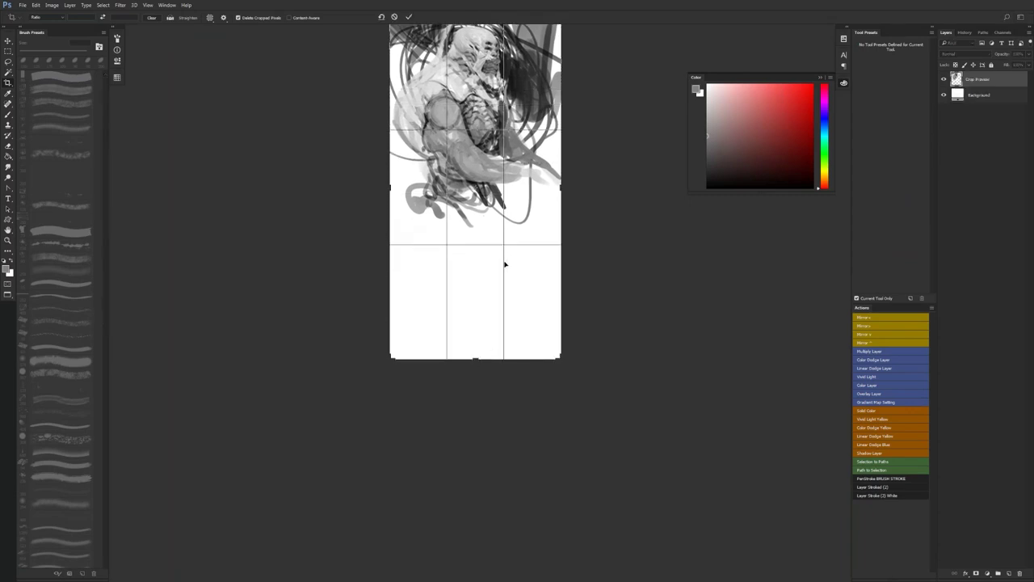
{"action": "key", "text": "Return"}
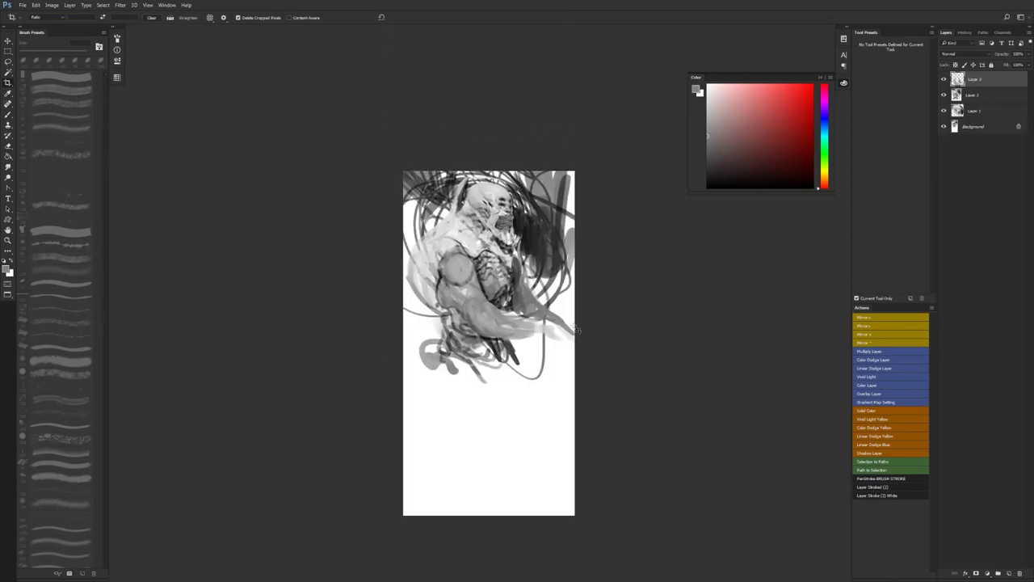
Step: Try to widen the canvas slightly on both sides of the figure
{"action": "left_click_drag", "start_coordinate": [421, 169], "coordinate": [576, 516]}
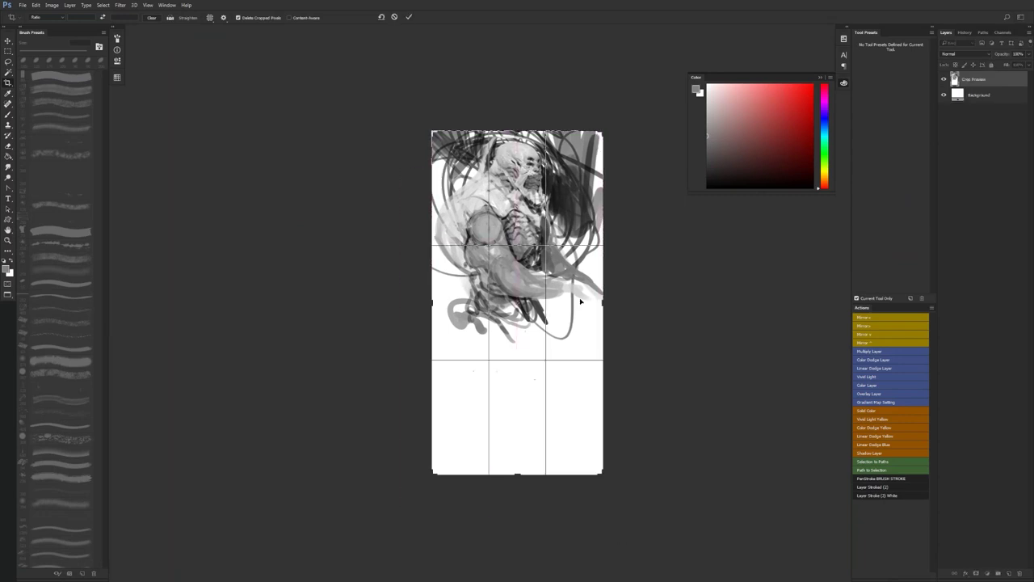
{"action": "left_click_drag", "start_coordinate": [605, 303], "coordinate": [612, 305]}
{"action": "key", "text": "Return"}
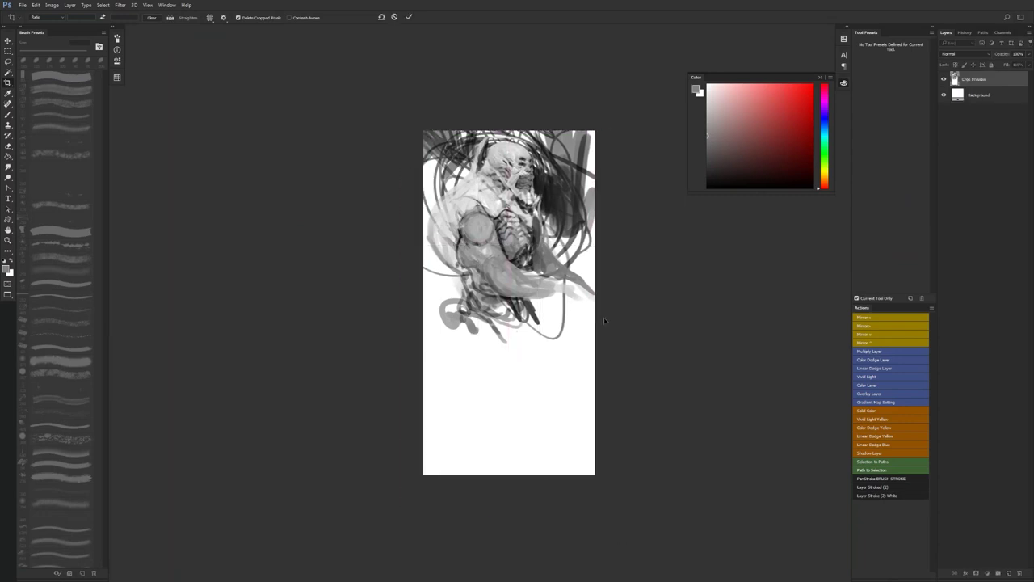
{"action": "key", "text": "z"}
{"action": "left_click_drag", "start_coordinate": [556, 245], "coordinate": [540, 274]}
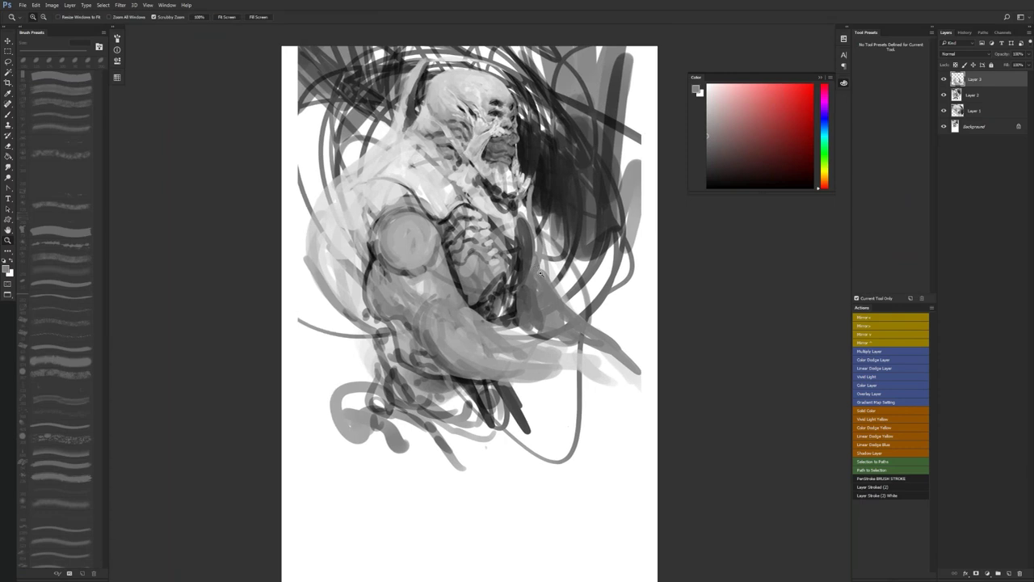
{"action": "left_click_drag", "start_coordinate": [551, 334], "coordinate": [544, 302]}
{"action": "left_click", "coordinate": [554, 344], "text": "alt"}
{"action": "left_click", "coordinate": [556, 336], "text": "alt"}
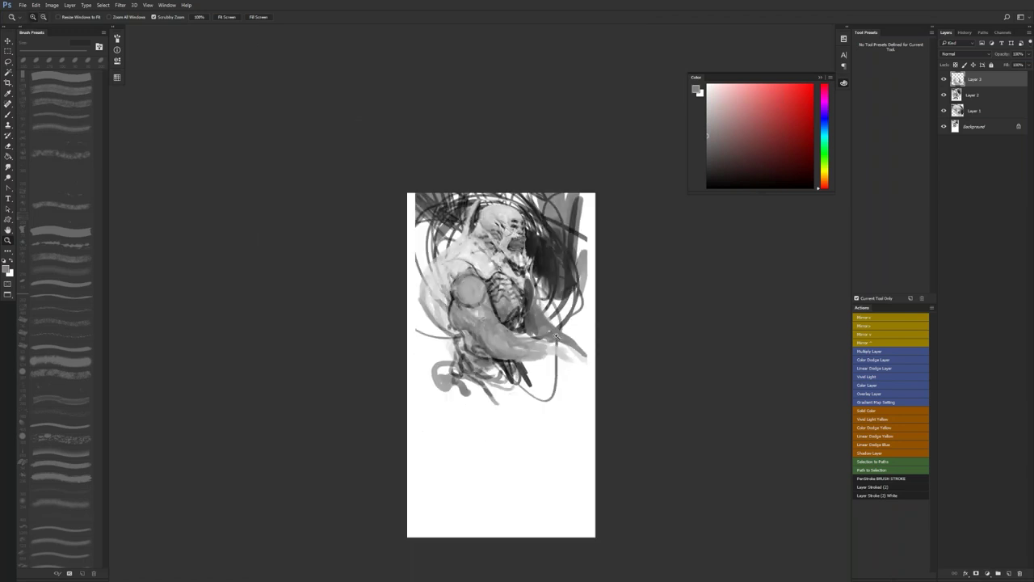
{"action": "left_click", "coordinate": [556, 338]}
{"action": "left_click", "coordinate": [553, 287]}
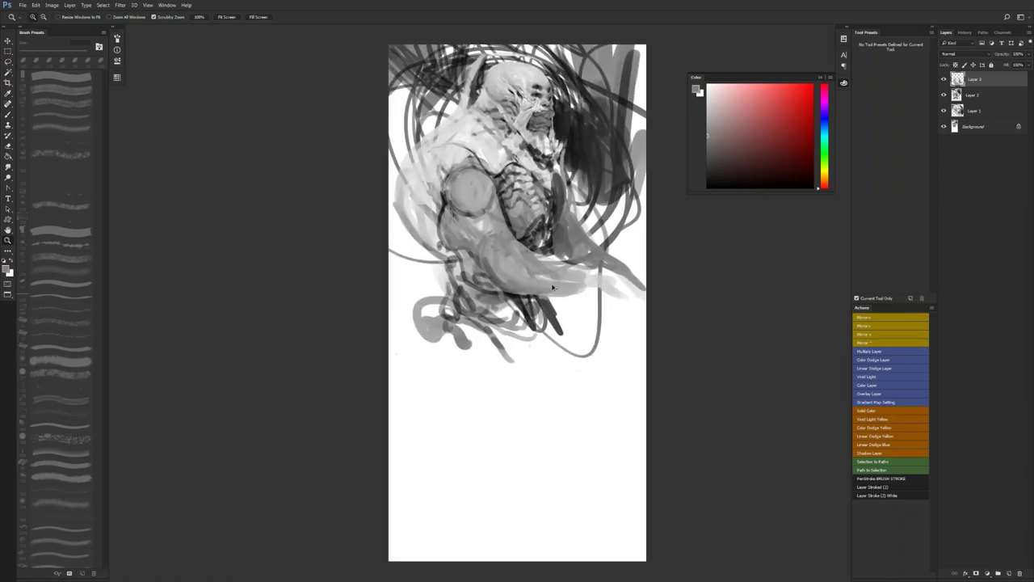
Step: Crop the canvas's bottom edge upward to shorten the empty area below the figure
{"action": "left_click_drag", "start_coordinate": [512, 261], "coordinate": [475, 233]}
{"action": "key", "text": "c"}
{"action": "left_click_drag", "start_coordinate": [480, 534], "coordinate": [480, 477]}
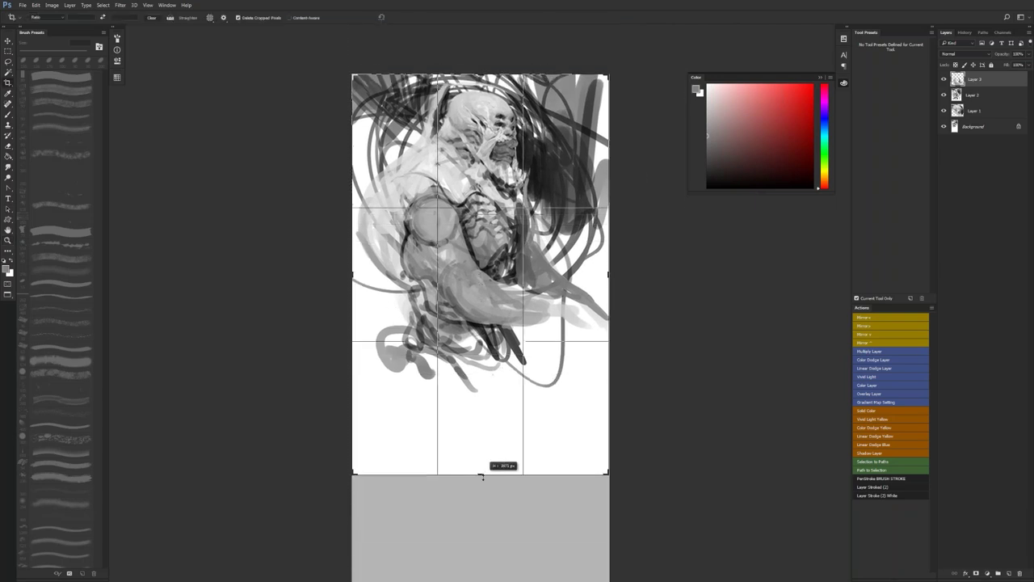
{"action": "key", "text": "Return"}
Step: Cover the scribbled background in front of the face and above it with a sampled near-black
{"action": "key", "text": "b"}
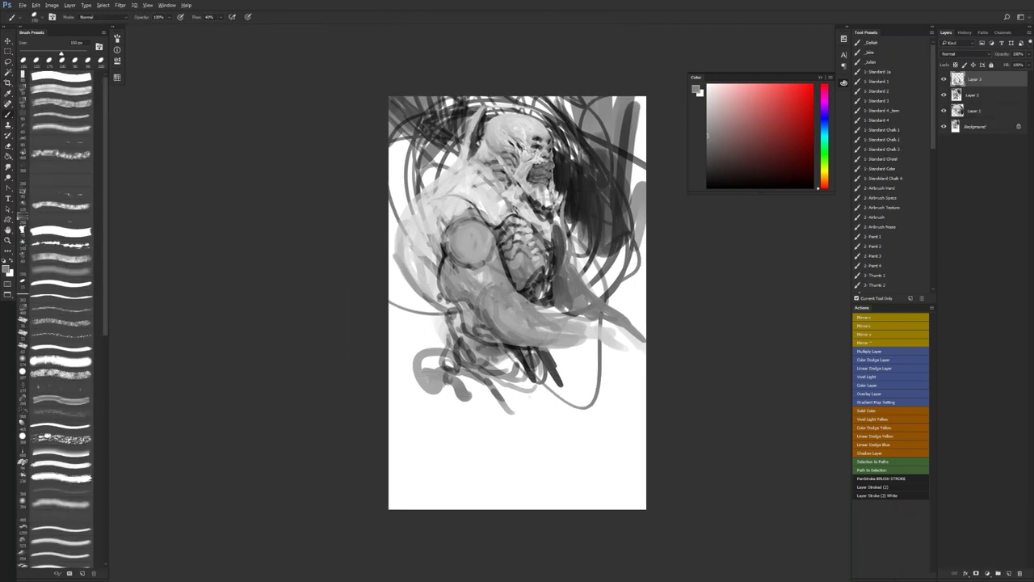
{"action": "left_click", "coordinate": [574, 181], "text": "alt"}
{"action": "mouse_move", "coordinate": [572, 155]}
{"action": "left_mouse_down"}
{"action": "mouse_move", "coordinate": [564, 136]}
{"action": "mouse_move", "coordinate": [560, 149]}
{"action": "left_mouse_up"}
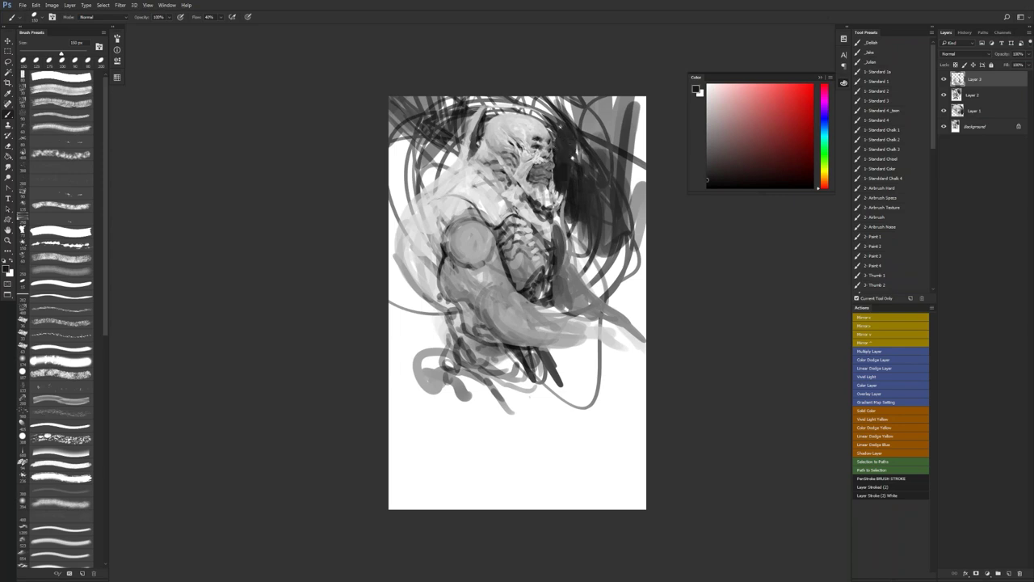
{"action": "mouse_move", "coordinate": [566, 146]}
{"action": "left_mouse_down"}
{"action": "mouse_move", "coordinate": [570, 189]}
{"action": "mouse_move", "coordinate": [578, 146]}
{"action": "mouse_move", "coordinate": [596, 215]}
{"action": "mouse_move", "coordinate": [624, 236]}
{"action": "mouse_move", "coordinate": [616, 123]}
{"action": "mouse_move", "coordinate": [576, 257]}
{"action": "mouse_move", "coordinate": [590, 267]}
{"action": "mouse_move", "coordinate": [618, 234]}
{"action": "mouse_move", "coordinate": [638, 145]}
{"action": "mouse_move", "coordinate": [612, 173]}
{"action": "mouse_move", "coordinate": [575, 80]}
{"action": "left_mouse_up"}
{"action": "key", "text": "bracketright"}
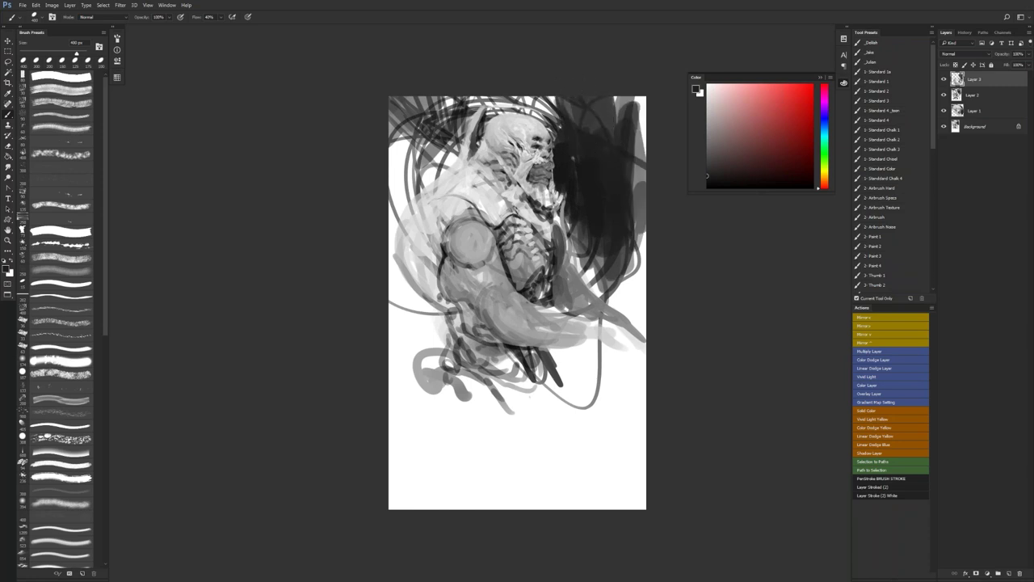
Step: Fill the background behind the back and shoulder with dark strokes, carving out the back's silhouette
{"action": "mouse_move", "coordinate": [452, 101]}
{"action": "left_mouse_down"}
{"action": "mouse_move", "coordinate": [424, 150]}
{"action": "mouse_move", "coordinate": [401, 97]}
{"action": "mouse_move", "coordinate": [435, 152]}
{"action": "mouse_move", "coordinate": [443, 129]}
{"action": "mouse_move", "coordinate": [448, 163]}
{"action": "mouse_move", "coordinate": [390, 218]}
{"action": "left_mouse_up"}
{"action": "key", "text": "bracketleft"}
{"action": "key", "text": "bracketleft"}
{"action": "key", "text": "bracketleft"}
{"action": "left_click_drag", "start_coordinate": [449, 162], "coordinate": [402, 196]}
{"action": "mouse_move", "coordinate": [404, 238]}
{"action": "left_mouse_down"}
{"action": "mouse_move", "coordinate": [396, 170]}
{"action": "mouse_move", "coordinate": [416, 153]}
{"action": "mouse_move", "coordinate": [398, 208]}
{"action": "mouse_move", "coordinate": [457, 137]}
{"action": "left_mouse_up"}
{"action": "left_click_drag", "start_coordinate": [403, 215], "coordinate": [393, 275]}
{"action": "mouse_move", "coordinate": [391, 237]}
{"action": "left_mouse_down"}
{"action": "mouse_move", "coordinate": [407, 283]}
{"action": "mouse_move", "coordinate": [396, 322]}
{"action": "mouse_move", "coordinate": [400, 275]}
{"action": "mouse_move", "coordinate": [412, 344]}
{"action": "mouse_move", "coordinate": [403, 298]}
{"action": "mouse_move", "coordinate": [420, 331]}
{"action": "left_mouse_up"}
{"action": "mouse_move", "coordinate": [413, 339]}
{"action": "left_mouse_down"}
{"action": "mouse_move", "coordinate": [396, 354]}
{"action": "mouse_move", "coordinate": [398, 376]}
{"action": "mouse_move", "coordinate": [426, 372]}
{"action": "left_mouse_up"}
Step: Extend the dark background over the head and down in front of the torso with a larger brush
{"action": "mouse_move", "coordinate": [478, 99]}
{"action": "left_mouse_down"}
{"action": "mouse_move", "coordinate": [492, 89]}
{"action": "mouse_move", "coordinate": [493, 105]}
{"action": "mouse_move", "coordinate": [504, 103]}
{"action": "mouse_move", "coordinate": [490, 114]}
{"action": "mouse_move", "coordinate": [524, 106]}
{"action": "mouse_move", "coordinate": [553, 116]}
{"action": "mouse_move", "coordinate": [588, 74]}
{"action": "mouse_move", "coordinate": [600, 150]}
{"action": "mouse_move", "coordinate": [623, 121]}
{"action": "mouse_move", "coordinate": [639, 187]}
{"action": "mouse_move", "coordinate": [634, 271]}
{"action": "left_mouse_up"}
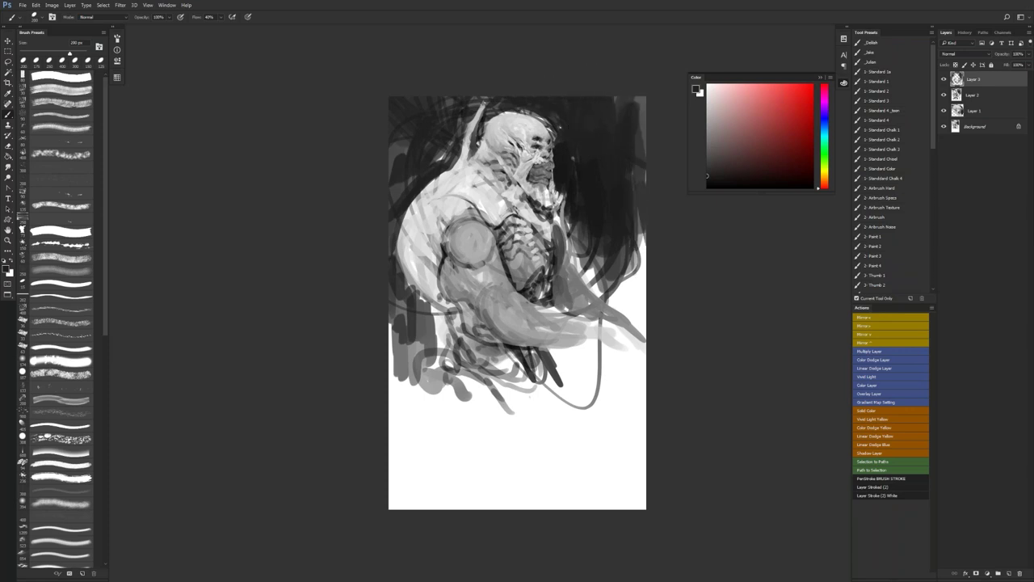
{"action": "key", "text": "bracketright"}
{"action": "key", "text": "bracketright"}
{"action": "key", "text": "bracketright"}
{"action": "key", "text": "bracketright"}
{"action": "left_click_drag", "start_coordinate": [613, 194], "coordinate": [659, 298]}
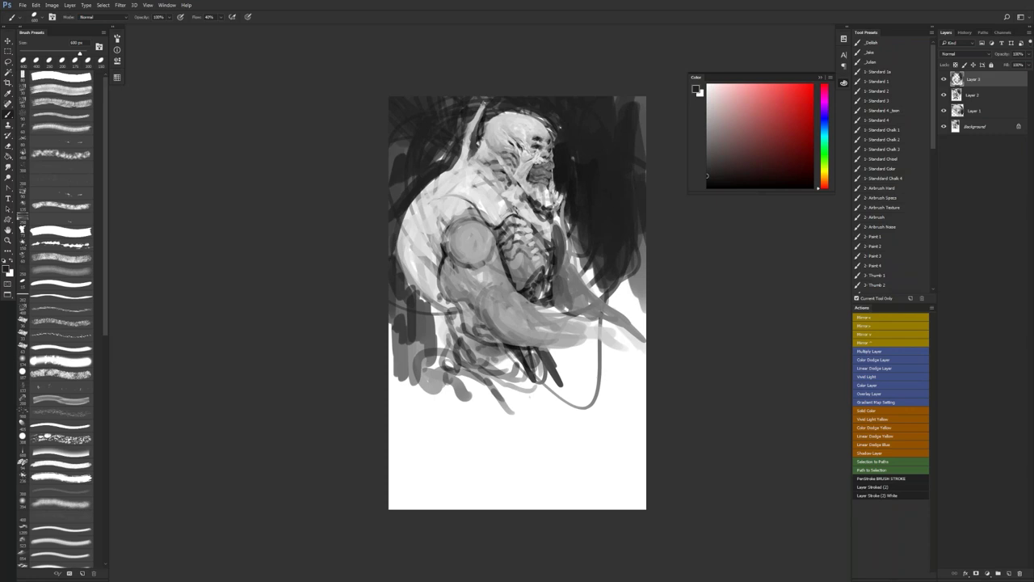
Step: Block in the waist and hips below the near arm with broad dark strokes, reaching down the front
{"action": "mouse_move", "coordinate": [456, 379]}
{"action": "left_mouse_down"}
{"action": "mouse_move", "coordinate": [459, 412]}
{"action": "mouse_move", "coordinate": [418, 368]}
{"action": "mouse_move", "coordinate": [472, 408]}
{"action": "mouse_move", "coordinate": [485, 445]}
{"action": "left_mouse_up"}
{"action": "mouse_move", "coordinate": [481, 392]}
{"action": "left_mouse_down"}
{"action": "mouse_move", "coordinate": [519, 427]}
{"action": "mouse_move", "coordinate": [525, 416]}
{"action": "mouse_move", "coordinate": [533, 444]}
{"action": "left_mouse_up"}
{"action": "key", "text": "bracketleft"}
{"action": "key", "text": "bracketleft"}
{"action": "key", "text": "bracketleft"}
{"action": "key", "text": "bracketleft"}
{"action": "mouse_move", "coordinate": [554, 379]}
{"action": "left_mouse_down"}
{"action": "mouse_move", "coordinate": [553, 447]}
{"action": "mouse_move", "coordinate": [543, 498]}
{"action": "left_mouse_up"}
Step: Extend the lower body to the canvas's bottom edge with overlapping, mostly vertical dark strokes
{"action": "mouse_move", "coordinate": [497, 459]}
{"action": "left_mouse_down"}
{"action": "mouse_move", "coordinate": [434, 416]}
{"action": "mouse_move", "coordinate": [418, 437]}
{"action": "mouse_move", "coordinate": [424, 416]}
{"action": "mouse_move", "coordinate": [456, 485]}
{"action": "mouse_move", "coordinate": [510, 469]}
{"action": "mouse_move", "coordinate": [433, 468]}
{"action": "mouse_move", "coordinate": [396, 493]}
{"action": "left_mouse_up"}
{"action": "left_click_drag", "start_coordinate": [396, 493], "coordinate": [411, 536]}
{"action": "left_click_drag", "start_coordinate": [422, 477], "coordinate": [436, 547]}
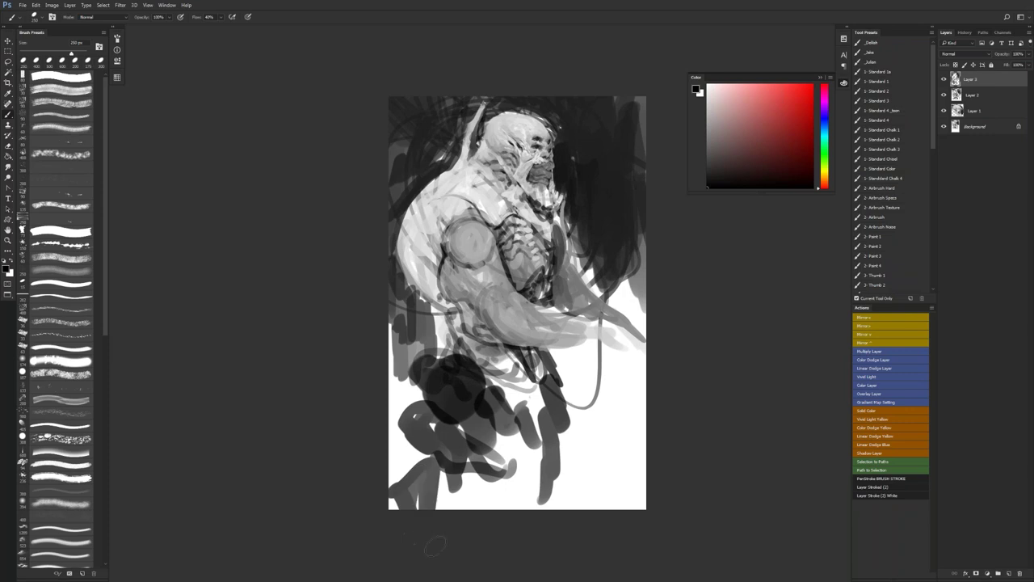
{"action": "left_click_drag", "start_coordinate": [472, 476], "coordinate": [457, 518]}
{"action": "mouse_move", "coordinate": [560, 404]}
{"action": "left_mouse_down"}
{"action": "mouse_move", "coordinate": [574, 480]}
{"action": "mouse_move", "coordinate": [557, 505]}
{"action": "left_mouse_up"}
{"action": "left_click_drag", "start_coordinate": [493, 408], "coordinate": [474, 518]}
{"action": "mouse_move", "coordinate": [517, 421]}
{"action": "left_mouse_down"}
{"action": "mouse_move", "coordinate": [501, 509]}
{"action": "mouse_move", "coordinate": [522, 491]}
{"action": "left_mouse_up"}
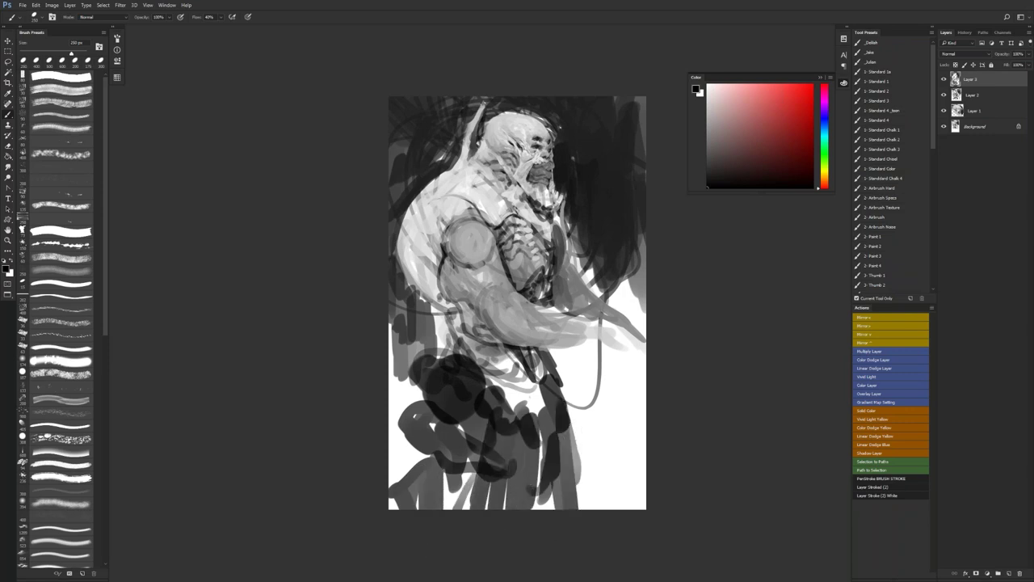
Step: Draw a long dark diagonal staff across the figure and paint grey fists at the ends of both forearms
{"action": "left_click_drag", "start_coordinate": [647, 300], "coordinate": [283, 543]}
{"action": "left_click", "coordinate": [579, 331], "text": "alt"}
{"action": "key", "text": "bracketleft"}
{"action": "mouse_move", "coordinate": [583, 333]}
{"action": "left_mouse_down"}
{"action": "mouse_move", "coordinate": [606, 336]}
{"action": "mouse_move", "coordinate": [580, 346]}
{"action": "mouse_move", "coordinate": [598, 326]}
{"action": "left_mouse_up"}
{"action": "left_click", "coordinate": [592, 311], "text": "alt"}
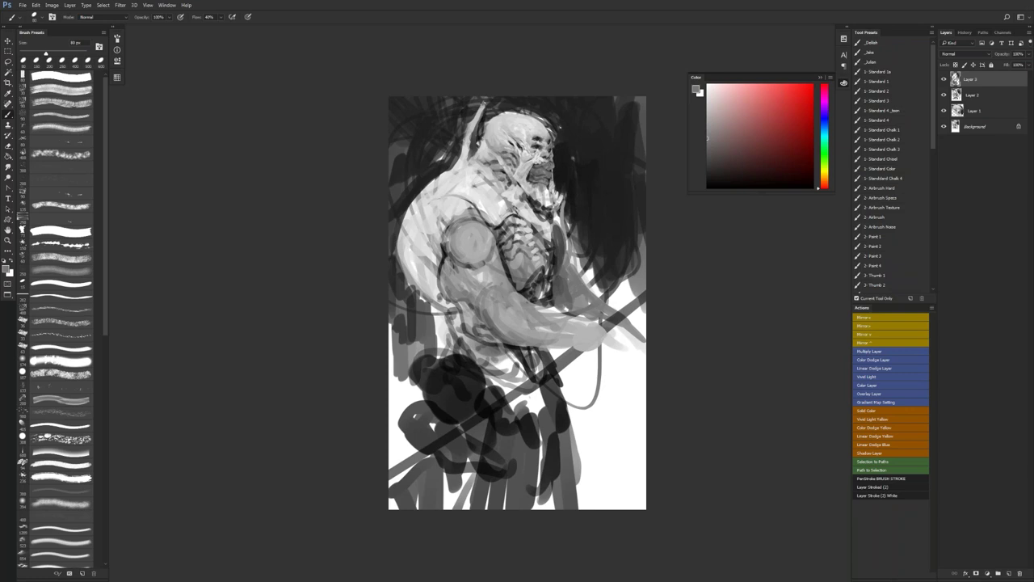
{"action": "mouse_move", "coordinate": [584, 282]}
{"action": "left_mouse_down"}
{"action": "mouse_move", "coordinate": [635, 317]}
{"action": "mouse_move", "coordinate": [626, 295]}
{"action": "left_mouse_up"}
Step: Refine both fists around the staff with dark accents and sampled greys
{"action": "key", "text": "bracketright"}
{"action": "key", "text": "bracketright"}
{"action": "key", "text": "d"}
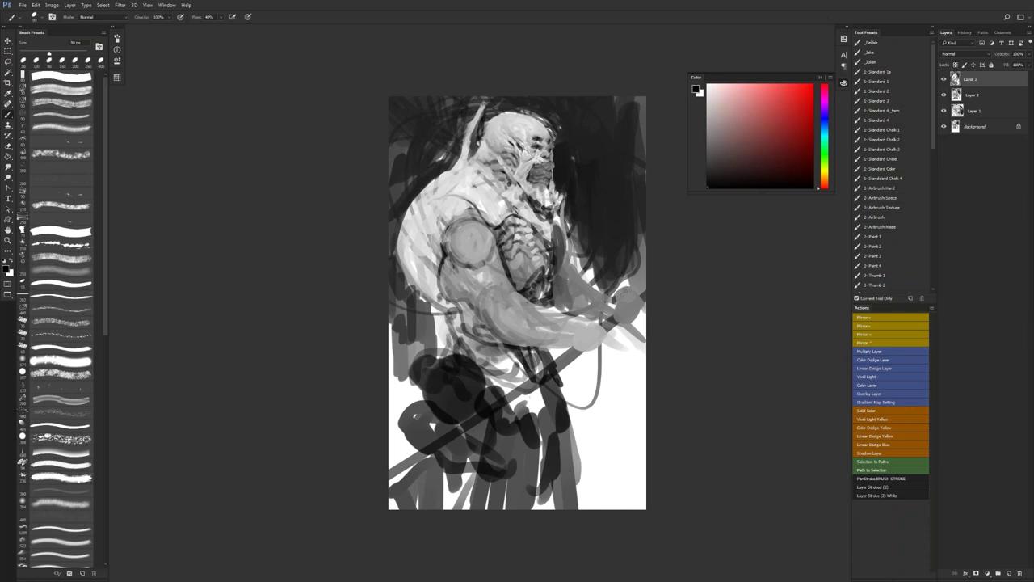
{"action": "key", "text": "bracketleft"}
{"action": "left_click", "coordinate": [619, 306], "text": "alt"}
{"action": "left_click", "coordinate": [596, 327], "text": "alt"}
{"action": "left_click_drag", "start_coordinate": [577, 354], "coordinate": [603, 343]}
Step: Check the painting mirrored, flip it back, and trim the far arm's outer edge with sampled dark strokes
{"action": "key", "text": "ctrl+shift+h"}
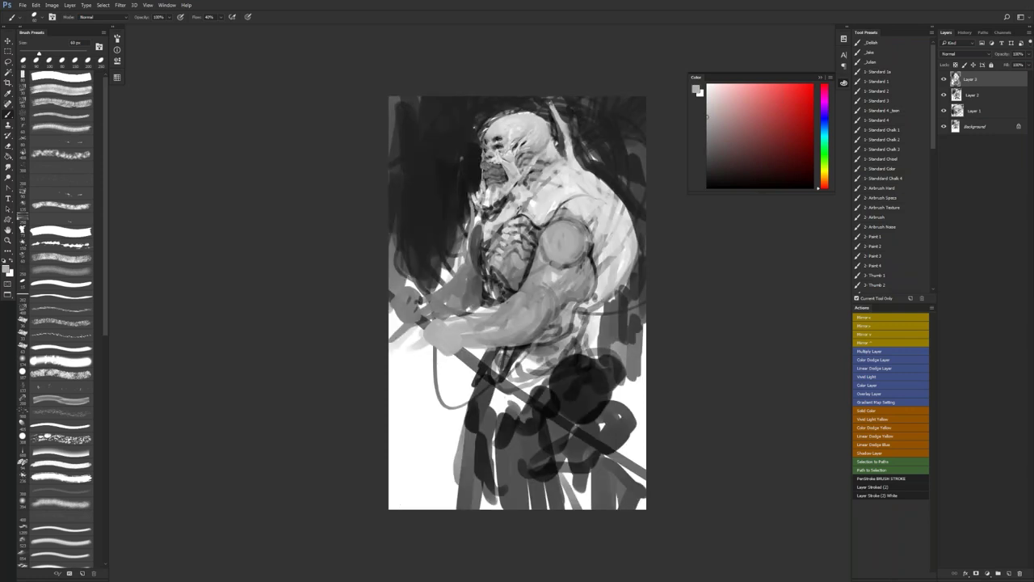
{"action": "key", "text": "F2"}
{"action": "key", "text": "x"}
{"action": "key", "text": "x"}
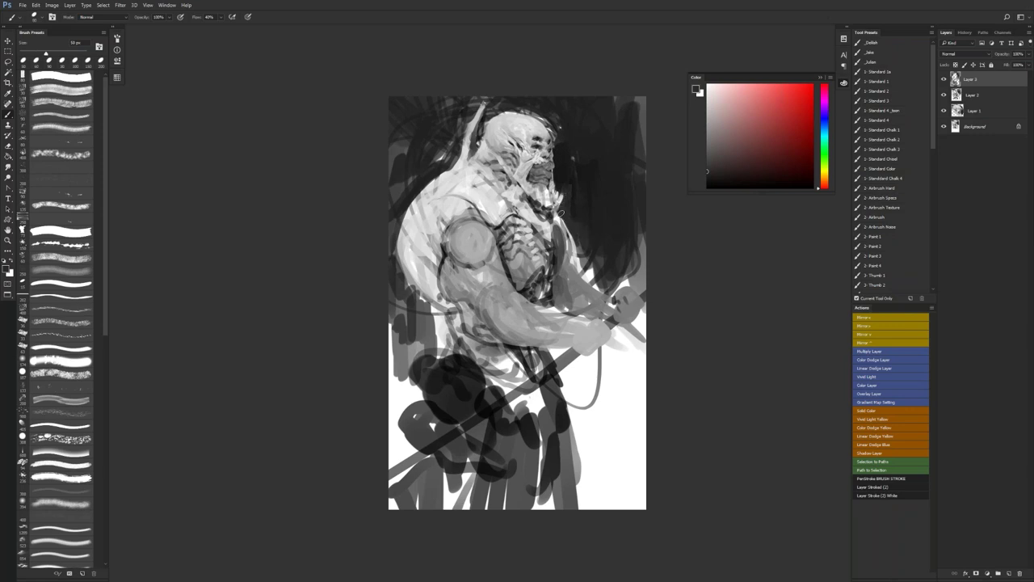
{"action": "mouse_move", "coordinate": [583, 245]}
{"action": "left_mouse_down"}
{"action": "mouse_move", "coordinate": [577, 262]}
{"action": "mouse_move", "coordinate": [591, 283]}
{"action": "left_mouse_up"}
{"action": "left_click", "coordinate": [573, 257], "text": "alt"}
{"action": "left_click", "coordinate": [588, 246], "text": "alt"}
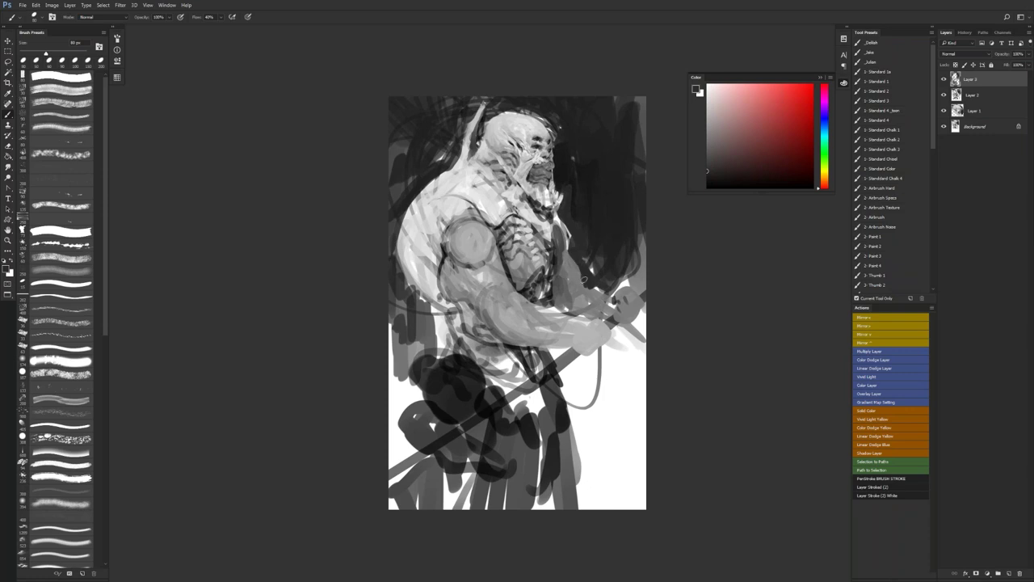
{"action": "left_click", "coordinate": [598, 289], "text": "alt"}
Step: Flip the canvas and paint a light area above the far fist with sampled tones
{"action": "key", "text": "ctrl+shift+h"}
{"action": "left_click", "coordinate": [408, 252], "text": "alt"}
{"action": "left_click_drag", "start_coordinate": [409, 248], "coordinate": [409, 261]}
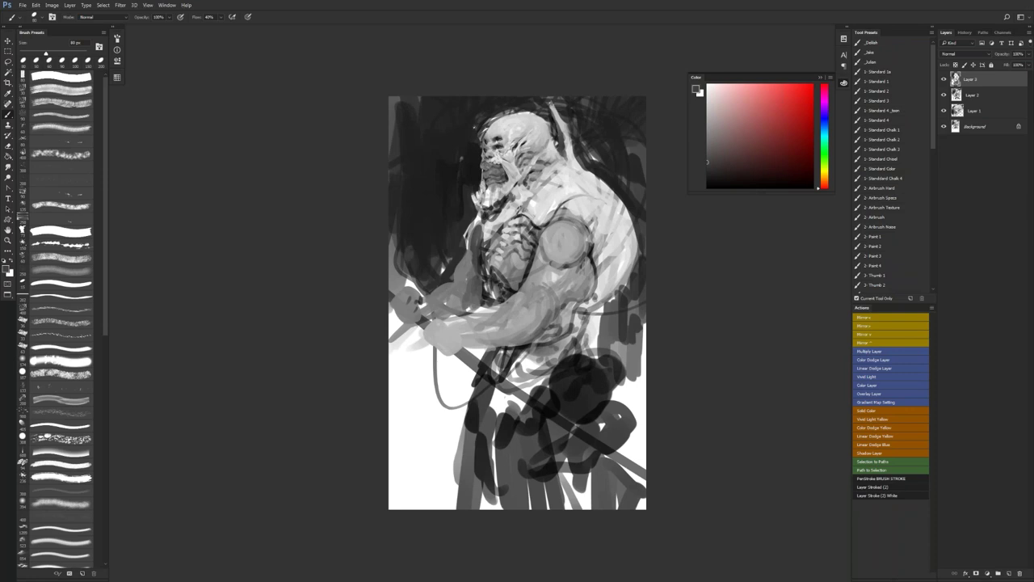
{"action": "left_click", "coordinate": [413, 284], "text": "alt"}
{"action": "left_click_drag", "start_coordinate": [413, 282], "coordinate": [401, 273]}
{"action": "mouse_move", "coordinate": [388, 237]}
{"action": "left_mouse_down"}
{"action": "mouse_move", "coordinate": [424, 279]}
{"action": "mouse_move", "coordinate": [401, 270]}
{"action": "mouse_move", "coordinate": [429, 279]}
{"action": "mouse_move", "coordinate": [419, 284]}
{"action": "mouse_move", "coordinate": [393, 237]}
{"action": "mouse_move", "coordinate": [402, 262]}
{"action": "mouse_move", "coordinate": [425, 274]}
{"action": "left_mouse_up"}
Step: Bring the dark background down over the light area above the far fist with a larger brush
{"action": "key", "text": "bracketright"}
{"action": "key", "text": "bracketright"}
{"action": "key", "text": "bracketright"}
{"action": "left_click", "coordinate": [429, 275], "text": "alt"}
{"action": "left_click", "coordinate": [402, 227], "text": "alt"}
{"action": "left_click_drag", "start_coordinate": [428, 264], "coordinate": [437, 273]}
{"action": "left_click", "coordinate": [411, 231], "text": "alt"}
{"action": "mouse_move", "coordinate": [391, 218]}
{"action": "left_mouse_down"}
{"action": "mouse_move", "coordinate": [390, 247]}
{"action": "mouse_move", "coordinate": [401, 252]}
{"action": "left_mouse_up"}
{"action": "mouse_move", "coordinate": [412, 229]}
{"action": "left_mouse_down"}
{"action": "mouse_move", "coordinate": [421, 258]}
{"action": "mouse_move", "coordinate": [444, 276]}
{"action": "left_mouse_up"}
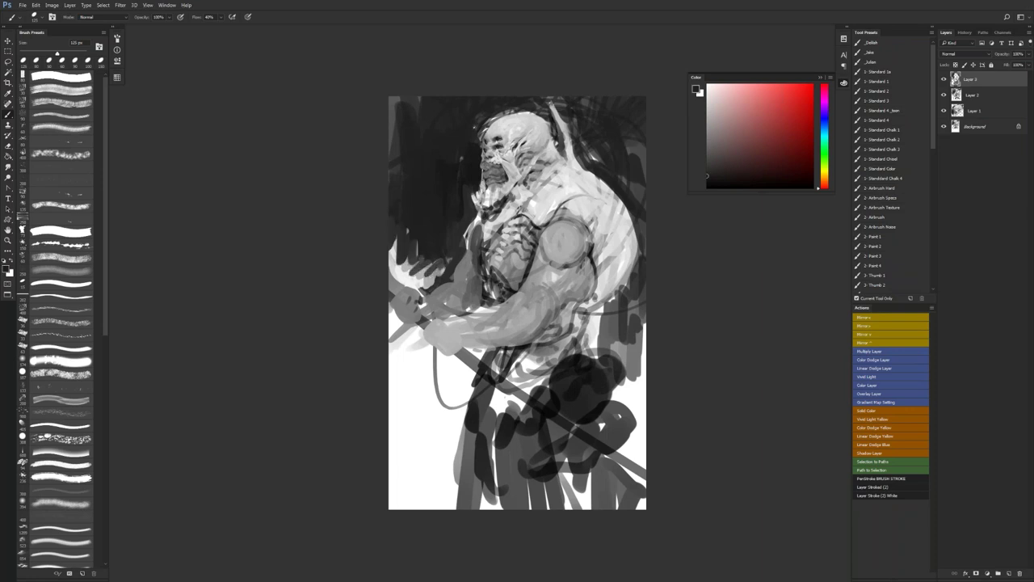
Step: Try to trim the forehead and crown outline with sampled dark strokes
{"action": "left_click", "coordinate": [479, 131], "text": "alt"}
{"action": "left_click_drag", "start_coordinate": [475, 142], "coordinate": [487, 127]}
{"action": "left_click_drag", "start_coordinate": [485, 127], "coordinate": [502, 114]}
{"action": "mouse_move", "coordinate": [492, 121]}
{"action": "left_mouse_down"}
{"action": "mouse_move", "coordinate": [472, 149]}
{"action": "mouse_move", "coordinate": [493, 113]}
{"action": "left_mouse_up"}
{"action": "key", "text": "ctrl+alt+z"}
{"action": "key", "text": "ctrl+alt+z"}
{"action": "key", "text": "ctrl+alt+z"}
{"action": "key", "text": "ctrl+alt+z"}
{"action": "key", "text": "ctrl+alt+z"}
Step: Repaint the dark background around the forehead and crown with sampled tones
{"action": "left_click", "coordinate": [487, 107], "text": "alt"}
{"action": "mouse_move", "coordinate": [486, 122]}
{"action": "left_mouse_down"}
{"action": "mouse_move", "coordinate": [494, 112]}
{"action": "mouse_move", "coordinate": [472, 149]}
{"action": "mouse_move", "coordinate": [495, 114]}
{"action": "mouse_move", "coordinate": [517, 109]}
{"action": "left_mouse_up"}
{"action": "left_click", "coordinate": [472, 130], "text": "alt"}
{"action": "left_click", "coordinate": [463, 196], "text": "alt"}
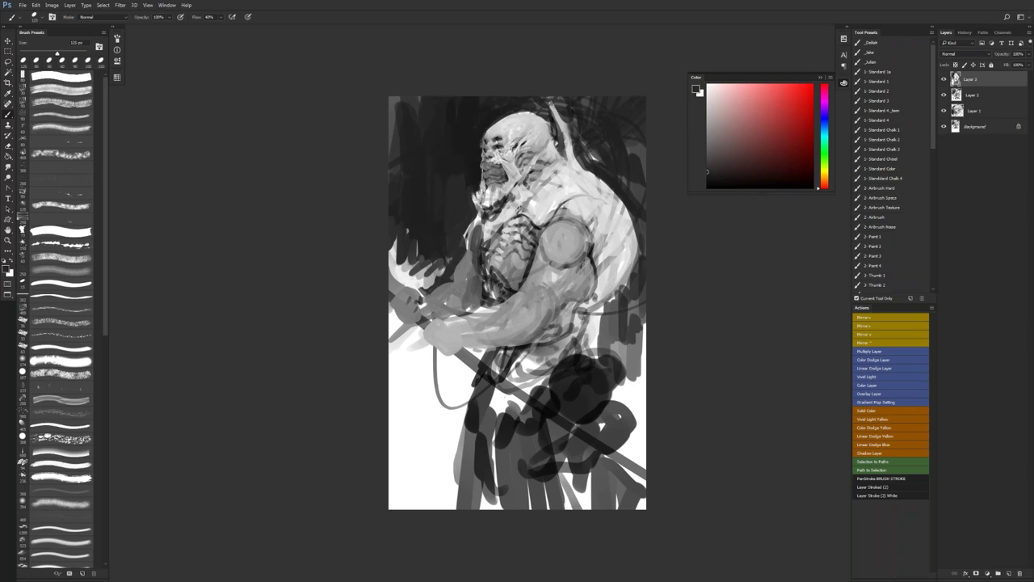
Step: Add a short grey spike rising behind the crown with a smaller brush and sampled tones
{"action": "left_click", "coordinate": [582, 144], "text": "alt"}
{"action": "key", "text": "["}
{"action": "key", "text": "["}
{"action": "left_click", "coordinate": [535, 118], "text": "alt"}
{"action": "left_click_drag", "start_coordinate": [532, 111], "coordinate": [531, 97]}
{"action": "left_click", "coordinate": [535, 98], "text": "alt"}
{"action": "left_click", "coordinate": [531, 116], "text": "alt"}
Step: Darken the gap between the back of the head and the large spike with black
{"action": "key", "text": "d"}
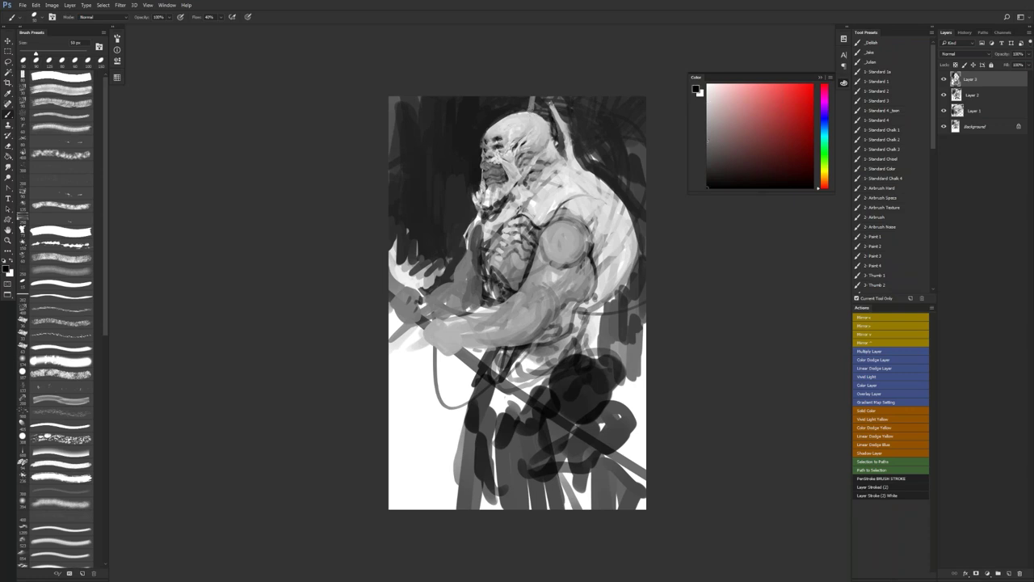
{"action": "left_click_drag", "start_coordinate": [551, 125], "coordinate": [556, 139]}
{"action": "left_click", "coordinate": [557, 135], "text": "alt"}
{"action": "left_click", "coordinate": [557, 134], "text": "alt"}
{"action": "left_click", "coordinate": [557, 133], "text": "alt"}
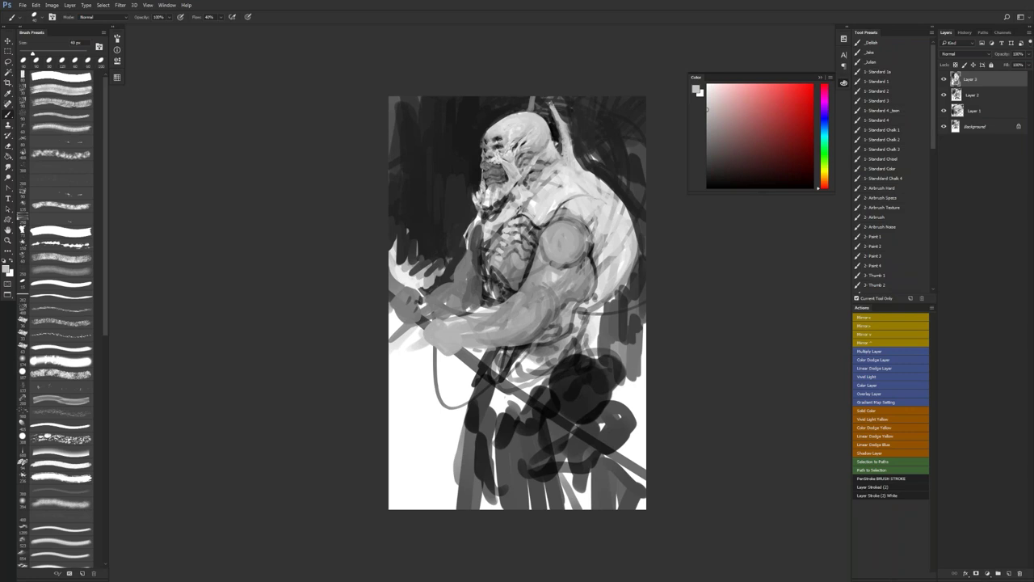
Step: Flip the canvas back and paint a row of light grey spikes fanning out along the shoulder and back
{"action": "key", "text": "ctrl+shift+h"}
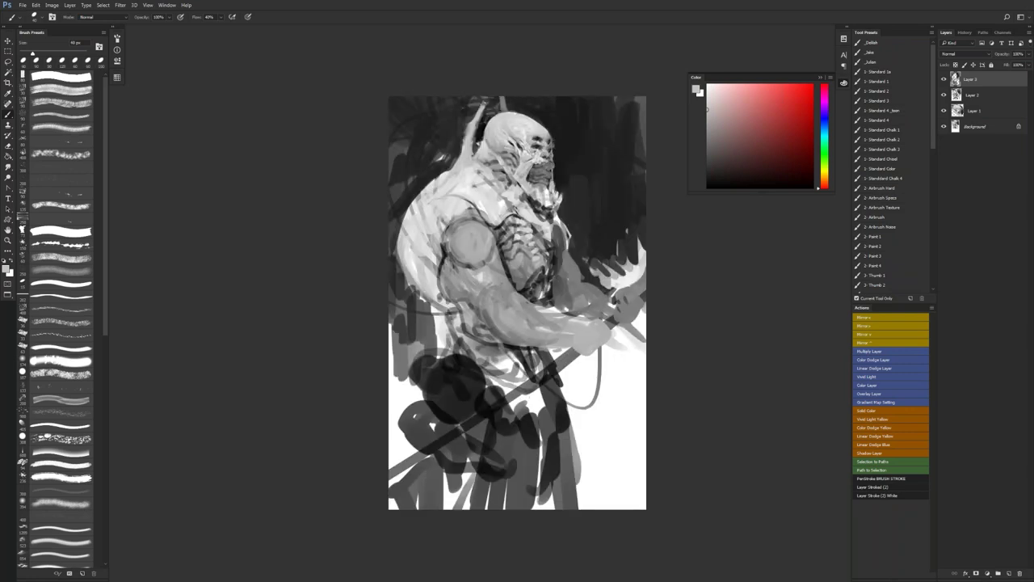
{"action": "left_click_drag", "start_coordinate": [444, 180], "coordinate": [452, 103]}
{"action": "key", "text": "bracketleft"}
{"action": "key", "text": "bracketleft"}
{"action": "key", "text": "bracketleft"}
{"action": "key", "text": "bracketleft"}
{"action": "mouse_move", "coordinate": [430, 183]}
{"action": "left_mouse_down"}
{"action": "mouse_move", "coordinate": [413, 143]}
{"action": "mouse_move", "coordinate": [414, 163]}
{"action": "mouse_move", "coordinate": [425, 175]}
{"action": "mouse_move", "coordinate": [412, 127]}
{"action": "left_mouse_up"}
{"action": "mouse_move", "coordinate": [420, 199]}
{"action": "left_mouse_down"}
{"action": "mouse_move", "coordinate": [384, 188]}
{"action": "mouse_move", "coordinate": [418, 195]}
{"action": "mouse_move", "coordinate": [403, 209]}
{"action": "mouse_move", "coordinate": [384, 187]}
{"action": "mouse_move", "coordinate": [395, 221]}
{"action": "mouse_move", "coordinate": [385, 268]}
{"action": "left_mouse_up"}
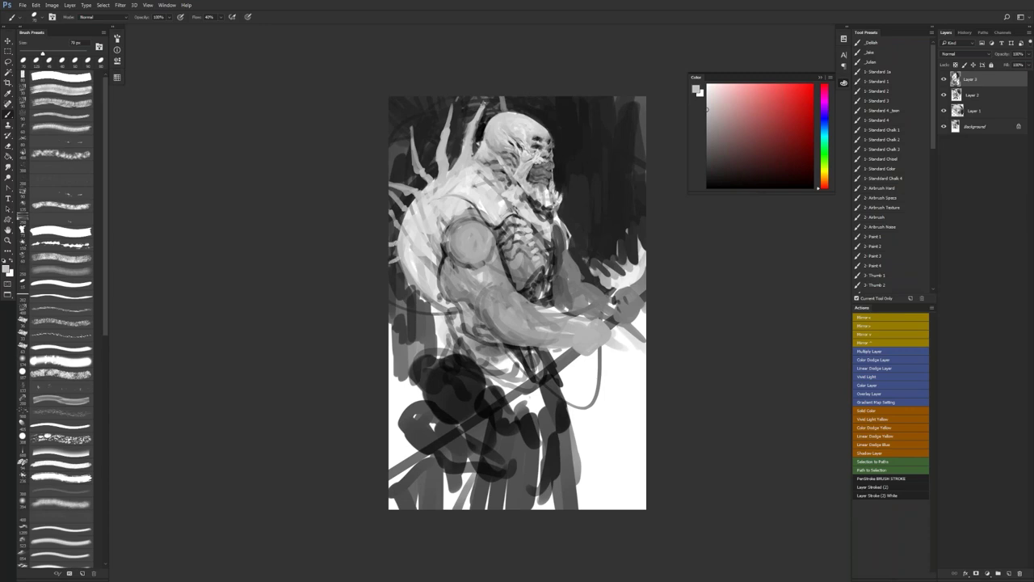
Step: Flip the canvas and sharpen the front edge of the face with black and sampled tones
{"action": "key", "text": "z"}
{"action": "left_click", "coordinate": [537, 291], "text": "alt"}
{"action": "left_click", "coordinate": [538, 292], "text": "alt"}
{"action": "key", "text": "ctrl+shift+h"}
{"action": "key", "text": "ctrl+space"}
{"action": "left_click", "coordinate": [562, 251]}
{"action": "left_click", "coordinate": [562, 251]}
{"action": "left_click", "coordinate": [562, 252]}
{"action": "left_click", "coordinate": [469, 154]}
{"action": "key", "text": "b"}
{"action": "key", "text": "d"}
{"action": "left_click_drag", "start_coordinate": [399, 163], "coordinate": [397, 174]}
{"action": "left_click", "coordinate": [392, 165], "text": "alt"}
{"action": "left_click", "coordinate": [399, 161], "text": "alt"}
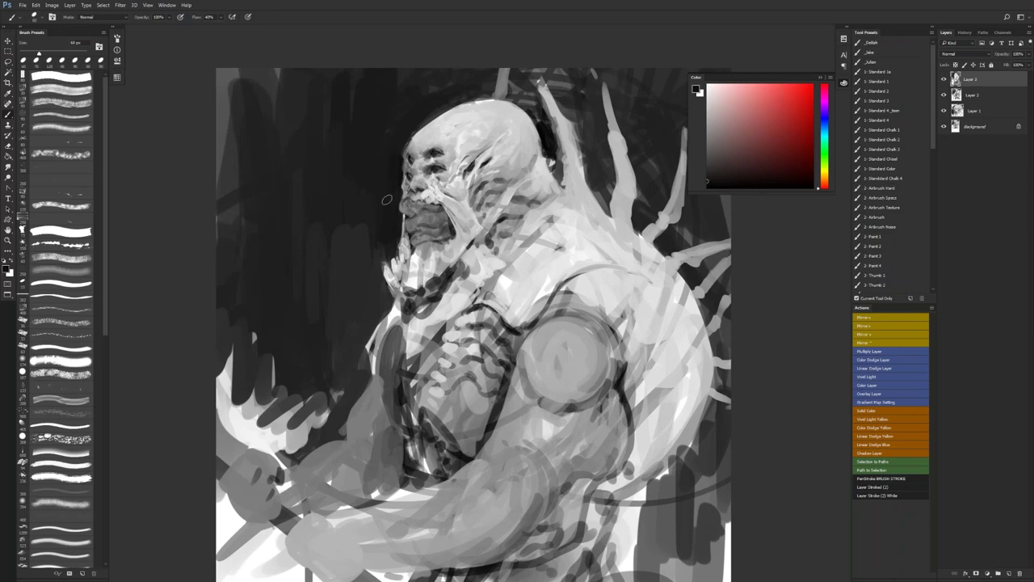
Step: Flip the canvas and rework the round shoulder pad with a sampled grey
{"action": "key", "text": "z"}
{"action": "left_click_drag", "start_coordinate": [408, 314], "coordinate": [311, 317]}
{"action": "key", "text": "F2"}
{"action": "left_click_drag", "start_coordinate": [490, 421], "coordinate": [501, 260]}
{"action": "left_click", "coordinate": [501, 260]}
{"action": "left_click_drag", "start_coordinate": [463, 185], "coordinate": [520, 280]}
{"action": "key", "text": "b"}
{"action": "left_click", "coordinate": [417, 233], "text": "alt"}
{"action": "mouse_move", "coordinate": [411, 231]}
{"action": "left_mouse_down"}
{"action": "mouse_move", "coordinate": [422, 241]}
{"action": "mouse_move", "coordinate": [414, 225]}
{"action": "mouse_move", "coordinate": [425, 236]}
{"action": "mouse_move", "coordinate": [436, 211]}
{"action": "mouse_move", "coordinate": [435, 230]}
{"action": "left_mouse_up"}
Step: Paint a scalloped black edge around the top and back of the shoulder pad, and flip the canvas back
{"action": "key", "text": "]"}
{"action": "key", "text": "bracketleft"}
{"action": "key", "text": "d"}
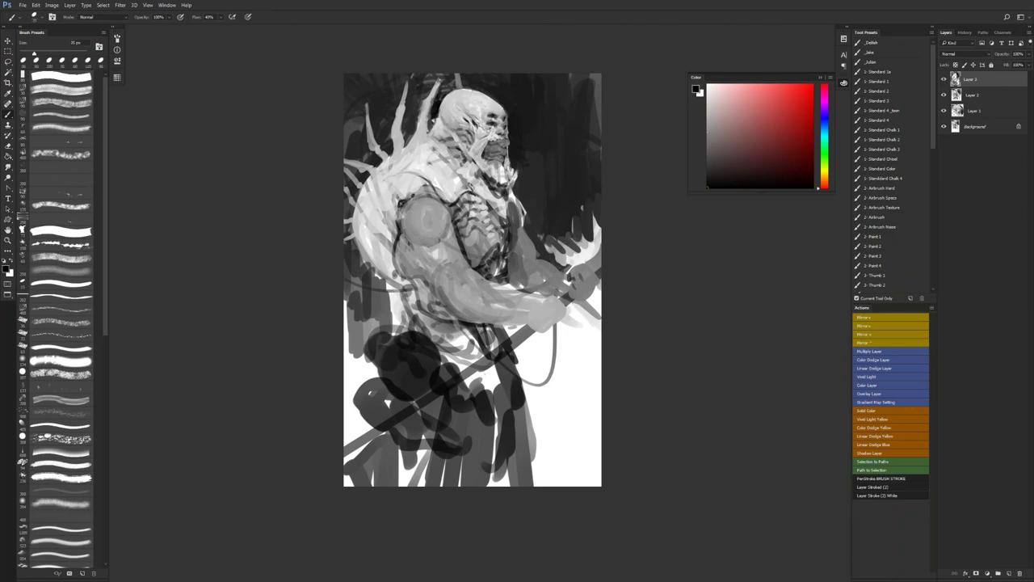
{"action": "left_click_drag", "start_coordinate": [425, 191], "coordinate": [433, 194]}
{"action": "key", "text": "F2"}
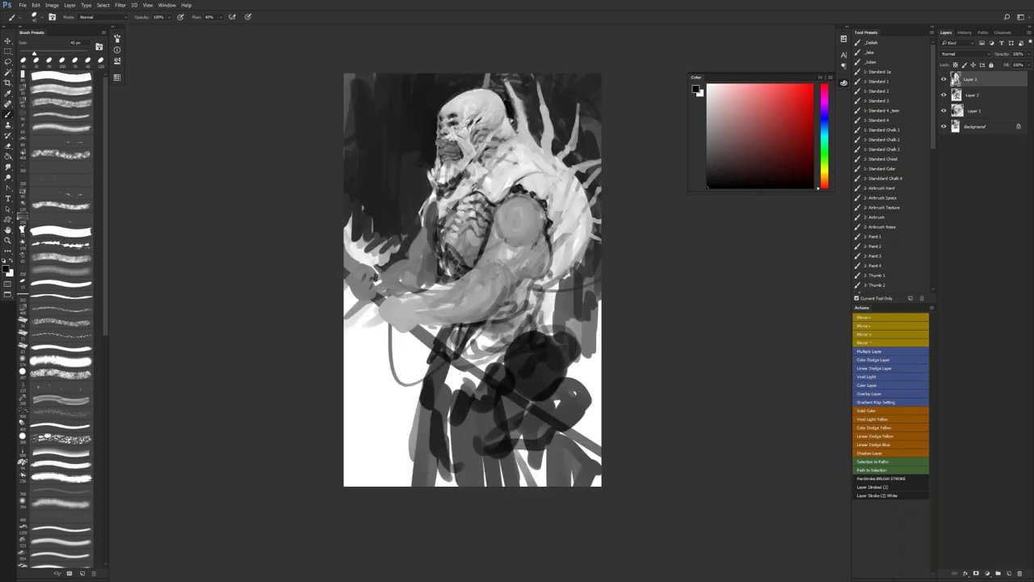
Step: Clean up the light shroud edge behind the shoulder with a sampled light grey
{"action": "scroll", "coordinate": [520, 195], "scroll_direction": "up", "scroll_amount": 1}
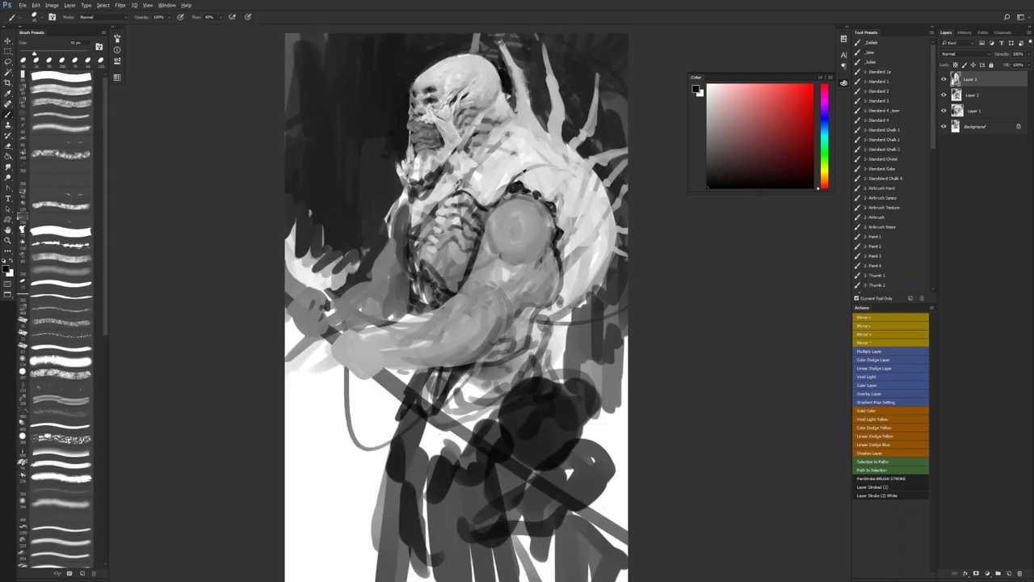
{"action": "key", "text": "x"}
{"action": "left_click", "coordinate": [540, 171], "text": "alt"}
{"action": "left_click_drag", "start_coordinate": [562, 196], "coordinate": [559, 229]}
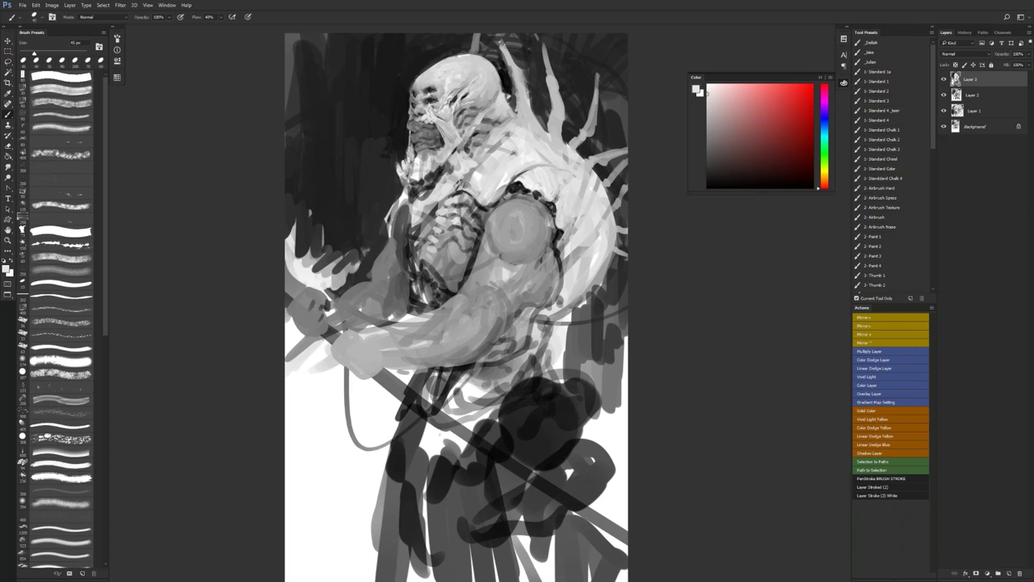
Step: Darken the front edge of the chest below the jaw with black
{"action": "key", "text": "x"}
{"action": "mouse_move", "coordinate": [456, 189]}
{"action": "left_mouse_down"}
{"action": "mouse_move", "coordinate": [480, 203]}
{"action": "mouse_move", "coordinate": [413, 226]}
{"action": "mouse_move", "coordinate": [404, 205]}
{"action": "mouse_move", "coordinate": [383, 254]}
{"action": "left_mouse_up"}
{"action": "key", "text": "x"}
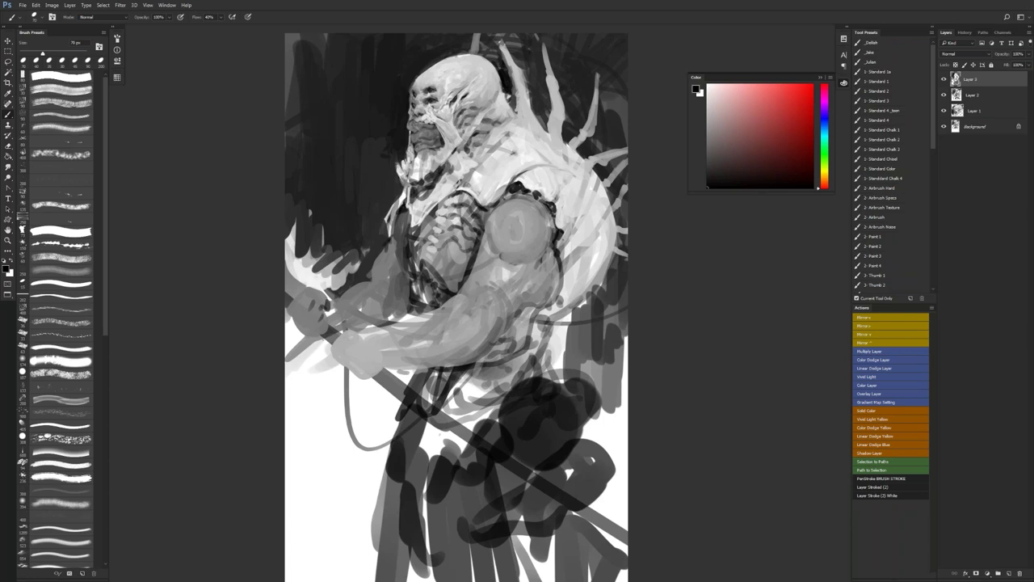
Step: Paint a spiral marking on the near forearm and curved lines on the shoulder pad with darker sampled greys
{"action": "mouse_move", "coordinate": [402, 367]}
{"action": "left_mouse_down"}
{"action": "mouse_move", "coordinate": [459, 349]}
{"action": "mouse_move", "coordinate": [475, 325]}
{"action": "mouse_move", "coordinate": [477, 340]}
{"action": "mouse_move", "coordinate": [467, 326]}
{"action": "mouse_move", "coordinate": [454, 357]}
{"action": "mouse_move", "coordinate": [439, 345]}
{"action": "left_mouse_up"}
{"action": "left_click", "coordinate": [476, 331], "text": "alt"}
{"action": "left_click", "coordinate": [467, 327], "text": "alt"}
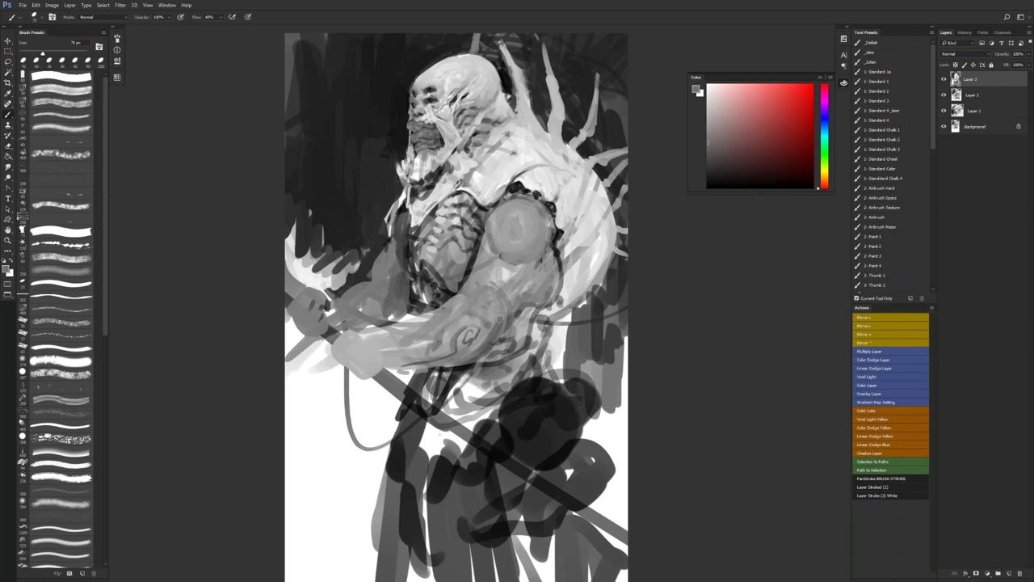
{"action": "mouse_move", "coordinate": [520, 256]}
{"action": "left_mouse_down"}
{"action": "mouse_move", "coordinate": [522, 225]}
{"action": "mouse_move", "coordinate": [538, 214]}
{"action": "mouse_move", "coordinate": [543, 223]}
{"action": "left_mouse_up"}
{"action": "left_click", "coordinate": [536, 225], "text": "alt"}
Step: Flip the canvas, stamp the visible artwork onto a new layer and lightly smudge the side of the head
{"action": "key", "text": "z"}
{"action": "mouse_move", "coordinate": [515, 313]}
{"action": "left_mouse_down"}
{"action": "mouse_move", "coordinate": [485, 319]}
{"action": "mouse_move", "coordinate": [439, 305]}
{"action": "left_mouse_up"}
{"action": "key", "text": "F2"}
{"action": "left_click", "coordinate": [480, 325]}
{"action": "left_click", "coordinate": [480, 326]}
{"action": "left_click", "coordinate": [489, 132]}
{"action": "key", "text": "b"}
{"action": "key", "text": "x"}
{"action": "key", "text": "r"}
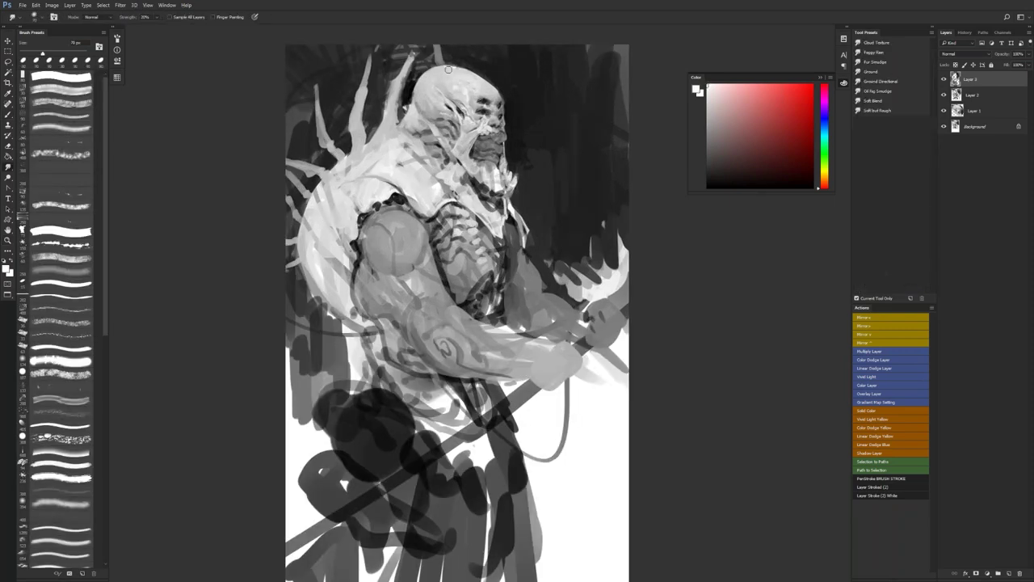
{"action": "key", "text": "ctrl+shift+alt+n"}
{"action": "key", "text": "bracketright"}
{"action": "key", "text": "bracketleft"}
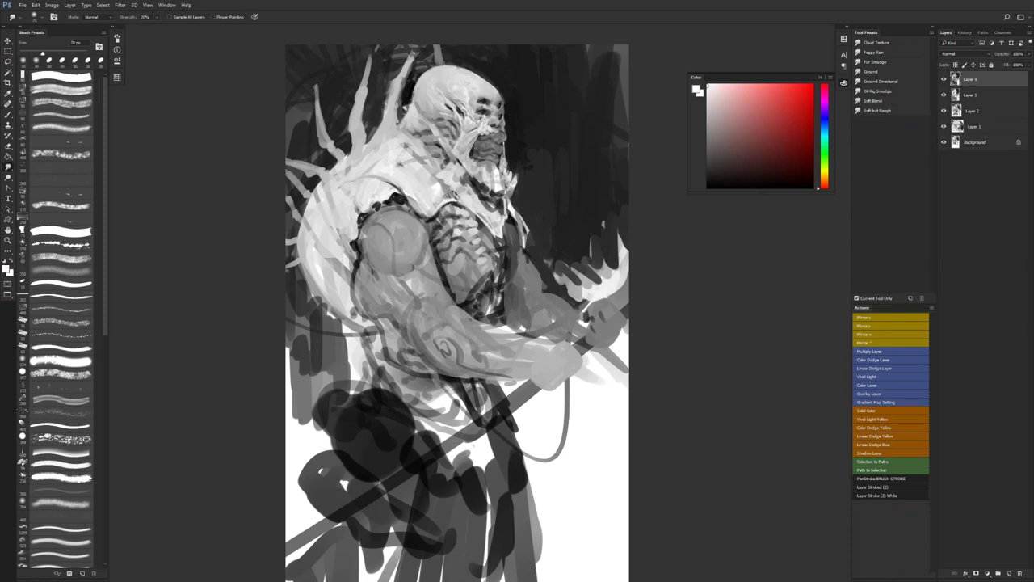
{"action": "left_click_drag", "start_coordinate": [436, 105], "coordinate": [437, 106]}
{"action": "key", "text": "bracketright"}
{"action": "key", "text": "bracketright"}
Step: Blend the neck and collar with a larger brush and sampled light greys
{"action": "key", "text": "b"}
{"action": "key", "text": "bracketright"}
{"action": "key", "text": "bracketright"}
{"action": "key", "text": "bracketright"}
{"action": "key", "text": "bracketright"}
{"action": "key", "text": "bracketright"}
{"action": "key", "text": "bracketright"}
{"action": "right_click", "coordinate": [432, 162]}
{"action": "left_click", "coordinate": [500, 200]}
{"action": "key", "text": "Return"}
{"action": "left_click", "coordinate": [420, 164], "text": "alt"}
{"action": "left_click", "coordinate": [415, 163], "text": "alt"}
{"action": "left_click", "coordinate": [409, 167], "text": "alt"}
{"action": "left_click", "coordinate": [402, 170], "text": "alt"}
{"action": "left_click", "coordinate": [417, 172], "text": "alt"}
{"action": "left_click_drag", "start_coordinate": [424, 168], "coordinate": [431, 181]}
{"action": "left_click", "coordinate": [436, 173], "text": "alt"}
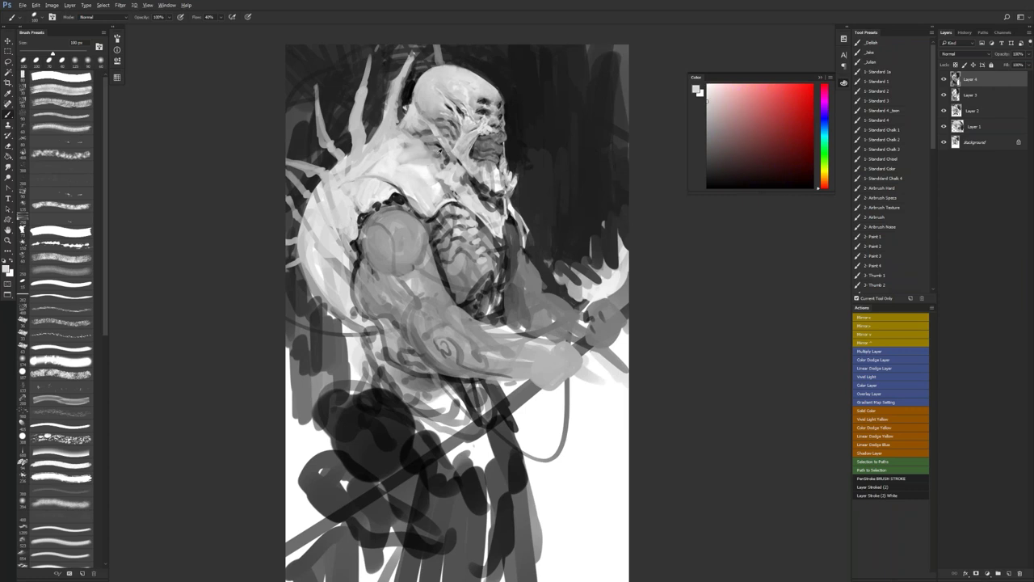
Step: Soften the transition from the back of the neck into the upper back with sampled tones
{"action": "left_click", "coordinate": [439, 151], "text": "alt"}
{"action": "left_click", "coordinate": [429, 160], "text": "alt"}
{"action": "left_click_drag", "start_coordinate": [425, 161], "coordinate": [431, 165]}
{"action": "left_click", "coordinate": [421, 158], "text": "alt"}
{"action": "left_click", "coordinate": [410, 149], "text": "alt"}
{"action": "left_click", "coordinate": [400, 136], "text": "alt"}
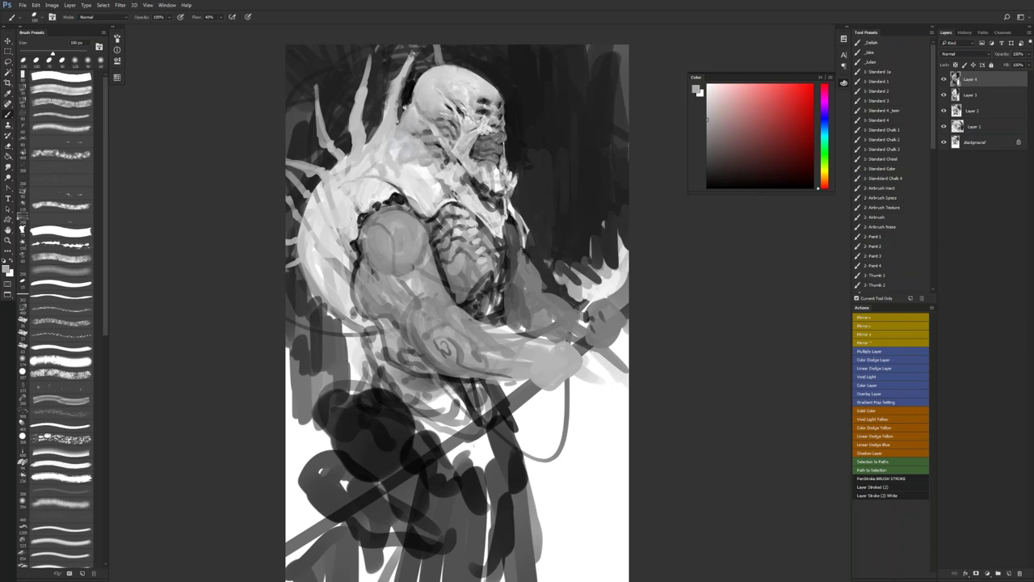
{"action": "left_click", "coordinate": [378, 156], "text": "alt"}
Step: Flip the canvas and paint sampled grey along the front of the near upper arm
{"action": "key", "text": "z"}
{"action": "left_click", "coordinate": [446, 207], "text": "alt"}
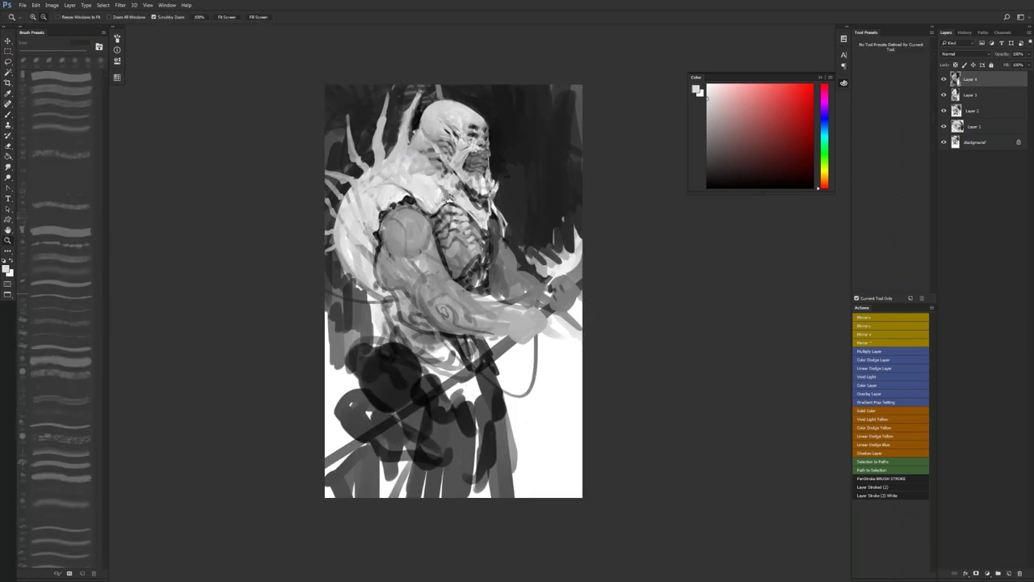
{"action": "left_click", "coordinate": [446, 207], "text": "alt"}
{"action": "left_click", "coordinate": [446, 208], "text": "alt"}
{"action": "key", "text": "F2"}
{"action": "left_click", "coordinate": [481, 235]}
{"action": "left_click", "coordinate": [482, 235]}
{"action": "left_click", "coordinate": [481, 235]}
{"action": "key", "text": "b"}
{"action": "left_click", "coordinate": [422, 220], "text": "alt"}
{"action": "left_click_drag", "start_coordinate": [414, 209], "coordinate": [406, 236]}
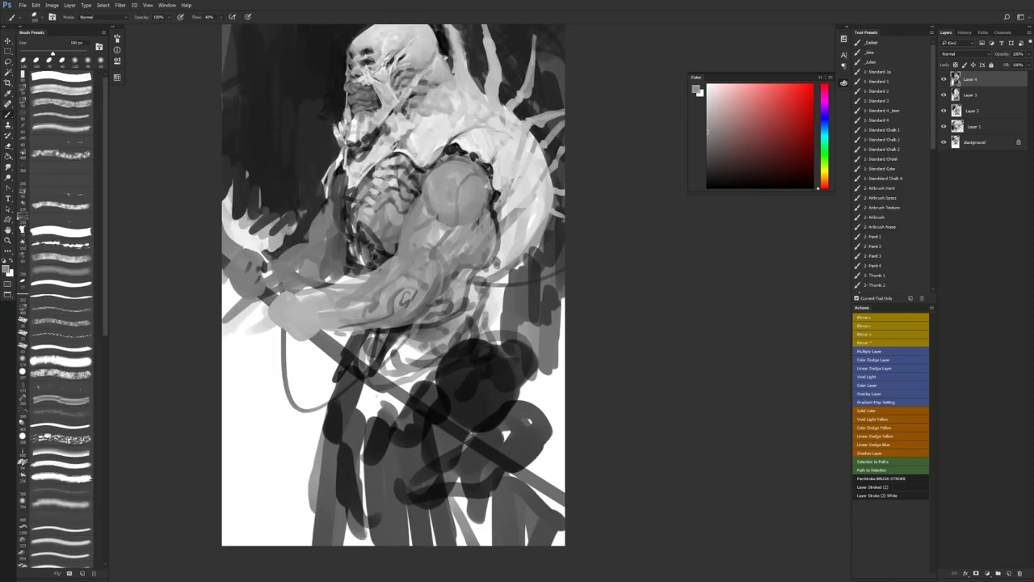
Step: Model the near upper arm and forearm with further sampled greys
{"action": "key", "text": "d"}
{"action": "left_click", "coordinate": [408, 248], "text": "alt"}
{"action": "left_click", "coordinate": [408, 246], "text": "alt"}
{"action": "left_click_drag", "start_coordinate": [414, 239], "coordinate": [424, 241]}
{"action": "mouse_move", "coordinate": [367, 277]}
{"action": "left_mouse_down"}
{"action": "mouse_move", "coordinate": [304, 292]}
{"action": "mouse_move", "coordinate": [327, 315]}
{"action": "mouse_move", "coordinate": [368, 324]}
{"action": "left_mouse_up"}
Step: Block in the far arm and the front edge of the torso with sampled dark greys
{"action": "mouse_move", "coordinate": [307, 246]}
{"action": "left_mouse_down"}
{"action": "mouse_move", "coordinate": [279, 272]}
{"action": "mouse_move", "coordinate": [305, 278]}
{"action": "mouse_move", "coordinate": [325, 265]}
{"action": "mouse_move", "coordinate": [338, 175]}
{"action": "mouse_move", "coordinate": [340, 235]}
{"action": "left_mouse_up"}
{"action": "left_click", "coordinate": [348, 229], "text": "alt"}
{"action": "mouse_move", "coordinate": [342, 177]}
{"action": "left_mouse_down"}
{"action": "mouse_move", "coordinate": [339, 221]}
{"action": "mouse_move", "coordinate": [348, 222]}
{"action": "left_mouse_up"}
{"action": "left_click", "coordinate": [354, 209], "text": "alt"}
{"action": "left_click", "coordinate": [355, 209], "text": "alt"}
{"action": "mouse_move", "coordinate": [343, 173]}
{"action": "left_mouse_down"}
{"action": "mouse_move", "coordinate": [351, 231]}
{"action": "mouse_move", "coordinate": [338, 220]}
{"action": "mouse_move", "coordinate": [351, 233]}
{"action": "mouse_move", "coordinate": [338, 205]}
{"action": "left_mouse_up"}
Step: Deepen the shading on the far side of the chest and across the ribs with a sampled dark tone
{"action": "key", "text": "d"}
{"action": "left_click", "coordinate": [349, 226], "text": "alt"}
{"action": "left_click_drag", "start_coordinate": [340, 176], "coordinate": [348, 225]}
{"action": "mouse_move", "coordinate": [359, 190]}
{"action": "left_mouse_down"}
{"action": "mouse_move", "coordinate": [356, 222]}
{"action": "mouse_move", "coordinate": [374, 229]}
{"action": "left_mouse_up"}
{"action": "mouse_move", "coordinate": [383, 206]}
{"action": "left_mouse_down"}
{"action": "mouse_move", "coordinate": [384, 235]}
{"action": "mouse_move", "coordinate": [392, 235]}
{"action": "left_mouse_up"}
Step: Flip the canvas, define the chest and abdomen's far edge with black, and add a short black stroke beneath the forearm
{"action": "key", "text": "ctrl+space"}
{"action": "left_click", "coordinate": [390, 255], "text": "alt"}
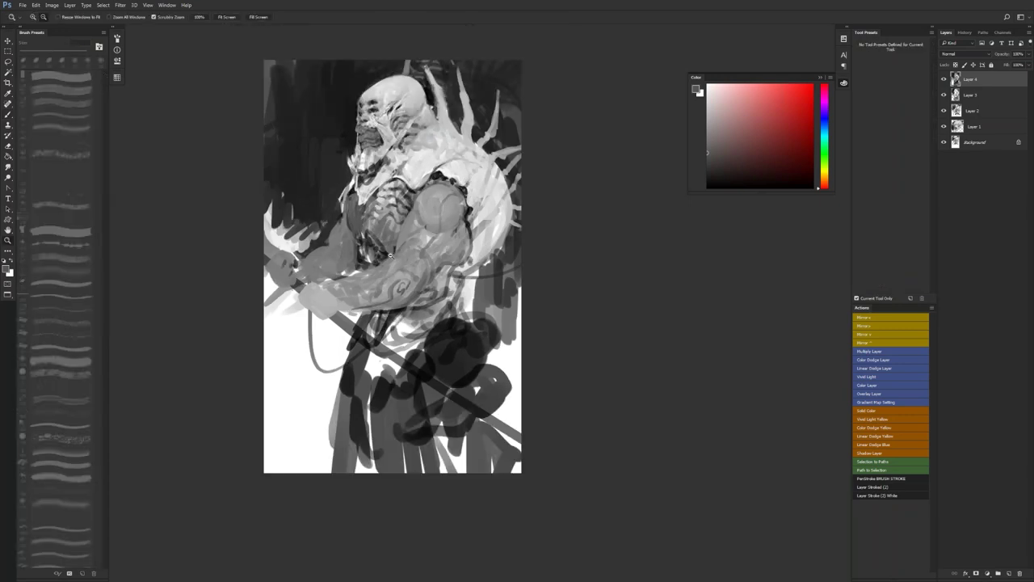
{"action": "left_click", "coordinate": [390, 255], "text": "alt"}
{"action": "key", "text": "F1"}
{"action": "key", "text": "ctrl+0"}
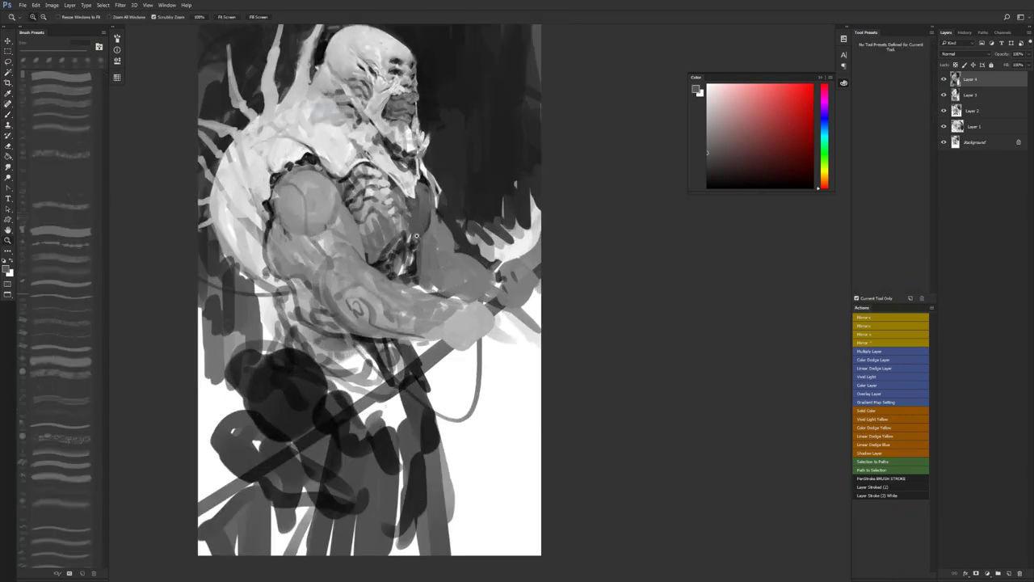
{"action": "key", "text": "b"}
{"action": "left_click_drag", "start_coordinate": [430, 188], "coordinate": [416, 275]}
{"action": "left_click_drag", "start_coordinate": [416, 343], "coordinate": [416, 353]}
Step: Repaint the back edge of the near upper arm with a larger brush and sampled greys
{"action": "key", "text": "bracketright"}
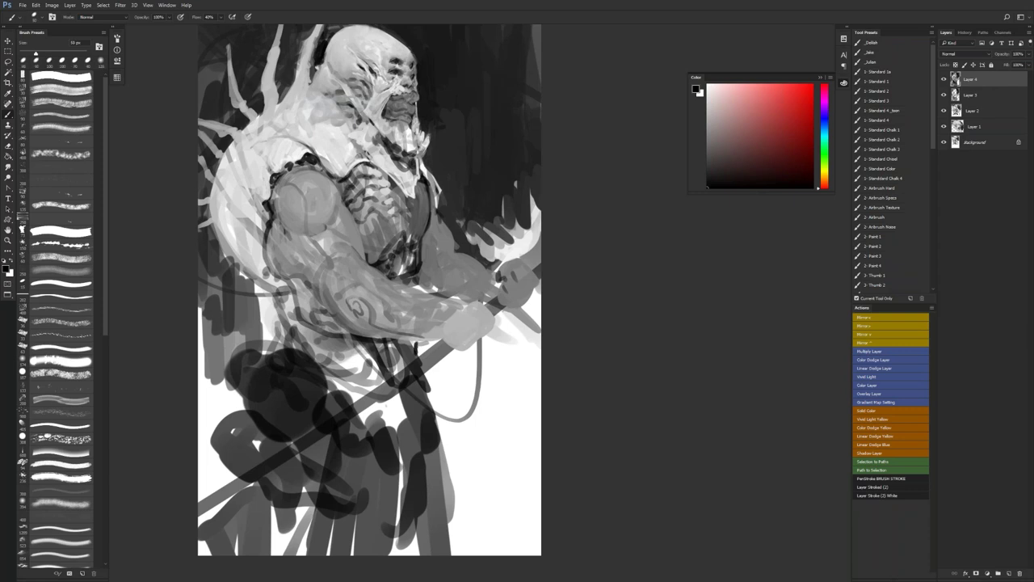
{"action": "left_click", "coordinate": [254, 269], "text": "alt"}
{"action": "key", "text": "bracketright"}
{"action": "key", "text": "bracketright"}
{"action": "key", "text": "bracketright"}
{"action": "key", "text": "bracketright"}
{"action": "key", "text": "bracketright"}
{"action": "key", "text": "bracketright"}
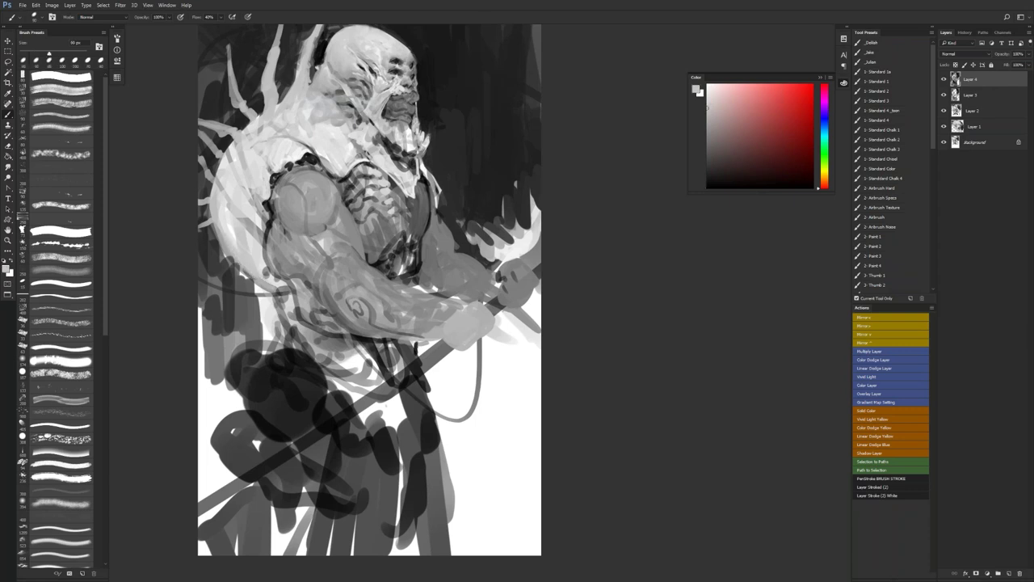
{"action": "left_click", "coordinate": [279, 222], "text": "alt"}
{"action": "mouse_move", "coordinate": [270, 223]}
{"action": "left_mouse_down"}
{"action": "mouse_move", "coordinate": [271, 251]}
{"action": "mouse_move", "coordinate": [291, 280]}
{"action": "mouse_move", "coordinate": [302, 277]}
{"action": "mouse_move", "coordinate": [269, 216]}
{"action": "mouse_move", "coordinate": [286, 286]}
{"action": "mouse_move", "coordinate": [302, 302]}
{"action": "left_mouse_up"}
{"action": "left_click", "coordinate": [267, 229], "text": "alt"}
{"action": "left_click", "coordinate": [277, 222], "text": "alt"}
{"action": "left_click", "coordinate": [284, 283], "text": "alt"}
{"action": "left_click", "coordinate": [283, 279], "text": "alt"}
Step: Blend the near elbow and the flank beside it with sampled tones
{"action": "left_click_drag", "start_coordinate": [275, 262], "coordinate": [321, 327]}
{"action": "left_click", "coordinate": [290, 282], "text": "alt"}
{"action": "mouse_move", "coordinate": [289, 282]}
{"action": "left_mouse_down"}
{"action": "mouse_move", "coordinate": [270, 252]}
{"action": "mouse_move", "coordinate": [284, 272]}
{"action": "left_mouse_up"}
{"action": "left_click", "coordinate": [275, 259], "text": "alt"}
{"action": "left_click", "coordinate": [282, 272], "text": "alt"}
{"action": "mouse_move", "coordinate": [280, 271]}
{"action": "left_mouse_down"}
{"action": "mouse_move", "coordinate": [314, 320]}
{"action": "mouse_move", "coordinate": [338, 327]}
{"action": "mouse_move", "coordinate": [312, 290]}
{"action": "left_mouse_up"}
Step: Add thin white spikes rising from the jaw with a much smaller brush
{"action": "key", "text": "d"}
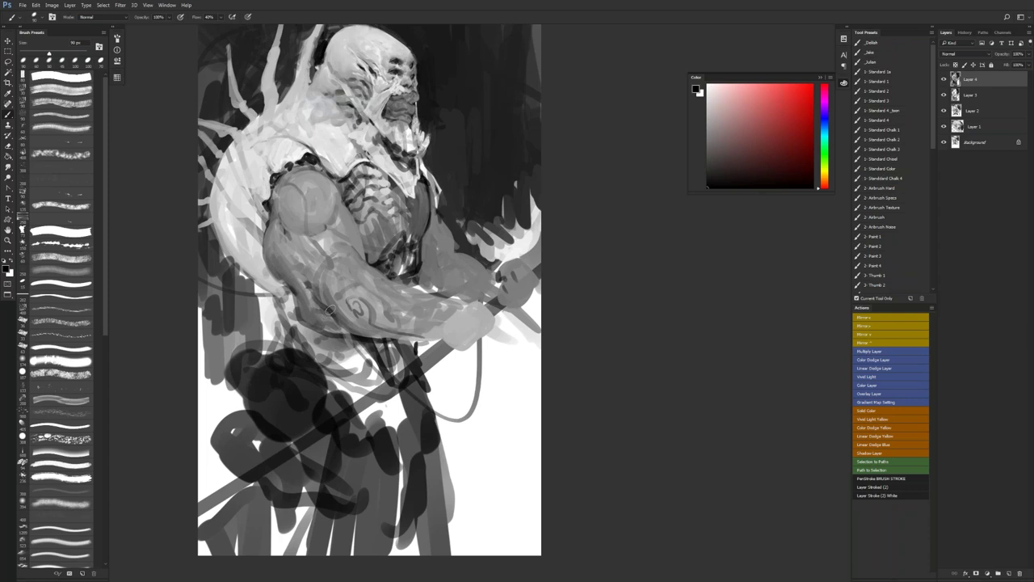
{"action": "key", "text": "x"}
{"action": "key", "text": "bracketleft"}
{"action": "key", "text": "bracketleft"}
{"action": "key", "text": "bracketleft"}
{"action": "key", "text": "bracketleft"}
{"action": "key", "text": "bracketleft"}
{"action": "key", "text": "bracketleft"}
{"action": "key", "text": "bracketleft"}
{"action": "key", "text": "bracketleft"}
{"action": "mouse_move", "coordinate": [426, 140]}
{"action": "left_mouse_down"}
{"action": "mouse_move", "coordinate": [435, 111]}
{"action": "mouse_move", "coordinate": [430, 135]}
{"action": "left_mouse_up"}
{"action": "key", "text": "z"}
{"action": "left_click", "coordinate": [415, 238], "text": "alt"}
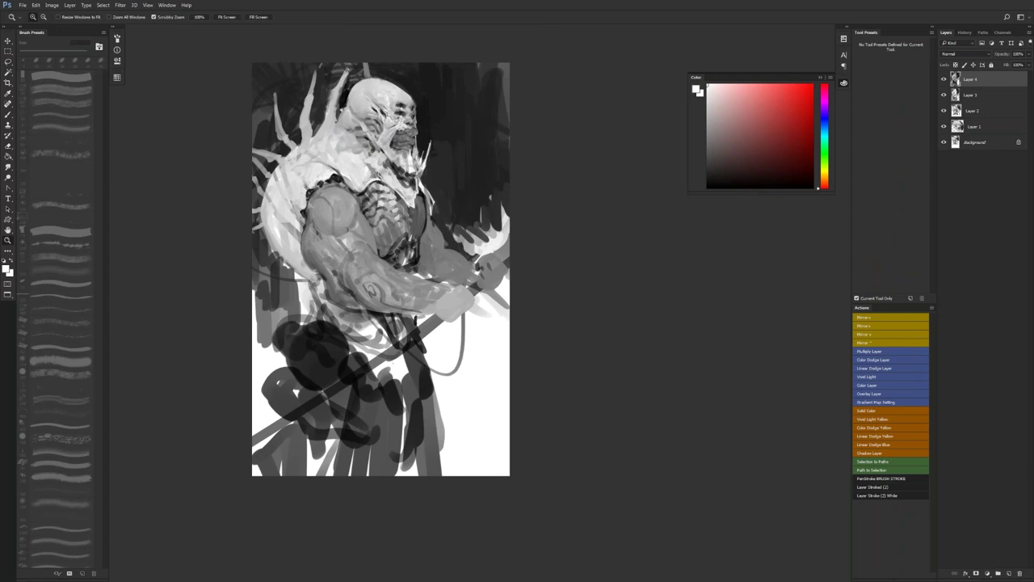
{"action": "key", "text": "b"}
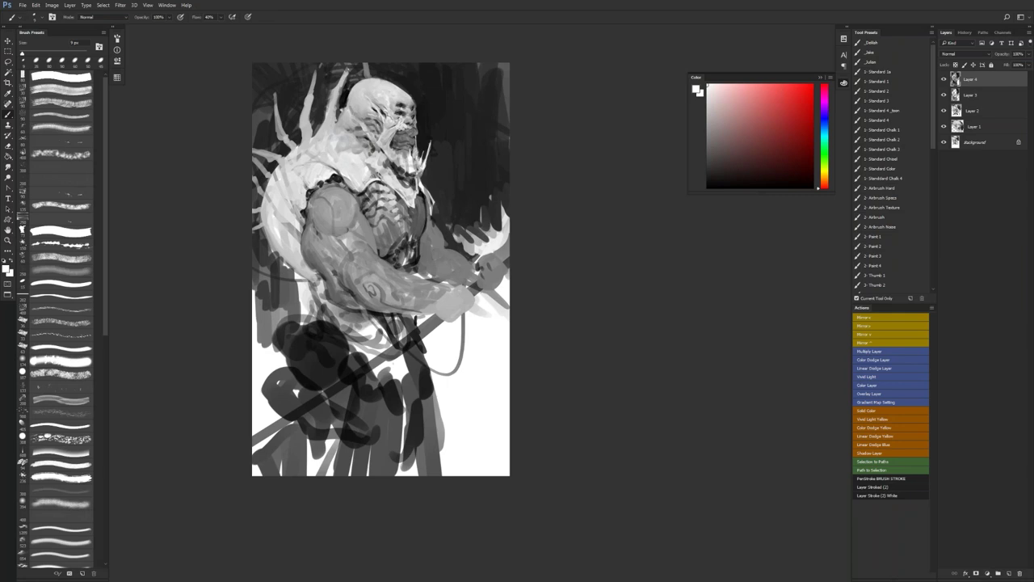
Step: Flip the canvas and smooth the dark background in front of the creature with a sampled dark grey and a much larger brush
{"action": "key", "text": "F2"}
{"action": "key", "text": "z"}
{"action": "left_click", "coordinate": [454, 179]}
{"action": "left_click_drag", "start_coordinate": [412, 209], "coordinate": [531, 213]}
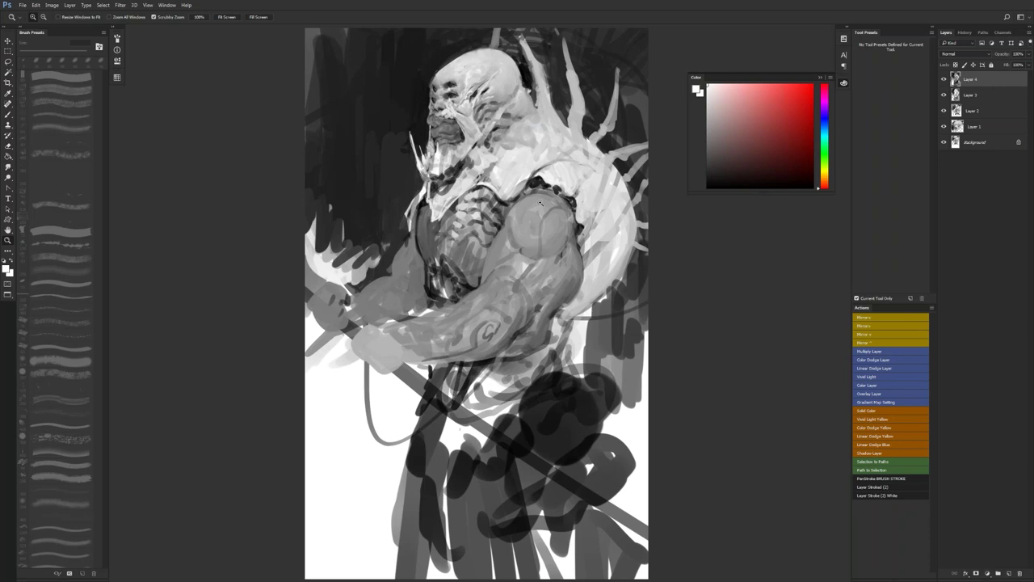
{"action": "left_click_drag", "start_coordinate": [563, 222], "coordinate": [568, 264]}
{"action": "key", "text": "b"}
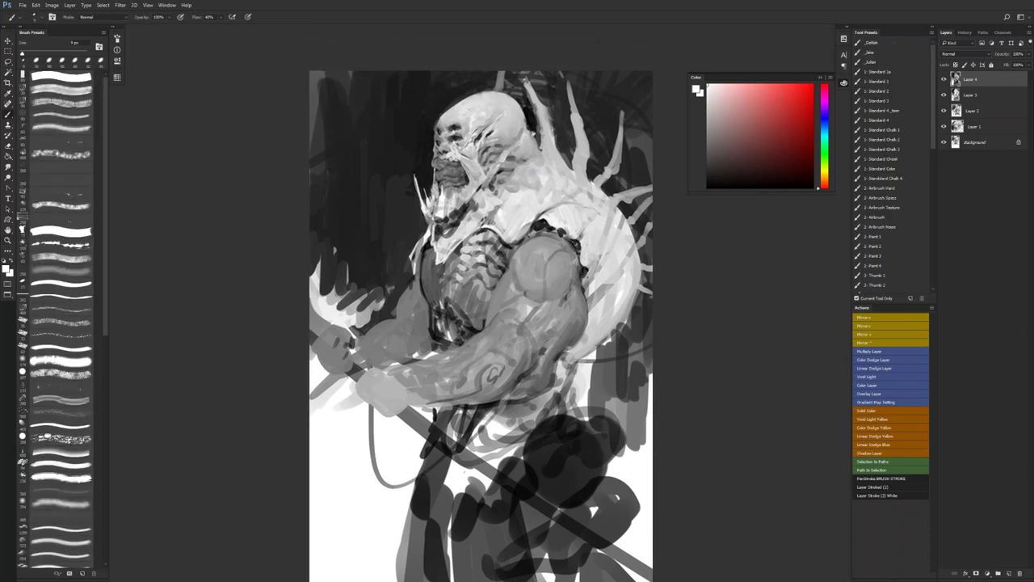
{"action": "left_click", "coordinate": [335, 99], "text": "alt"}
{"action": "key", "text": "bracketright"}
{"action": "key", "text": "bracketright"}
{"action": "key", "text": "bracketright"}
{"action": "key", "text": "bracketright"}
{"action": "key", "text": "bracketright"}
{"action": "key", "text": "bracketright"}
{"action": "key", "text": "bracketright"}
{"action": "key", "text": "bracketright"}
{"action": "key", "text": "bracketright"}
{"action": "key", "text": "bracketright"}
{"action": "left_click_drag", "start_coordinate": [315, 73], "coordinate": [315, 153]}
{"action": "left_click_drag", "start_coordinate": [323, 74], "coordinate": [313, 186]}
{"action": "mouse_move", "coordinate": [321, 76]}
{"action": "left_mouse_down"}
{"action": "mouse_move", "coordinate": [322, 184]}
{"action": "mouse_move", "coordinate": [321, 121]}
{"action": "mouse_move", "coordinate": [345, 99]}
{"action": "left_mouse_up"}
Step: Even out the background behind the back spikes with the same dark grey and a very large brush
{"action": "key", "text": "bracketright"}
{"action": "key", "text": "bracketright"}
{"action": "key", "text": "bracketright"}
{"action": "key", "text": "bracketright"}
{"action": "key", "text": "bracketright"}
{"action": "key", "text": "bracketright"}
{"action": "key", "text": "bracketright"}
{"action": "key", "text": "bracketright"}
{"action": "key", "text": "bracketright"}
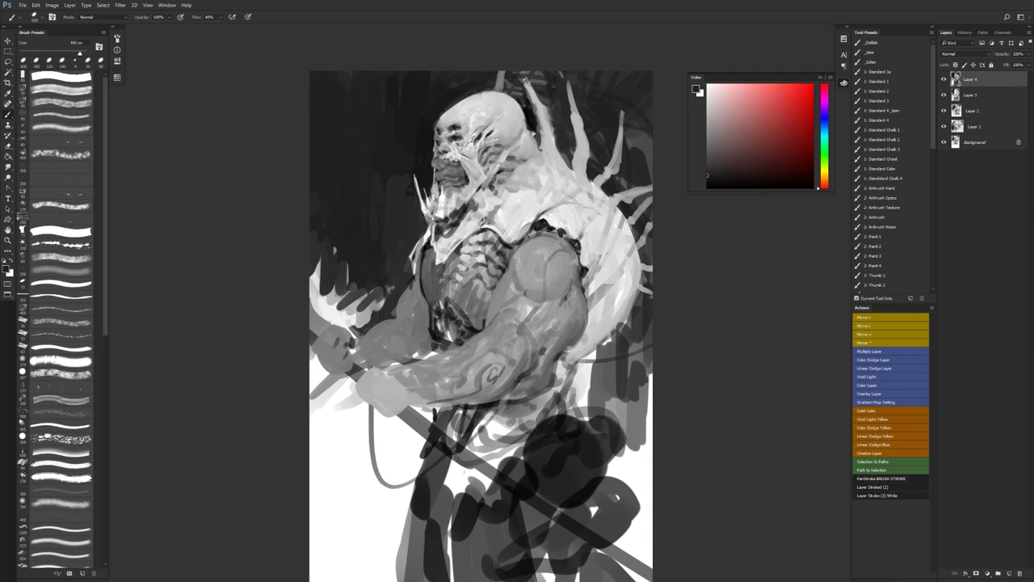
{"action": "left_click_drag", "start_coordinate": [622, 115], "coordinate": [637, 194]}
{"action": "left_click_drag", "start_coordinate": [646, 393], "coordinate": [646, 317]}
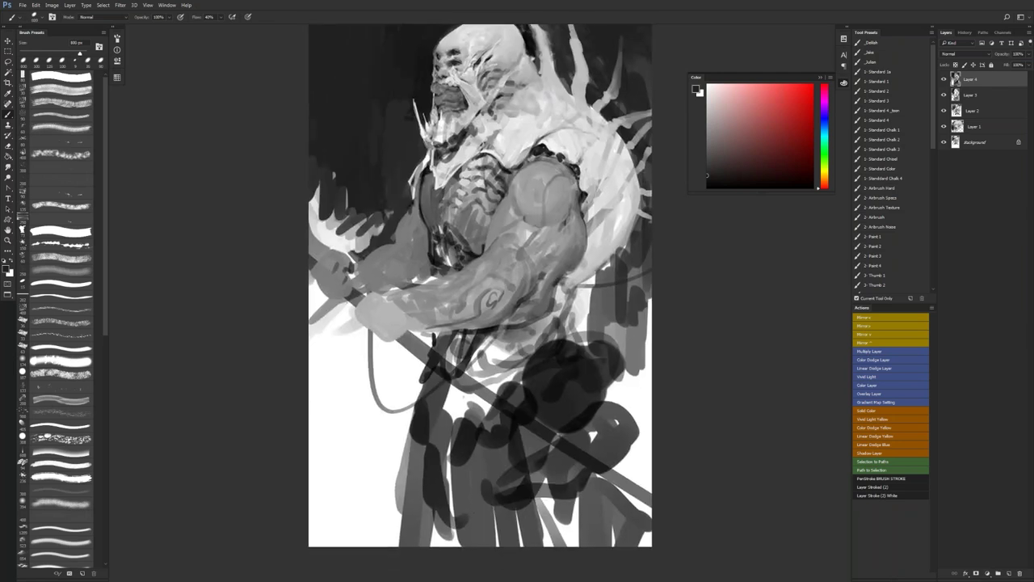
Step: Flip the canvas back and add a small black mark behind the near upper arm with a small brush
{"action": "key", "text": "x"}
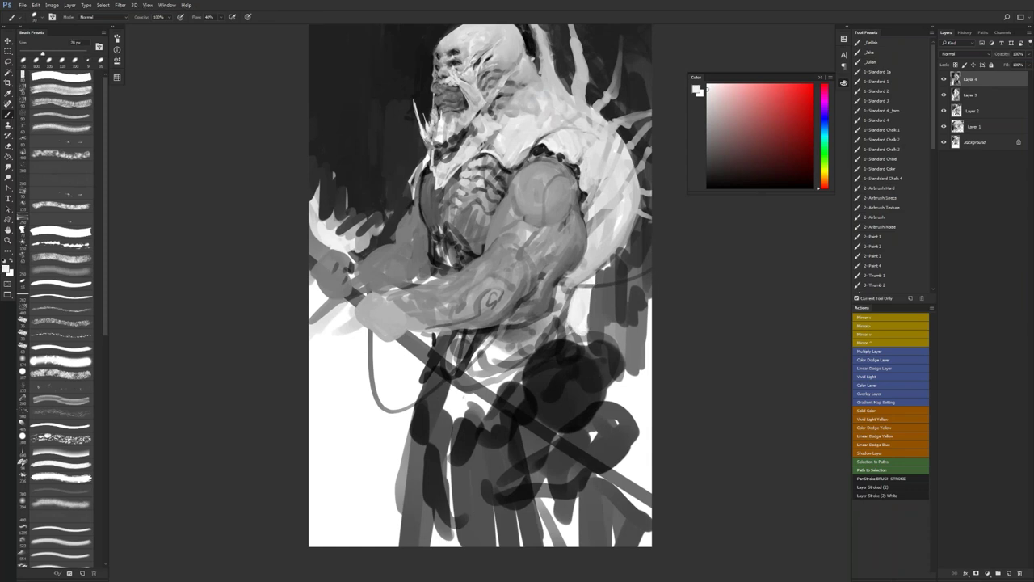
{"action": "key", "text": "F2"}
{"action": "left_click_drag", "start_coordinate": [538, 279], "coordinate": [579, 313]}
{"action": "key", "text": "x"}
{"action": "key", "text": "bracketleft"}
{"action": "key", "text": "bracketleft"}
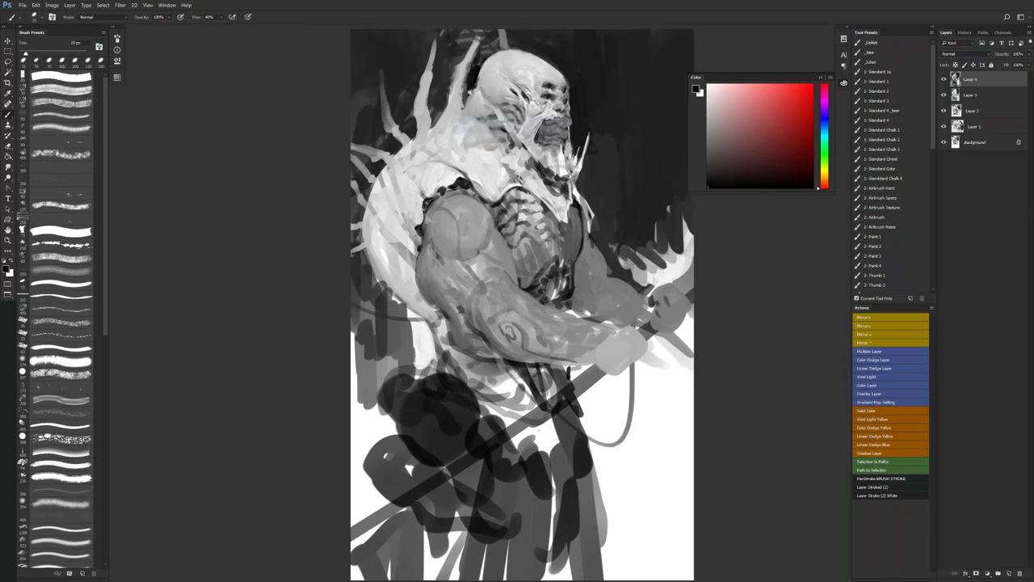
{"action": "left_click_drag", "start_coordinate": [419, 244], "coordinate": [410, 261]}
{"action": "key", "text": "bracketleft"}
{"action": "left_click", "coordinate": [414, 253], "text": "alt"}
Step: Soften the round shoulder disc and the upper arm beside it with a sampled grey and a larger brush
{"action": "key", "text": "bracketright"}
{"action": "key", "text": "bracketright"}
{"action": "key", "text": "bracketright"}
{"action": "key", "text": "bracketright"}
{"action": "key", "text": "bracketright"}
{"action": "key", "text": "bracketright"}
{"action": "key", "text": "bracketright"}
{"action": "key", "text": "bracketright"}
{"action": "key", "text": "bracketright"}
{"action": "key", "text": "bracketright"}
{"action": "key", "text": "bracketright"}
{"action": "mouse_move", "coordinate": [439, 212]}
{"action": "left_mouse_down"}
{"action": "mouse_move", "coordinate": [435, 237]}
{"action": "mouse_move", "coordinate": [446, 249]}
{"action": "mouse_move", "coordinate": [482, 246]}
{"action": "left_mouse_up"}
{"action": "key", "text": "bracketright"}
{"action": "left_click_drag", "start_coordinate": [490, 239], "coordinate": [491, 254]}
Step: Refine the cheek and the side of the face with a small brush, using black and sampled tones
{"action": "key", "text": "bracketleft"}
{"action": "key", "text": "bracketleft"}
{"action": "key", "text": "bracketleft"}
{"action": "key", "text": "bracketleft"}
{"action": "key", "text": "bracketleft"}
{"action": "key", "text": "bracketleft"}
{"action": "key", "text": "bracketleft"}
{"action": "key", "text": "bracketleft"}
{"action": "key", "text": "x"}
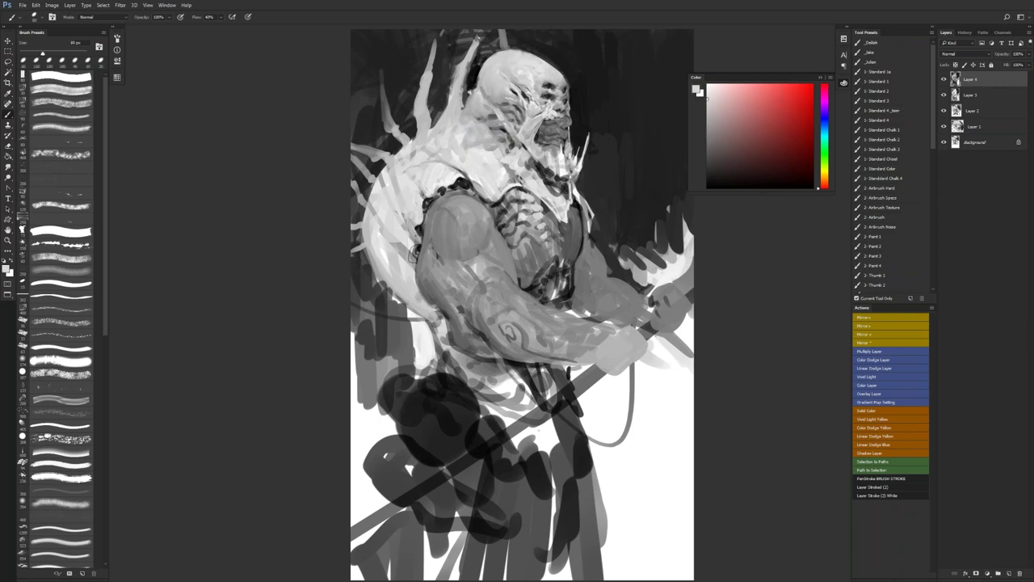
{"action": "key", "text": "bracketleft"}
{"action": "key", "text": "bracketleft"}
{"action": "key", "text": "bracketleft"}
{"action": "key", "text": "bracketleft"}
{"action": "key", "text": "bracketleft"}
{"action": "key", "text": "bracketleft"}
{"action": "key", "text": "bracketright"}
{"action": "key", "text": "bracketright"}
{"action": "key", "text": "d"}
{"action": "left_click_drag", "start_coordinate": [544, 120], "coordinate": [535, 139]}
{"action": "left_click", "coordinate": [544, 130], "text": "alt"}
{"action": "left_click_drag", "start_coordinate": [541, 137], "coordinate": [535, 141]}
{"action": "left_click", "coordinate": [539, 122], "text": "alt"}
{"action": "left_click_drag", "start_coordinate": [536, 126], "coordinate": [532, 133]}
{"action": "left_click", "coordinate": [528, 117], "text": "alt"}
{"action": "left_click_drag", "start_coordinate": [526, 110], "coordinate": [520, 129]}
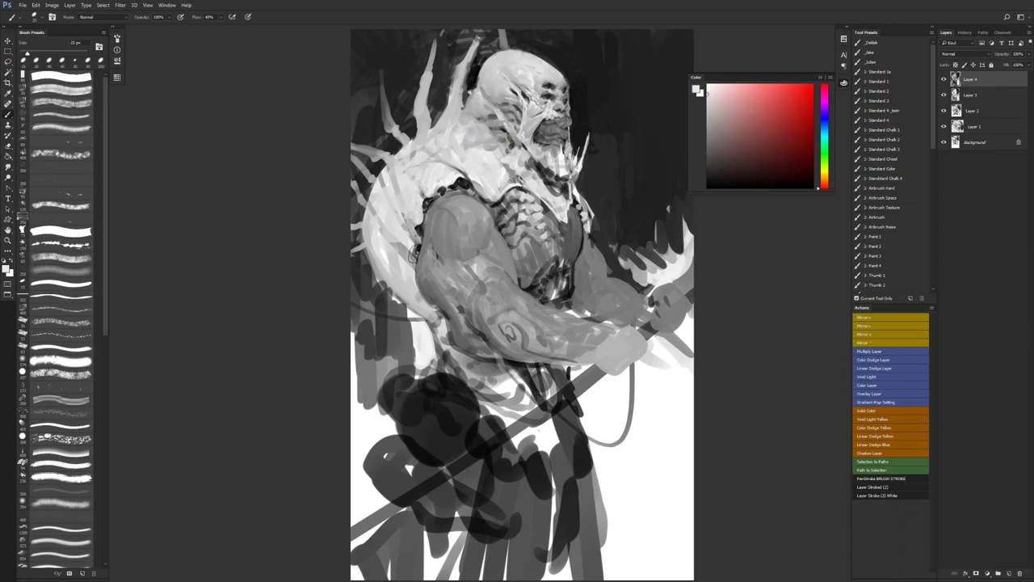
Step: Strengthen the dark shapes along the jaw and neck with a slightly larger brush
{"action": "left_click", "coordinate": [413, 254], "text": "alt"}
{"action": "left_click", "coordinate": [564, 157], "text": "alt"}
{"action": "left_click_drag", "start_coordinate": [514, 136], "coordinate": [515, 139]}
{"action": "key", "text": "bracketright"}
{"action": "key", "text": "x"}
{"action": "left_click_drag", "start_coordinate": [25, 53], "coordinate": [34, 54]}
{"action": "key", "text": "x"}
{"action": "left_click_drag", "start_coordinate": [500, 143], "coordinate": [509, 141]}
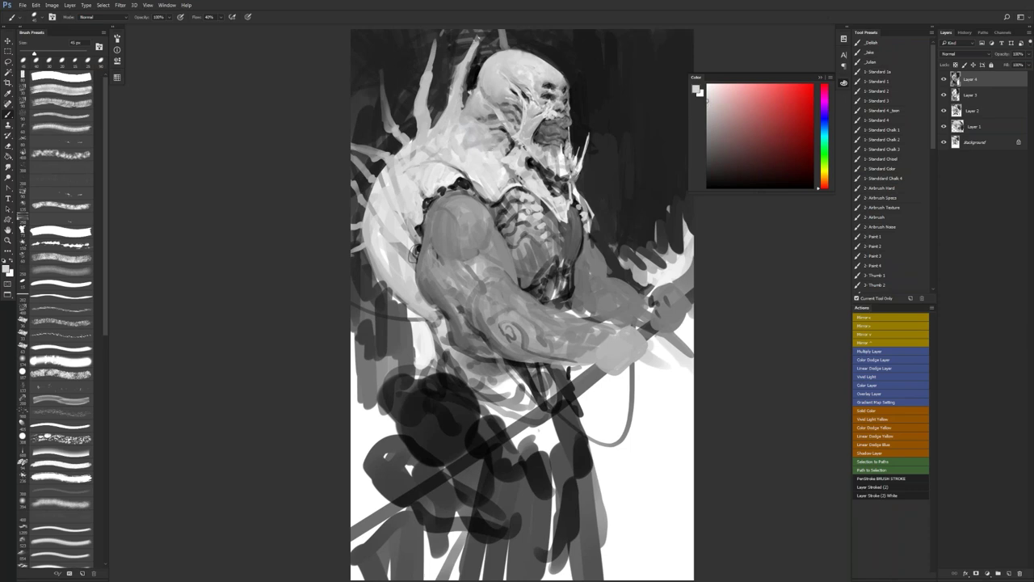
Step: Blend the neck below the jaw with sampled greys and flip the canvas to check the figure at a smaller scale
{"action": "left_click", "coordinate": [509, 168], "text": "alt"}
{"action": "mouse_move", "coordinate": [507, 163]}
{"action": "left_mouse_down"}
{"action": "mouse_move", "coordinate": [516, 179]}
{"action": "mouse_move", "coordinate": [503, 176]}
{"action": "left_mouse_up"}
{"action": "left_click", "coordinate": [512, 172], "text": "alt"}
{"action": "key", "text": "bracketright"}
{"action": "key", "text": "z"}
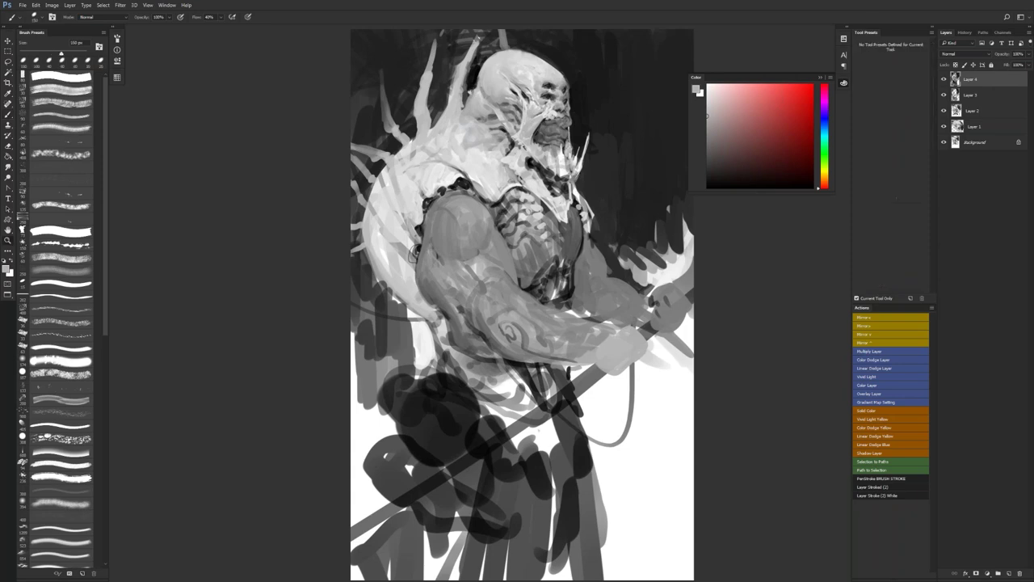
{"action": "left_click", "coordinate": [502, 206], "text": "alt"}
{"action": "left_click", "coordinate": [502, 206], "text": "alt"}
{"action": "left_click", "coordinate": [502, 207], "text": "alt"}
{"action": "key", "text": "ctrl+shift+h"}
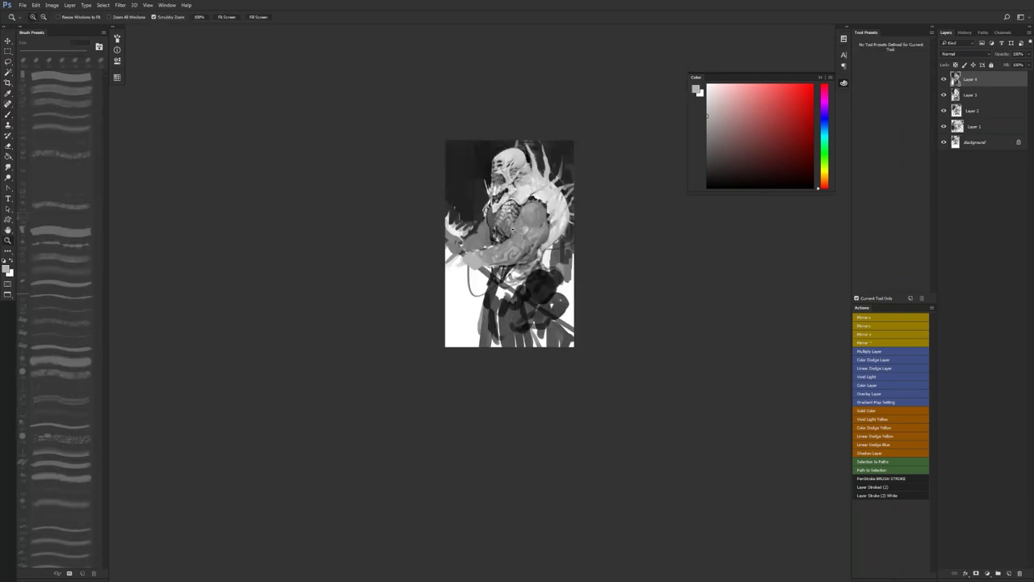
Step: Block in light grey hanging shapes below the waist with sampled tones and a reduced brush
{"action": "left_click", "coordinate": [512, 231]}
{"action": "key", "text": "b"}
{"action": "left_click", "coordinate": [517, 308], "text": "alt"}
{"action": "mouse_move", "coordinate": [484, 349]}
{"action": "left_mouse_down"}
{"action": "mouse_move", "coordinate": [486, 386]}
{"action": "mouse_move", "coordinate": [489, 362]}
{"action": "mouse_move", "coordinate": [497, 373]}
{"action": "mouse_move", "coordinate": [488, 353]}
{"action": "mouse_move", "coordinate": [475, 365]}
{"action": "mouse_move", "coordinate": [477, 386]}
{"action": "mouse_move", "coordinate": [456, 373]}
{"action": "mouse_move", "coordinate": [458, 386]}
{"action": "mouse_move", "coordinate": [458, 370]}
{"action": "left_mouse_up"}
{"action": "left_click", "coordinate": [483, 355], "text": "alt"}
{"action": "key", "text": "bracketleft"}
{"action": "key", "text": "bracketleft"}
{"action": "key", "text": "bracketleft"}
{"action": "key", "text": "bracketleft"}
{"action": "left_click_drag", "start_coordinate": [462, 331], "coordinate": [457, 346]}
{"action": "left_click_drag", "start_coordinate": [470, 306], "coordinate": [466, 313]}
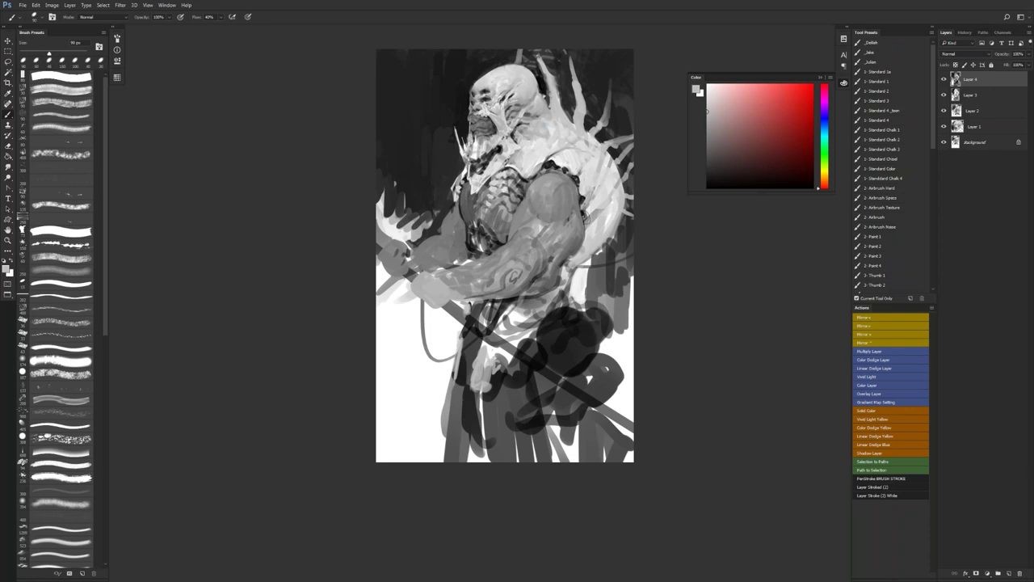
{"action": "left_click", "coordinate": [461, 313], "text": "alt"}
{"action": "left_click_drag", "start_coordinate": [465, 315], "coordinate": [521, 360]}
Step: Flip the canvas and darken the upper staff through both hands with black strokes
{"action": "key", "text": "F2"}
{"action": "key", "text": "d"}
{"action": "mouse_move", "coordinate": [549, 314]}
{"action": "left_mouse_down"}
{"action": "mouse_move", "coordinate": [520, 339]}
{"action": "mouse_move", "coordinate": [557, 313]}
{"action": "left_mouse_up"}
{"action": "left_click_drag", "start_coordinate": [488, 358], "coordinate": [607, 269]}
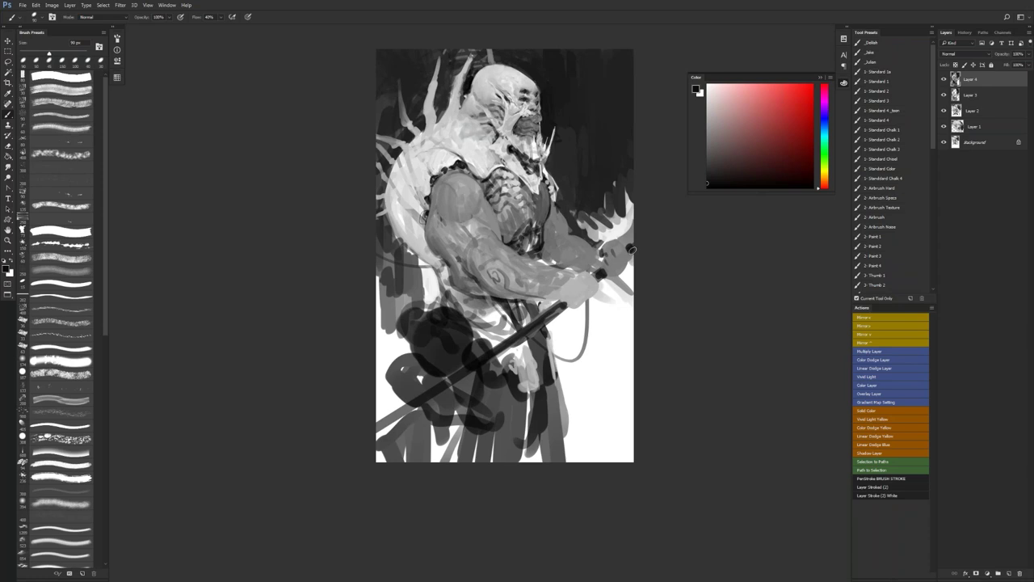
Step: Paint over the spiky strokes above the far hand with a sampled light grey
{"action": "key", "text": "z"}
{"action": "left_click", "coordinate": [423, 217], "text": "alt"}
{"action": "left_click", "coordinate": [424, 217]}
{"action": "key", "text": "b"}
{"action": "left_click", "coordinate": [603, 237], "text": "alt"}
{"action": "mouse_move", "coordinate": [590, 232]}
{"action": "left_mouse_down"}
{"action": "mouse_move", "coordinate": [573, 233]}
{"action": "mouse_move", "coordinate": [572, 219]}
{"action": "mouse_move", "coordinate": [572, 230]}
{"action": "mouse_move", "coordinate": [598, 238]}
{"action": "mouse_move", "coordinate": [589, 201]}
{"action": "mouse_move", "coordinate": [598, 219]}
{"action": "left_mouse_up"}
{"action": "key", "text": "]"}
{"action": "key", "text": "]"}
{"action": "left_click", "coordinate": [588, 219], "text": "alt"}
Step: Blend the light area above the far hand into the dark background with sampled greys and a very large brush
{"action": "key", "text": "]"}
{"action": "key", "text": "]"}
{"action": "key", "text": "]"}
{"action": "key", "text": "]"}
{"action": "key", "text": "]"}
{"action": "key", "text": "]"}
{"action": "key", "text": "]"}
{"action": "key", "text": "]"}
{"action": "key", "text": "]"}
{"action": "left_click_drag", "start_coordinate": [608, 191], "coordinate": [606, 219]}
{"action": "mouse_move", "coordinate": [624, 164]}
{"action": "left_mouse_down"}
{"action": "mouse_move", "coordinate": [621, 206]}
{"action": "mouse_move", "coordinate": [620, 134]}
{"action": "left_mouse_up"}
{"action": "left_click", "coordinate": [594, 157], "text": "alt"}
{"action": "mouse_move", "coordinate": [611, 202]}
{"action": "left_mouse_down"}
{"action": "mouse_move", "coordinate": [624, 156]}
{"action": "mouse_move", "coordinate": [608, 163]}
{"action": "left_mouse_up"}
{"action": "left_click", "coordinate": [608, 186], "text": "alt"}
{"action": "left_click_drag", "start_coordinate": [607, 202], "coordinate": [618, 141]}
{"action": "mouse_move", "coordinate": [619, 165]}
{"action": "left_mouse_down"}
{"action": "mouse_move", "coordinate": [627, 145]}
{"action": "mouse_move", "coordinate": [621, 182]}
{"action": "mouse_move", "coordinate": [597, 215]}
{"action": "mouse_move", "coordinate": [587, 170]}
{"action": "mouse_move", "coordinate": [588, 209]}
{"action": "left_mouse_up"}
{"action": "left_click", "coordinate": [616, 121], "text": "alt"}
{"action": "left_click", "coordinate": [608, 195], "text": "alt"}
{"action": "left_click", "coordinate": [594, 166], "text": "alt"}
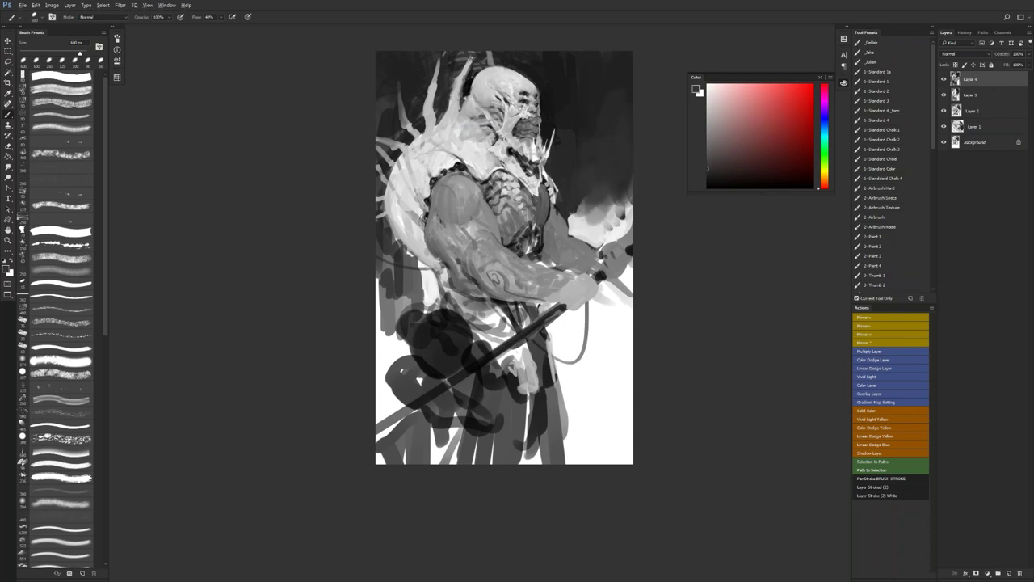
Step: Replace the vertical background strokes behind the lower back with a soft gradient of sampled greys fading to light
{"action": "left_click", "coordinate": [408, 291], "text": "alt"}
{"action": "mouse_move", "coordinate": [392, 256]}
{"action": "left_mouse_down"}
{"action": "mouse_move", "coordinate": [380, 314]}
{"action": "mouse_move", "coordinate": [396, 316]}
{"action": "mouse_move", "coordinate": [405, 291]}
{"action": "mouse_move", "coordinate": [382, 307]}
{"action": "mouse_move", "coordinate": [399, 335]}
{"action": "left_mouse_up"}
{"action": "left_click", "coordinate": [429, 287], "text": "alt"}
{"action": "key", "text": "bracketleft"}
{"action": "key", "text": "bracketleft"}
{"action": "key", "text": "bracketleft"}
{"action": "key", "text": "bracketleft"}
{"action": "key", "text": "bracketleft"}
{"action": "left_click", "coordinate": [432, 293], "text": "alt"}
{"action": "mouse_move", "coordinate": [418, 283]}
{"action": "left_mouse_down"}
{"action": "mouse_move", "coordinate": [399, 337]}
{"action": "mouse_move", "coordinate": [409, 343]}
{"action": "left_mouse_up"}
Step: Define the upper edge of the dark hip mass with a sampled dark tone and a smaller brush
{"action": "left_click", "coordinate": [433, 325], "text": "alt"}
{"action": "key", "text": "bracketleft"}
{"action": "key", "text": "bracketleft"}
{"action": "mouse_move", "coordinate": [434, 310]}
{"action": "left_mouse_down"}
{"action": "mouse_move", "coordinate": [417, 323]}
{"action": "mouse_move", "coordinate": [441, 294]}
{"action": "left_mouse_up"}
{"action": "key", "text": "bracketleft"}
{"action": "key", "text": "bracketleft"}
{"action": "key", "text": "bracketleft"}
{"action": "key", "text": "bracketleft"}
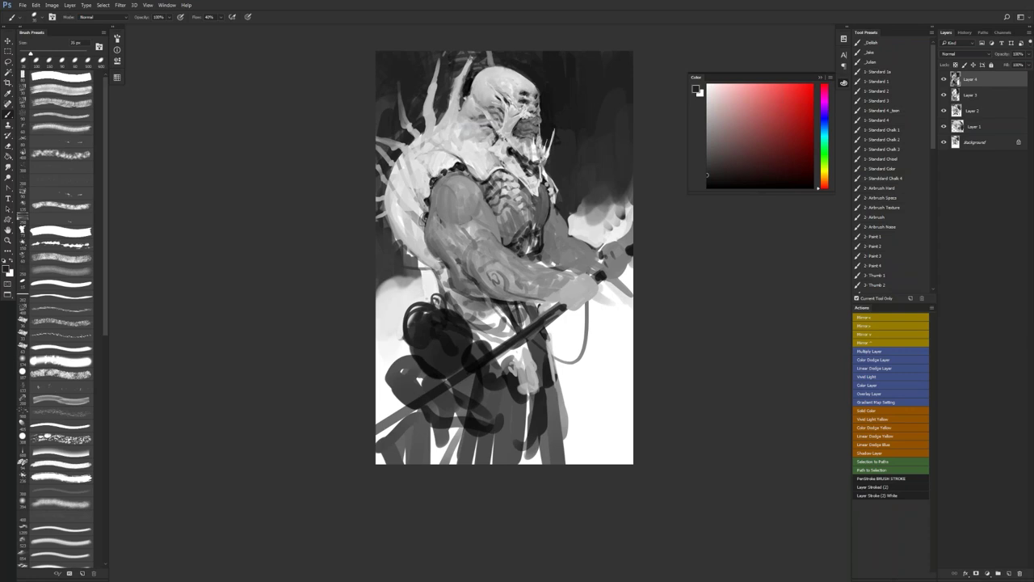
Step: Smooth the background behind the creature's lower back with sampled dark greys and a brush enlarged to about 200 px
{"action": "key", "text": "x"}
{"action": "key", "text": "bracketright"}
{"action": "key", "text": "bracketright"}
{"action": "key", "text": "bracketright"}
{"action": "key", "text": "bracketright"}
{"action": "key", "text": "bracketright"}
{"action": "key", "text": "bracketright"}
{"action": "key", "text": "bracketright"}
{"action": "key", "text": "bracketright"}
{"action": "key", "text": "bracketright"}
{"action": "key", "text": "bracketright"}
{"action": "key", "text": "bracketright"}
{"action": "mouse_move", "coordinate": [403, 257]}
{"action": "left_mouse_down"}
{"action": "mouse_move", "coordinate": [403, 284]}
{"action": "mouse_move", "coordinate": [383, 292]}
{"action": "mouse_move", "coordinate": [411, 267]}
{"action": "left_mouse_up"}
{"action": "left_click", "coordinate": [383, 262], "text": "alt"}
{"action": "key", "text": "d"}
{"action": "left_click", "coordinate": [380, 239], "text": "alt"}
{"action": "left_click_drag", "start_coordinate": [378, 229], "coordinate": [386, 264]}
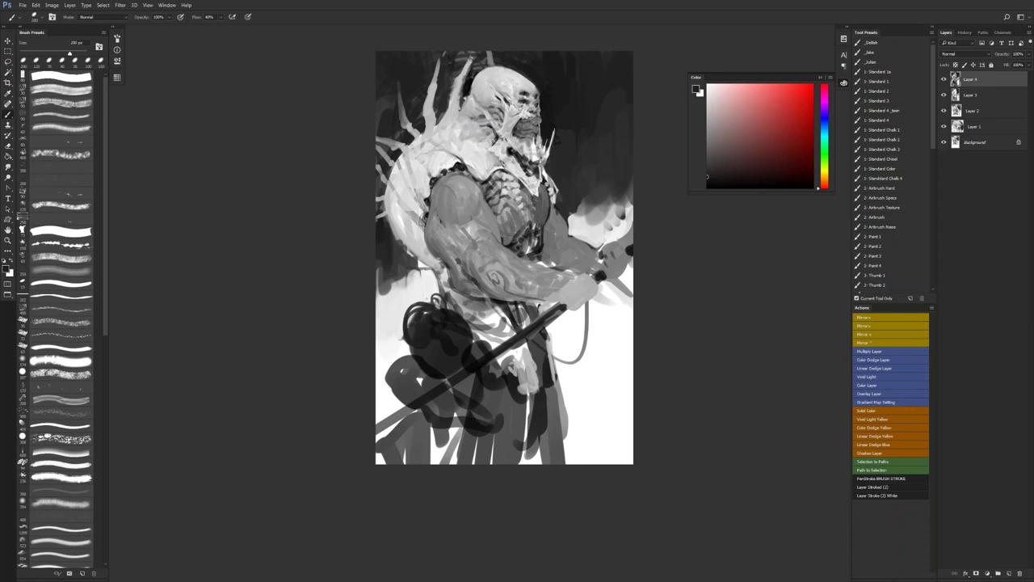
Step: Show the enlarged painting full screen without the interface and compare the figure mirrored and unmirrored
{"action": "key", "text": "z"}
{"action": "left_click", "coordinate": [483, 231]}
{"action": "left_click_drag", "start_coordinate": [483, 231], "coordinate": [463, 279]}
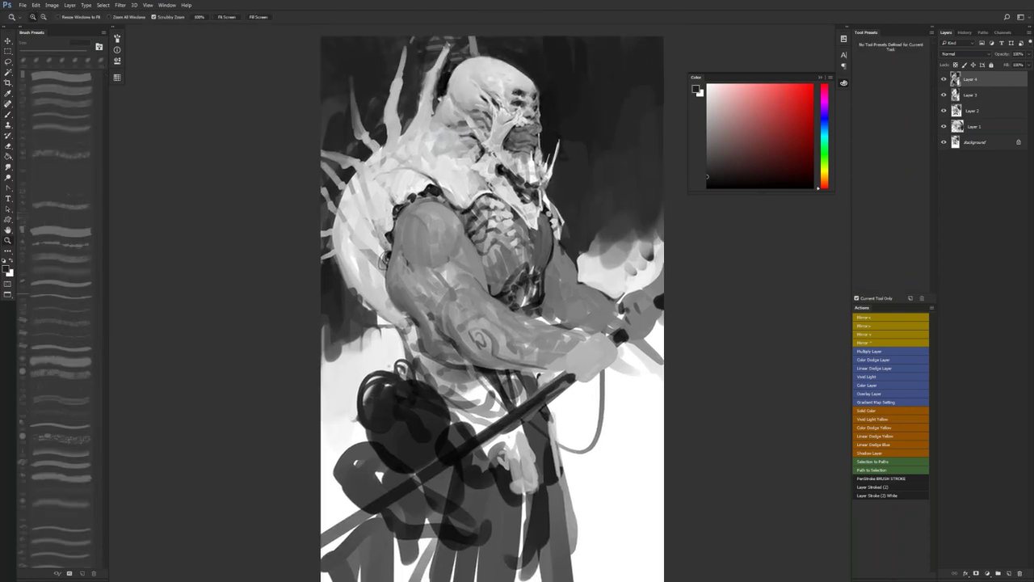
{"action": "key", "text": "f"}
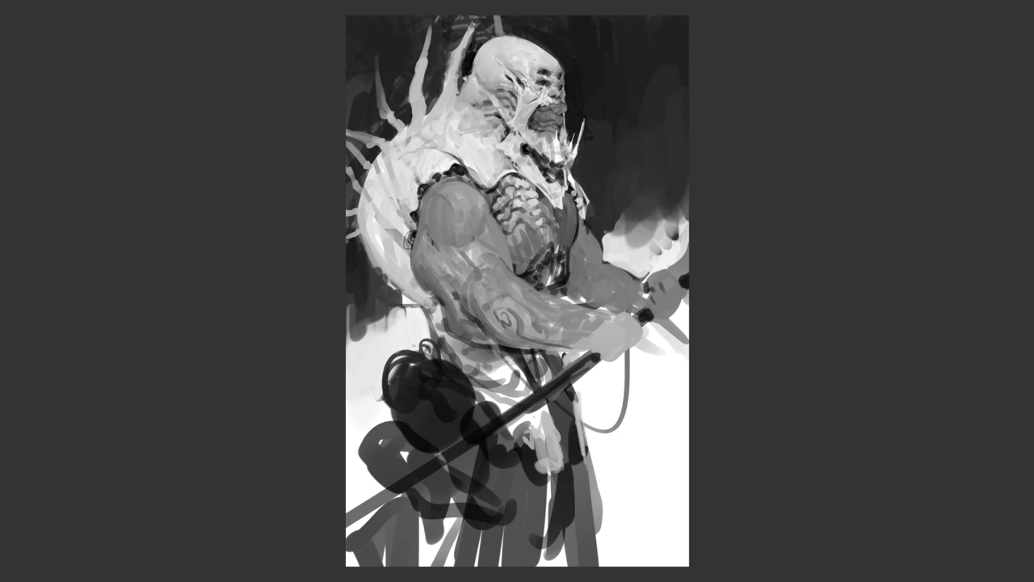
{"action": "mouse_move", "coordinate": [509, 152]}
{"action": "left_mouse_down"}
{"action": "mouse_move", "coordinate": [515, 145]}
{"action": "mouse_move", "coordinate": [500, 150]}
{"action": "left_mouse_up"}
{"action": "key", "text": "ctrl+shift+h"}
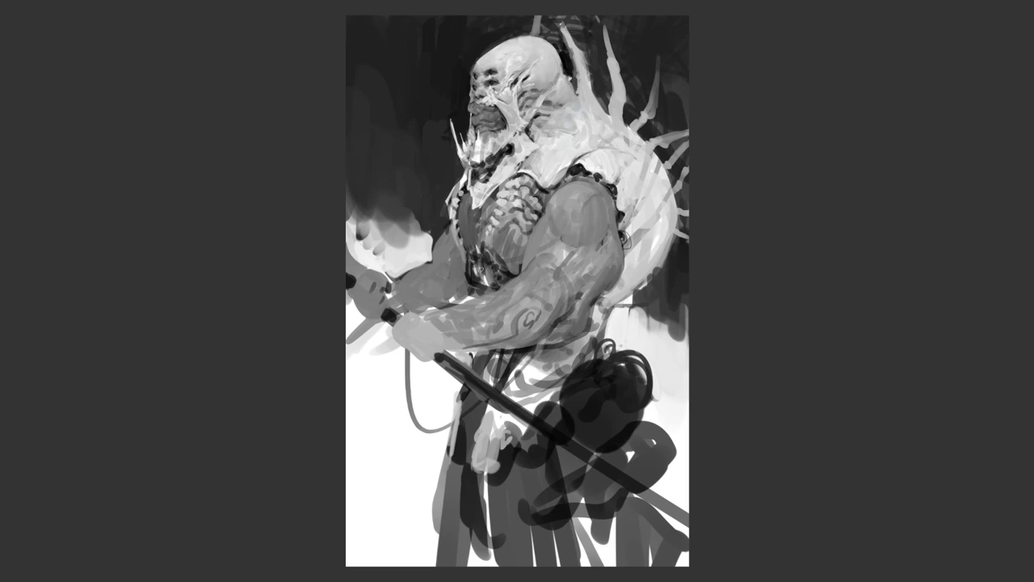
{"action": "key", "text": "ctrl+shift+h"}
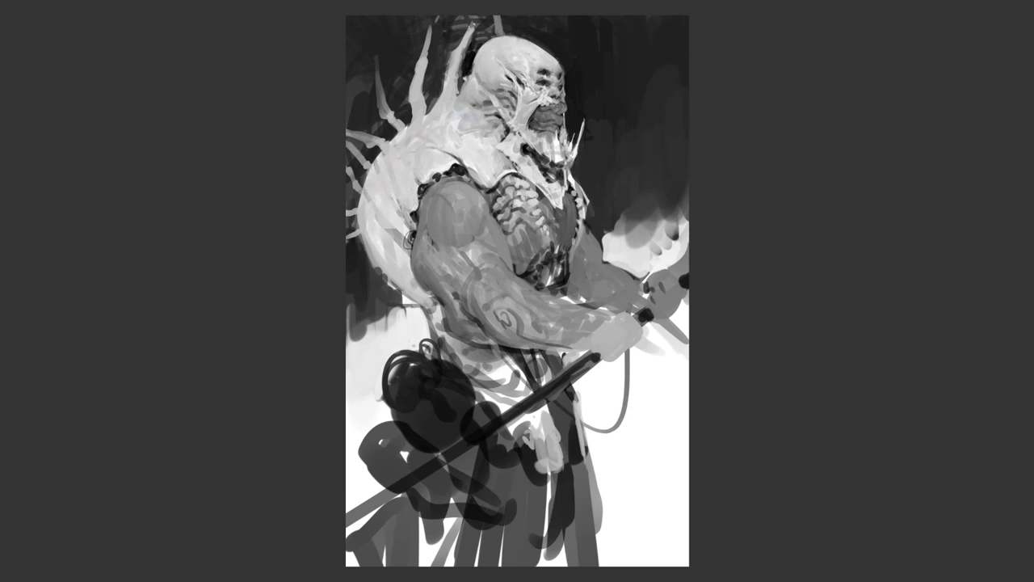
Step: Add fine crease strokes at the inner elbow of the near arm, checking the painting in both orientations
{"action": "scroll", "coordinate": [416, 271], "scroll_direction": "down", "scroll_amount": 3}
{"action": "key", "text": "m"}
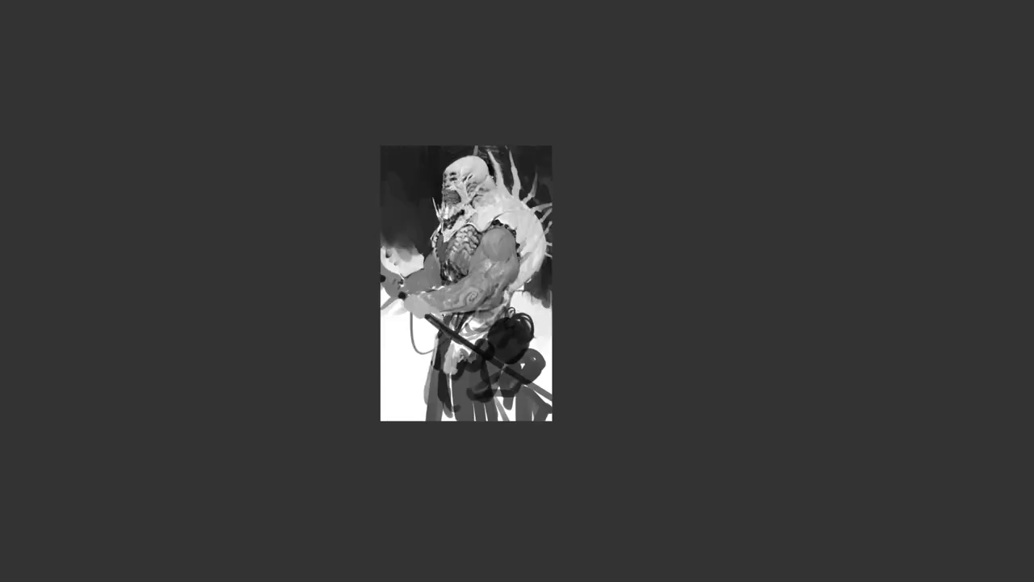
{"action": "scroll", "coordinate": [555, 241], "scroll_direction": "up", "scroll_amount": 2}
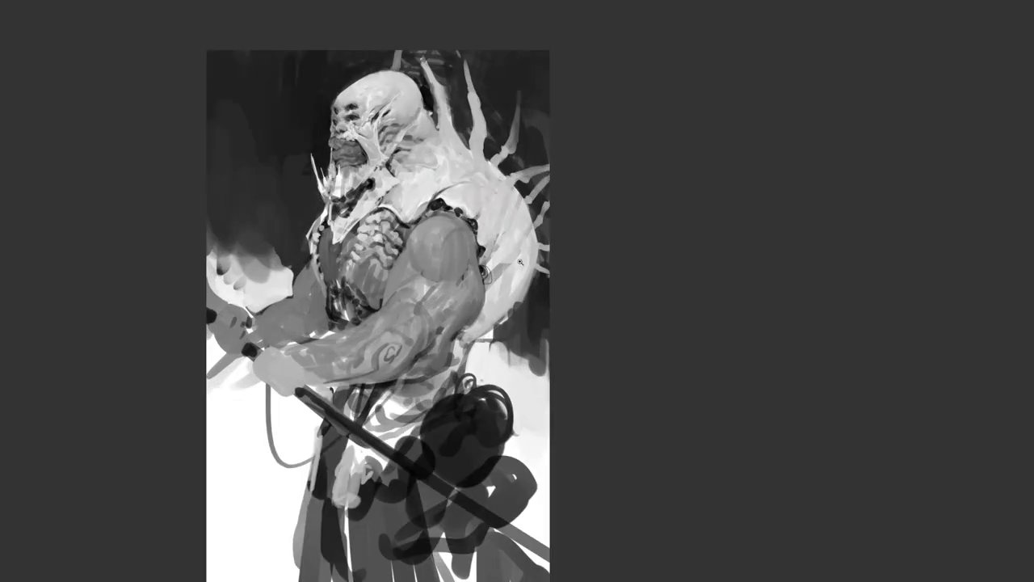
{"action": "left_click_drag", "start_coordinate": [486, 276], "coordinate": [538, 201]}
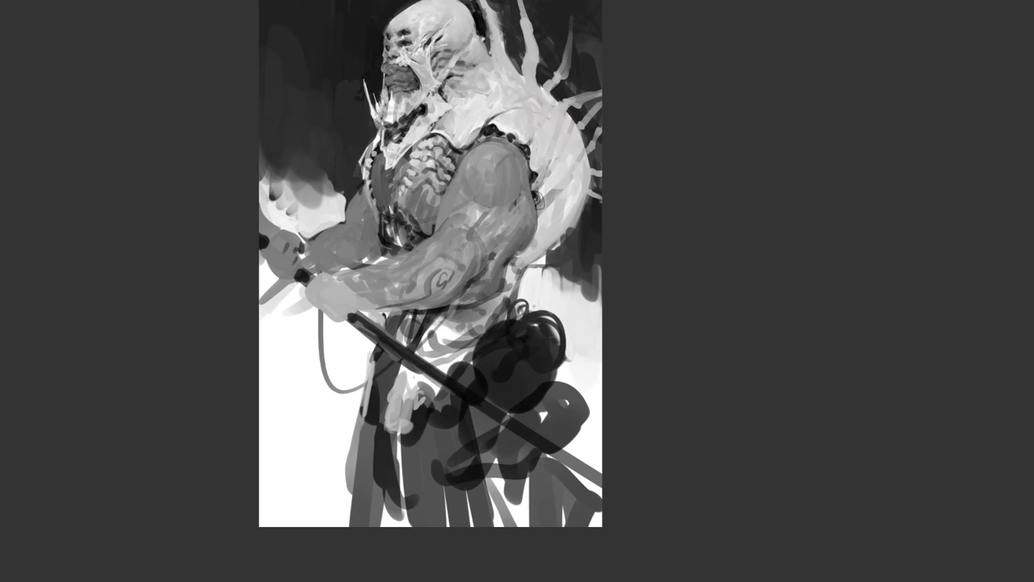
{"action": "left_click_drag", "start_coordinate": [501, 249], "coordinate": [518, 231]}
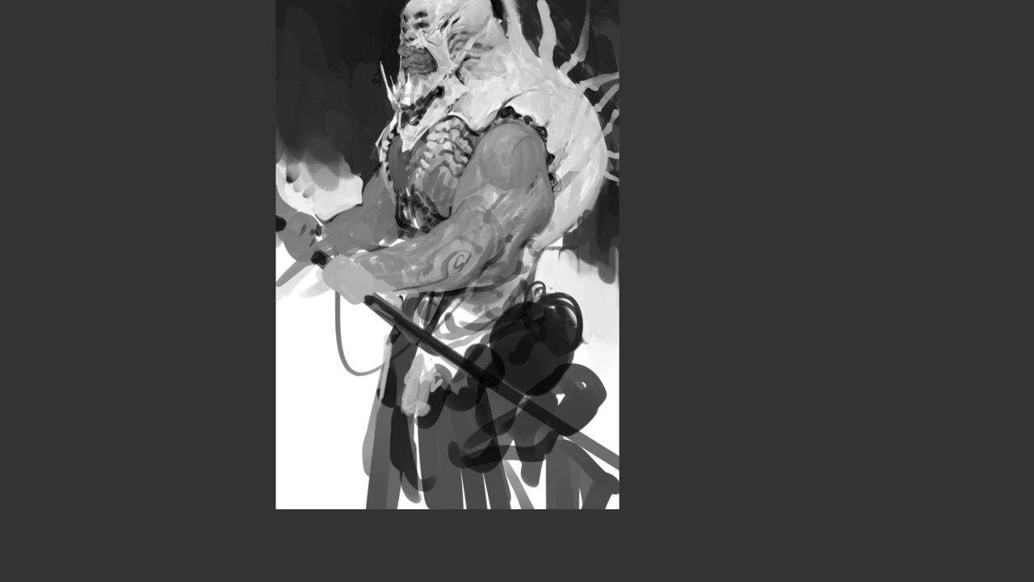
{"action": "key", "text": "ctrl+shift+h"}
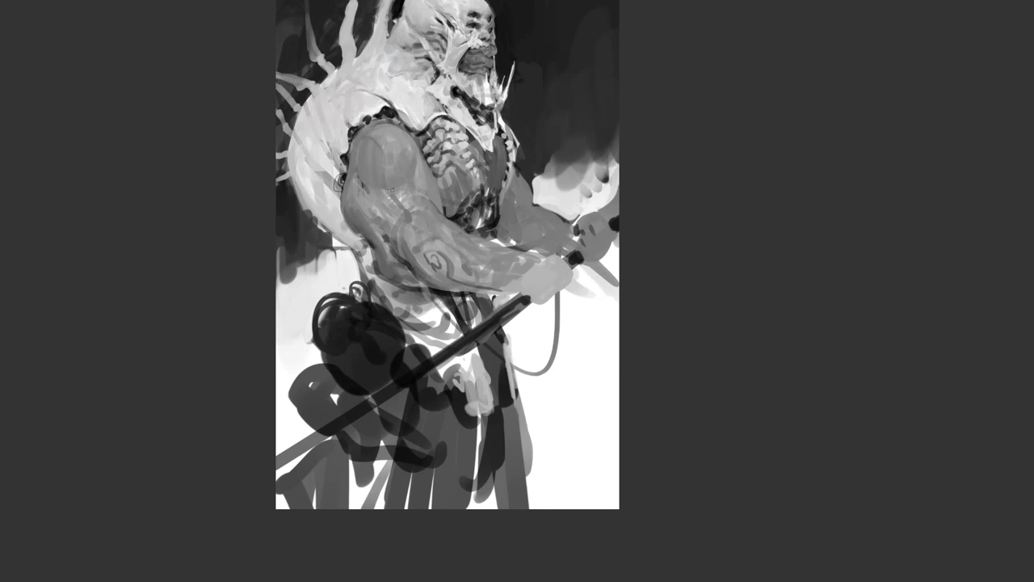
{"action": "left_click_drag", "start_coordinate": [399, 195], "coordinate": [404, 203]}
{"action": "key", "text": "m"}
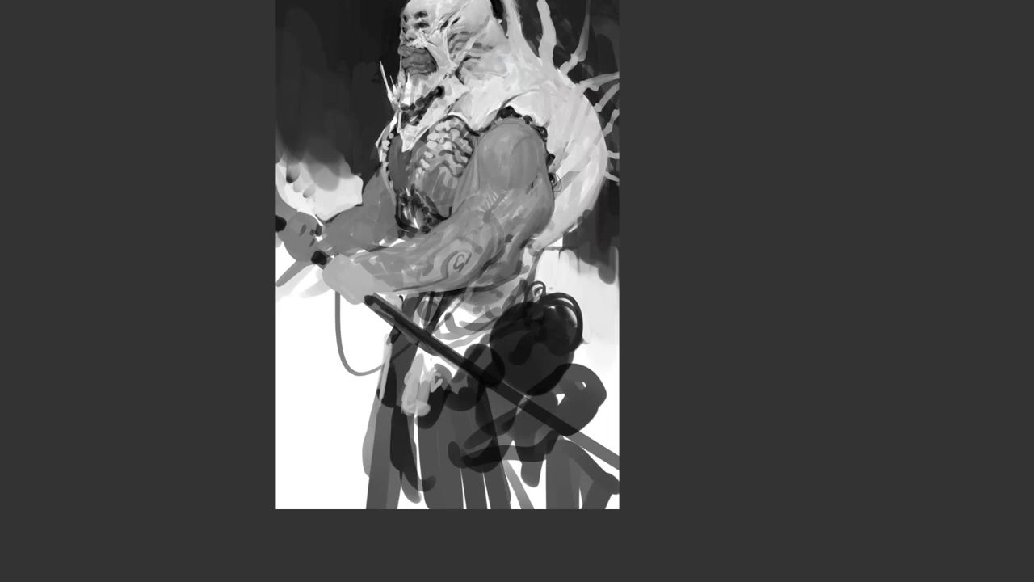
Step: Break up the hanging cloth below the waist with vertical light and dark grey strokes, and mirror the canvas
{"action": "key", "text": "ctrl+minus"}
{"action": "key", "text": "m"}
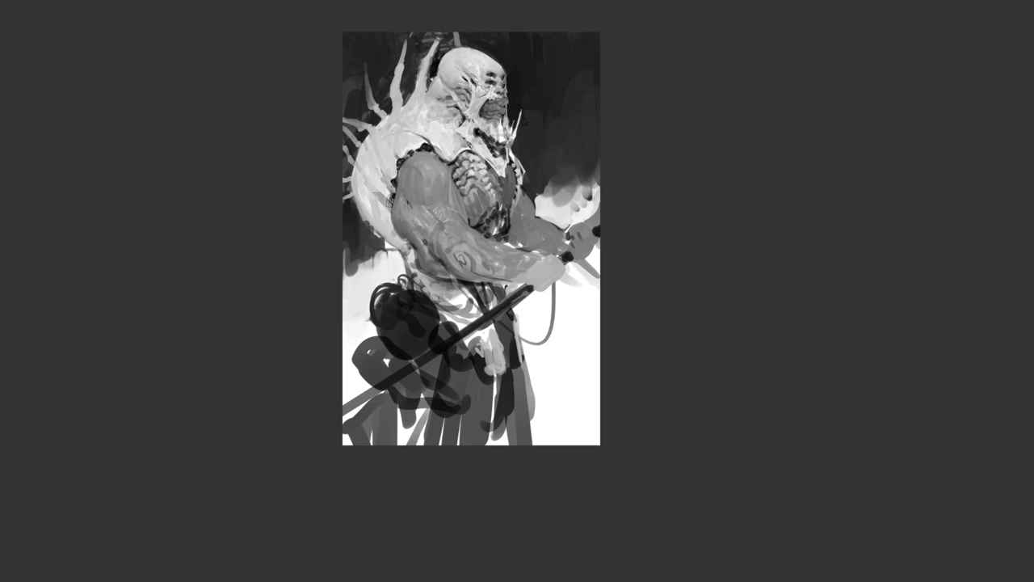
{"action": "left_click_drag", "start_coordinate": [492, 370], "coordinate": [497, 393]}
{"action": "mouse_move", "coordinate": [514, 354]}
{"action": "left_mouse_down"}
{"action": "mouse_move", "coordinate": [526, 401]}
{"action": "mouse_move", "coordinate": [509, 373]}
{"action": "mouse_move", "coordinate": [504, 385]}
{"action": "mouse_move", "coordinate": [508, 399]}
{"action": "mouse_move", "coordinate": [513, 380]}
{"action": "mouse_move", "coordinate": [516, 408]}
{"action": "left_mouse_up"}
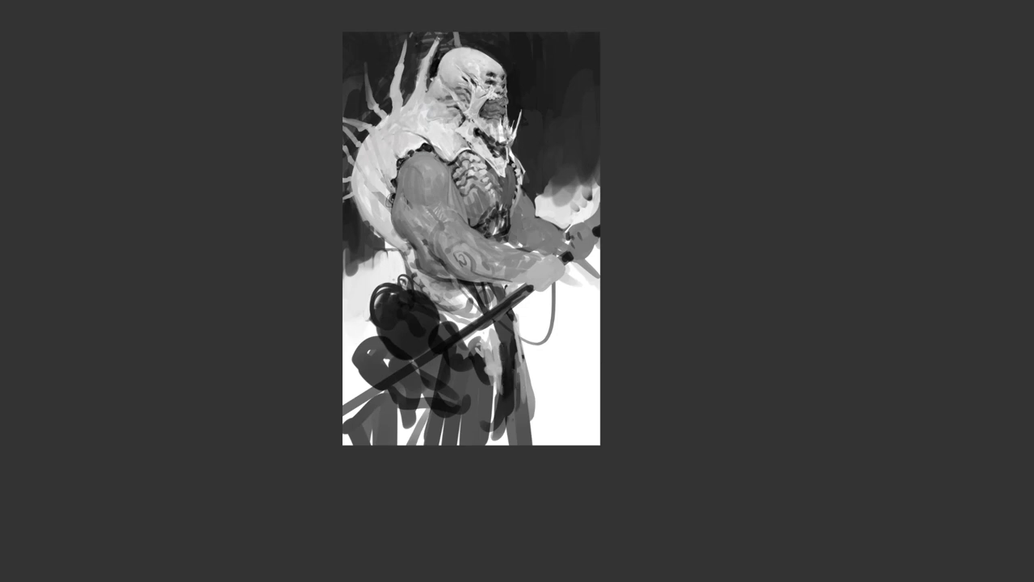
{"action": "key", "text": "ctrl+shift+h"}
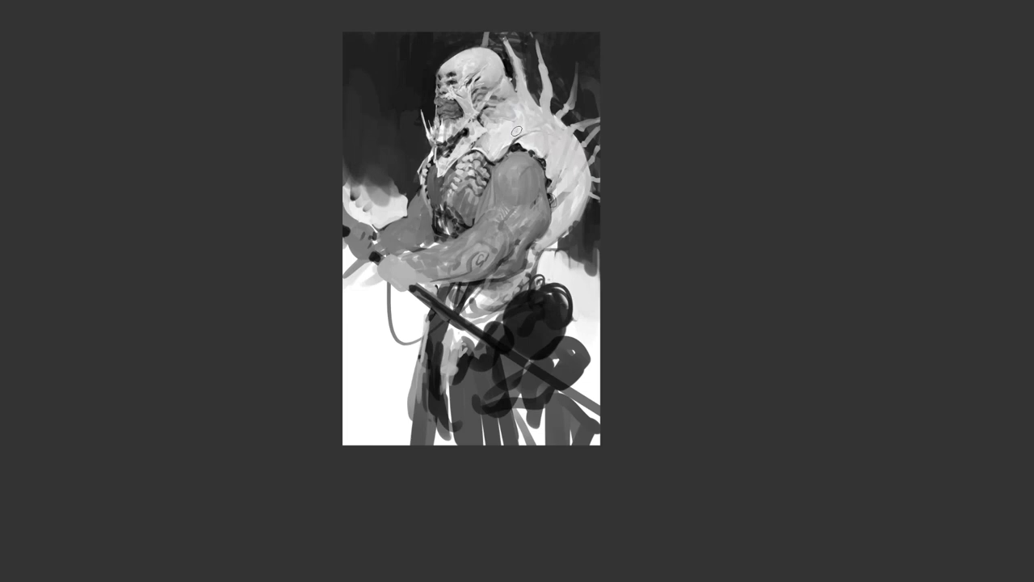
Step: Touch up the shading on the lower jaw beneath the mouth, and flip the canvas back
{"action": "scroll", "coordinate": [446, 137], "scroll_direction": "up", "scroll_amount": 1}
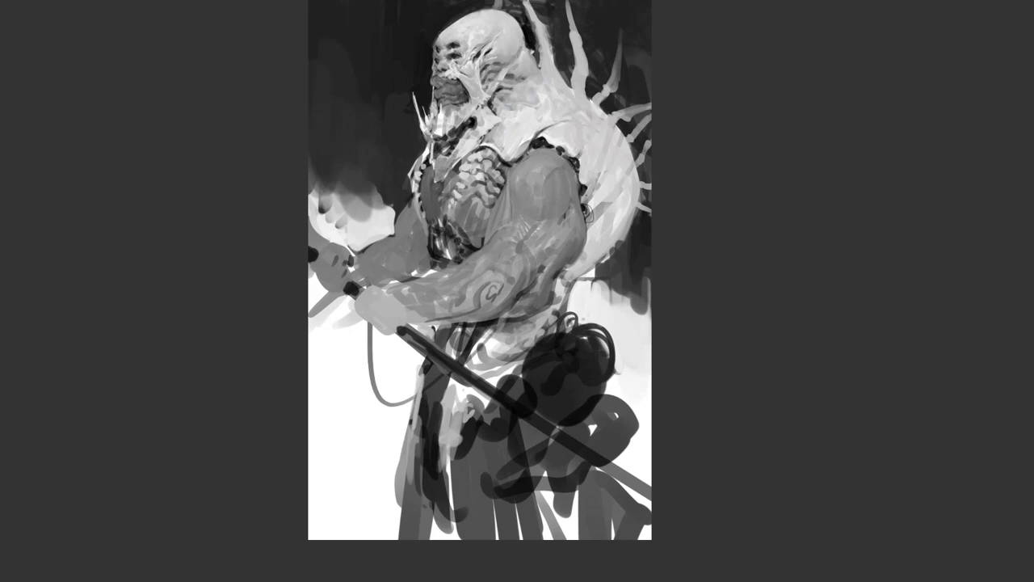
{"action": "mouse_move", "coordinate": [435, 129]}
{"action": "left_mouse_down"}
{"action": "mouse_move", "coordinate": [446, 119]}
{"action": "mouse_move", "coordinate": [450, 134]}
{"action": "left_mouse_up"}
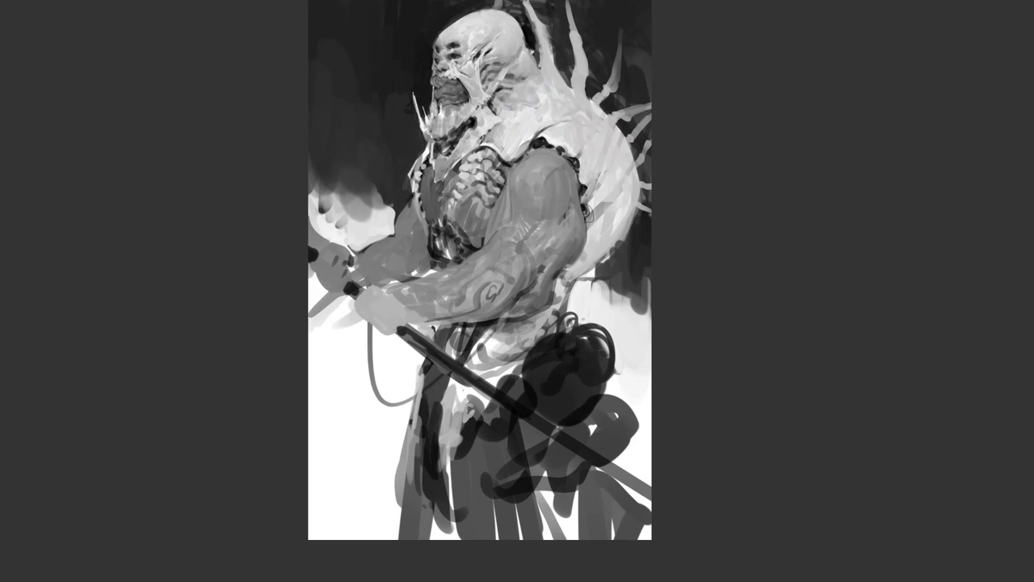
{"action": "scroll", "coordinate": [482, 166], "scroll_direction": "down", "scroll_amount": 1}
{"action": "scroll", "coordinate": [483, 165], "scroll_direction": "down", "scroll_amount": 2}
{"action": "key", "text": "m"}
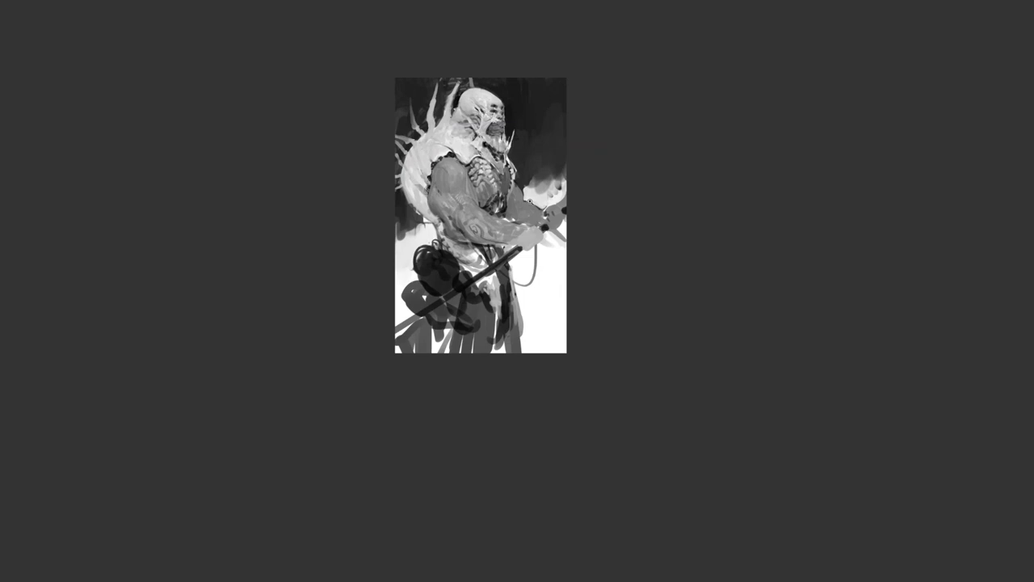
Step: Examine the figure's silhouette and values close up and from afar, both mirrored and unmirrored
{"action": "scroll", "coordinate": [505, 170], "scroll_direction": "up", "scroll_amount": 4}
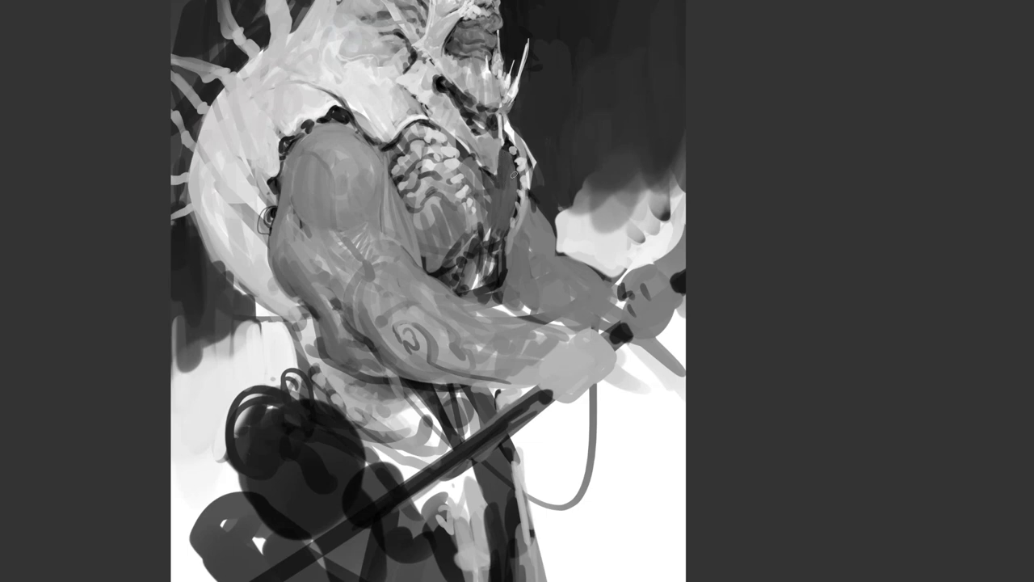
{"action": "key", "text": "ctrl+minus"}
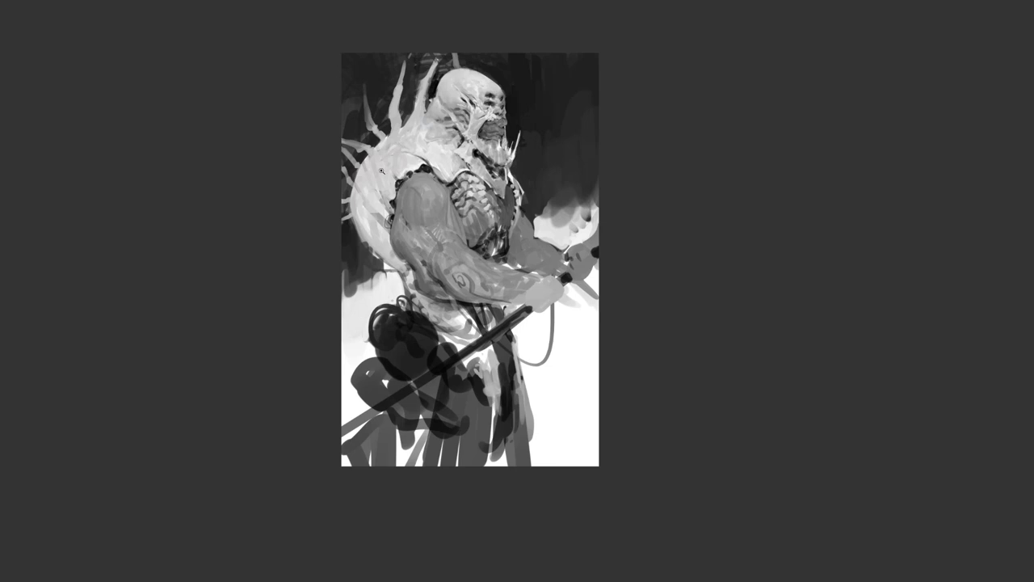
{"action": "scroll", "coordinate": [380, 171], "scroll_direction": "up", "scroll_amount": 2}
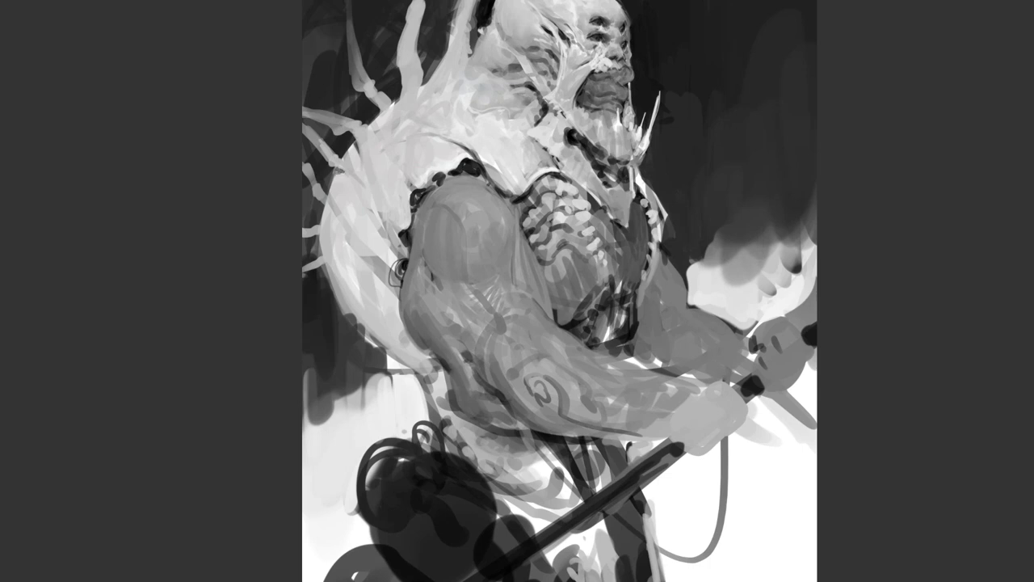
{"action": "key", "text": "ctrl+minus"}
{"action": "key", "text": "ctrl+minus"}
{"action": "key", "text": "ctrl+minus"}
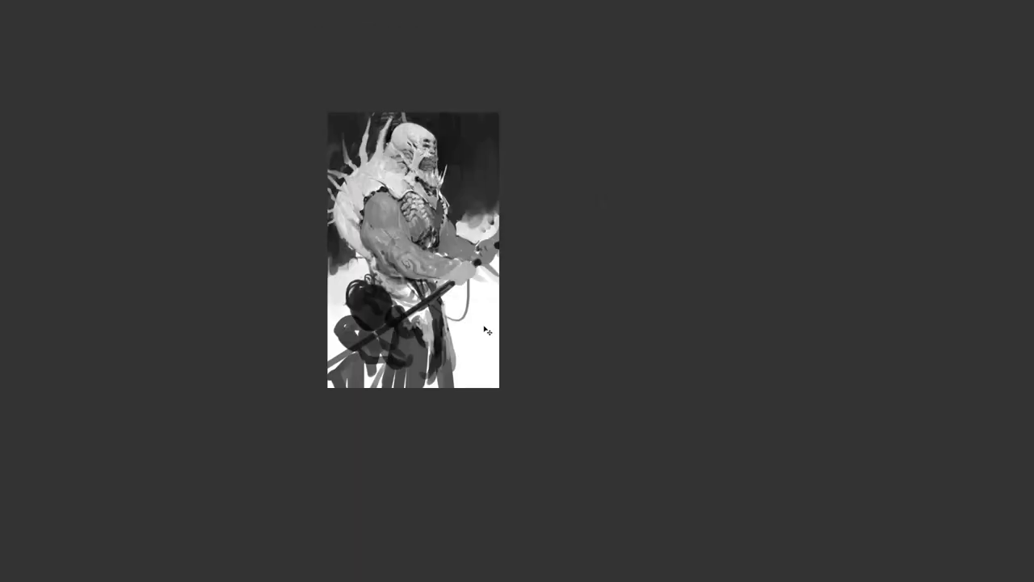
{"action": "key", "text": "ctrl+f"}
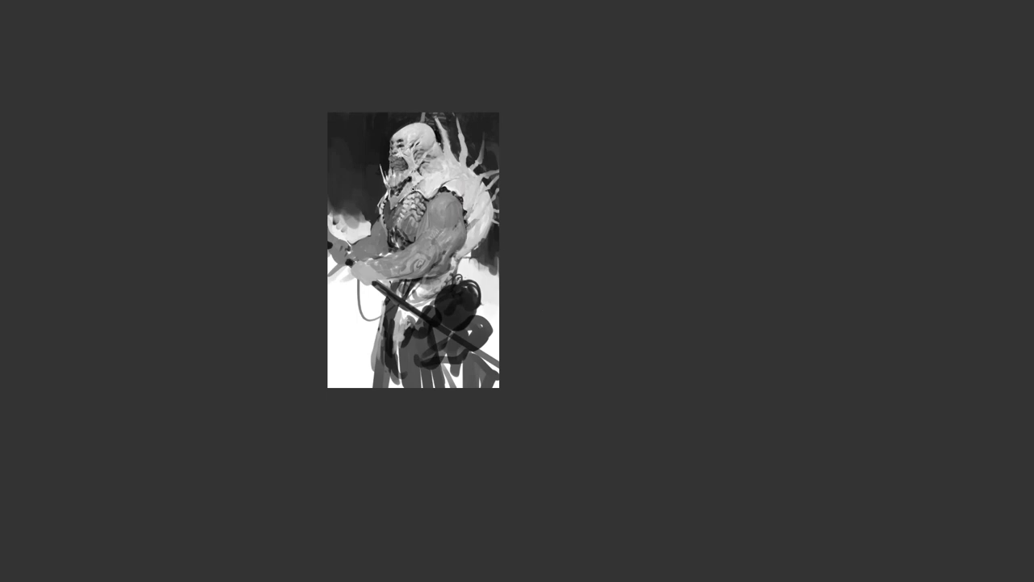
{"action": "key", "text": "ctrl+plus"}
{"action": "key", "text": "ctrl+plus"}
{"action": "key", "text": "ctrl+plus"}
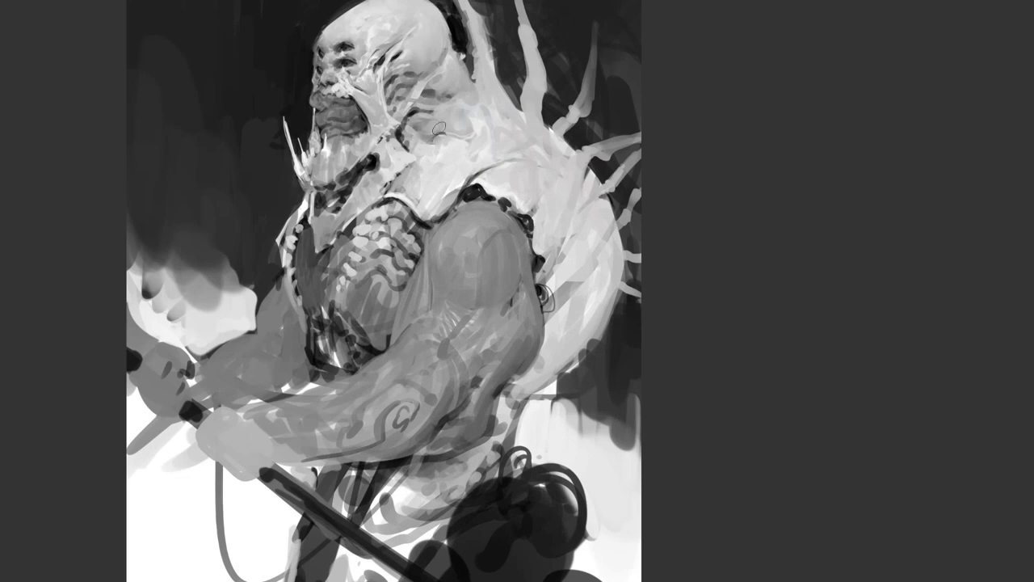
{"action": "key", "text": "ctrl+minus"}
{"action": "key", "text": "ctrl+minus"}
{"action": "key", "text": "ctrl+shift+h"}
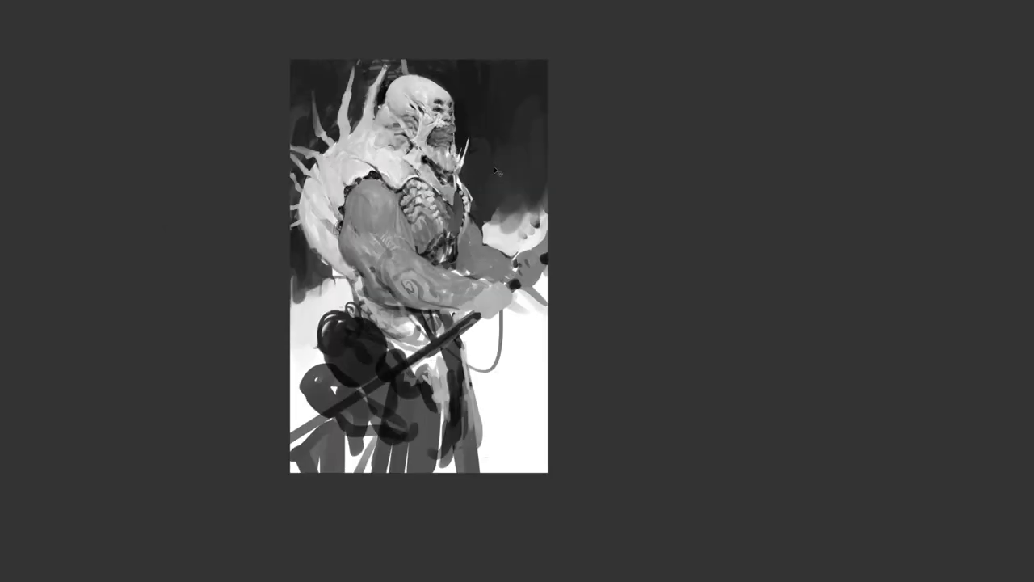
{"action": "scroll", "coordinate": [382, 143], "scroll_direction": "up", "scroll_amount": 1}
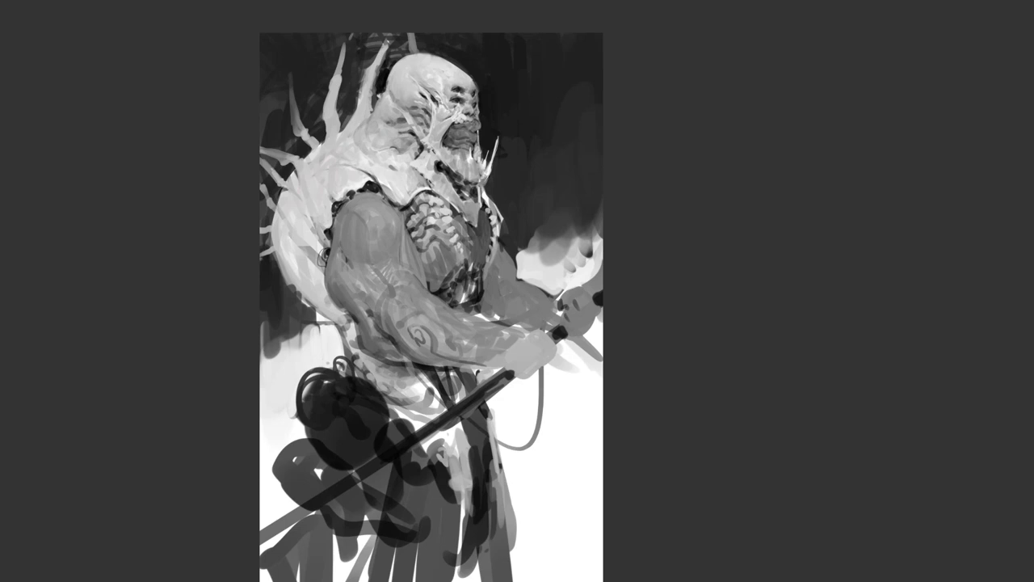
Step: Soften the crease marks at the near arm's inner elbow, and mirror the canvas
{"action": "left_click_drag", "start_coordinate": [383, 266], "coordinate": [395, 210]}
{"action": "left_click", "coordinate": [396, 210], "text": "ctrl"}
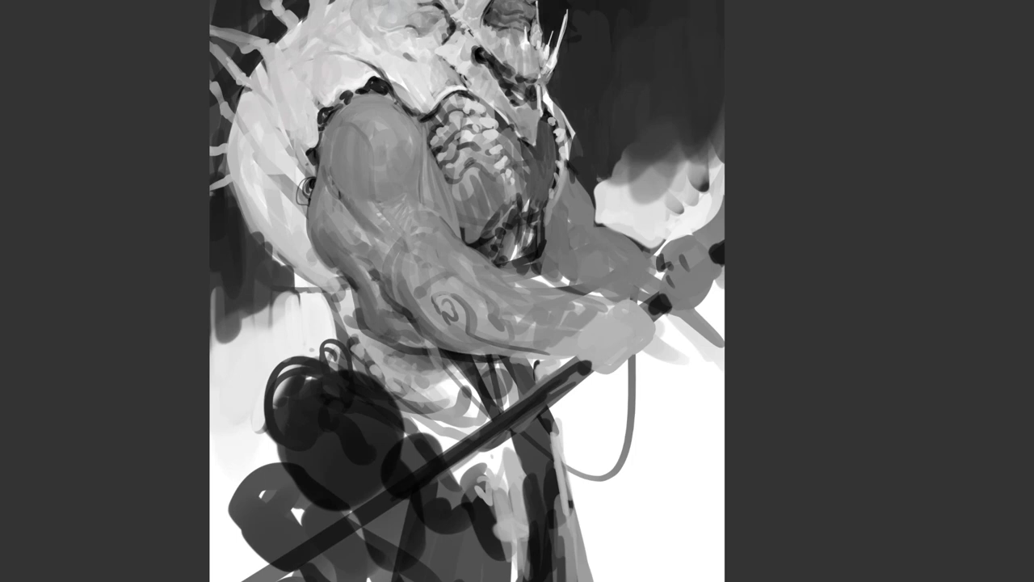
{"action": "scroll", "coordinate": [437, 249], "scroll_direction": "down", "scroll_amount": 3}
{"action": "key", "text": "ctrl+shift+h"}
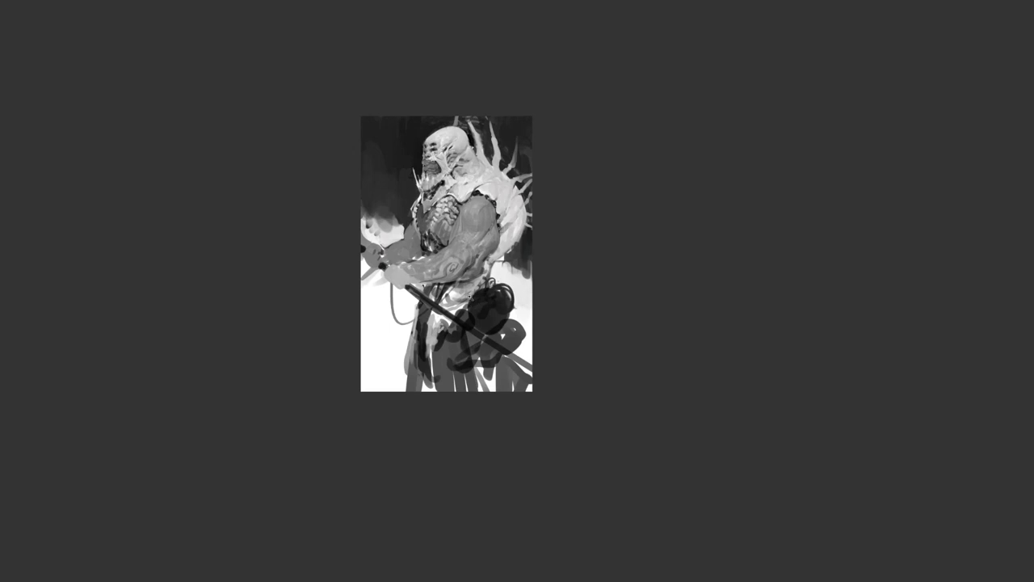
Step: Paint out the dark spots in the light background patch above the far hand and soften its edges
{"action": "scroll", "coordinate": [468, 297], "scroll_direction": "up", "scroll_amount": 3}
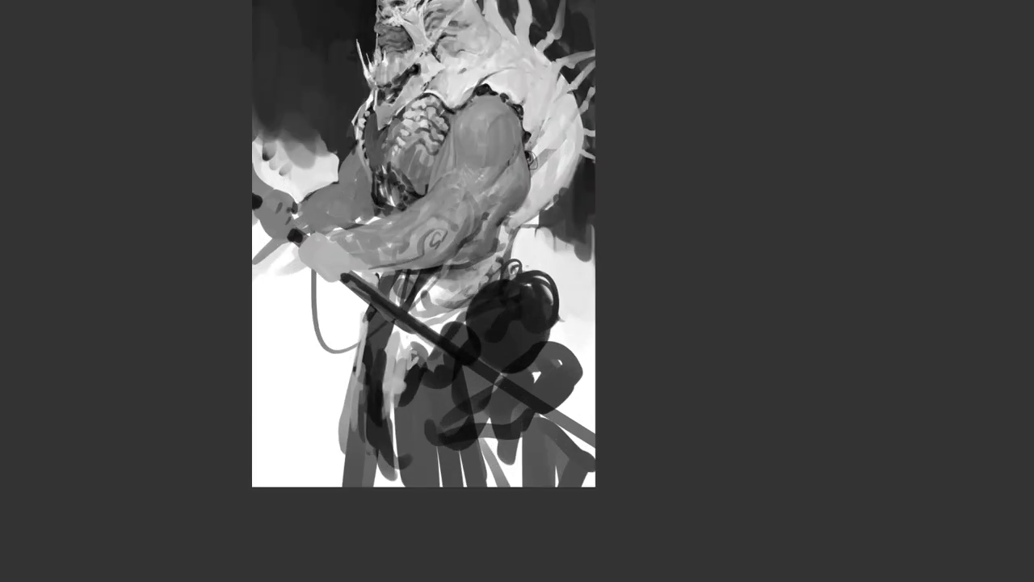
{"action": "mouse_move", "coordinate": [320, 191]}
{"action": "left_mouse_down"}
{"action": "mouse_move", "coordinate": [337, 159]}
{"action": "mouse_move", "coordinate": [336, 187]}
{"action": "mouse_move", "coordinate": [304, 206]}
{"action": "left_mouse_up"}
{"action": "left_click_drag", "start_coordinate": [382, 221], "coordinate": [404, 300]}
{"action": "mouse_move", "coordinate": [320, 246]}
{"action": "left_mouse_down"}
{"action": "mouse_move", "coordinate": [328, 224]}
{"action": "mouse_move", "coordinate": [328, 234]}
{"action": "mouse_move", "coordinate": [303, 213]}
{"action": "mouse_move", "coordinate": [293, 225]}
{"action": "mouse_move", "coordinate": [274, 193]}
{"action": "left_mouse_up"}
{"action": "mouse_move", "coordinate": [292, 246]}
{"action": "left_mouse_down"}
{"action": "mouse_move", "coordinate": [280, 206]}
{"action": "mouse_move", "coordinate": [310, 239]}
{"action": "left_mouse_up"}
{"action": "mouse_move", "coordinate": [283, 191]}
{"action": "left_mouse_down"}
{"action": "mouse_move", "coordinate": [286, 217]}
{"action": "mouse_move", "coordinate": [316, 233]}
{"action": "left_mouse_up"}
{"action": "left_click_drag", "start_coordinate": [325, 194], "coordinate": [333, 234]}
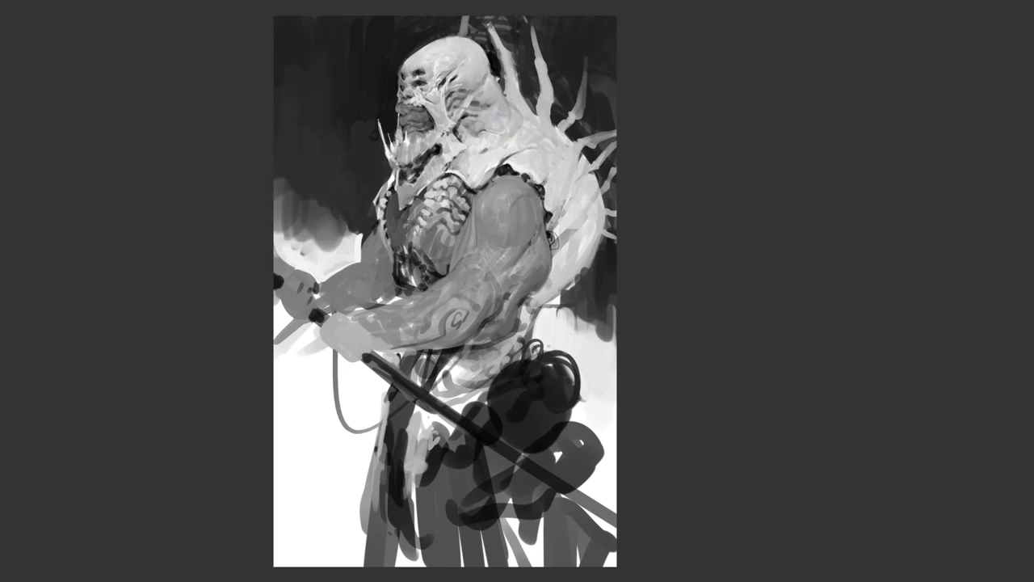
Step: Scribble loose light grey diagonal strokes across the dark upper background corner in front of the head
{"action": "left_click_drag", "start_coordinate": [346, 126], "coordinate": [363, 219]}
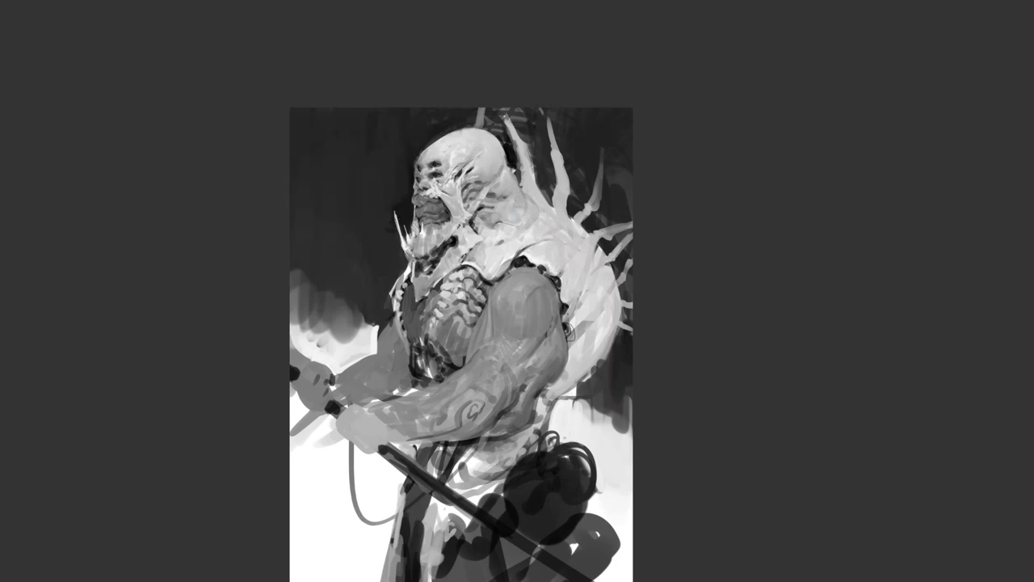
{"action": "mouse_move", "coordinate": [404, 113]}
{"action": "left_mouse_down"}
{"action": "mouse_move", "coordinate": [311, 203]}
{"action": "mouse_move", "coordinate": [292, 184]}
{"action": "left_mouse_up"}
{"action": "left_click_drag", "start_coordinate": [332, 113], "coordinate": [292, 151]}
{"action": "left_click_drag", "start_coordinate": [372, 110], "coordinate": [293, 137]}
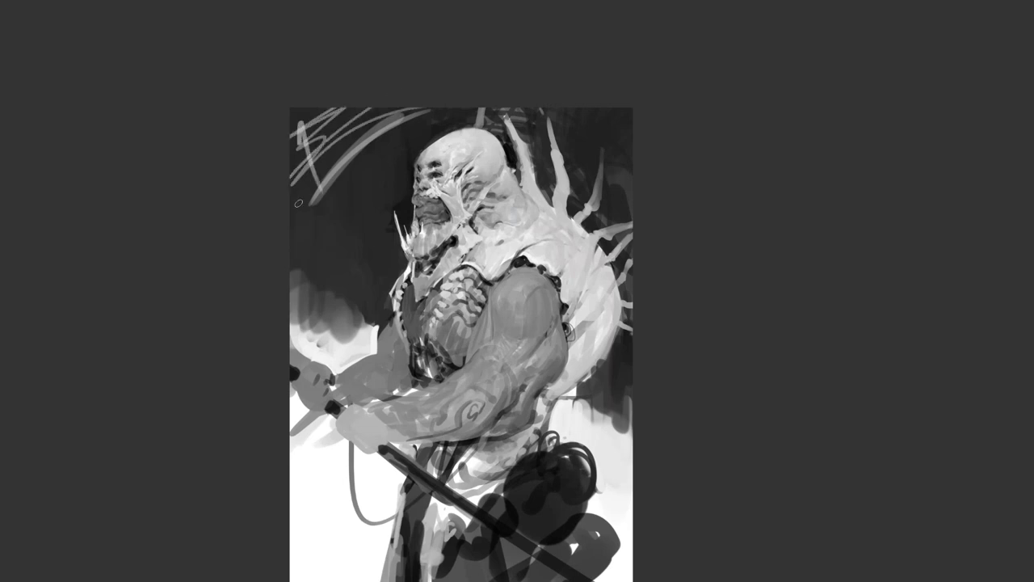
Step: Subdue the light strokes in the upper background corner with broader dark strokes, and flip the canvas back
{"action": "mouse_move", "coordinate": [319, 207]}
{"action": "left_mouse_down"}
{"action": "mouse_move", "coordinate": [320, 118]}
{"action": "mouse_move", "coordinate": [397, 105]}
{"action": "mouse_move", "coordinate": [425, 113]}
{"action": "left_mouse_up"}
{"action": "mouse_move", "coordinate": [333, 171]}
{"action": "left_mouse_down"}
{"action": "mouse_move", "coordinate": [298, 180]}
{"action": "mouse_move", "coordinate": [312, 178]}
{"action": "left_mouse_up"}
{"action": "mouse_move", "coordinate": [404, 125]}
{"action": "left_mouse_down"}
{"action": "mouse_move", "coordinate": [307, 179]}
{"action": "mouse_move", "coordinate": [309, 133]}
{"action": "left_mouse_up"}
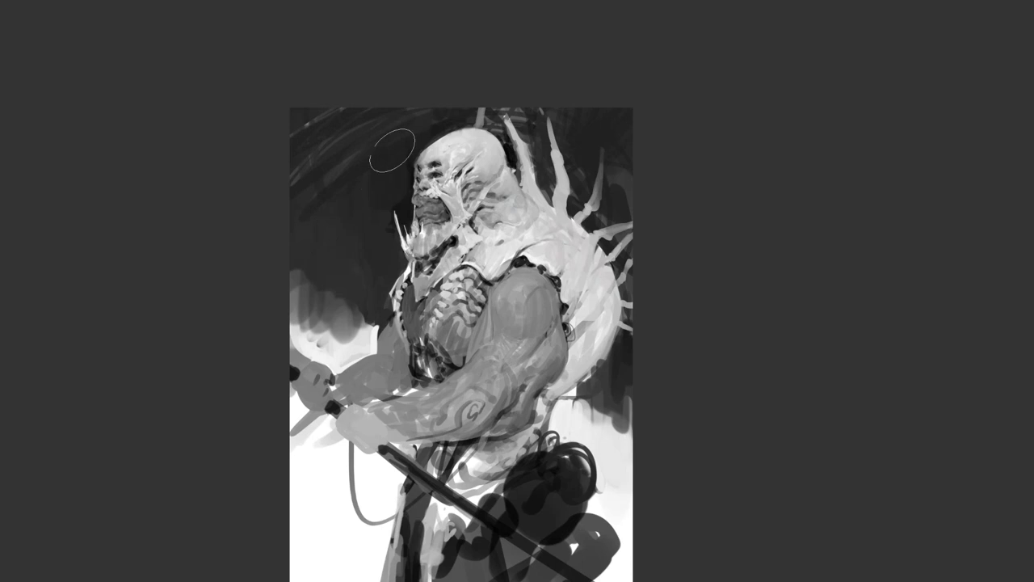
{"action": "left_click_drag", "start_coordinate": [302, 196], "coordinate": [307, 127]}
{"action": "left_click_drag", "start_coordinate": [329, 210], "coordinate": [340, 168]}
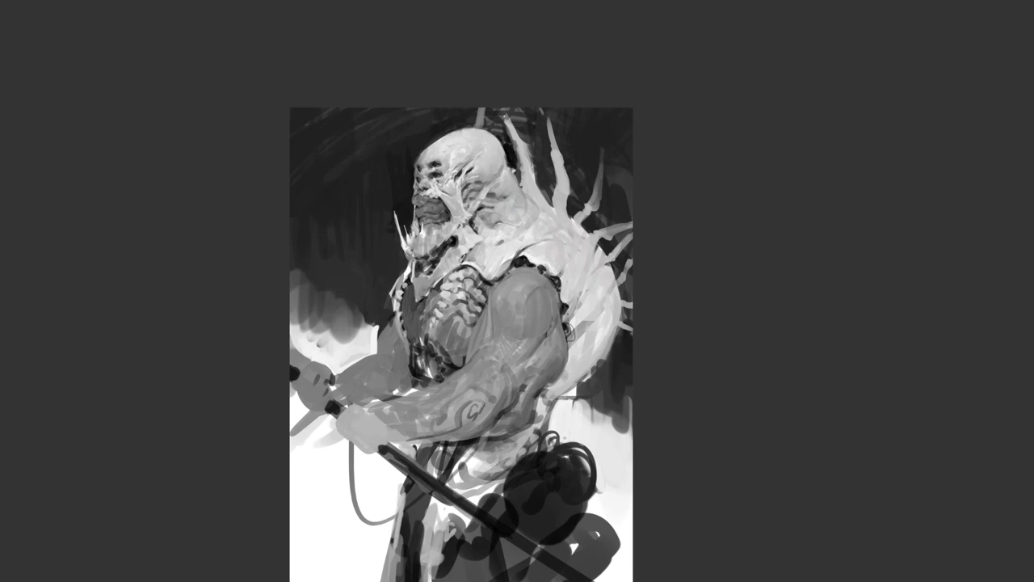
{"action": "left_click_drag", "start_coordinate": [358, 199], "coordinate": [358, 244]}
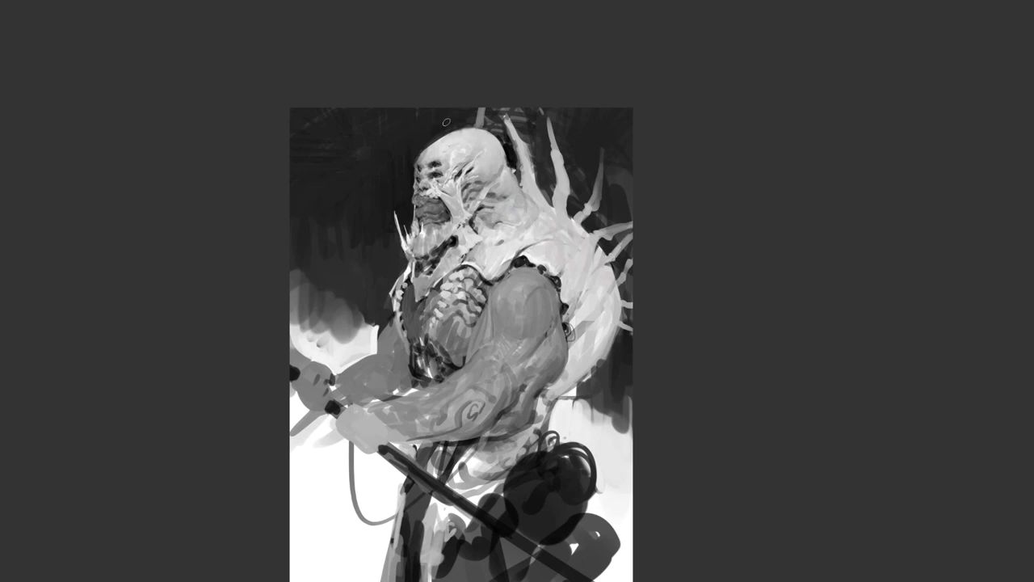
{"action": "key", "text": "ctrl+minus"}
{"action": "key", "text": "ctrl+minus"}
{"action": "key", "text": "ctrl+minus"}
{"action": "key", "text": "ctrl+shift+h"}
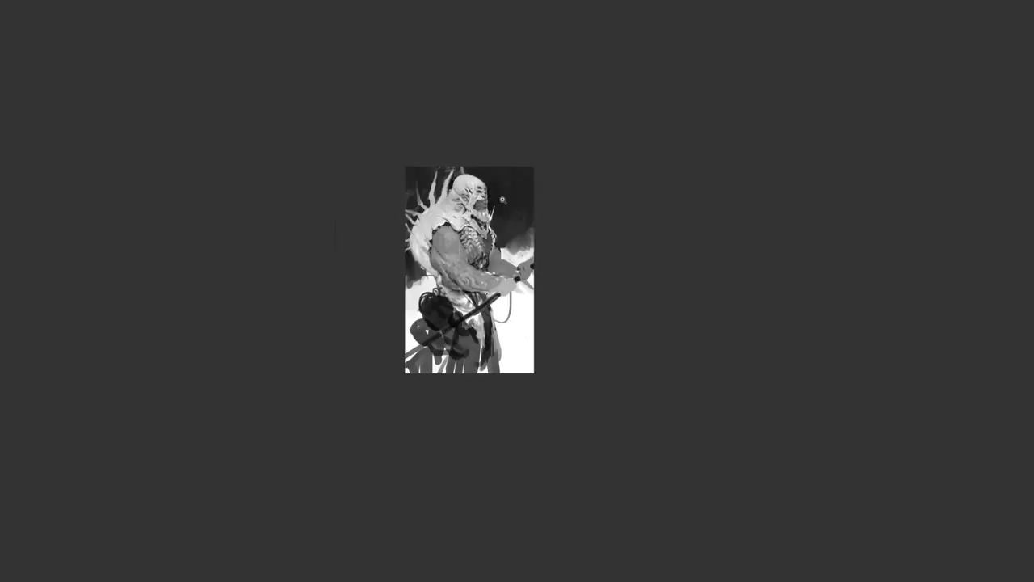
Step: Hatch short dark vertical strokes along the lower edge of the dark background behind the creature's back
{"action": "scroll", "coordinate": [496, 232], "scroll_direction": "up", "scroll_amount": 3}
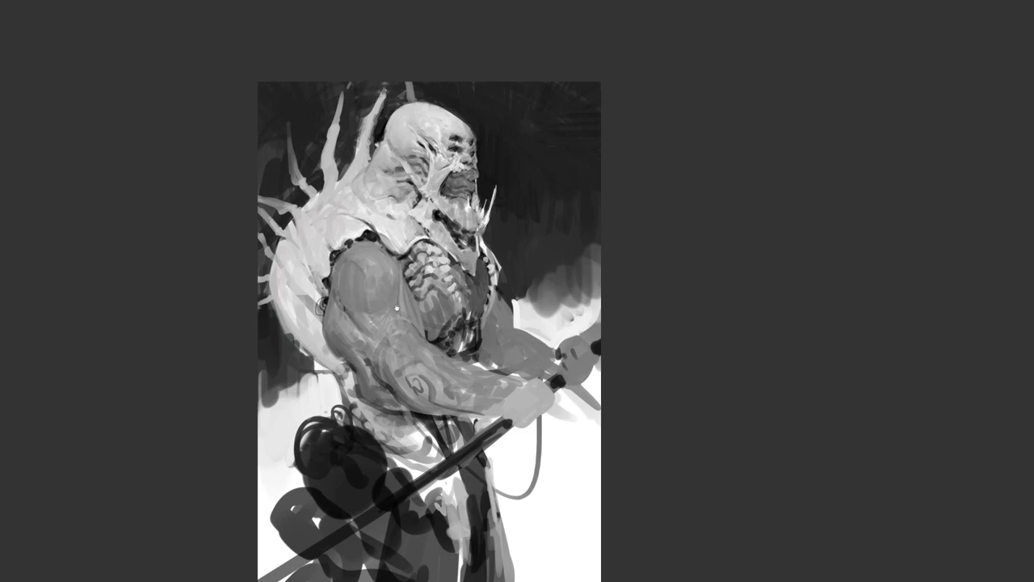
{"action": "scroll", "coordinate": [396, 308], "scroll_direction": "down", "scroll_amount": 2}
{"action": "mouse_move", "coordinate": [301, 326]}
{"action": "left_mouse_down"}
{"action": "mouse_move", "coordinate": [309, 317]}
{"action": "mouse_move", "coordinate": [286, 352]}
{"action": "mouse_move", "coordinate": [311, 339]}
{"action": "left_mouse_up"}
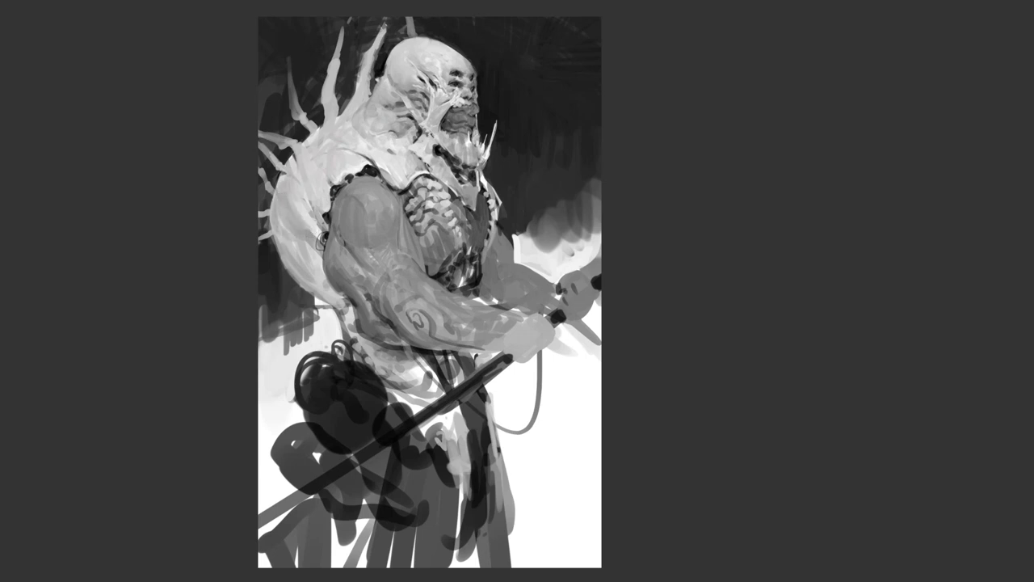
Step: Draw curved crease lines across the lower part of the creature's pale back hump, and mirror the canvas
{"action": "mouse_move", "coordinate": [312, 241]}
{"action": "left_mouse_down"}
{"action": "mouse_move", "coordinate": [276, 226]}
{"action": "mouse_move", "coordinate": [275, 215]}
{"action": "left_mouse_up"}
{"action": "mouse_move", "coordinate": [314, 244]}
{"action": "left_mouse_down"}
{"action": "mouse_move", "coordinate": [295, 251]}
{"action": "mouse_move", "coordinate": [276, 229]}
{"action": "mouse_move", "coordinate": [309, 257]}
{"action": "mouse_move", "coordinate": [278, 237]}
{"action": "mouse_move", "coordinate": [293, 260]}
{"action": "mouse_move", "coordinate": [317, 260]}
{"action": "mouse_move", "coordinate": [289, 265]}
{"action": "mouse_move", "coordinate": [325, 274]}
{"action": "mouse_move", "coordinate": [308, 273]}
{"action": "left_mouse_up"}
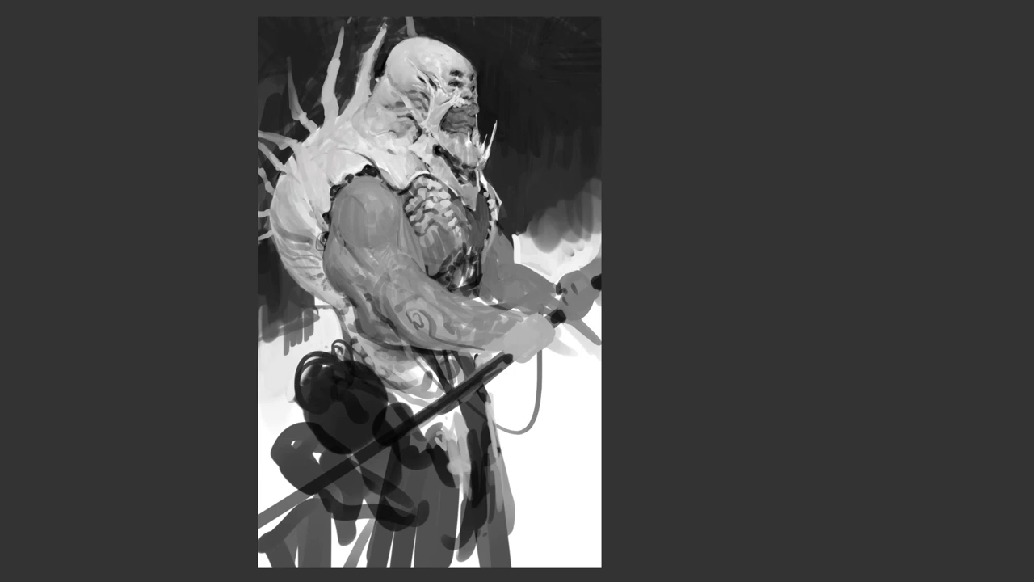
{"action": "left_click_drag", "start_coordinate": [320, 272], "coordinate": [326, 278]}
{"action": "key", "text": "ctrl+shift+h"}
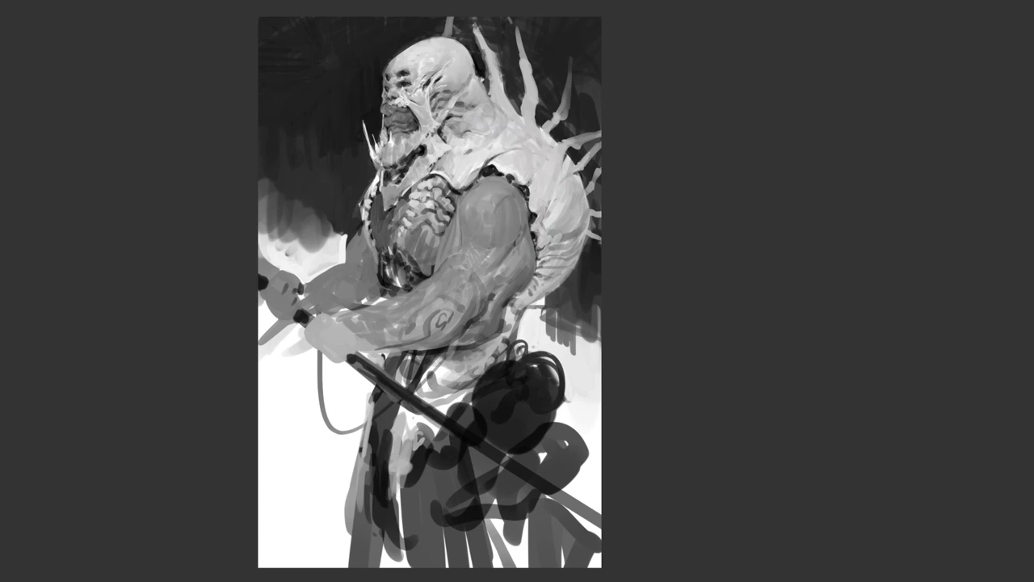
Step: Touch up the hip cloth, paint light vertebra-like bumps along the waist beside the dark pouch, and flip the canvas back
{"action": "left_click", "coordinate": [393, 413], "text": "alt"}
{"action": "mouse_move", "coordinate": [401, 406]}
{"action": "left_mouse_down"}
{"action": "mouse_move", "coordinate": [396, 428]}
{"action": "mouse_move", "coordinate": [435, 442]}
{"action": "left_mouse_up"}
{"action": "left_click", "coordinate": [436, 430], "text": "alt"}
{"action": "left_click_drag", "start_coordinate": [428, 430], "coordinate": [425, 446]}
{"action": "left_click_drag", "start_coordinate": [469, 408], "coordinate": [500, 364]}
{"action": "left_click", "coordinate": [514, 395], "text": "alt"}
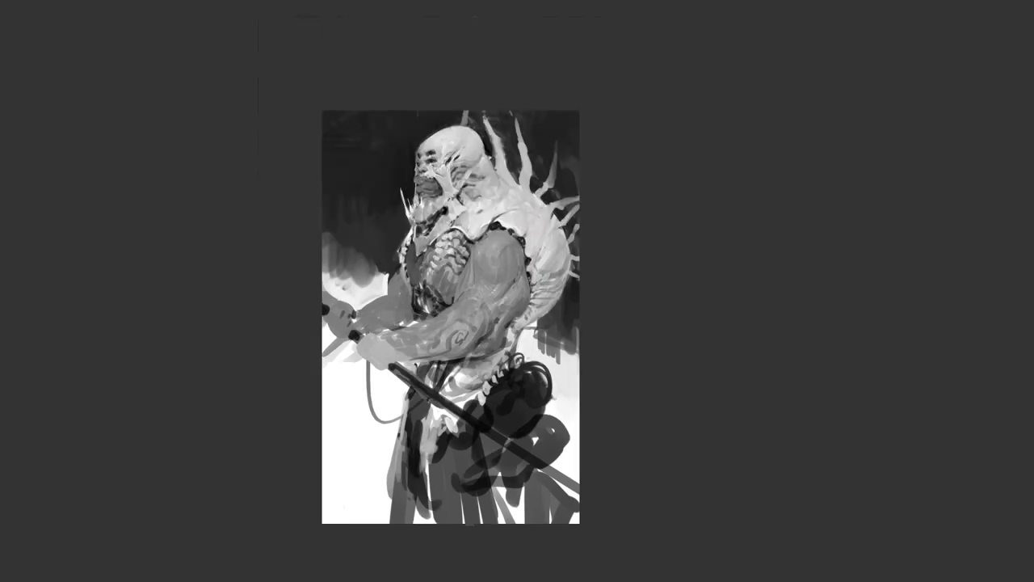
{"action": "left_click", "coordinate": [515, 393], "text": "alt"}
{"action": "key", "text": "F2"}
{"action": "left_click", "coordinate": [534, 405], "text": "ctrl"}
{"action": "left_click", "coordinate": [535, 402], "text": "ctrl"}
Step: Leave the full-screen canvas view, switch to the Chrome browser and open the Play Canvas bookmark in a new tab
{"action": "key", "text": "f"}
{"action": "key", "text": "f"}
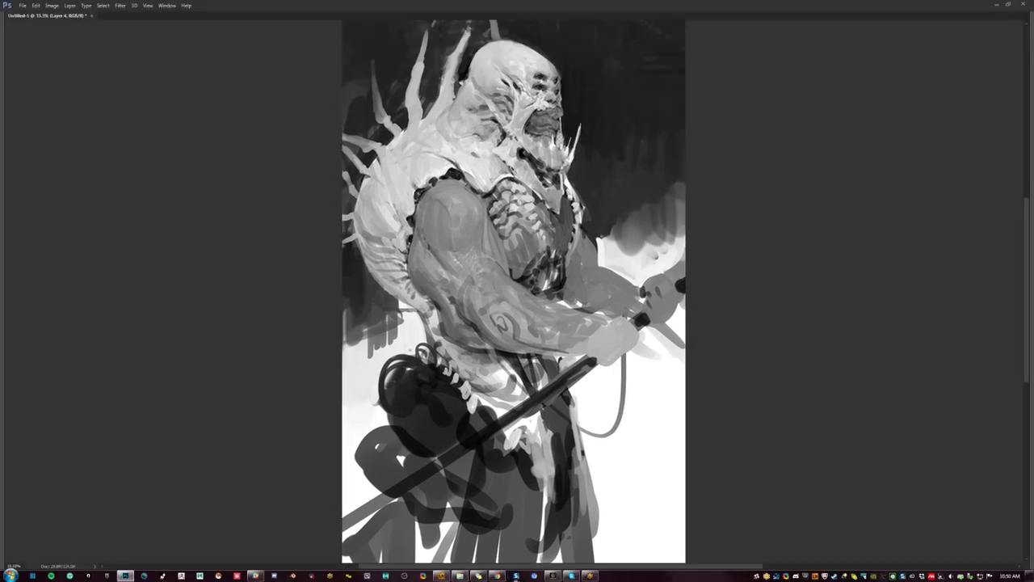
{"action": "left_click", "coordinate": [497, 575]}
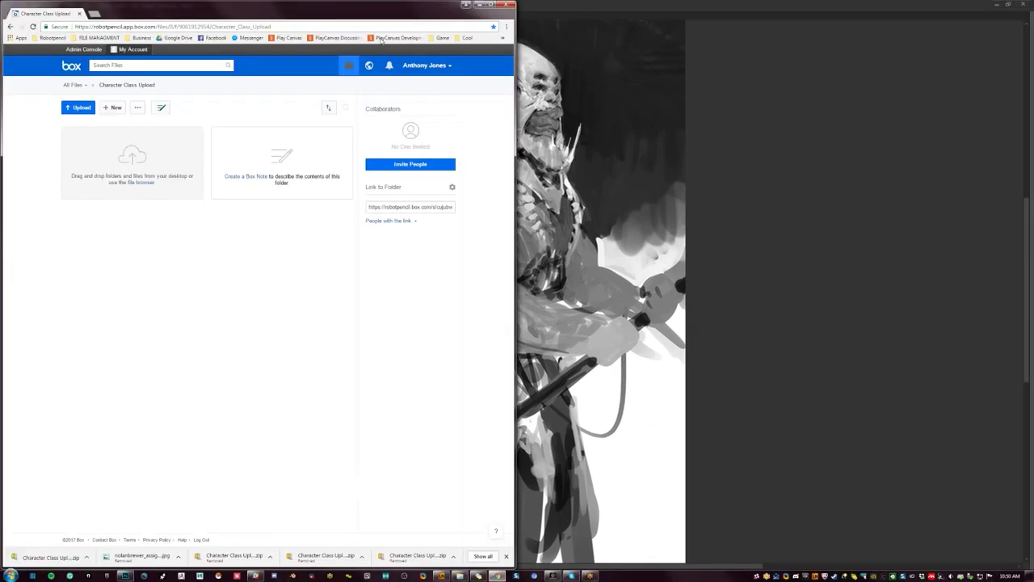
{"action": "left_click", "coordinate": [96, 14]}
{"action": "left_click", "coordinate": [287, 38]}
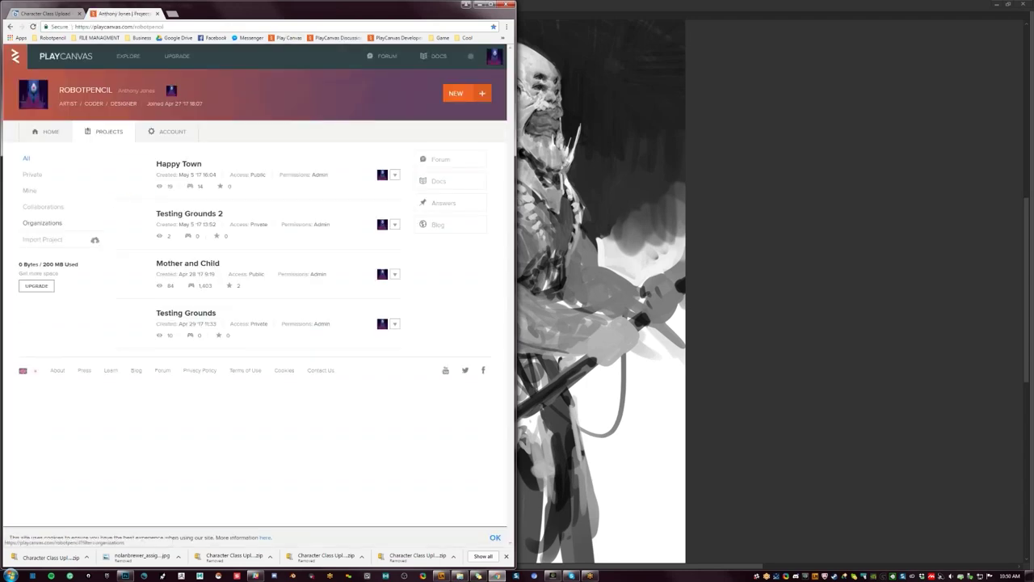
Step: Open the Happy Town project, launch its playable build and maximize the browser window
{"action": "left_click", "coordinate": [189, 171]}
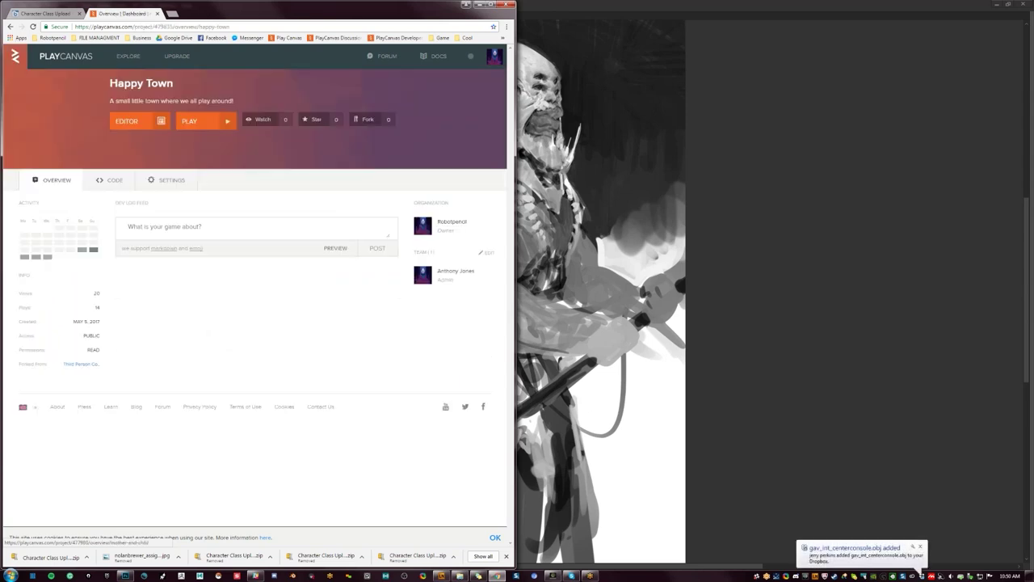
{"action": "left_click", "coordinate": [202, 120]}
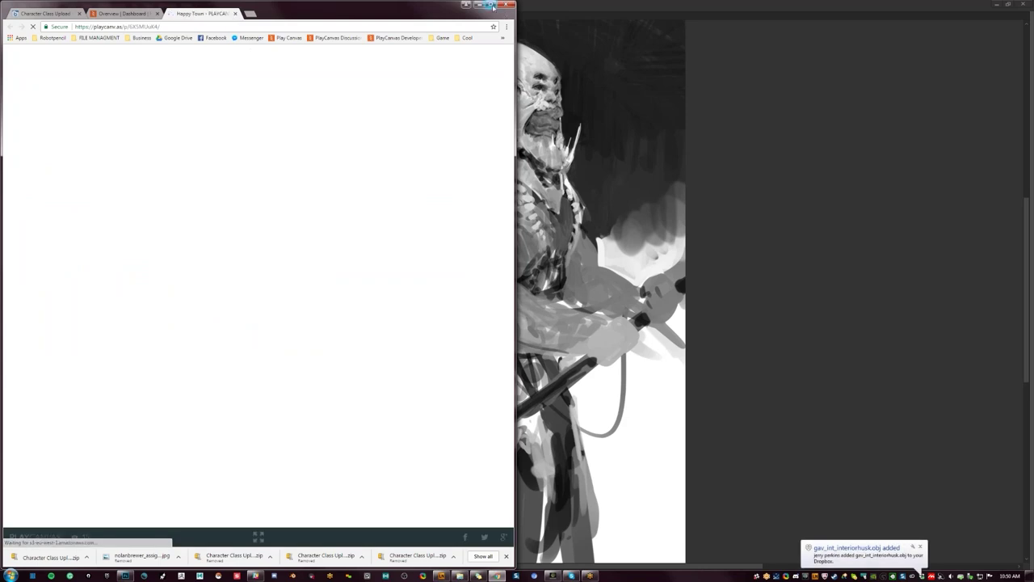
{"action": "left_click", "coordinate": [490, 5]}
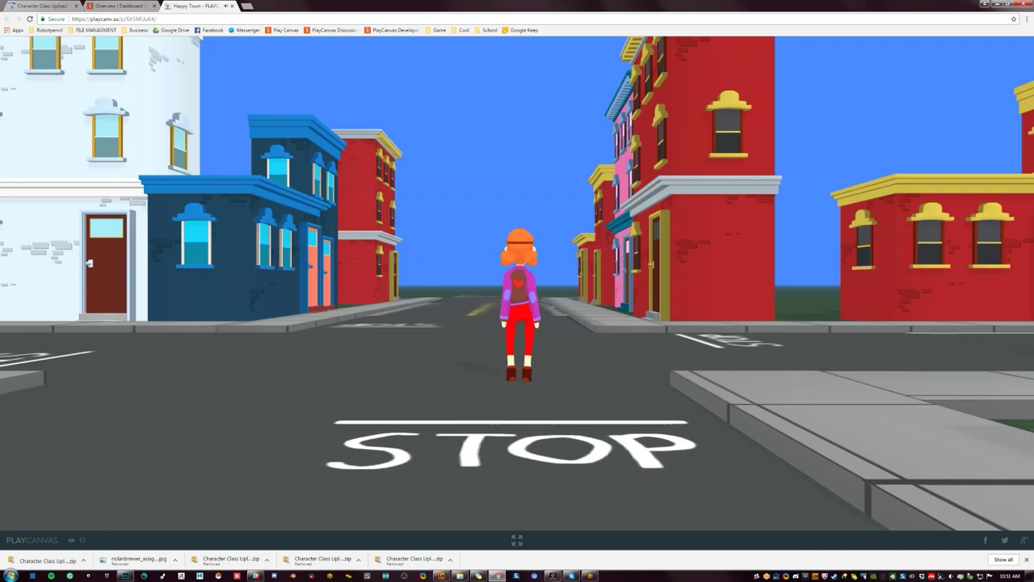
Step: Walk the character around the Happy Town streets in the running game, and close the game
{"action": "left_click", "coordinate": [568, 296]}
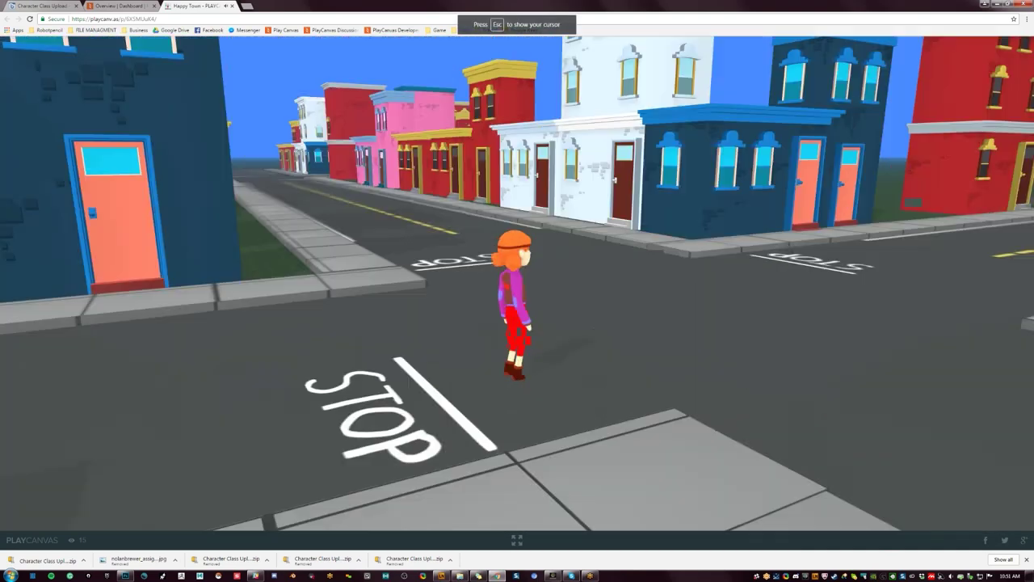
{"action": "key", "text": "w"}
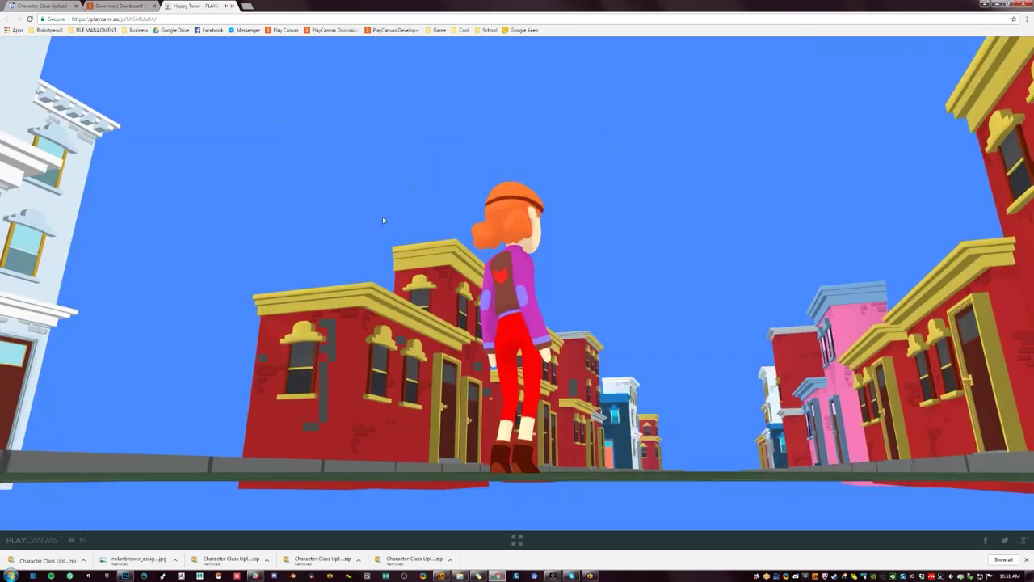
{"action": "left_click", "coordinate": [232, 5]}
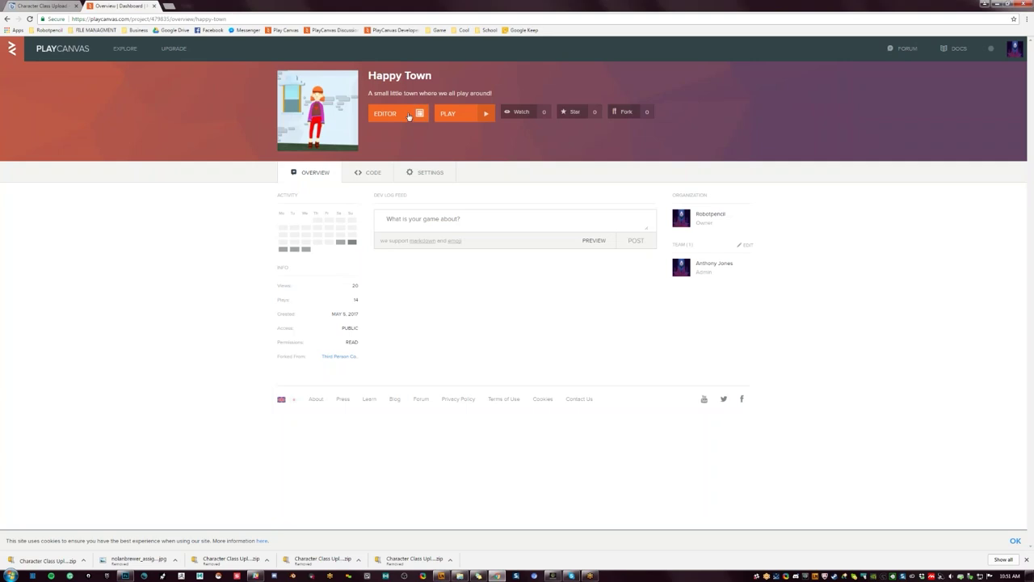
Step: Open Happy Town in the PlayCanvas editor and examine the town's building and street layout from above
{"action": "left_click", "coordinate": [408, 114]}
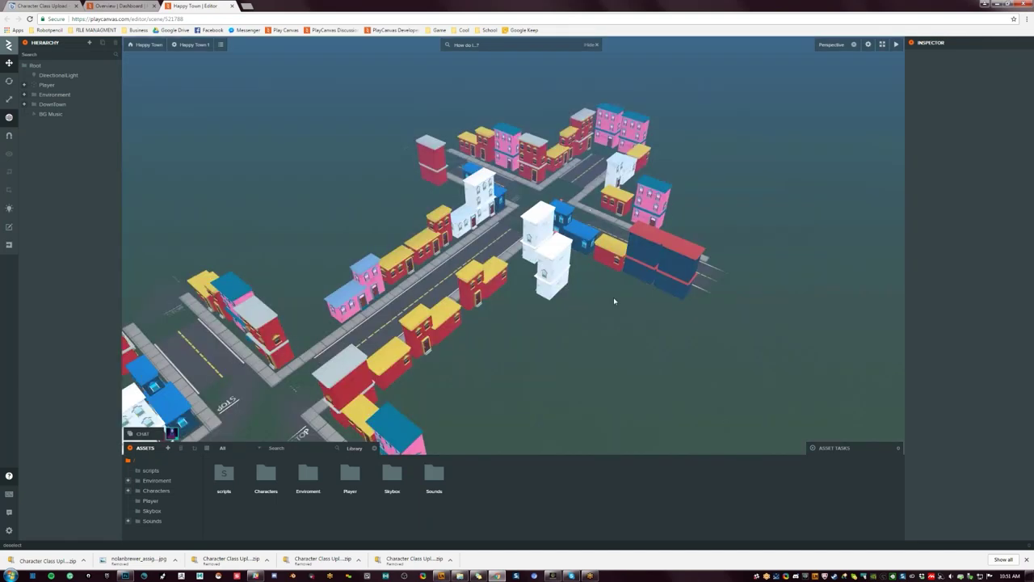
{"action": "left_click_drag", "start_coordinate": [613, 298], "coordinate": [579, 304]}
{"action": "scroll", "coordinate": [579, 303], "scroll_direction": "up", "scroll_amount": 4}
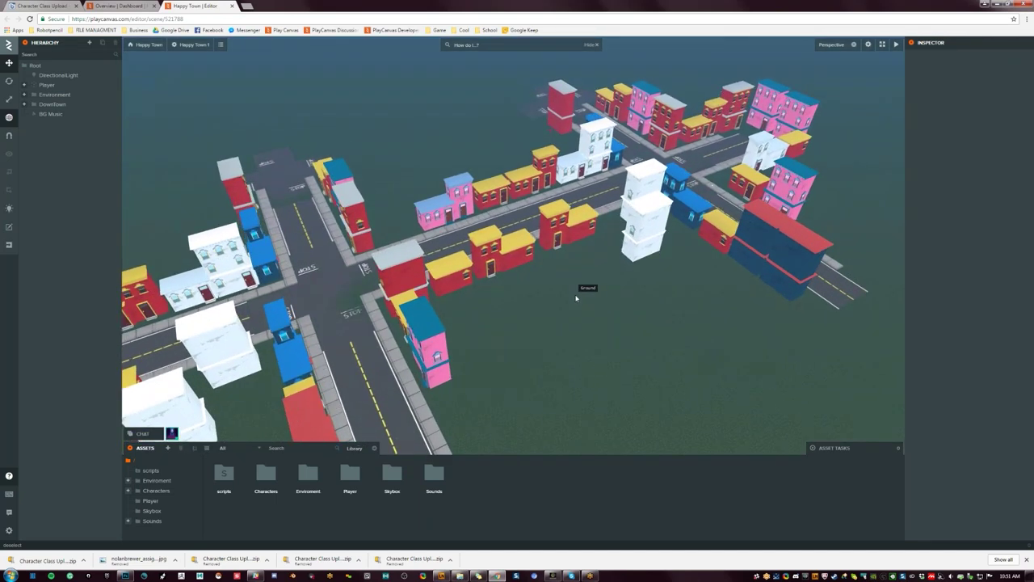
{"action": "scroll", "coordinate": [576, 298], "scroll_direction": "up", "scroll_amount": 4}
{"action": "left_click_drag", "start_coordinate": [566, 286], "coordinate": [537, 267]}
{"action": "key", "text": "s"}
{"action": "key", "text": "d"}
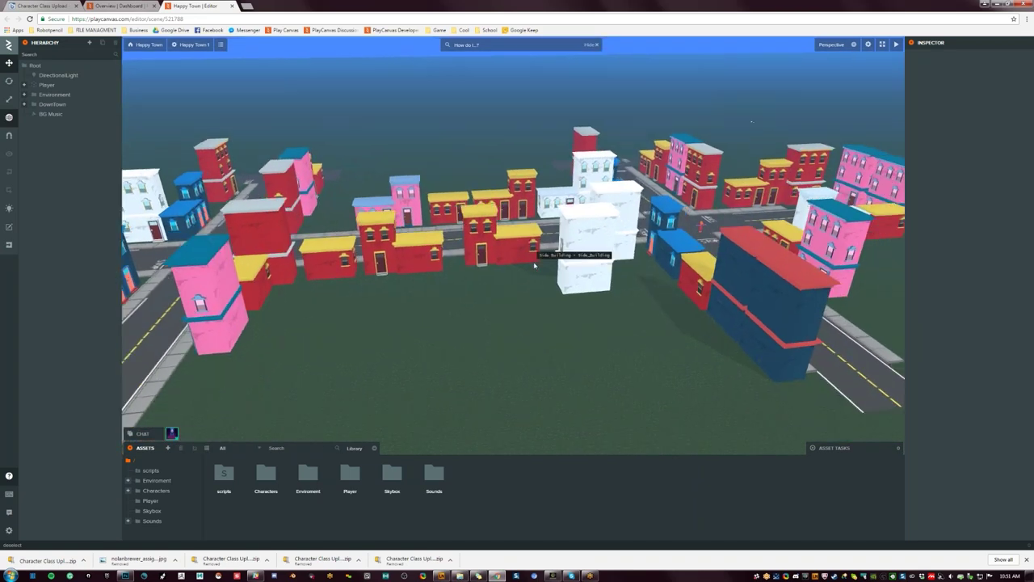
{"action": "left_click_drag", "start_coordinate": [534, 265], "coordinate": [526, 263]}
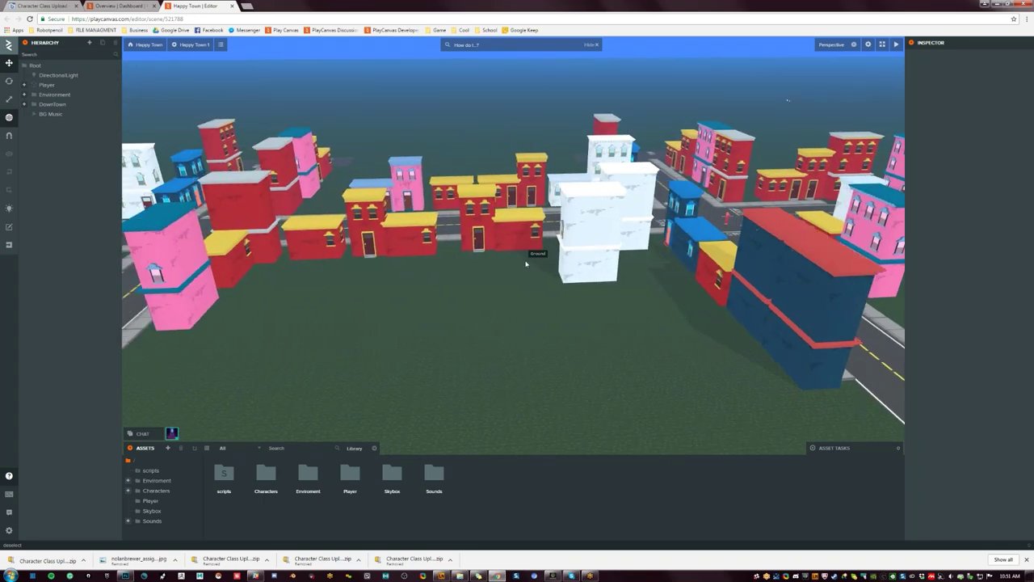
{"action": "key", "text": "w"}
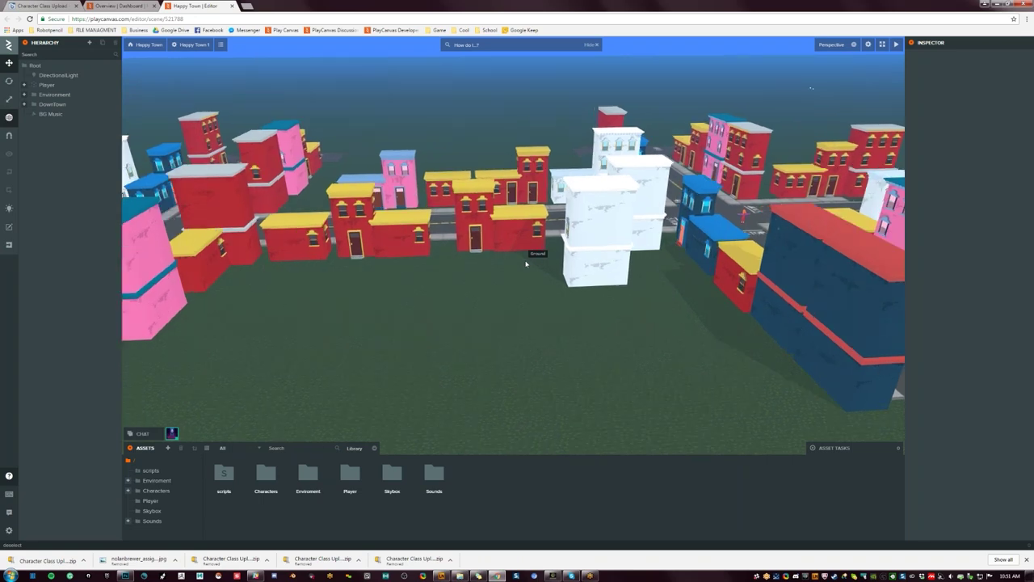
{"action": "left_click_drag", "start_coordinate": [526, 264], "coordinate": [568, 285]}
{"action": "scroll", "coordinate": [567, 285], "scroll_direction": "up", "scroll_amount": 5}
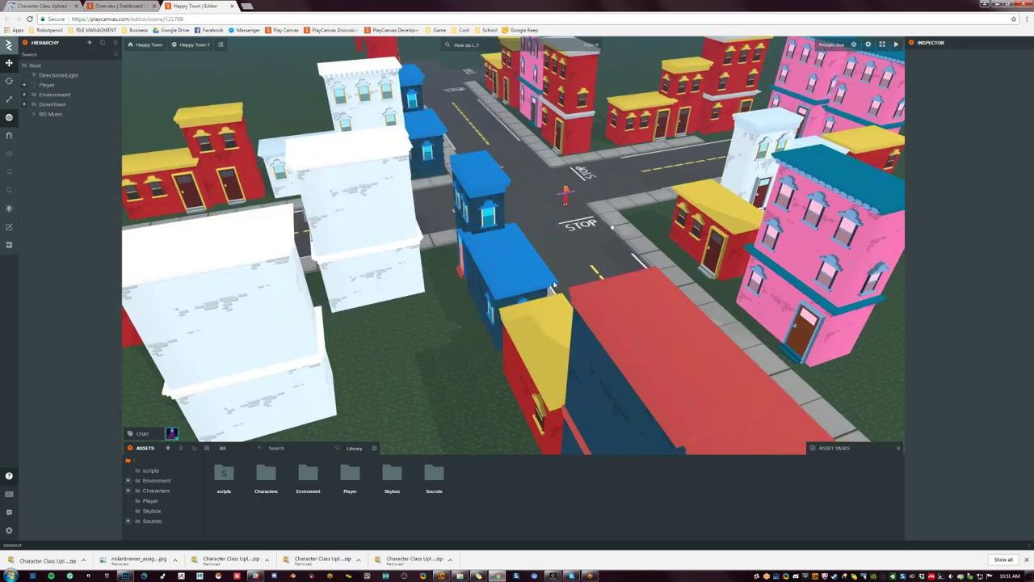
{"action": "left_click_drag", "start_coordinate": [554, 284], "coordinate": [459, 261]}
{"action": "scroll", "coordinate": [411, 277], "scroll_direction": "down", "scroll_amount": 5}
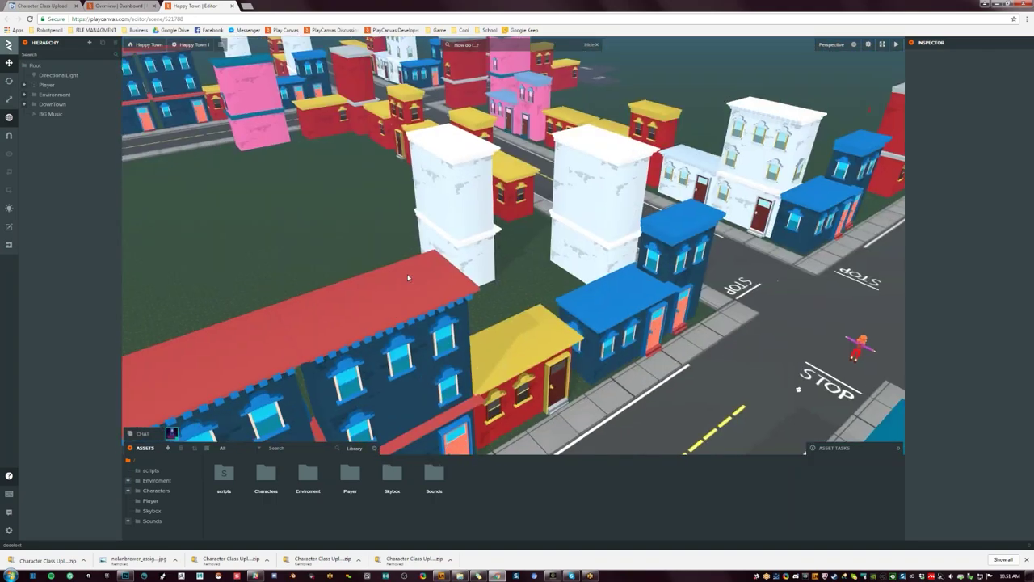
{"action": "scroll", "coordinate": [408, 277], "scroll_direction": "up", "scroll_amount": 5}
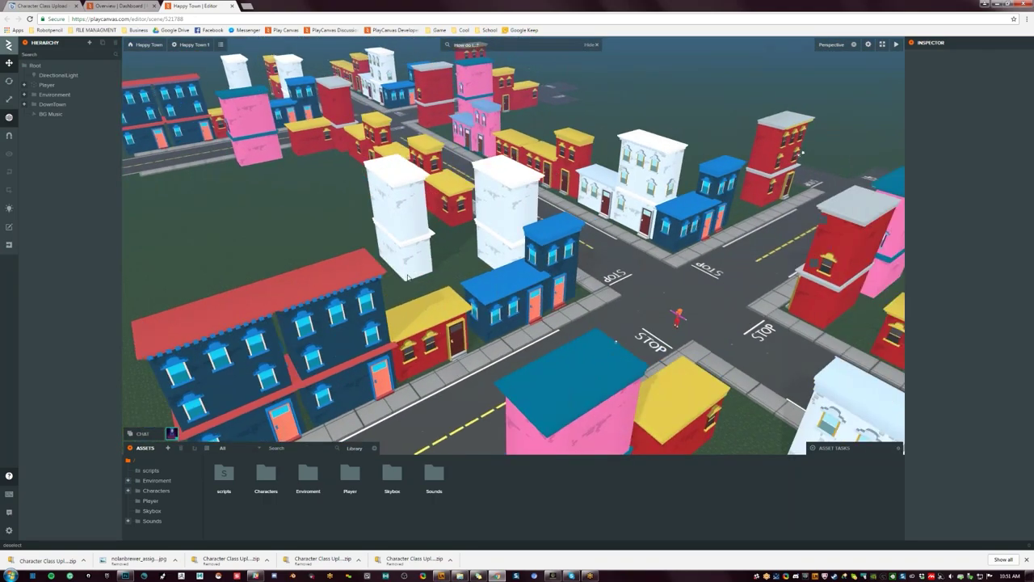
{"action": "scroll", "coordinate": [408, 277], "scroll_direction": "up", "scroll_amount": 5}
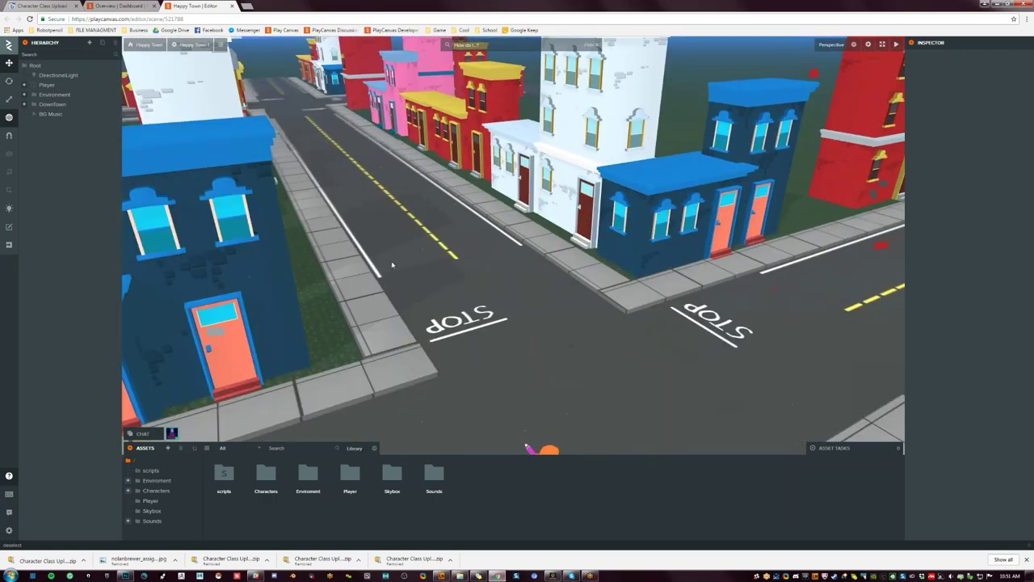
Step: Examine the town at street level, from the crossing with the character along the road between the buildings
{"action": "left_click_drag", "start_coordinate": [392, 265], "coordinate": [322, 227]}
{"action": "key", "text": "q"}
{"action": "key", "text": "s"}
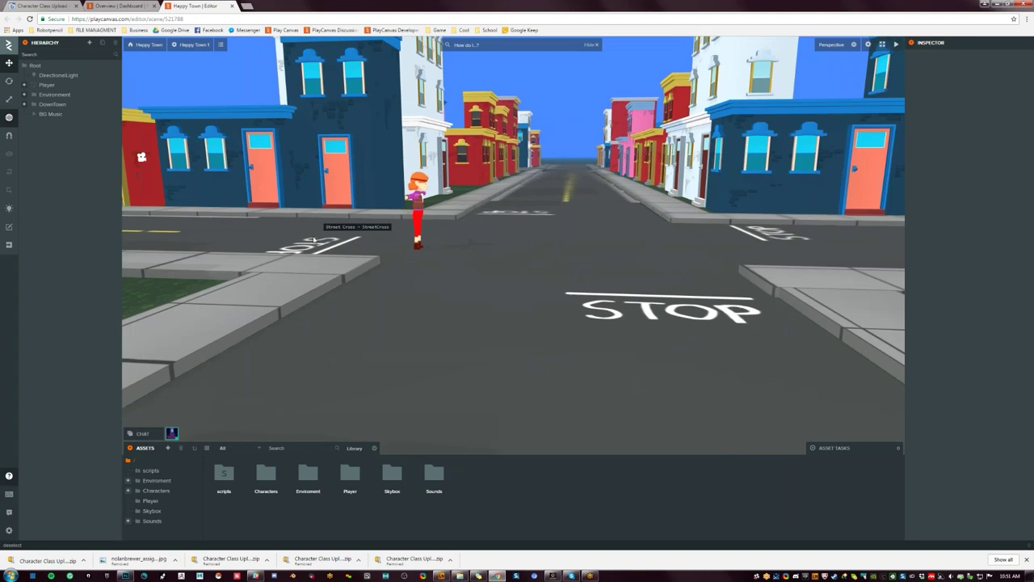
{"action": "key", "text": "e"}
{"action": "key", "text": "w"}
{"action": "left_click_drag", "start_coordinate": [477, 240], "coordinate": [513, 221]}
{"action": "scroll", "coordinate": [518, 223], "scroll_direction": "up", "scroll_amount": 4}
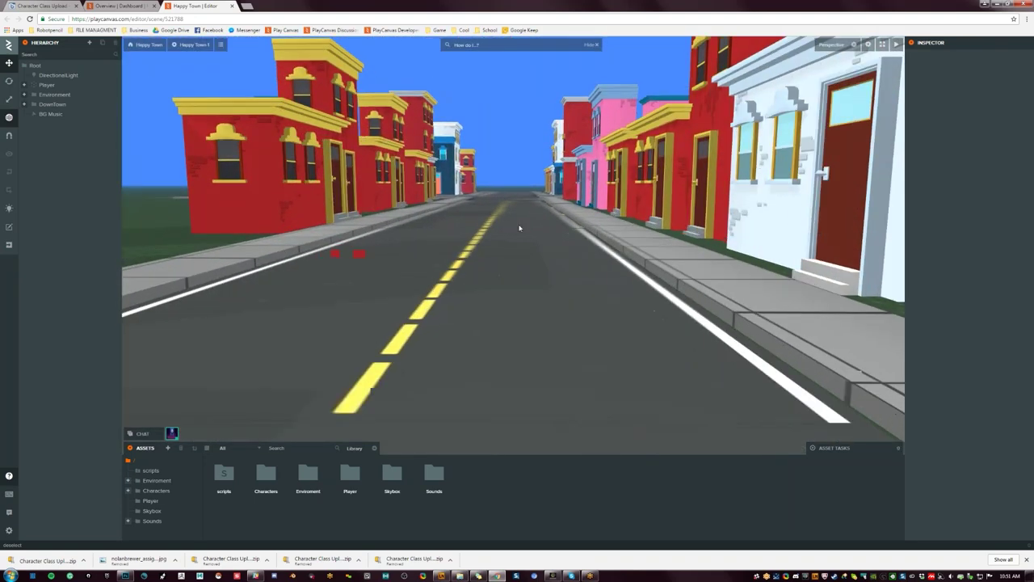
{"action": "scroll", "coordinate": [522, 224], "scroll_direction": "up", "scroll_amount": 5}
{"action": "scroll", "coordinate": [519, 227], "scroll_direction": "up", "scroll_amount": 3}
{"action": "left_click_drag", "start_coordinate": [520, 227], "coordinate": [667, 166]}
{"action": "scroll", "coordinate": [516, 257], "scroll_direction": "down", "scroll_amount": 6}
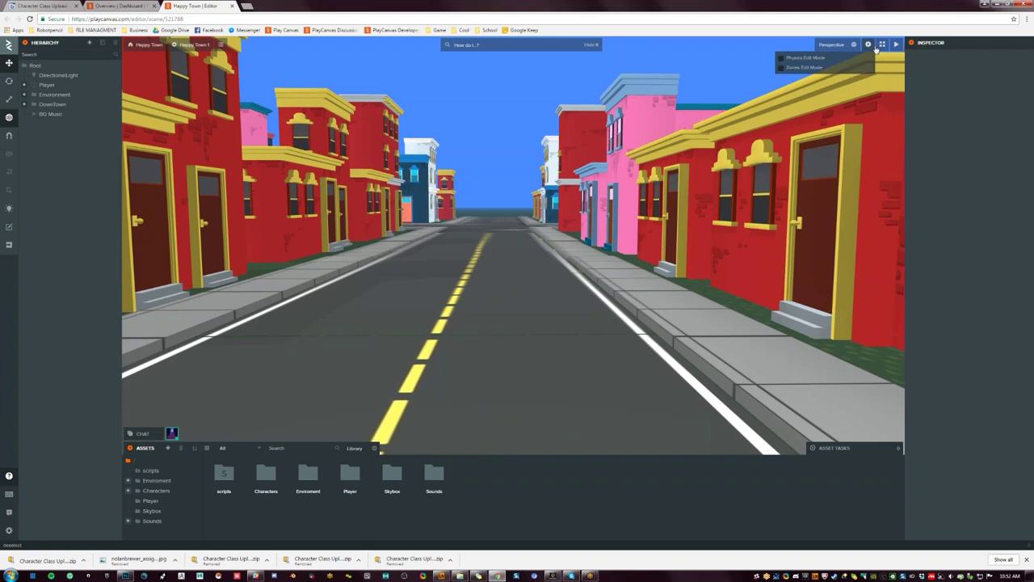
Step: Check the project's scene list and inspect the Editor and Rendering sections of the scene settings
{"action": "left_click", "coordinate": [226, 45]}
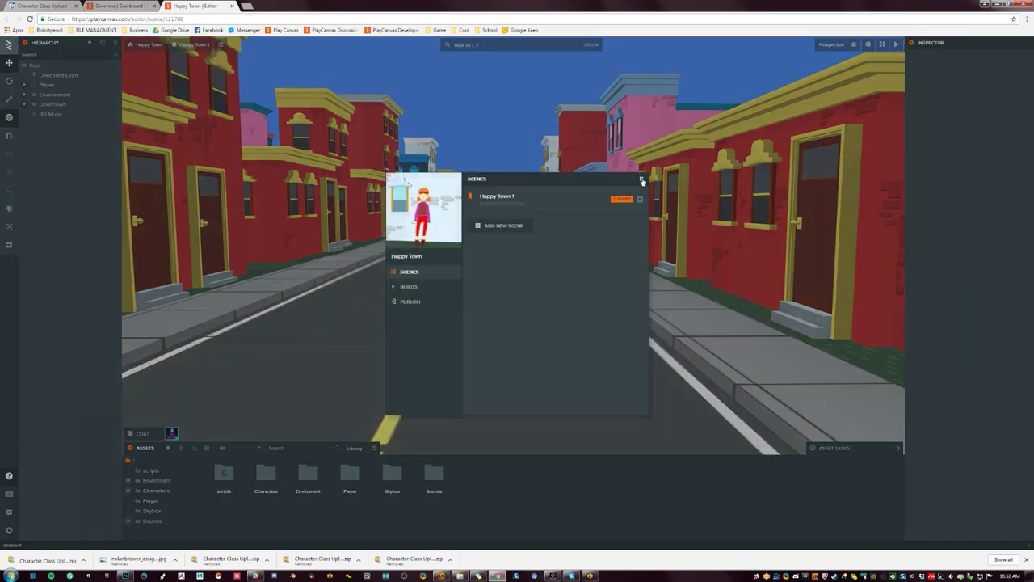
{"action": "left_click", "coordinate": [642, 178]}
{"action": "left_click", "coordinate": [868, 44]}
{"action": "left_click", "coordinate": [924, 76]}
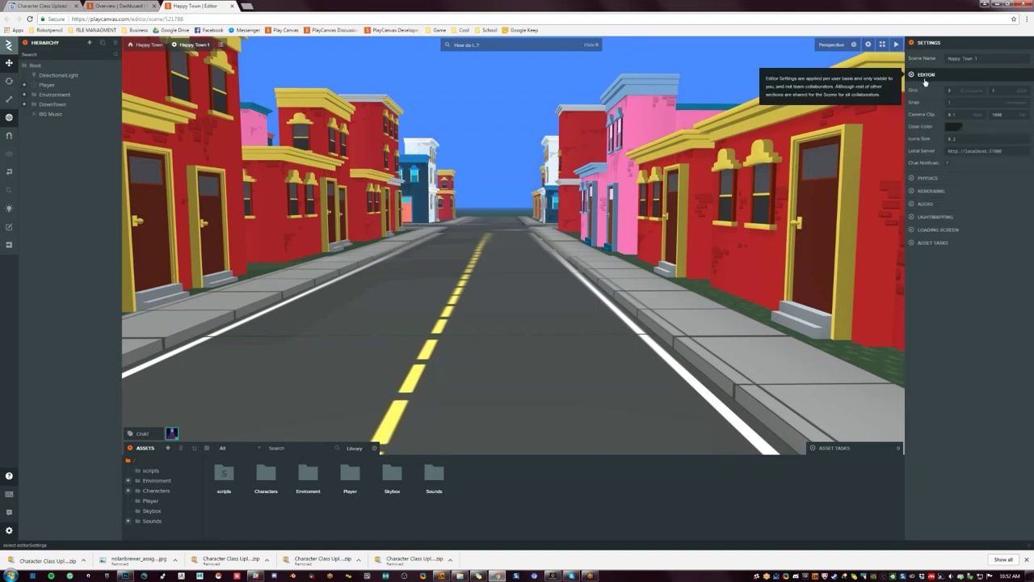
{"action": "left_click", "coordinate": [914, 192]}
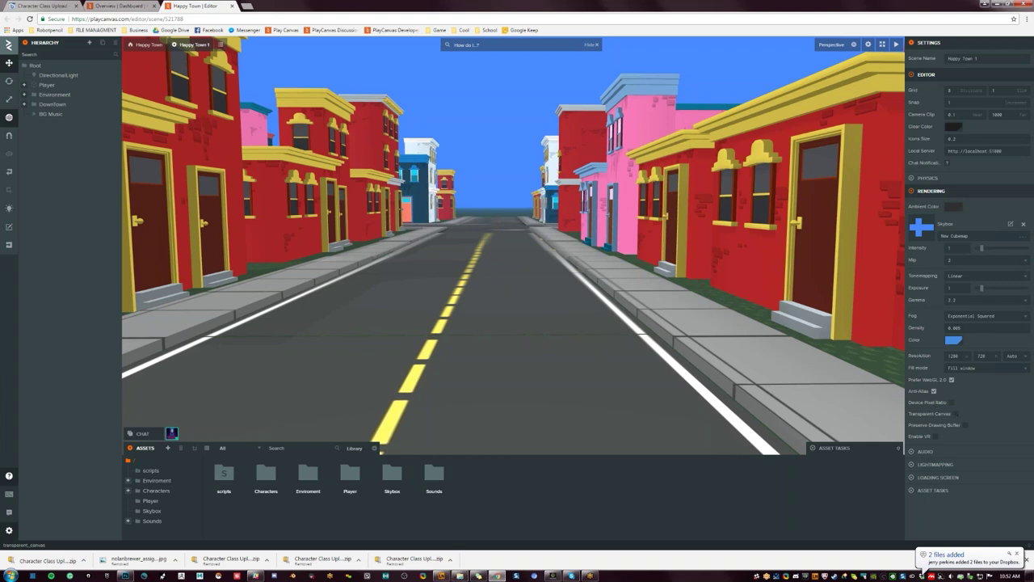
{"action": "left_click", "coordinate": [964, 425]}
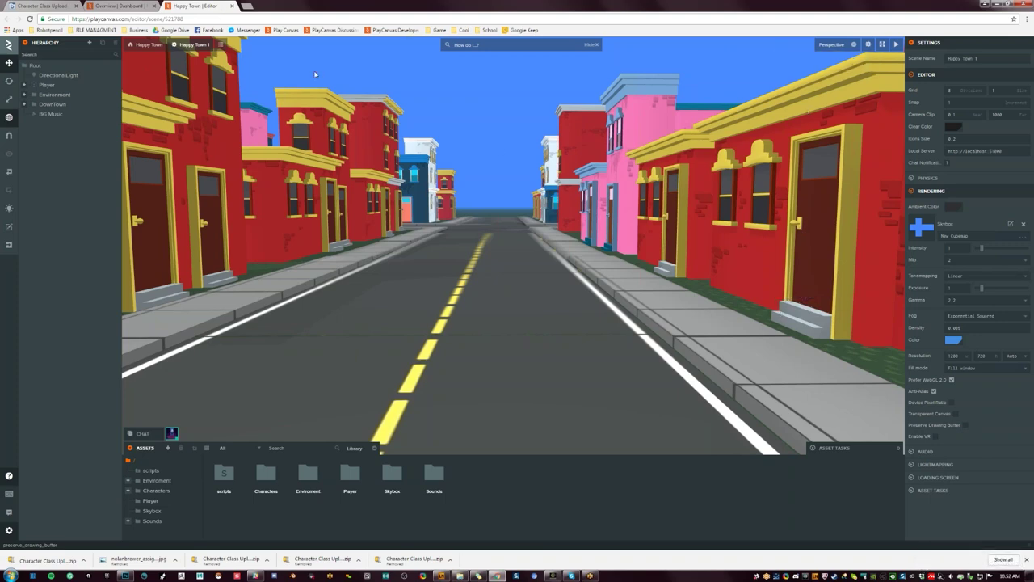
Step: Return the view to the street crossing and inspect the BG Music entity's sound settings
{"action": "left_click_drag", "start_coordinate": [316, 74], "coordinate": [347, 91]}
{"action": "scroll", "coordinate": [380, 117], "scroll_direction": "up", "scroll_amount": 5}
{"action": "left_click_drag", "start_coordinate": [396, 121], "coordinate": [437, 158]}
{"action": "scroll", "coordinate": [441, 159], "scroll_direction": "up", "scroll_amount": 2}
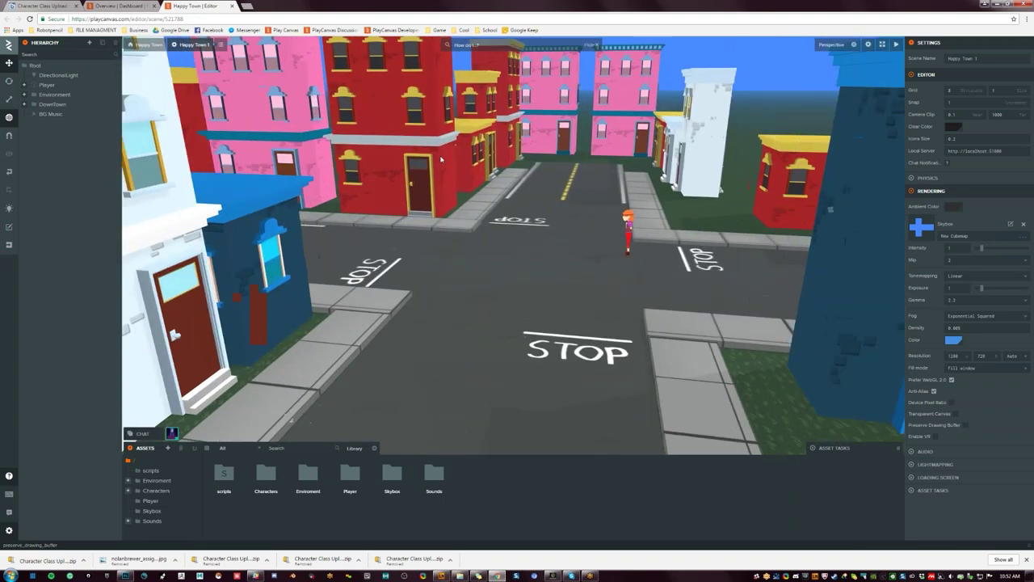
{"action": "left_click", "coordinate": [40, 114]}
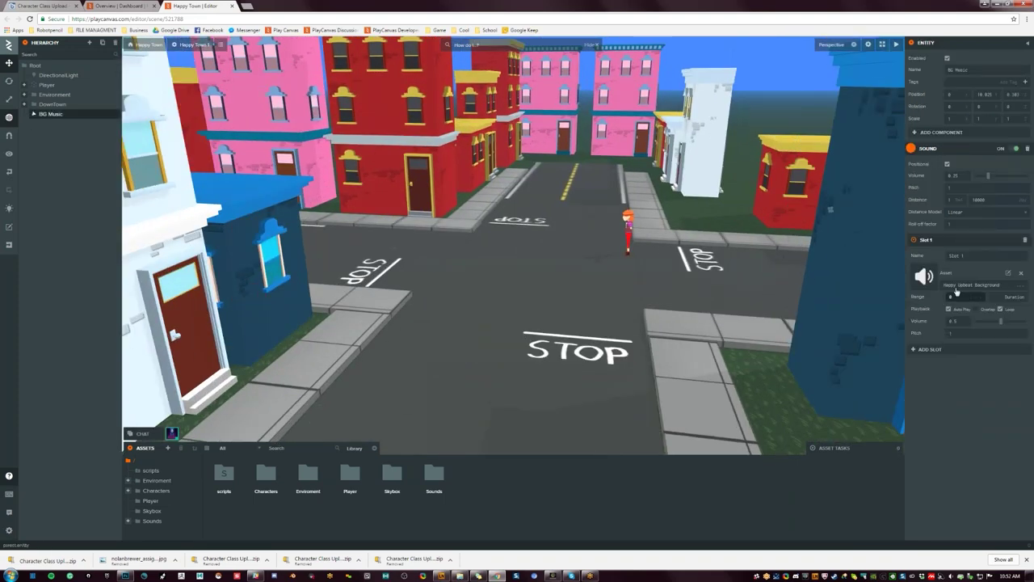
Step: View the character at the crossing up close and open the Happy Town project's publishing options
{"action": "scroll", "coordinate": [724, 234], "scroll_direction": "up", "scroll_amount": 10}
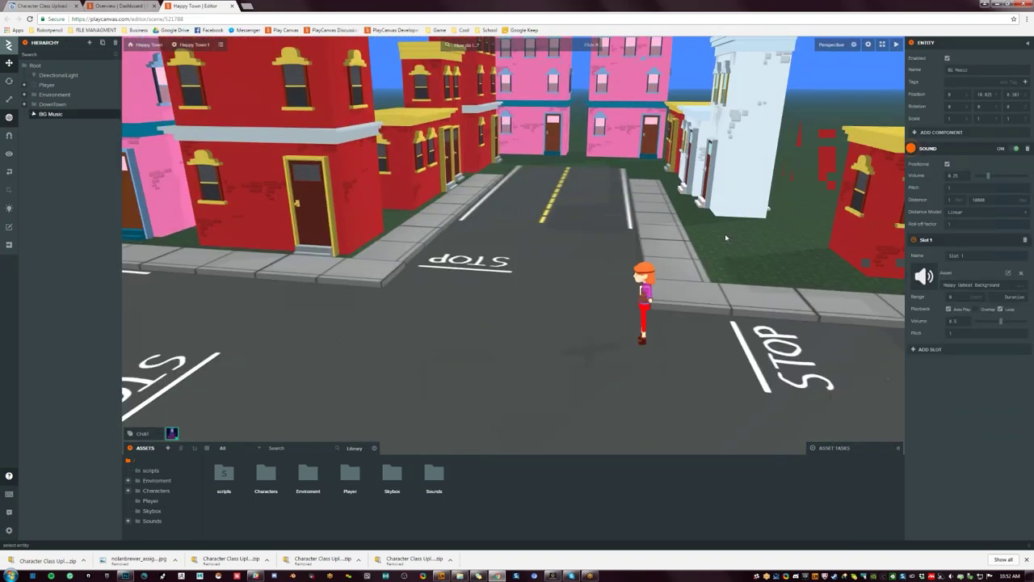
{"action": "scroll", "coordinate": [555, 253], "scroll_direction": "down", "scroll_amount": 10}
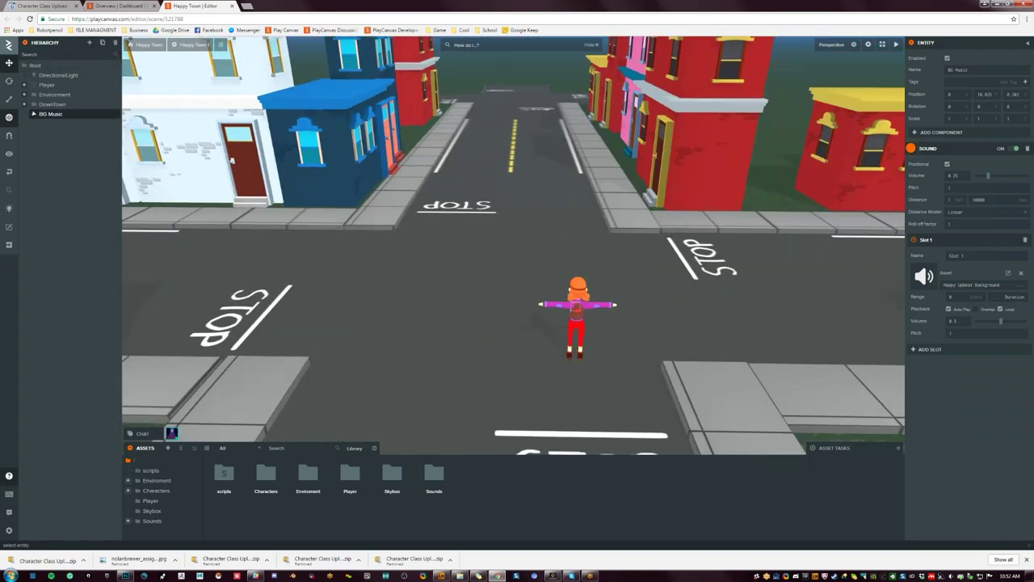
{"action": "left_click", "coordinate": [10, 246]}
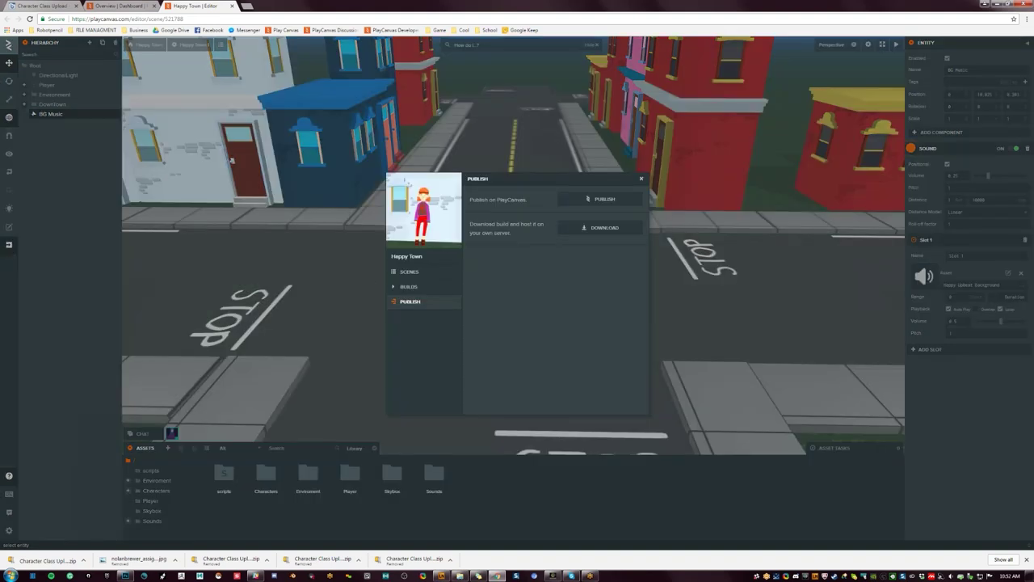
Step: Publish a new Happy Town build as version 1.1.4 with release notes "Just added new music." and make it the primary build
{"action": "left_click", "coordinate": [600, 198]}
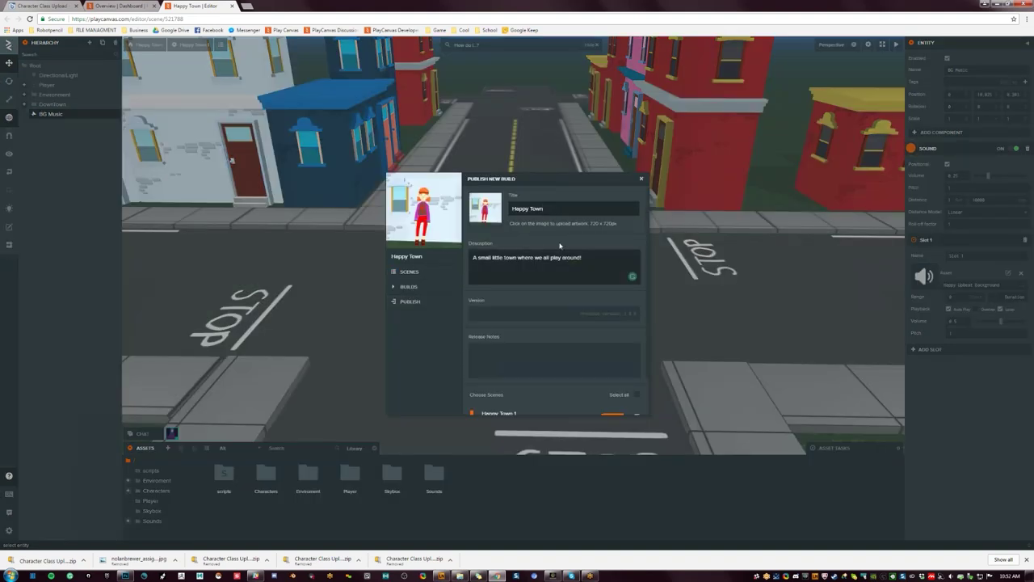
{"action": "left_click", "coordinate": [539, 349]}
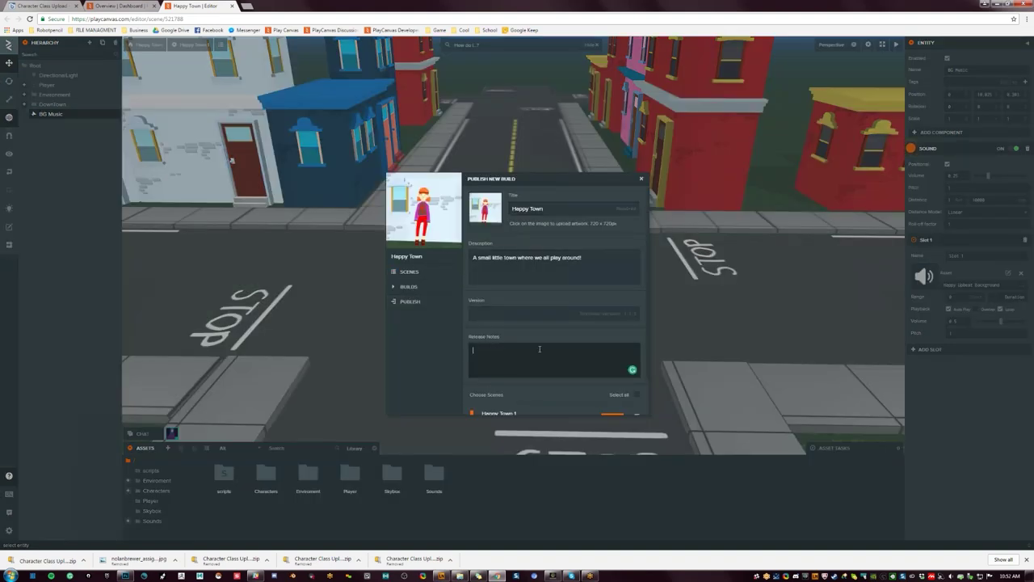
{"action": "type", "text": "Just added new music."}
{"action": "key", "text": "shift+Tab"}
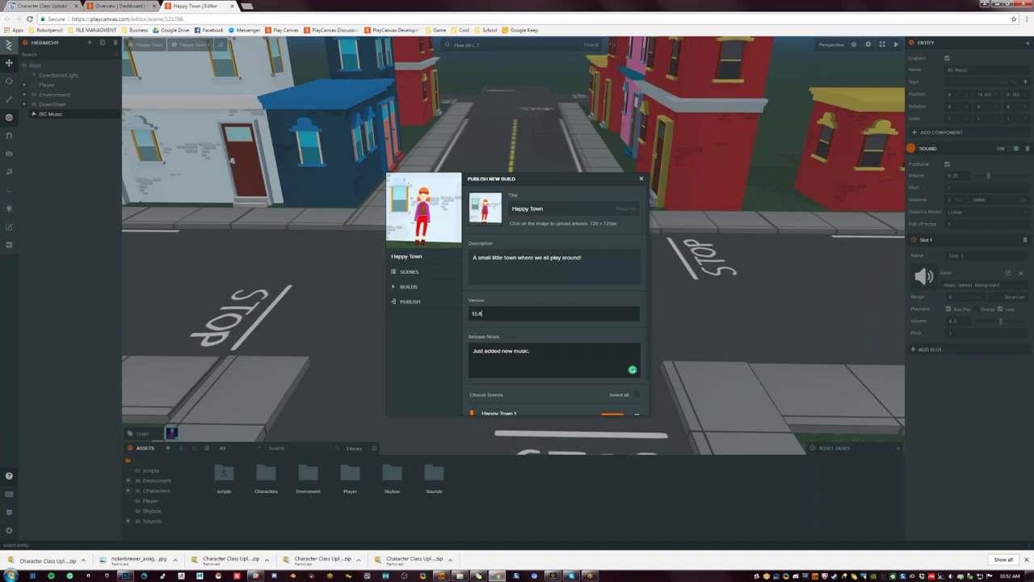
{"action": "left_click", "coordinate": [545, 359]}
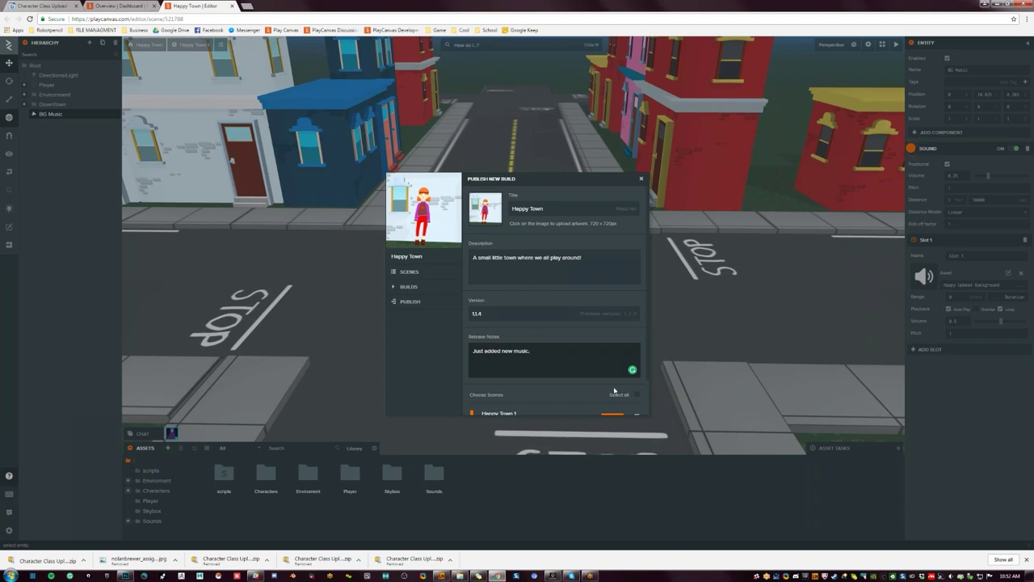
{"action": "scroll", "coordinate": [557, 299], "scroll_direction": "down", "scroll_amount": 1}
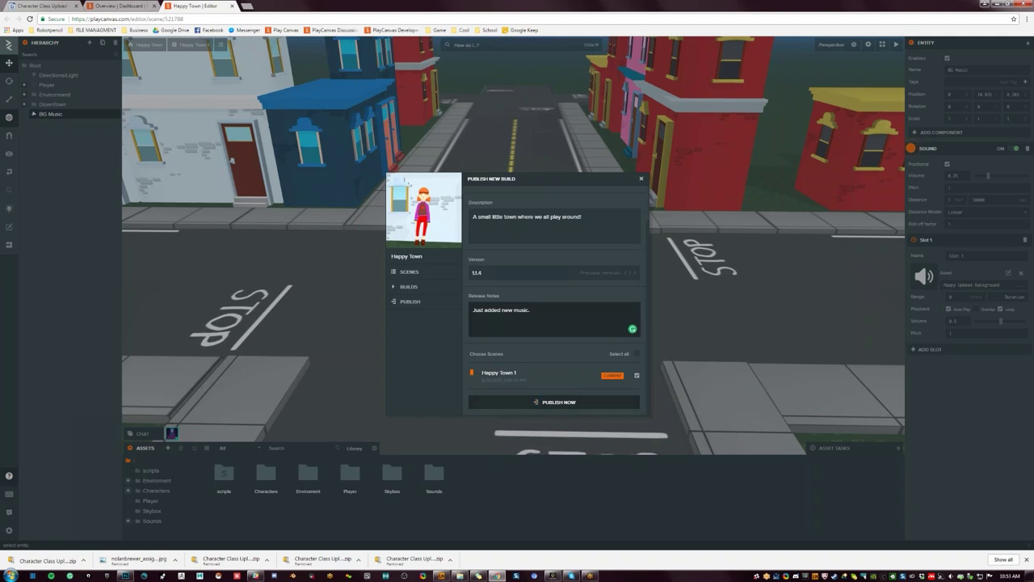
{"action": "left_click", "coordinate": [554, 403]}
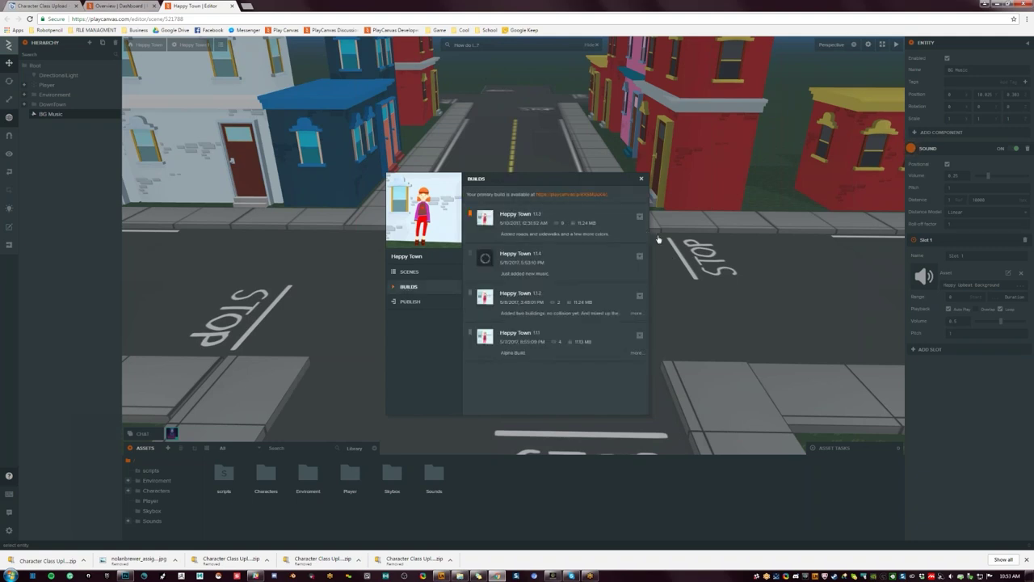
{"action": "left_click", "coordinate": [471, 257]}
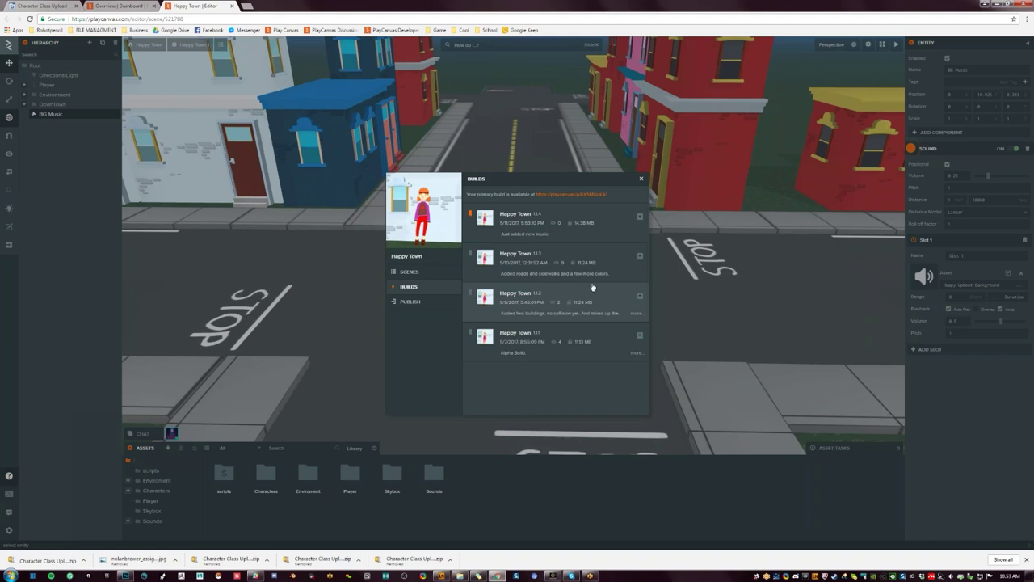
Step: Play the published primary build, walk the character through the town streets, and close the game
{"action": "left_click", "coordinate": [582, 195]}
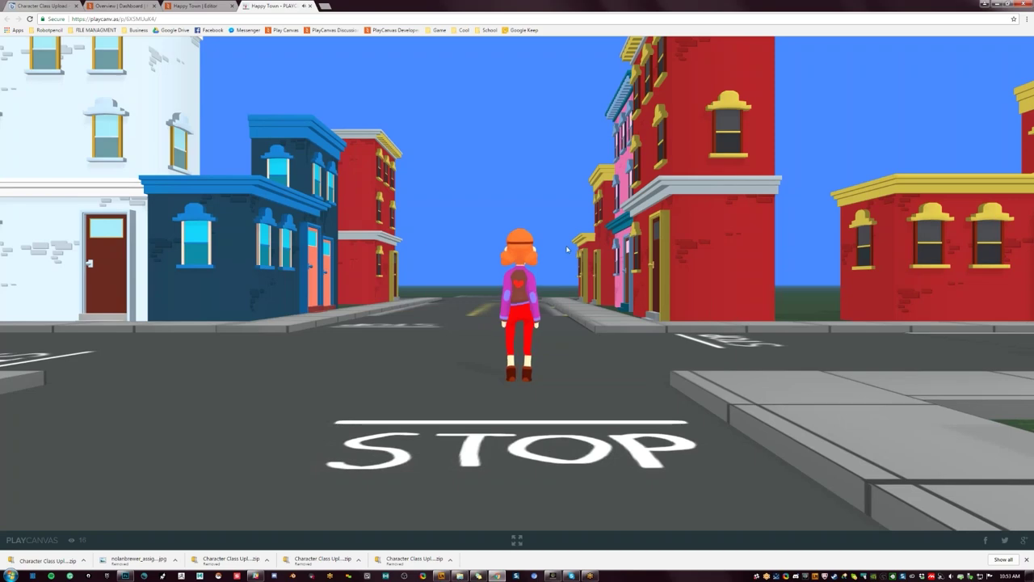
{"action": "left_click", "coordinate": [644, 304]}
{"action": "key", "text": "w"}
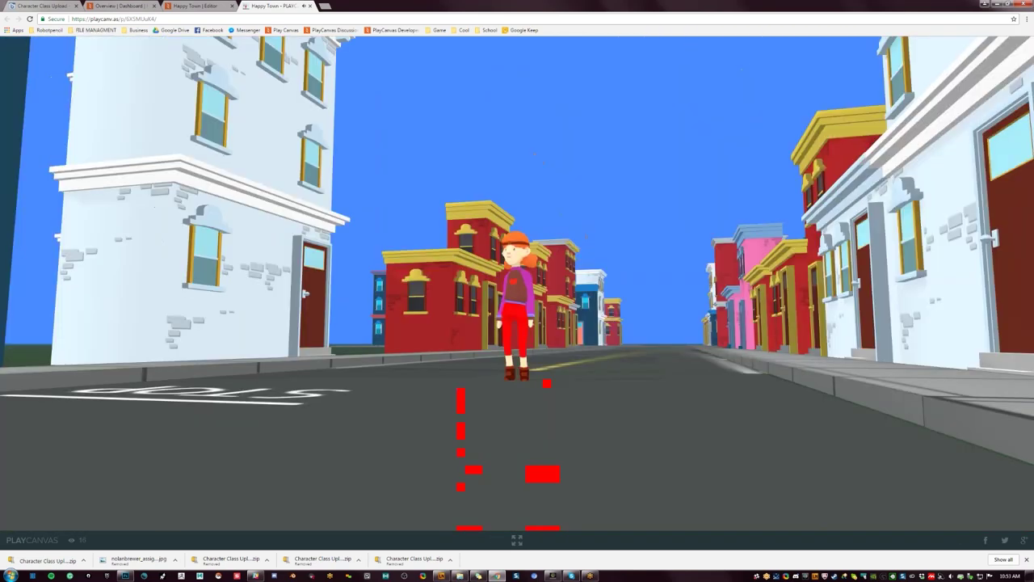
{"action": "key", "text": "Escape"}
{"action": "left_click", "coordinate": [367, 18]}
{"action": "left_click", "coordinate": [311, 6]}
Step: Send the Happy Town game link to the April2017/Morn group chat in Skype and return to the browser
{"action": "left_click", "coordinate": [572, 575]}
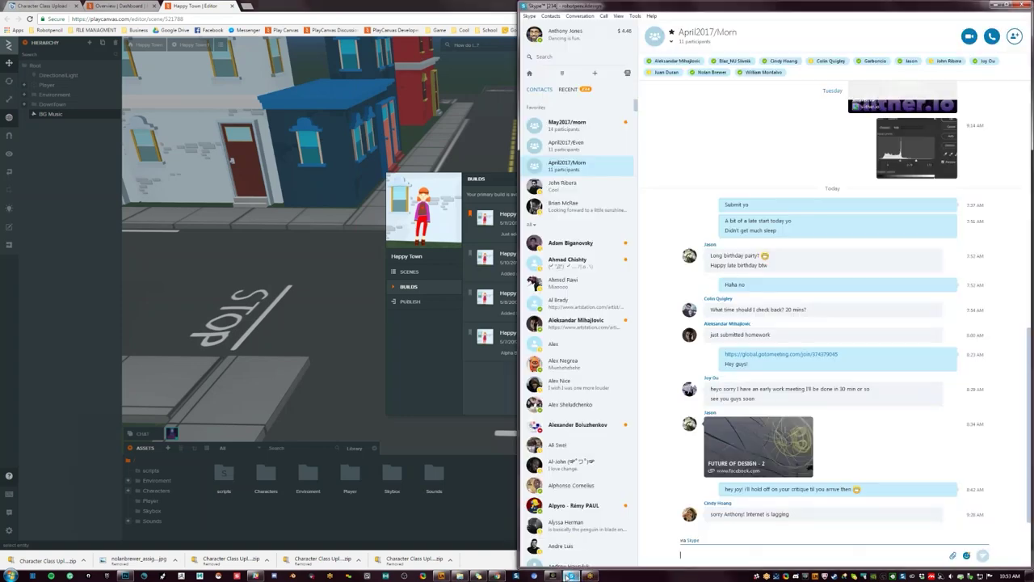
{"action": "left_click", "coordinate": [750, 555]}
{"action": "type", "text": "https://playcanv.as/p/6X5MlJK4/"}
{"action": "key", "text": "Return"}
{"action": "left_click", "coordinate": [406, 4]}
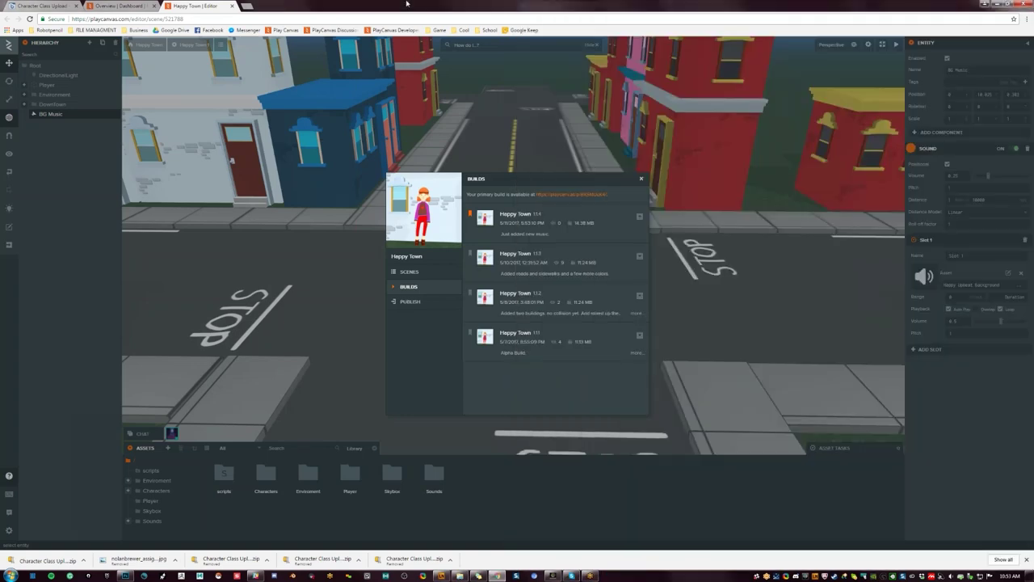
Step: Close the Happy Town editor and switch back to the creature painting in Photoshop
{"action": "left_click", "coordinate": [230, 7]}
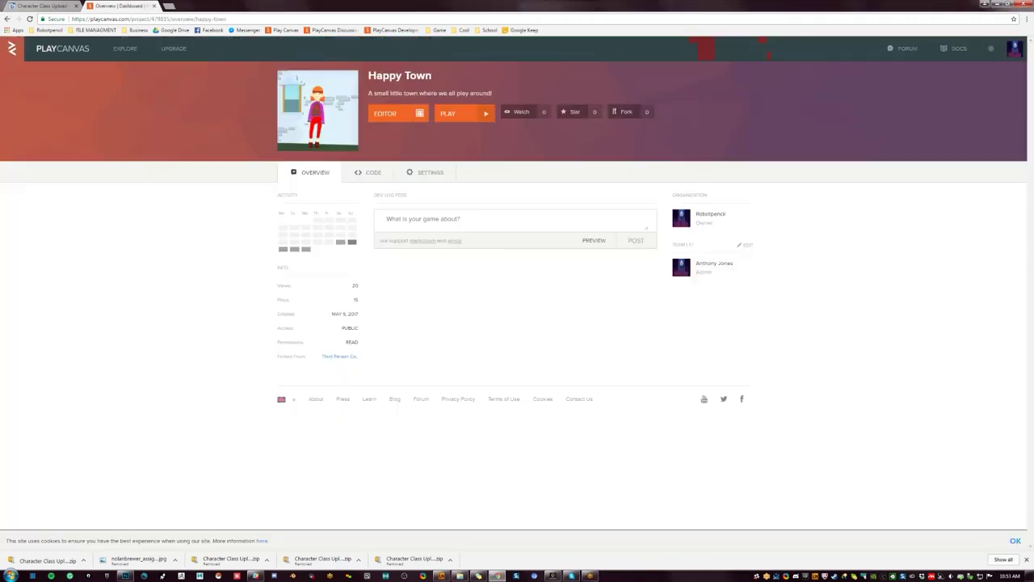
{"action": "left_click", "coordinate": [997, 4]}
{"action": "left_click", "coordinate": [282, 137]}
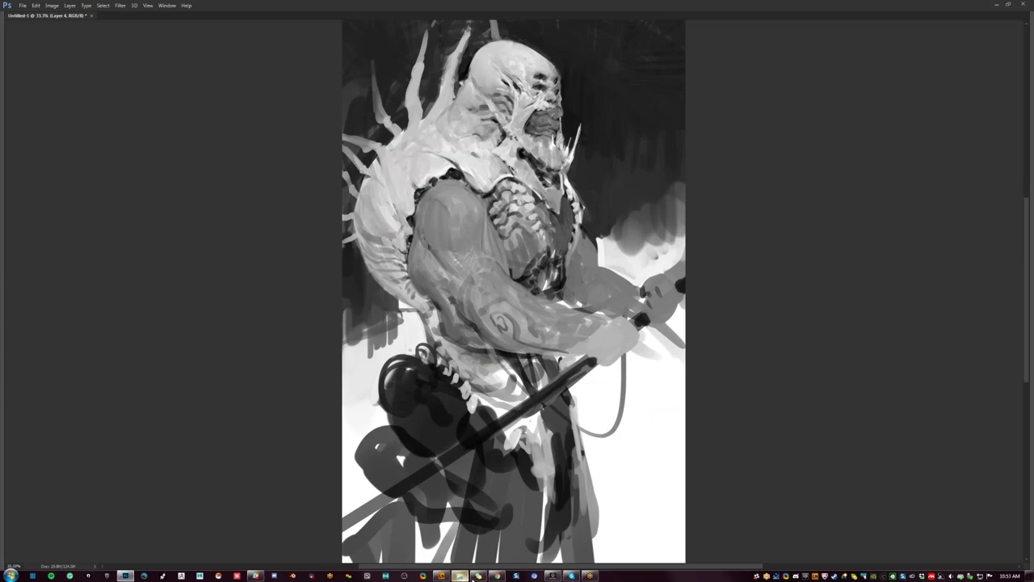
Step: Switch back to the browser, open the Mother and Child project from the PlayCanvas project list, and launch its game page
{"action": "left_click", "coordinate": [497, 575]}
{"action": "left_click", "coordinate": [291, 32]}
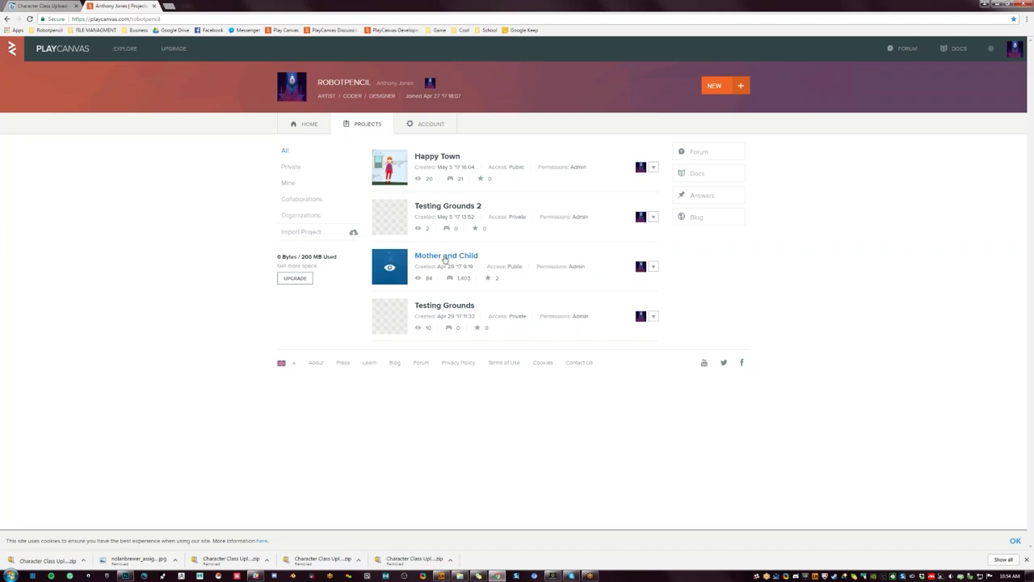
{"action": "left_click", "coordinate": [445, 256]}
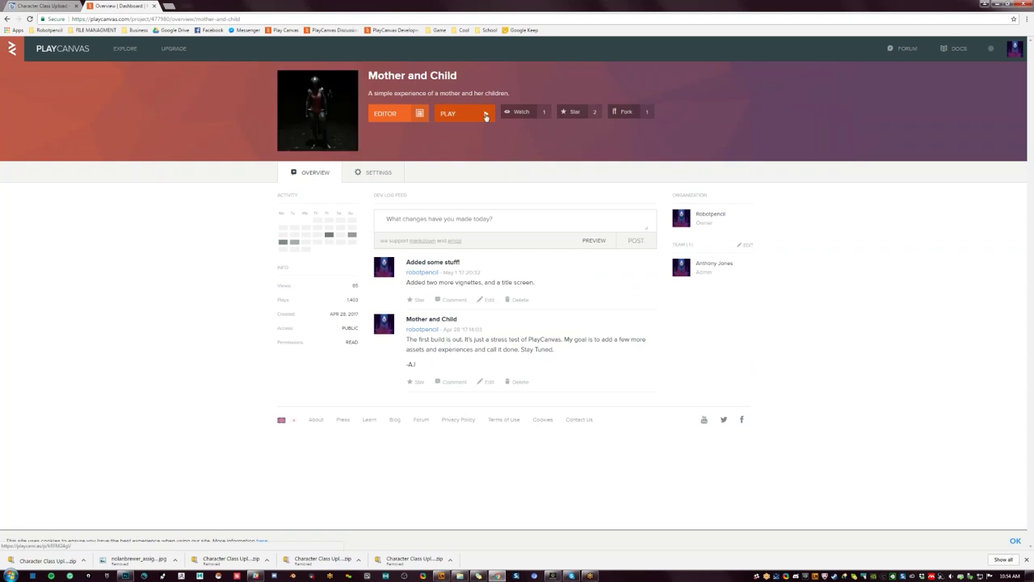
{"action": "left_click", "coordinate": [465, 113]}
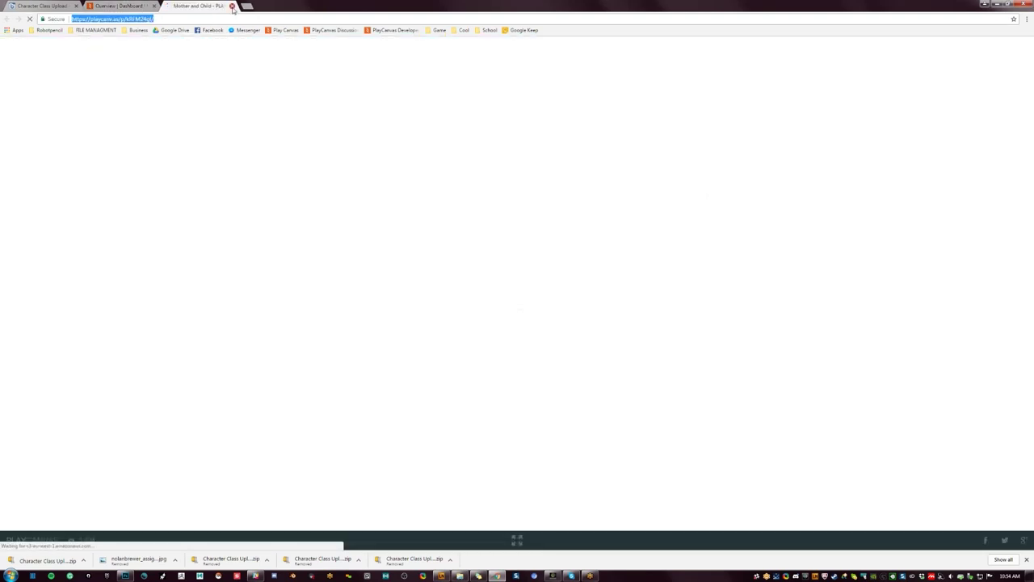
Step: Send the Mother and Child game link to the April2017/Morn group chat in Skype and return to the Photoshop painting
{"action": "left_click", "coordinate": [232, 6]}
{"action": "left_click", "coordinate": [571, 576]}
{"action": "type", "text": "https://playcanv.as/p/kl9M24gl/"}
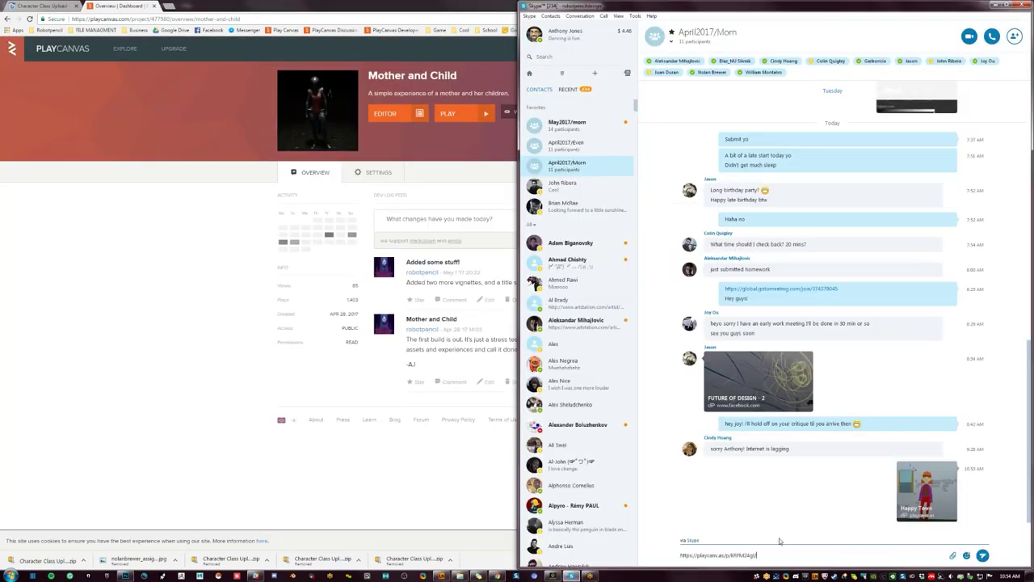
{"action": "key", "text": "Return"}
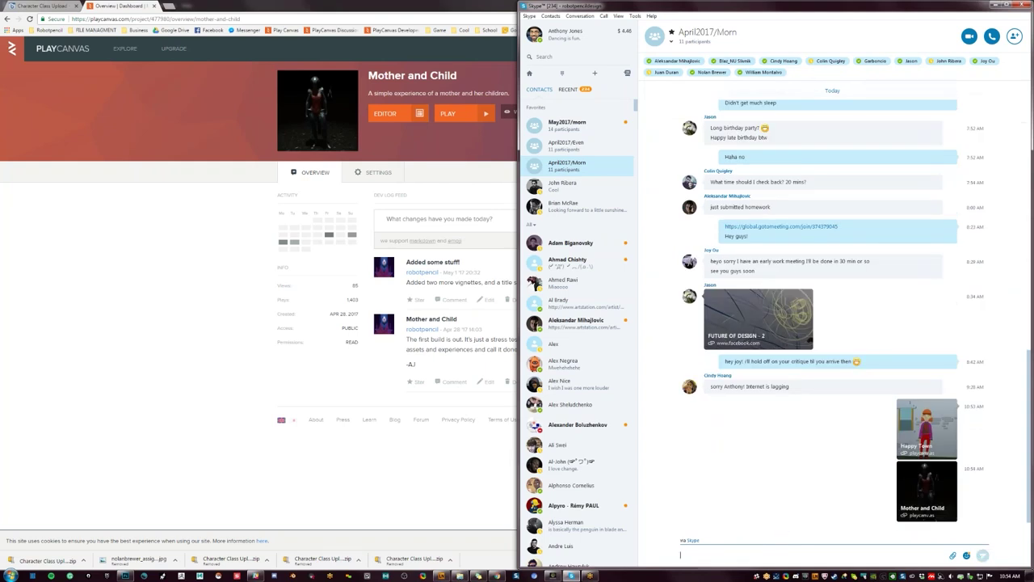
{"action": "left_click", "coordinate": [994, 7]}
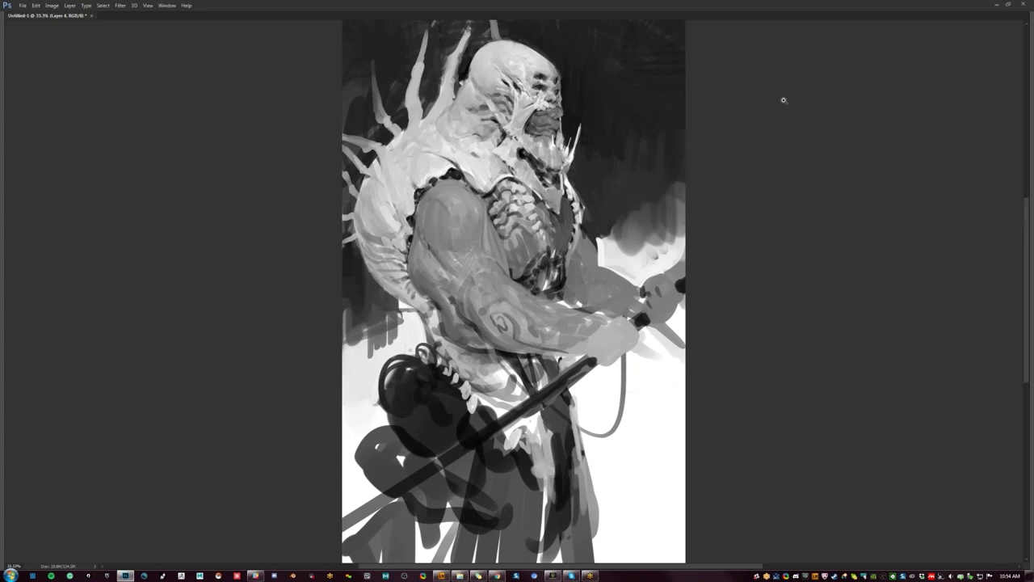
Step: Mirror the creature painting horizontally and bring back the hidden workspace panels
{"action": "left_click", "coordinate": [474, 175]}
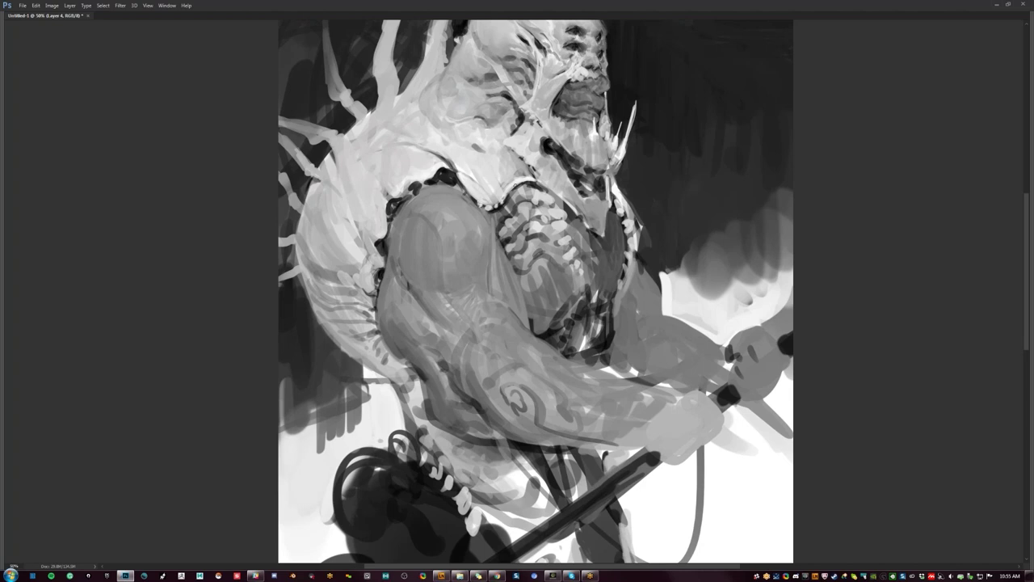
{"action": "scroll", "coordinate": [509, 193], "scroll_direction": "down", "scroll_amount": 3}
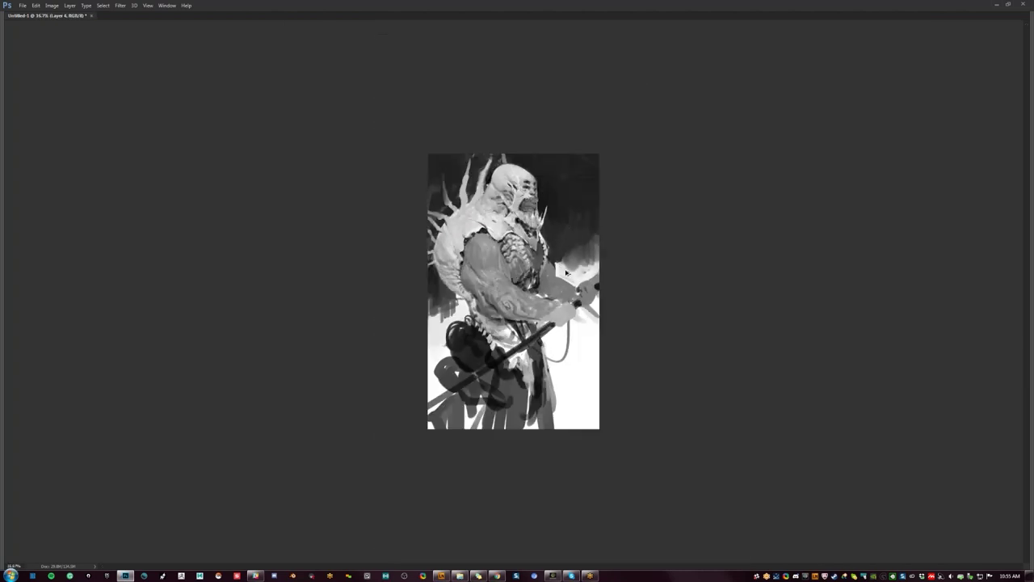
{"action": "key", "text": "ctrl+shift+h"}
{"action": "key", "text": "ctrl+plus"}
{"action": "key", "text": "ctrl+plus"}
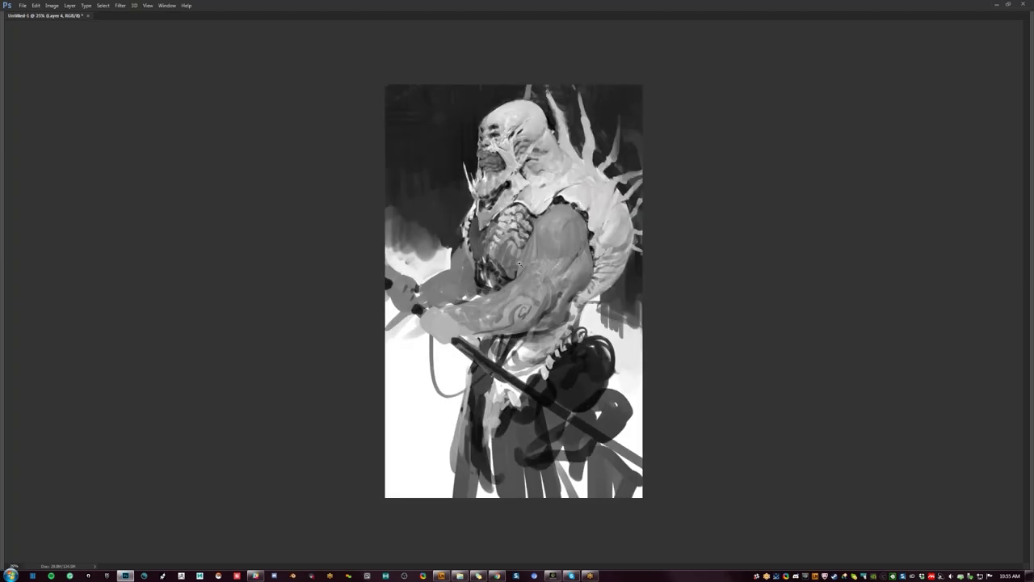
{"action": "key", "text": "Tab"}
{"action": "left_click_drag", "start_coordinate": [604, 280], "coordinate": [606, 266]}
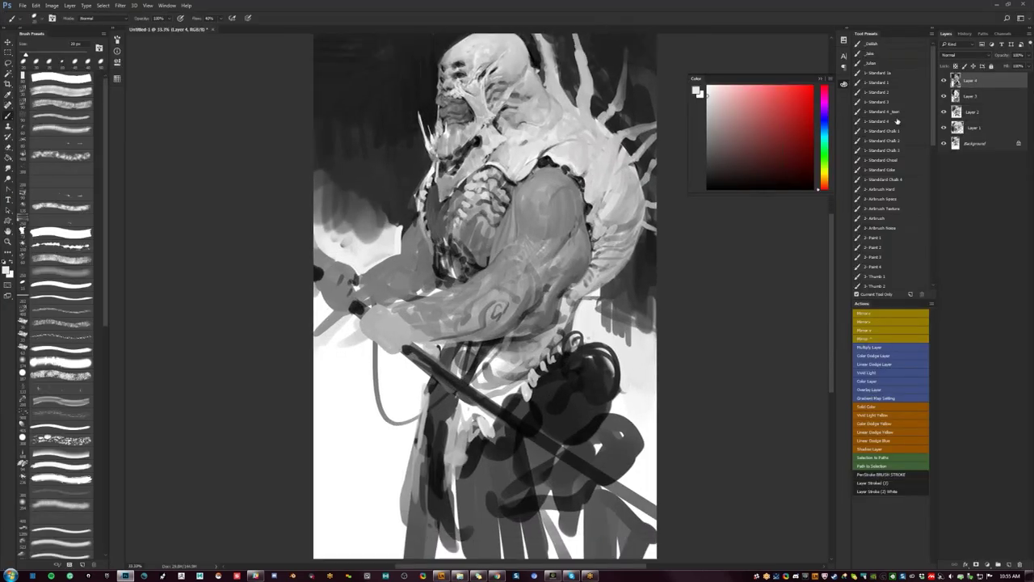
Step: Blend the dark lower area of the creature's ribcage with the Airbrush preset, using sampled greys and black
{"action": "left_click", "coordinate": [897, 218]}
{"action": "left_click", "coordinate": [444, 265], "text": "alt"}
{"action": "left_click_drag", "start_coordinate": [447, 263], "coordinate": [448, 269]}
{"action": "left_click", "coordinate": [457, 260], "text": "alt"}
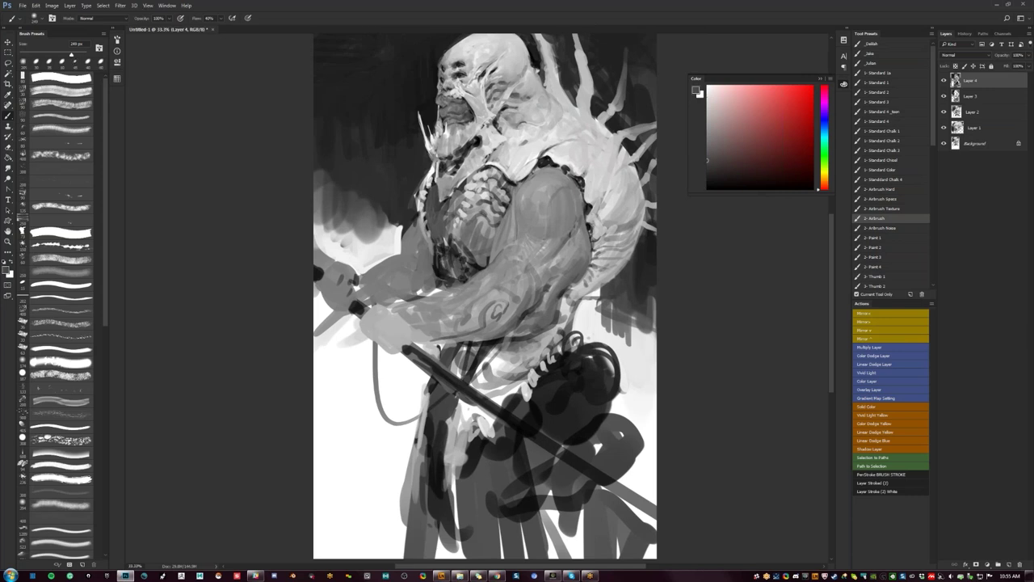
{"action": "key", "text": "d"}
{"action": "key", "text": "bracketleft"}
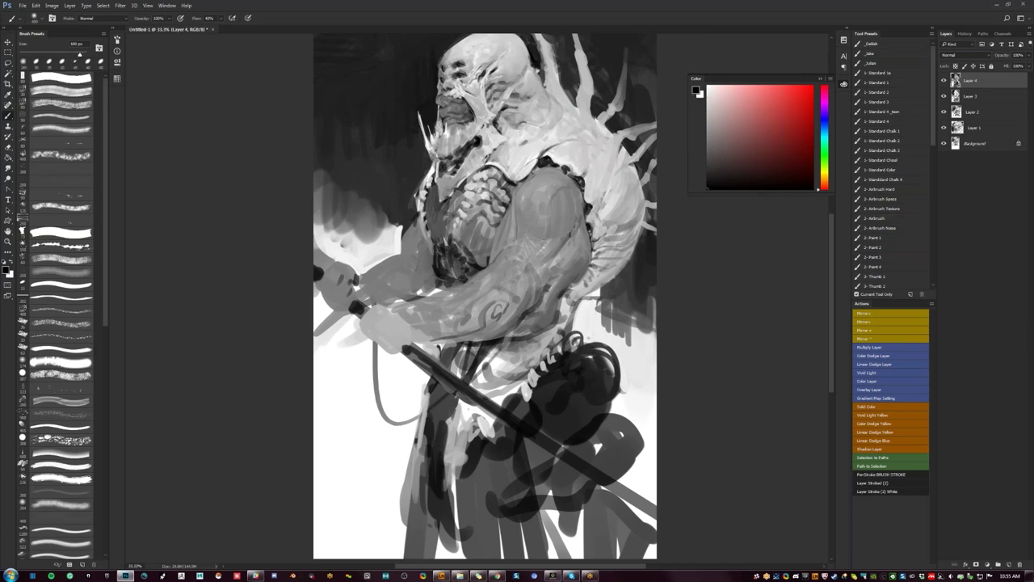
{"action": "left_click", "coordinate": [453, 237], "text": "alt"}
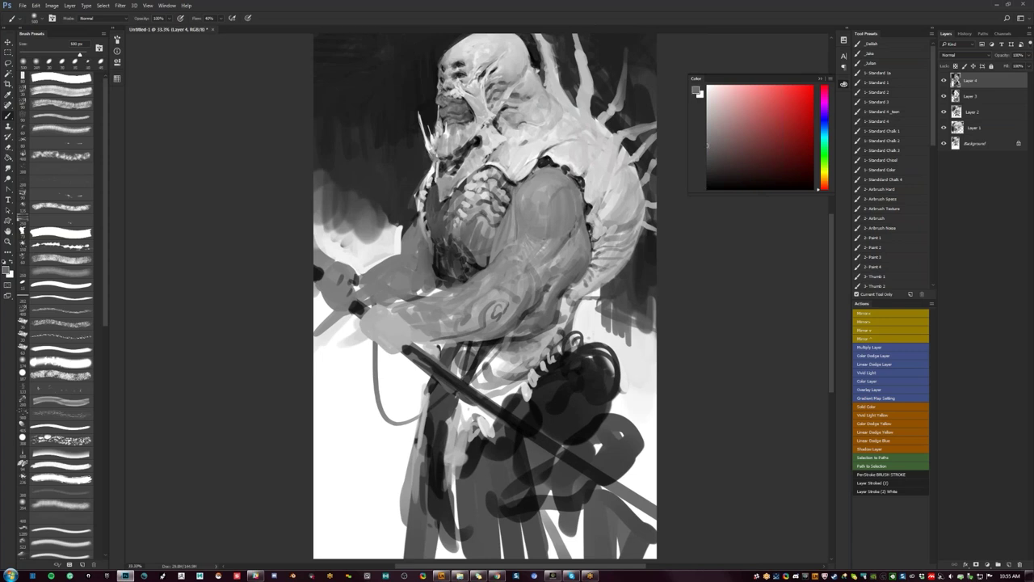
{"action": "key", "text": "d"}
{"action": "key", "text": "bracketleft"}
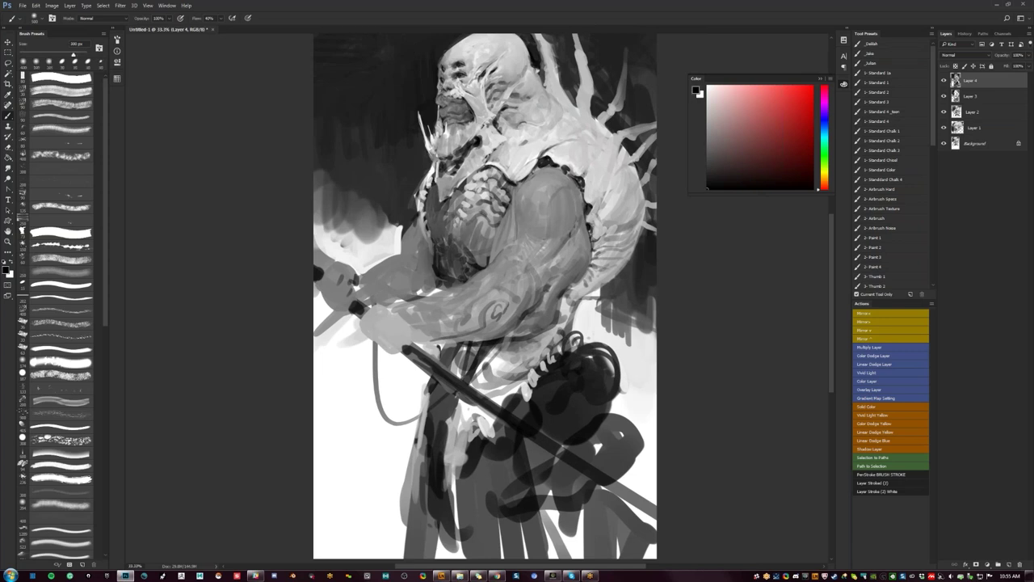
Step: Airbrush soft shading onto the creature's shoulder and upper arm, and undo the last stroke
{"action": "left_click_drag", "start_coordinate": [520, 197], "coordinate": [540, 241]}
{"action": "mouse_move", "coordinate": [546, 194]}
{"action": "left_mouse_down"}
{"action": "mouse_move", "coordinate": [540, 234]}
{"action": "mouse_move", "coordinate": [542, 214]}
{"action": "mouse_move", "coordinate": [535, 226]}
{"action": "left_mouse_up"}
{"action": "key", "text": "ctrl+z"}
{"action": "left_click", "coordinate": [551, 197], "text": "alt"}
{"action": "key", "text": "d"}
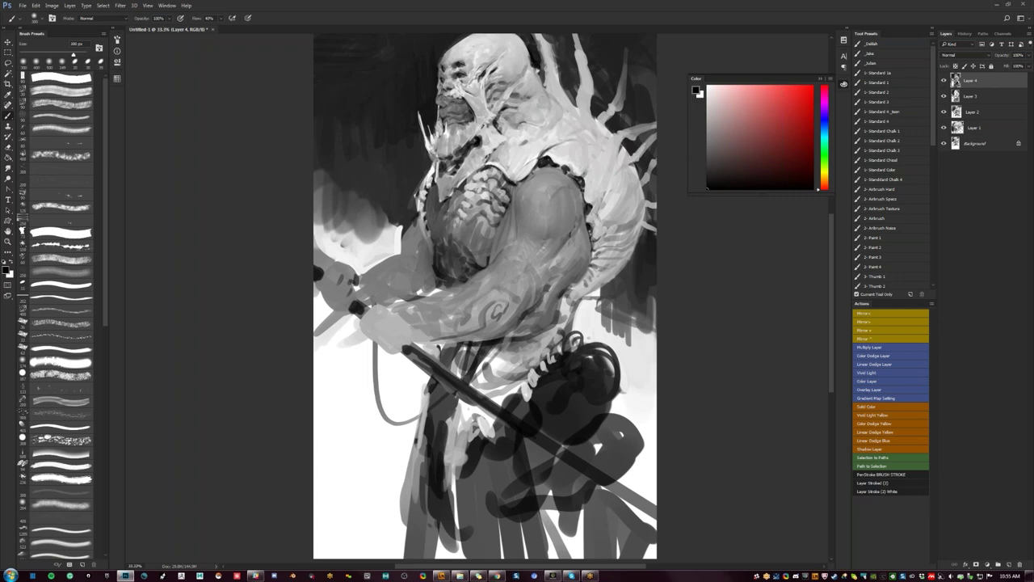
Step: Airbrush soft tones along the underside and top of both forearms, reducing the brush size for the far arm
{"action": "left_click", "coordinate": [529, 305], "text": "alt"}
{"action": "key", "text": "d"}
{"action": "left_click_drag", "start_coordinate": [518, 331], "coordinate": [426, 337]}
{"action": "left_click_drag", "start_coordinate": [504, 280], "coordinate": [480, 291]}
{"action": "left_click", "coordinate": [480, 291], "text": "alt"}
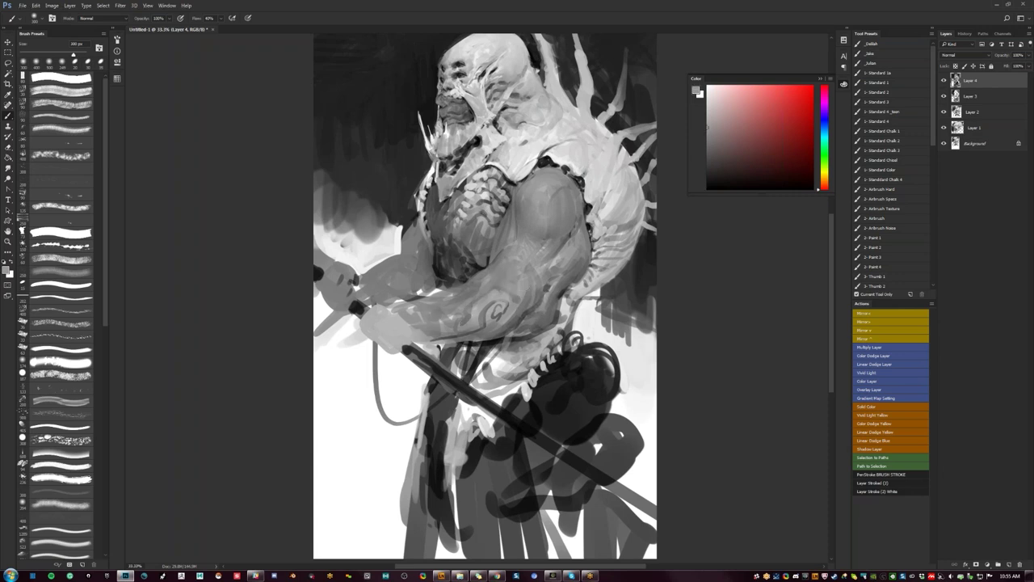
{"action": "key", "text": "d"}
{"action": "key", "text": "bracketleft"}
{"action": "left_click_drag", "start_coordinate": [389, 294], "coordinate": [423, 289]}
{"action": "key", "text": "bracketleft"}
{"action": "key", "text": "bracketleft"}
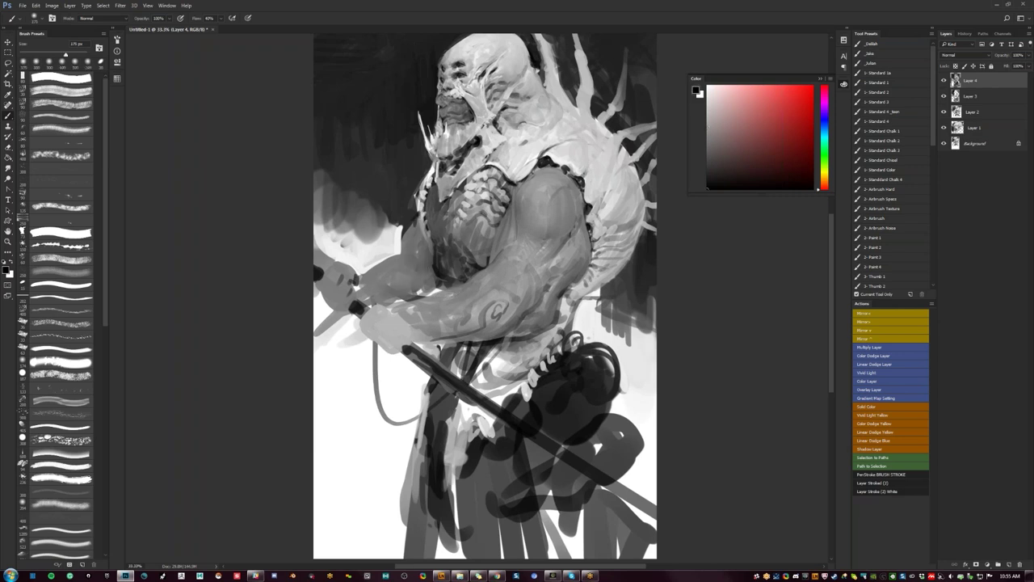
Step: Airbrush shading on the top of the shoulder beneath the collar edge, sampling nearby greys
{"action": "mouse_move", "coordinate": [539, 159]}
{"action": "left_mouse_down"}
{"action": "mouse_move", "coordinate": [509, 177]}
{"action": "mouse_move", "coordinate": [585, 169]}
{"action": "left_mouse_up"}
{"action": "left_click", "coordinate": [524, 164], "text": "alt"}
{"action": "left_click", "coordinate": [551, 160], "text": "alt"}
{"action": "left_click", "coordinate": [576, 151], "text": "alt"}
{"action": "left_click", "coordinate": [570, 159], "text": "alt"}
{"action": "left_click", "coordinate": [587, 191], "text": "alt"}
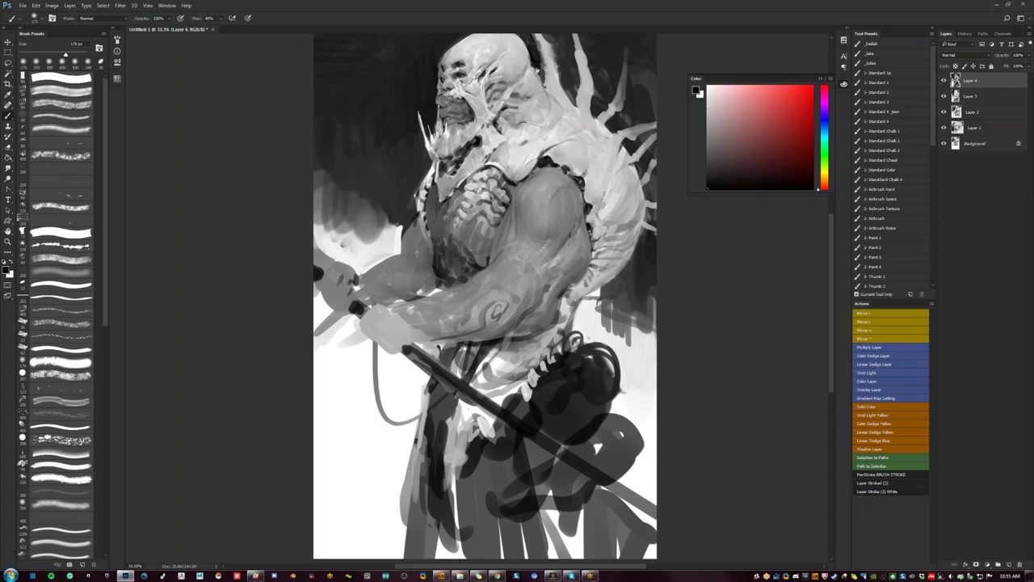
Step: Airbrush tones where the back of the shoulder meets the spiked shell, sampling greys from both sides
{"action": "left_click_drag", "start_coordinate": [590, 199], "coordinate": [605, 207]}
{"action": "left_click", "coordinate": [601, 202], "text": "alt"}
{"action": "left_click", "coordinate": [585, 212], "text": "alt"}
{"action": "left_click", "coordinate": [579, 215], "text": "alt"}
{"action": "key", "text": "d"}
Step: Shade the dark robe below the staff with the airbrush enlarged to 400 px
{"action": "mouse_move", "coordinate": [449, 467]}
{"action": "left_mouse_down"}
{"action": "mouse_move", "coordinate": [448, 490]}
{"action": "mouse_move", "coordinate": [448, 363]}
{"action": "left_mouse_up"}
{"action": "key", "text": "]"}
{"action": "key", "text": "]"}
{"action": "key", "text": "]"}
{"action": "key", "text": "]"}
{"action": "key", "text": "]"}
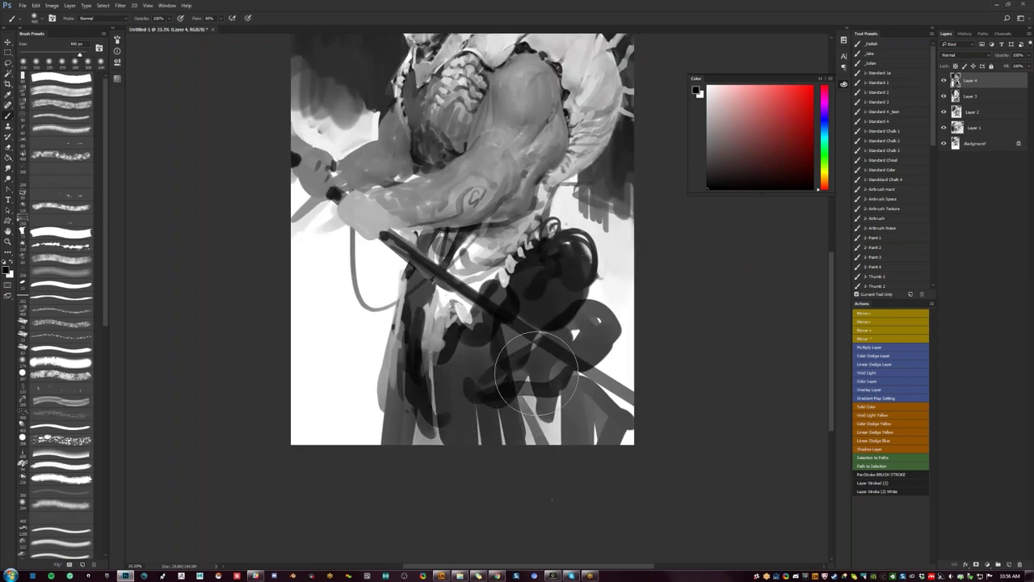
Step: Airbrush dark shading across the creature's lower face and jaw with a much smaller brush
{"action": "scroll", "coordinate": [552, 500], "scroll_direction": "up", "scroll_amount": 3}
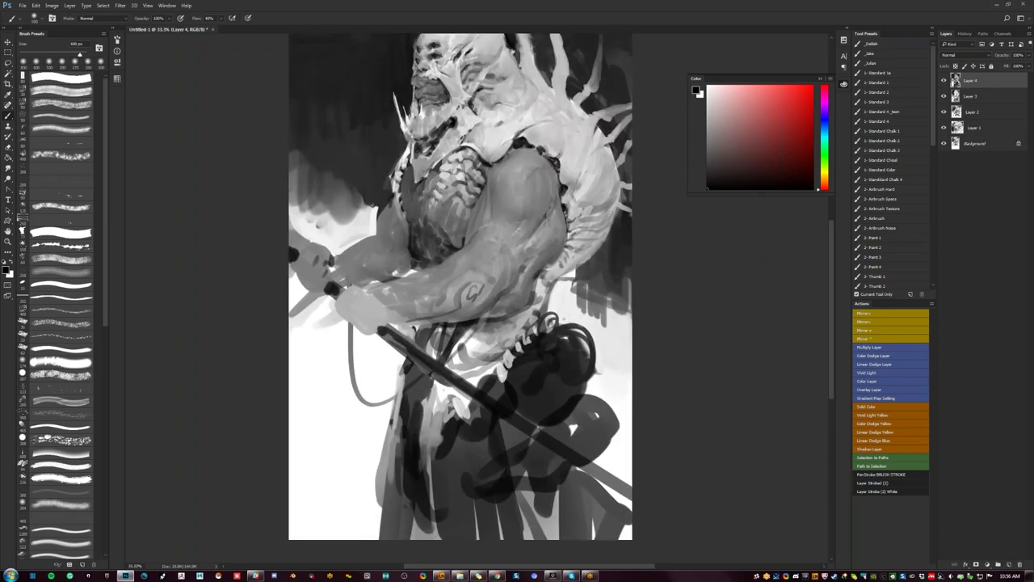
{"action": "left_click_drag", "start_coordinate": [481, 190], "coordinate": [505, 294]}
{"action": "key", "text": "["}
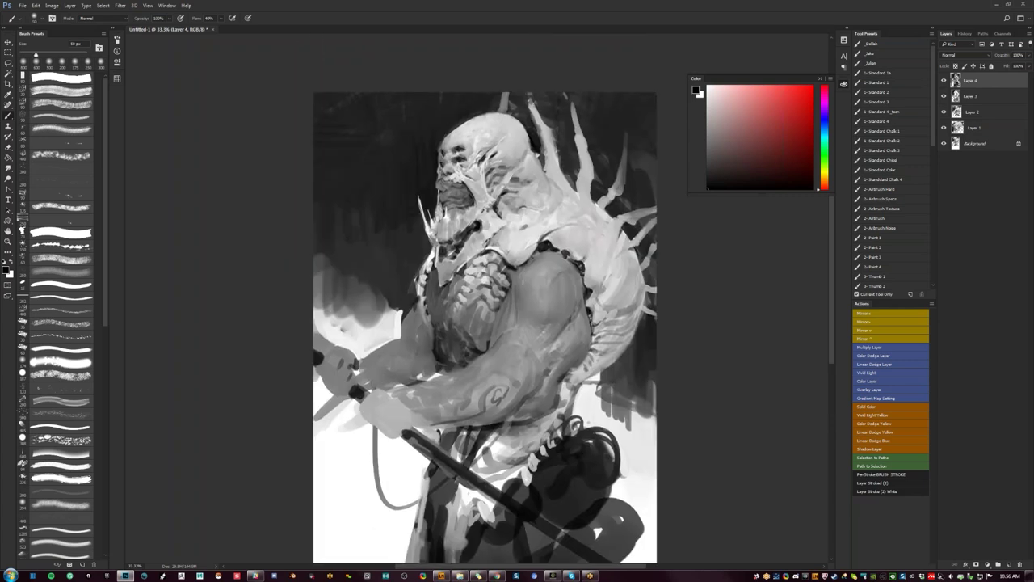
{"action": "key", "text": "bracketright"}
{"action": "left_click_drag", "start_coordinate": [447, 200], "coordinate": [466, 206]}
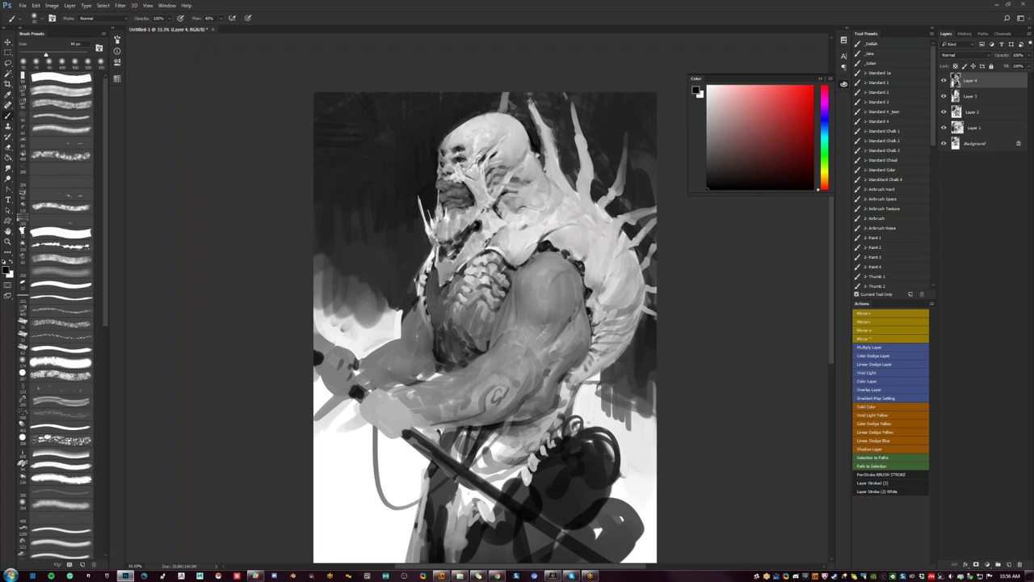
Step: Dab dark shading onto the creature's chin with a 90 px brush and check the painting mirrored
{"action": "key", "text": "bracketright"}
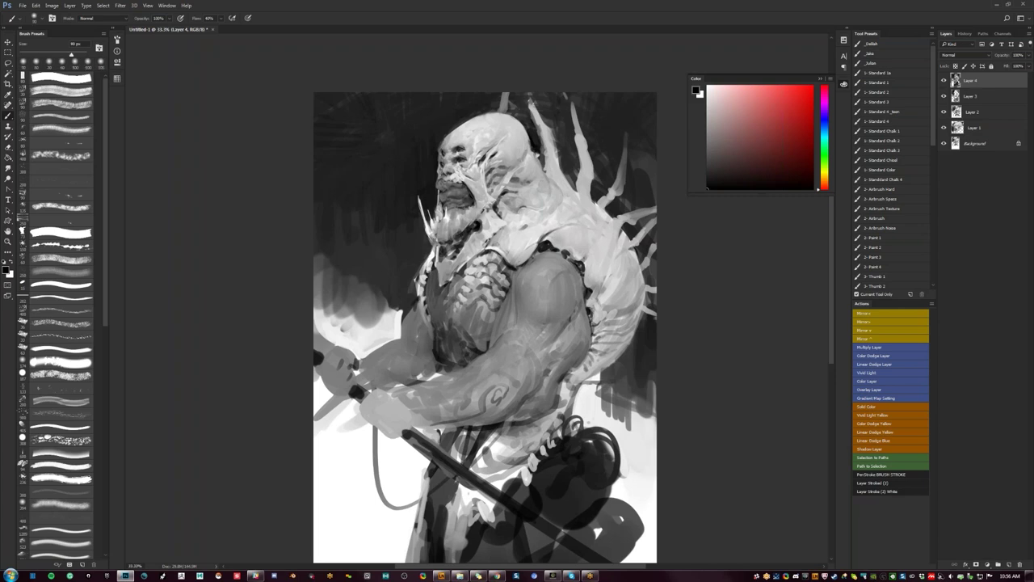
{"action": "left_click_drag", "start_coordinate": [442, 226], "coordinate": [441, 235]}
{"action": "key", "text": "bracketleft"}
{"action": "key", "text": "bracketleft"}
{"action": "key", "text": "bracketleft"}
{"action": "key", "text": "bracketleft"}
{"action": "key", "text": "ctrl+shift+h"}
{"action": "key", "text": "ctrl+shift+h"}
Step: Paint a light stroke beside the creature's mouth with a 60 px brush and mirror the canvas horizontally
{"action": "key", "text": "x"}
{"action": "key", "text": "bracketright"}
{"action": "left_click_drag", "start_coordinate": [460, 181], "coordinate": [474, 191]}
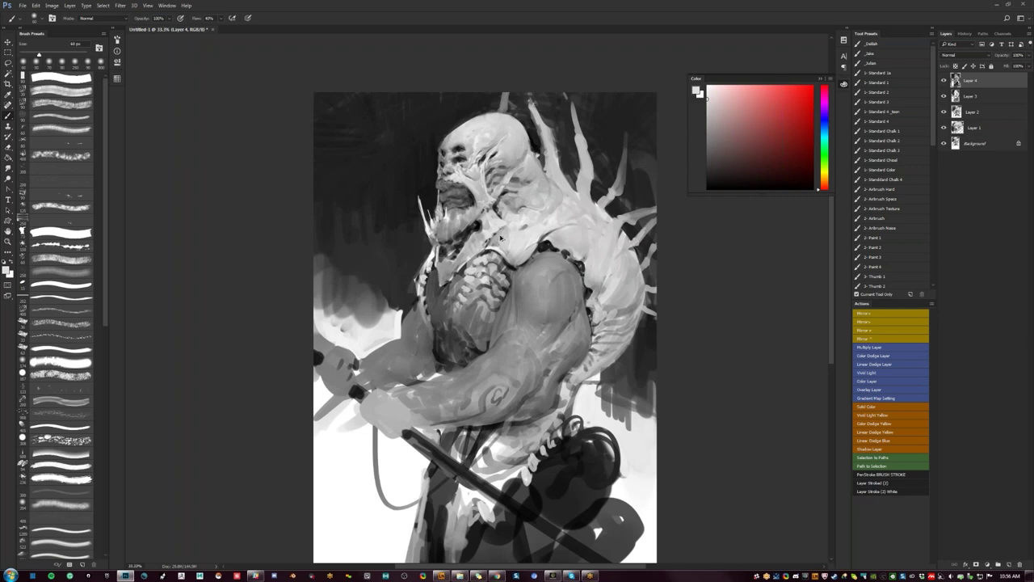
{"action": "key", "text": "F2"}
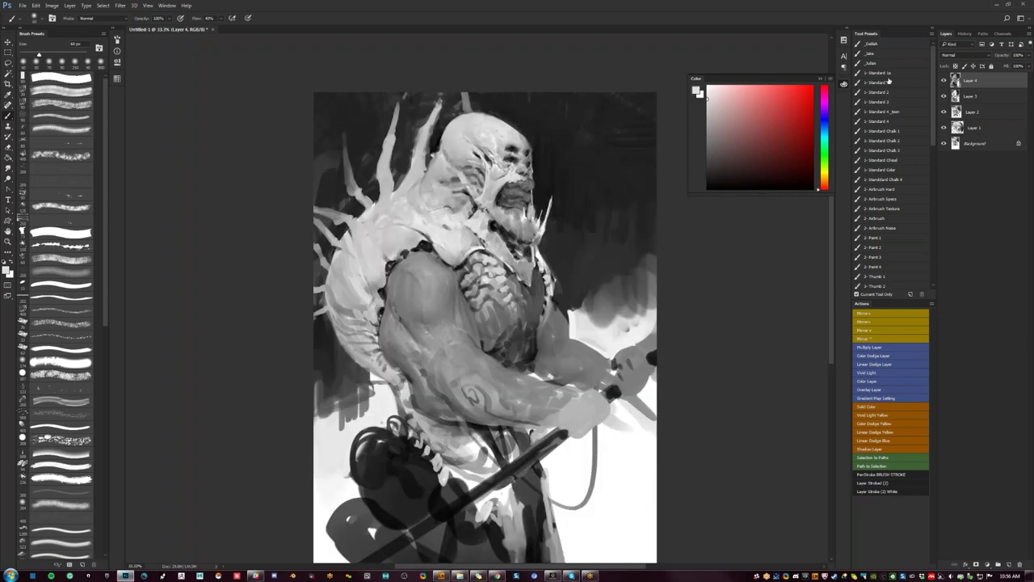
Step: Choose the Standard 2 brush preset, shrink it, and refine the creature's head with a sampled light grey
{"action": "left_click", "coordinate": [898, 92]}
{"action": "key", "text": "bracketleft"}
{"action": "key", "text": "bracketleft"}
{"action": "key", "text": "bracketleft"}
{"action": "key", "text": "bracketleft"}
{"action": "key", "text": "bracketleft"}
{"action": "right_click", "coordinate": [502, 156]}
{"action": "left_click_drag", "start_coordinate": [568, 194], "coordinate": [578, 194]}
{"action": "key", "text": "d"}
{"action": "left_click", "coordinate": [463, 139], "text": "alt"}
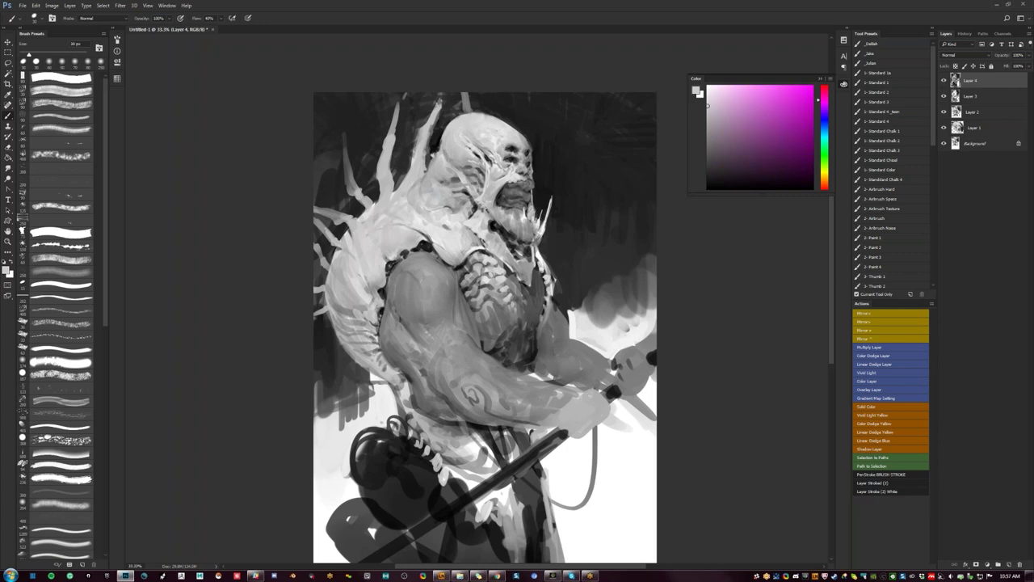
Step: Refine the shoulder's edge with a 40 px brush, using a mid-grey sampled from the upper arm
{"action": "key", "text": "d"}
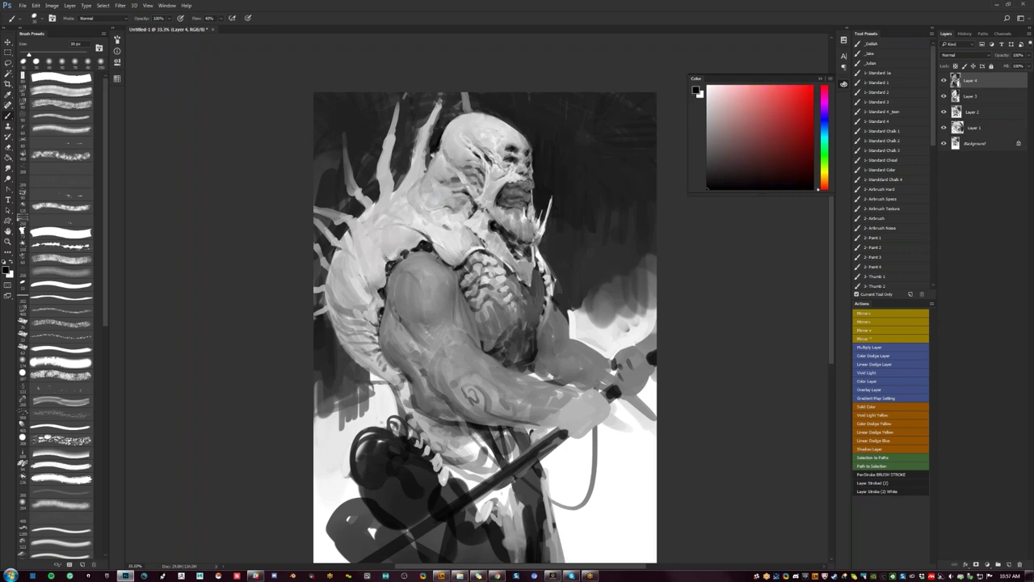
{"action": "key", "text": "period"}
{"action": "left_click", "coordinate": [404, 277], "text": "alt"}
{"action": "key", "text": "bracketleft"}
{"action": "key", "text": "bracketleft"}
{"action": "key", "text": "bracketleft"}
{"action": "left_click", "coordinate": [400, 278], "text": "alt"}
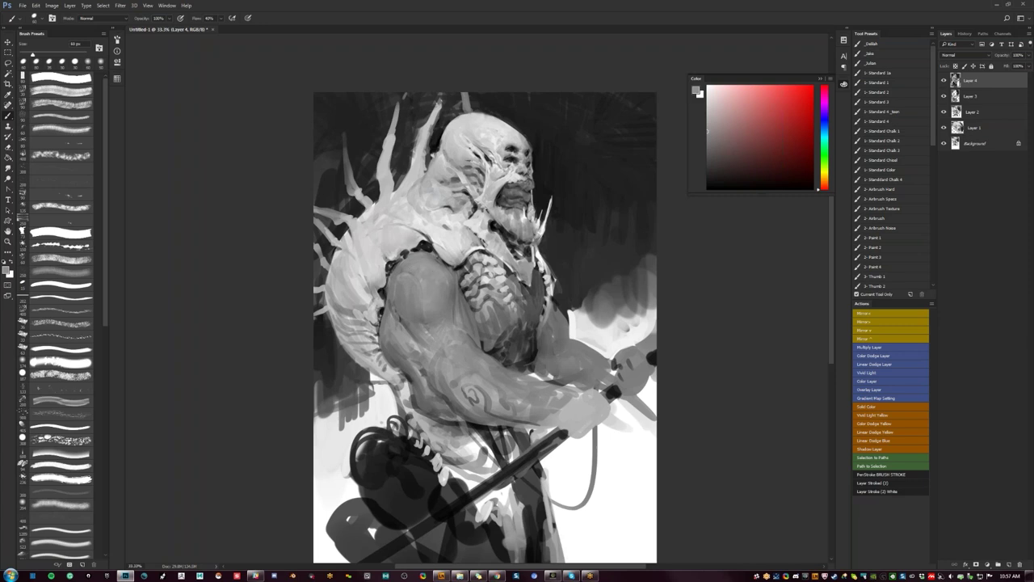
{"action": "key", "text": "bracketleft"}
{"action": "left_click_drag", "start_coordinate": [452, 355], "coordinate": [458, 287]}
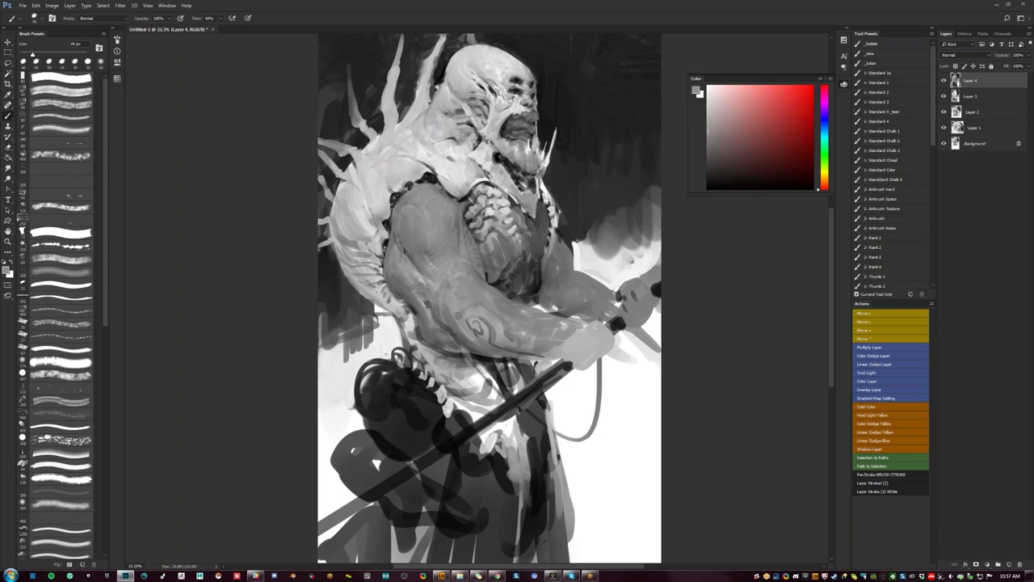
Step: Review the whole figure mirrored in full-screen mode with the panels hidden and the colours reset to black and white
{"action": "key", "text": "d"}
{"action": "key", "text": "z"}
{"action": "left_click", "coordinate": [479, 267], "text": "alt"}
{"action": "left_click", "coordinate": [475, 271], "text": "alt"}
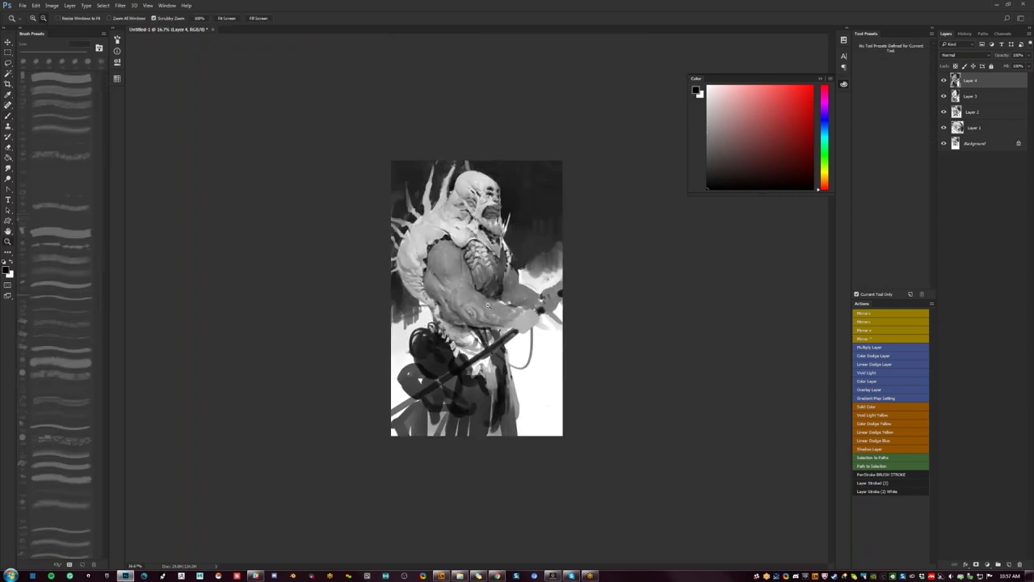
{"action": "key", "text": "ctrl+shift+h"}
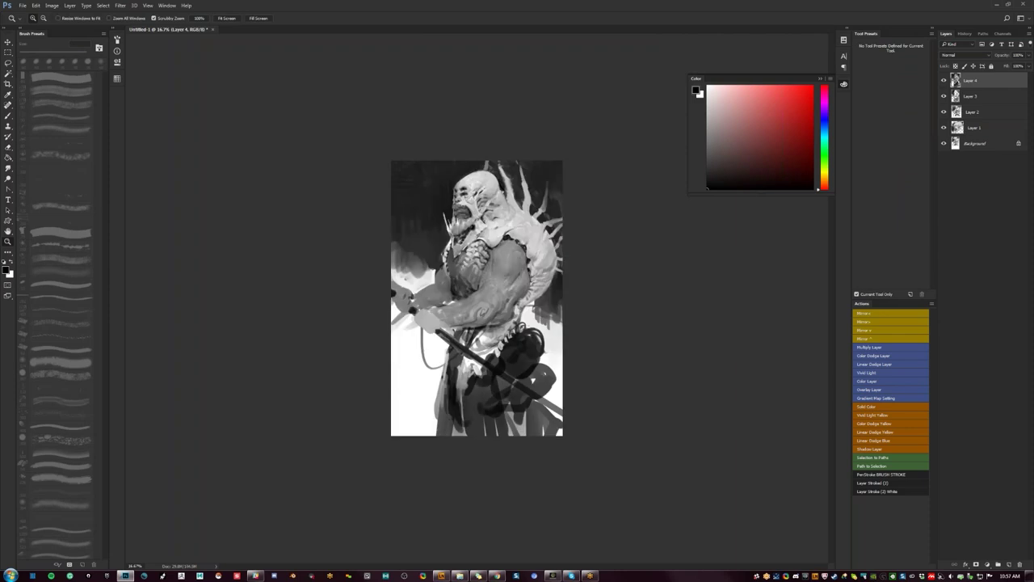
{"action": "key", "text": "Tab"}
{"action": "key", "text": "f"}
{"action": "left_click", "coordinate": [584, 286]}
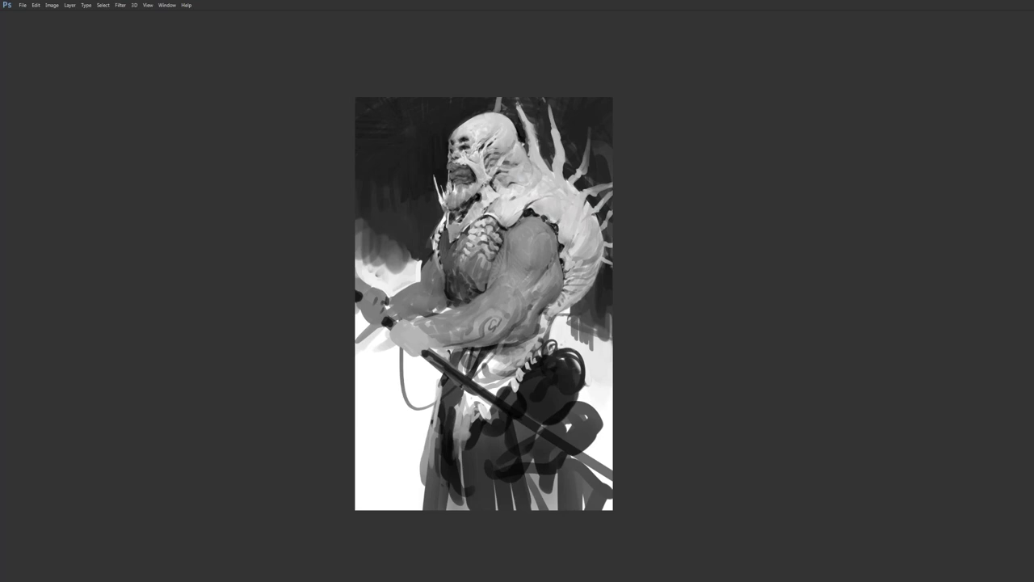
{"action": "scroll", "coordinate": [483, 303], "scroll_direction": "down", "scroll_amount": 3}
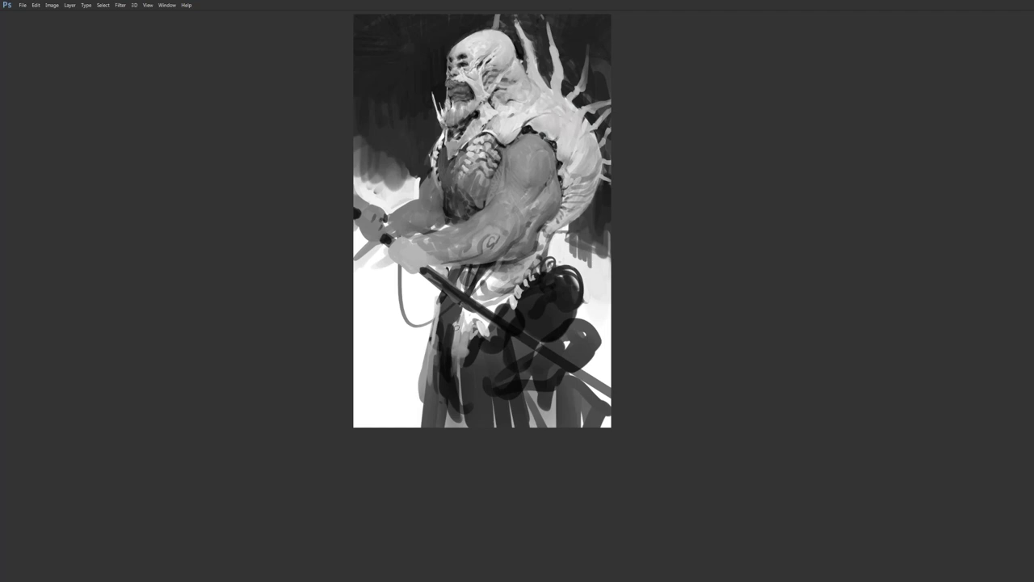
Step: Mirror the canvas back and paint dark strokes over the rounded bundles and robe around the lower staff
{"action": "mouse_move", "coordinate": [461, 312]}
{"action": "left_mouse_down"}
{"action": "mouse_move", "coordinate": [456, 340]}
{"action": "mouse_move", "coordinate": [430, 347]}
{"action": "left_mouse_up"}
{"action": "scroll", "coordinate": [450, 415], "scroll_direction": "down", "scroll_amount": 1}
{"action": "key", "text": "ctrl+shift+h"}
{"action": "scroll", "coordinate": [485, 406], "scroll_direction": "up", "scroll_amount": 2}
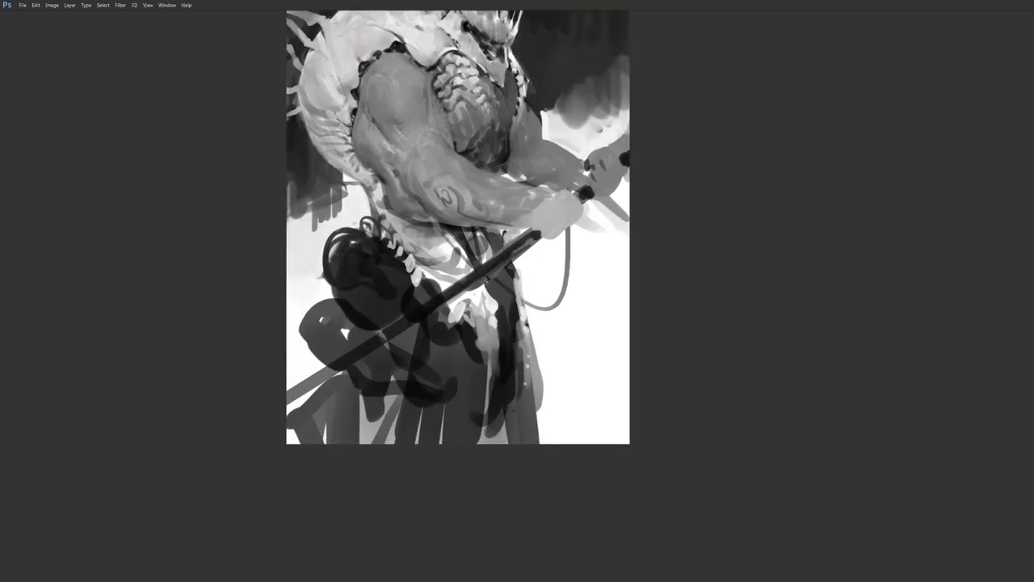
{"action": "mouse_move", "coordinate": [326, 249]}
{"action": "left_mouse_down"}
{"action": "mouse_move", "coordinate": [344, 309]}
{"action": "mouse_move", "coordinate": [310, 348]}
{"action": "left_mouse_up"}
{"action": "mouse_move", "coordinate": [331, 306]}
{"action": "left_mouse_down"}
{"action": "mouse_move", "coordinate": [320, 348]}
{"action": "mouse_move", "coordinate": [352, 345]}
{"action": "mouse_move", "coordinate": [398, 369]}
{"action": "left_mouse_up"}
{"action": "scroll", "coordinate": [399, 363], "scroll_direction": "down", "scroll_amount": 1}
{"action": "left_click_drag", "start_coordinate": [346, 348], "coordinate": [366, 367]}
{"action": "left_click_drag", "start_coordinate": [416, 407], "coordinate": [401, 442]}
{"action": "left_click_drag", "start_coordinate": [508, 316], "coordinate": [520, 360]}
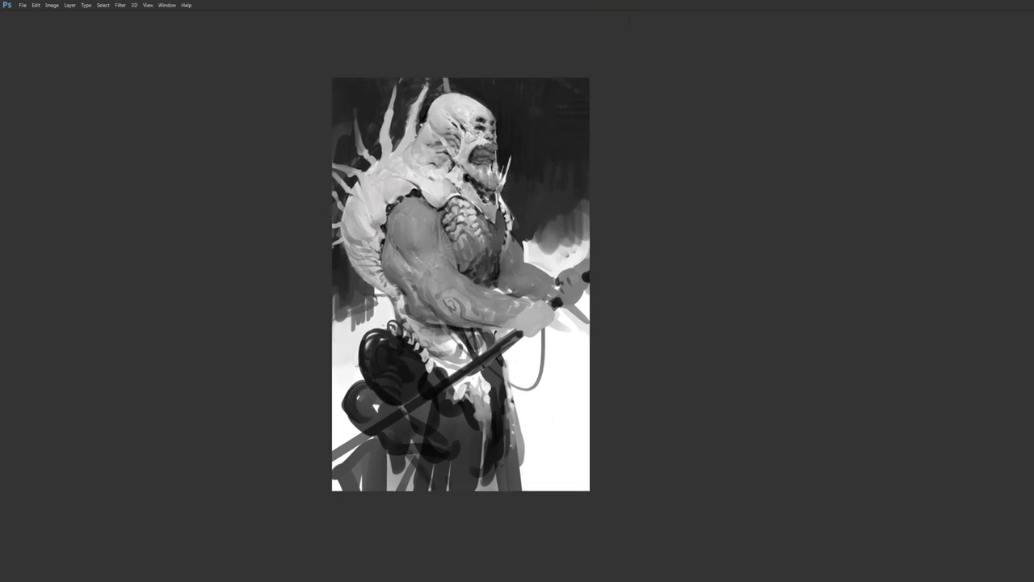